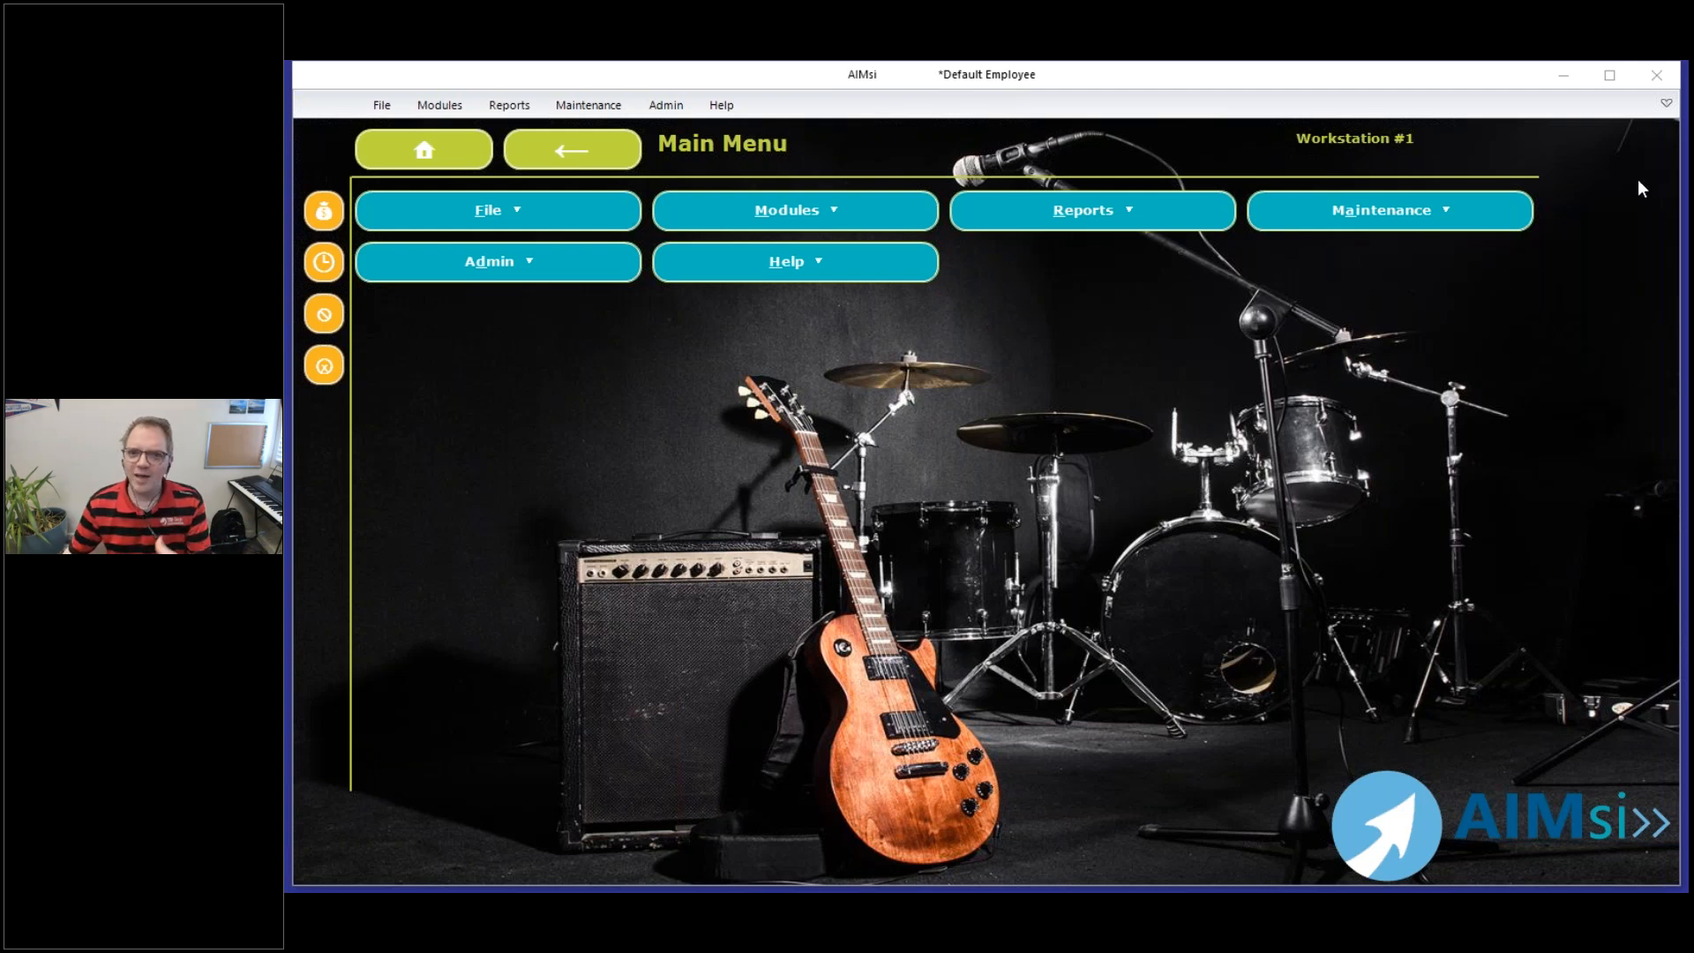
Open the ledger maintenance window for adding and changing budgets
{"action": "left_click", "coordinate": [589, 105]}
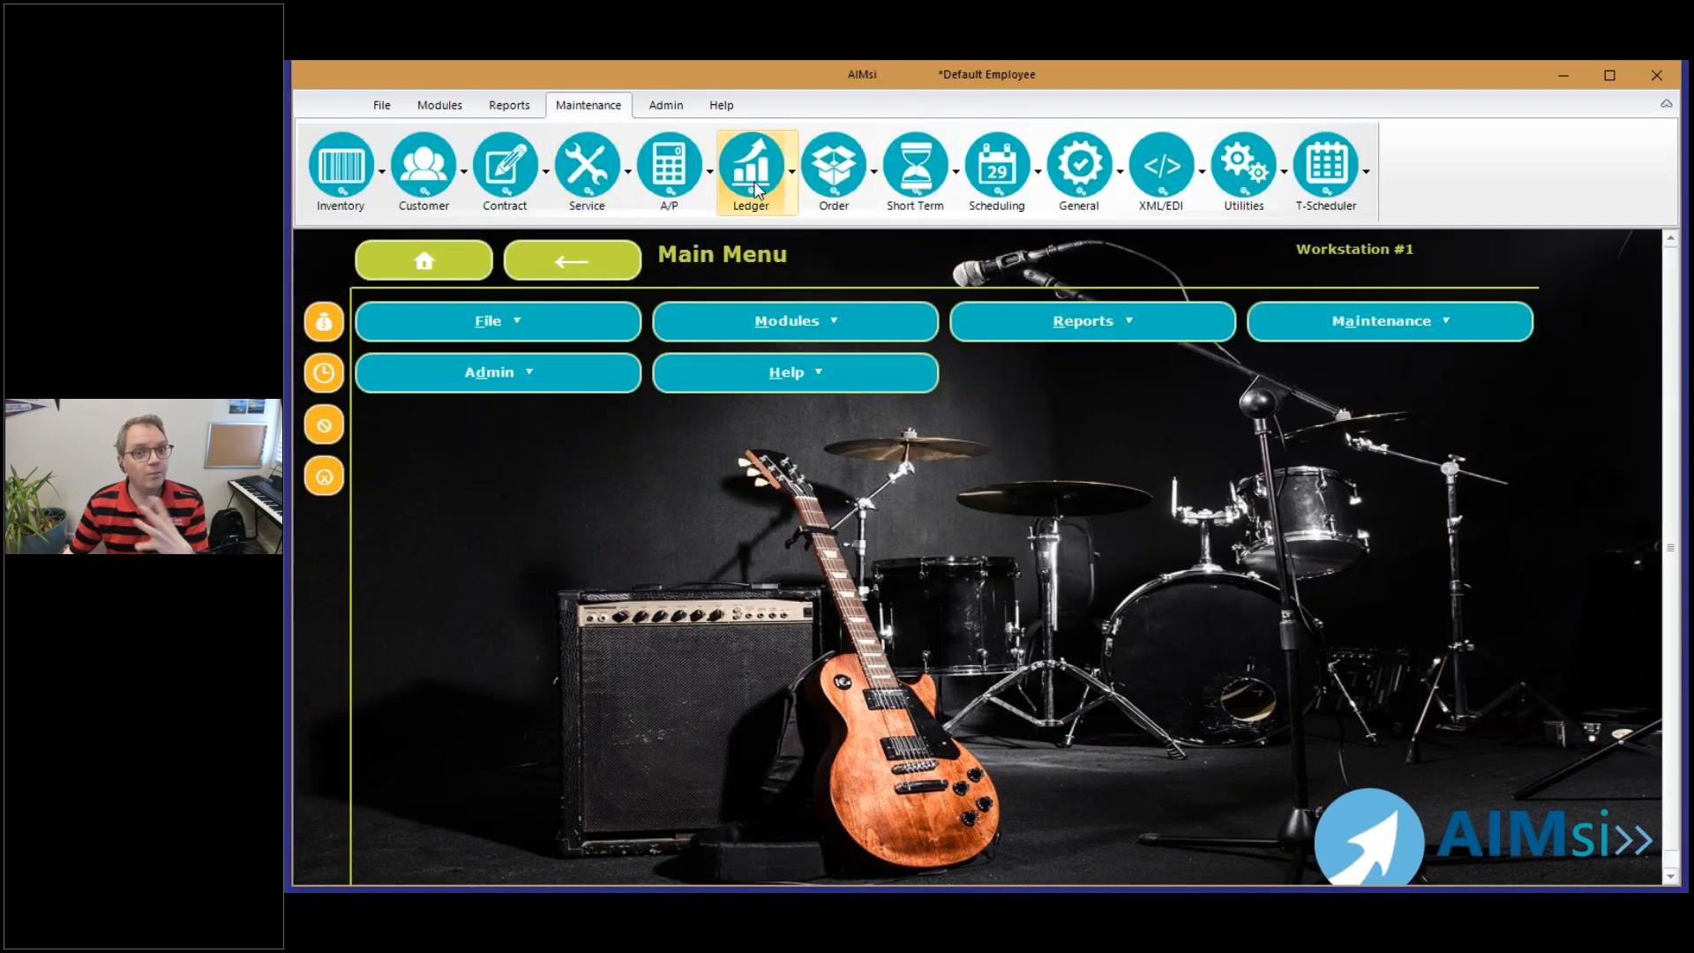
{"action": "left_click", "coordinate": [754, 184]}
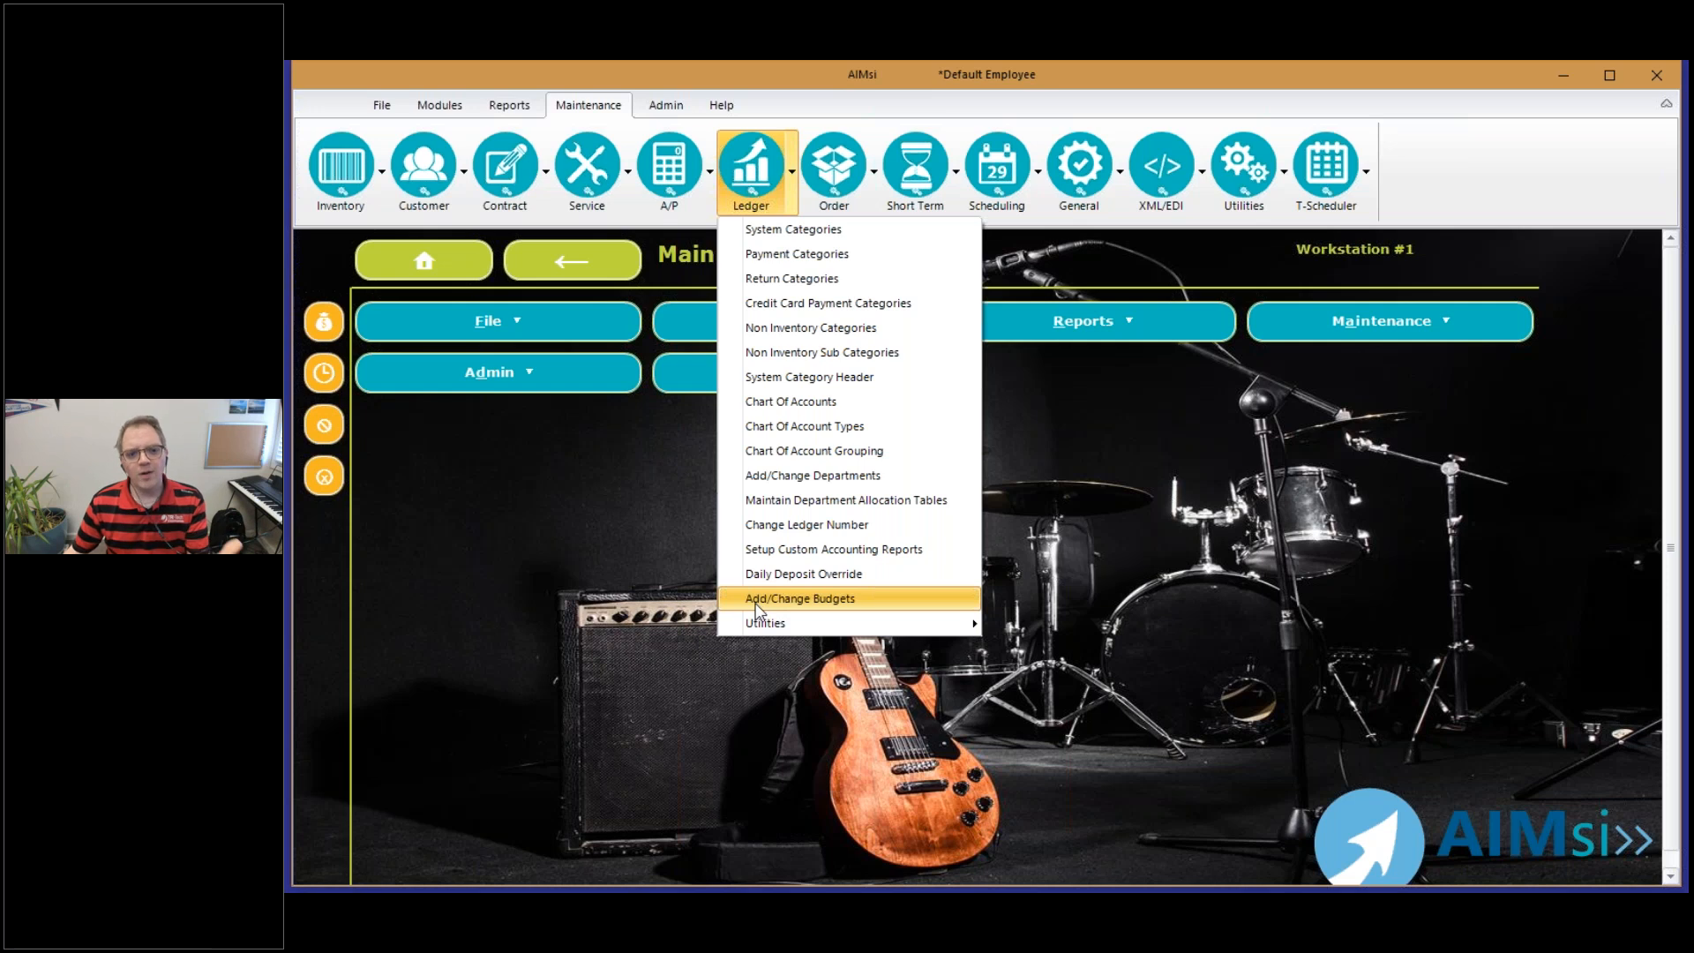
{"action": "left_click", "coordinate": [759, 602]}
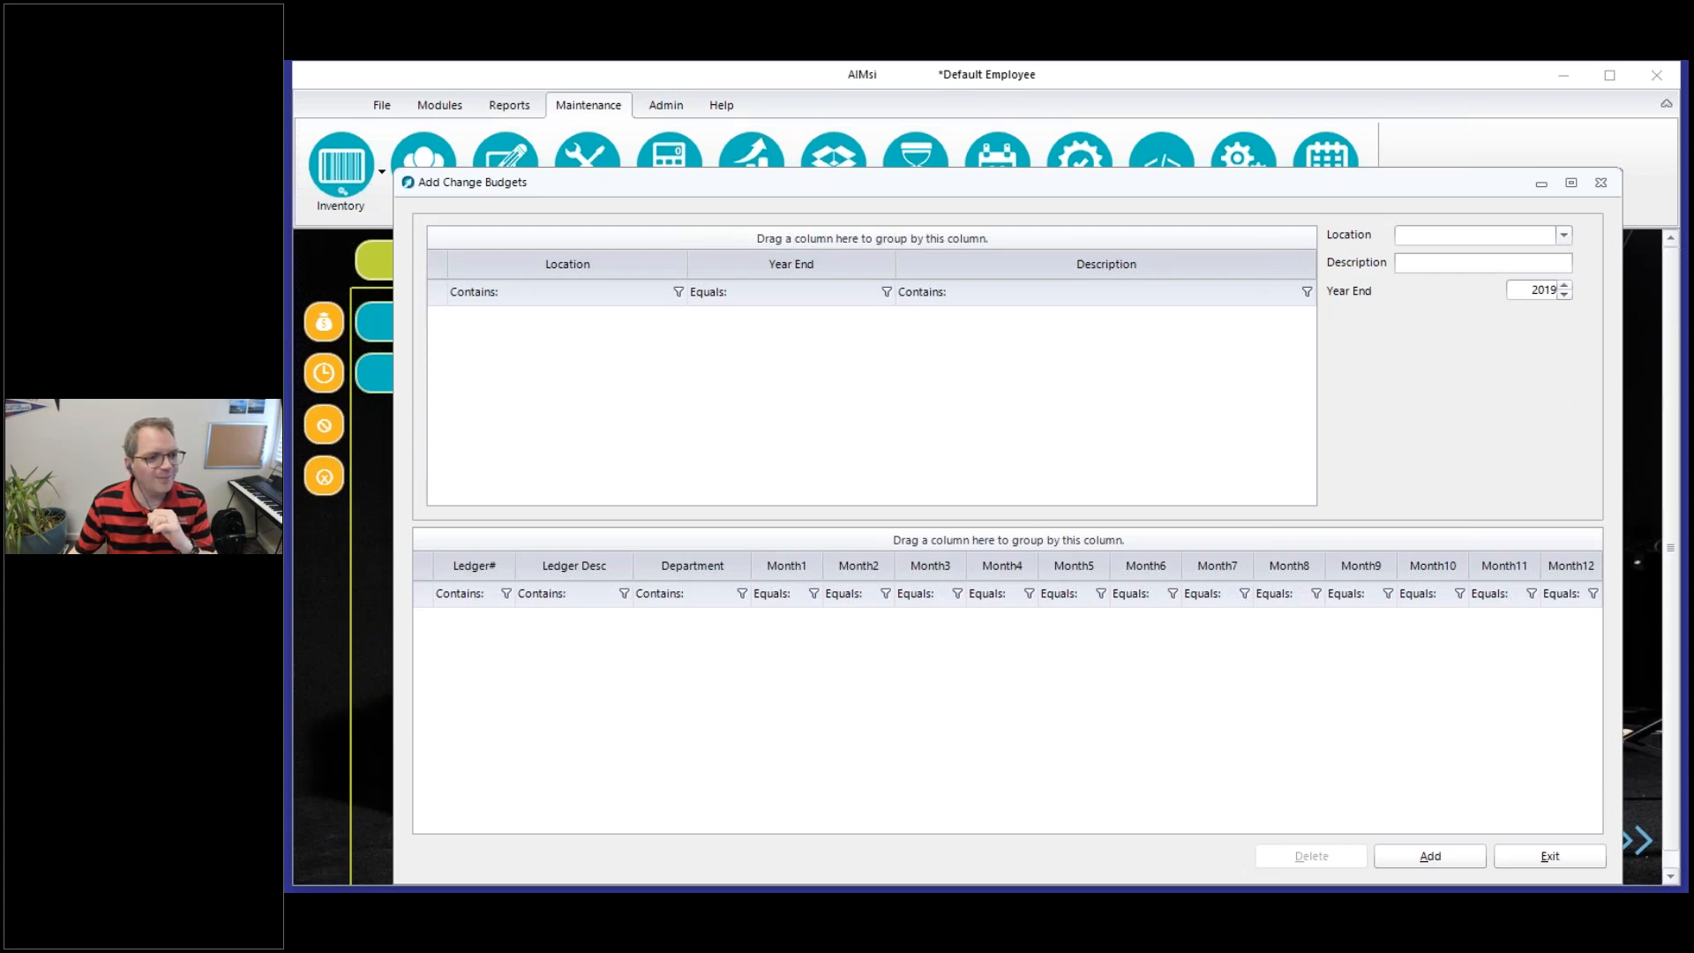
{"action": "mouse_move", "coordinate": [408, 200]}
{"action": "left_mouse_down"}
{"action": "mouse_move", "coordinate": [1539, 193]}
{"action": "mouse_move", "coordinate": [1626, 492]}
{"action": "mouse_move", "coordinate": [579, 528]}
{"action": "mouse_move", "coordinate": [446, 300]}
{"action": "mouse_move", "coordinate": [455, 176]}
{"action": "left_mouse_up"}
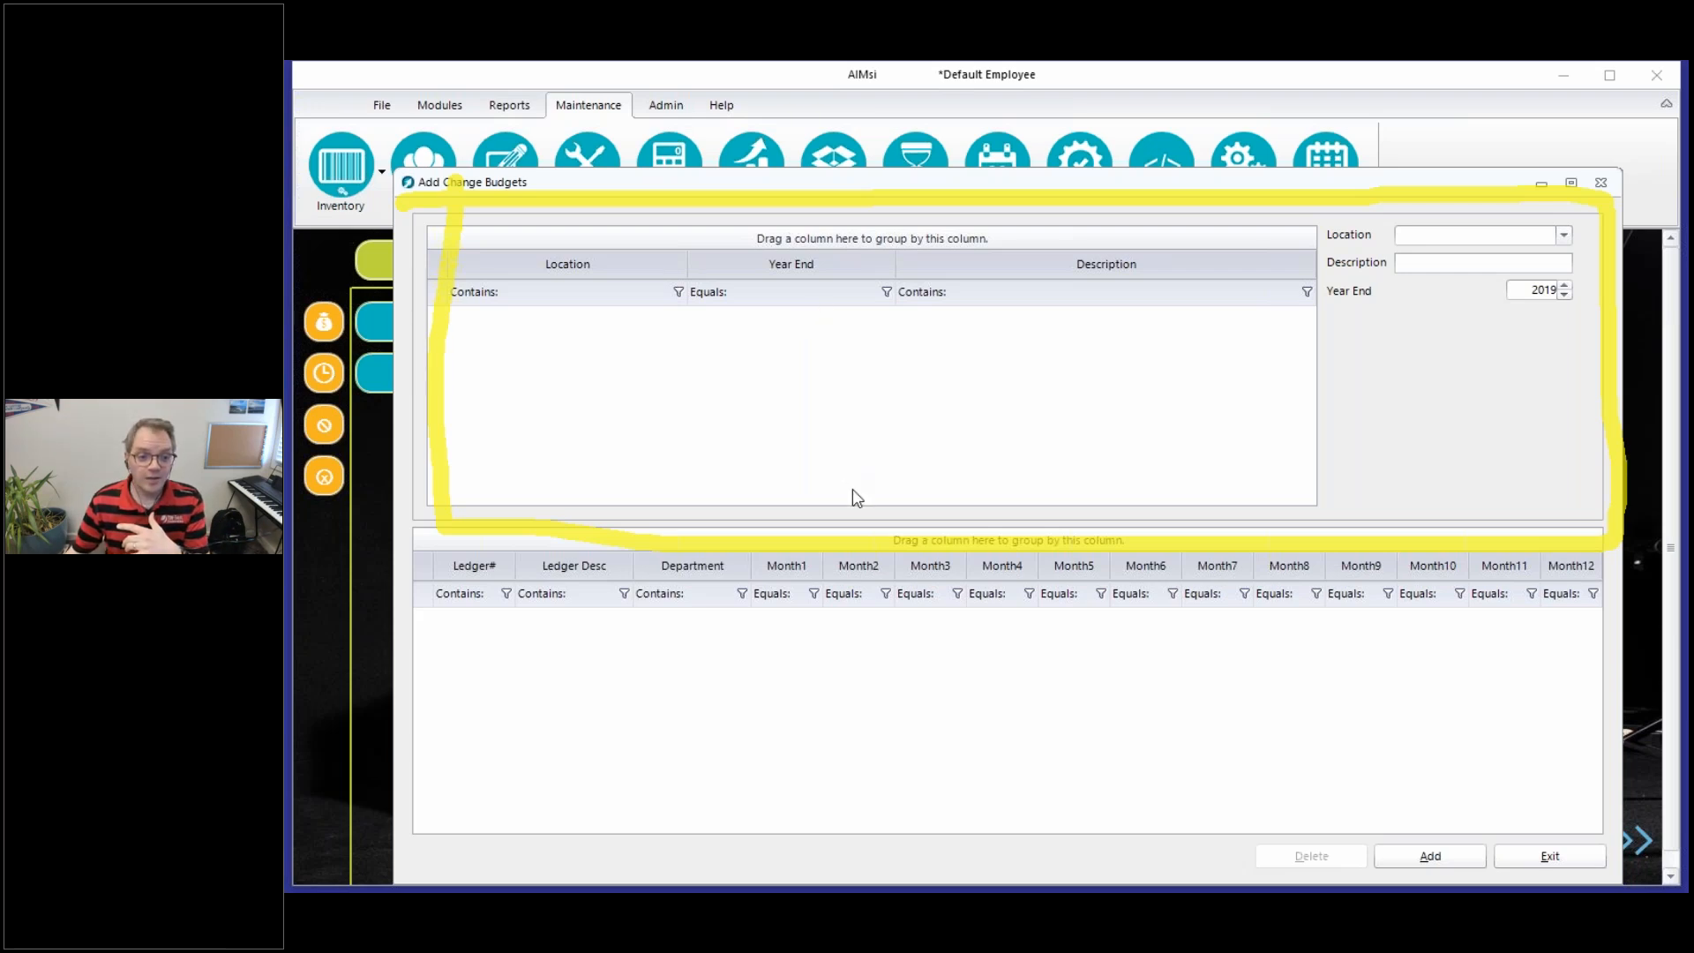
{"action": "mouse_move", "coordinate": [425, 526]}
{"action": "left_mouse_down"}
{"action": "mouse_move", "coordinate": [1544, 519]}
{"action": "mouse_move", "coordinate": [1539, 828]}
{"action": "mouse_move", "coordinate": [442, 779]}
{"action": "mouse_move", "coordinate": [434, 527]}
{"action": "left_mouse_up"}
{"action": "left_click", "coordinate": [477, 333]}
{"action": "left_click_drag", "start_coordinate": [480, 334], "coordinate": [1255, 337]}
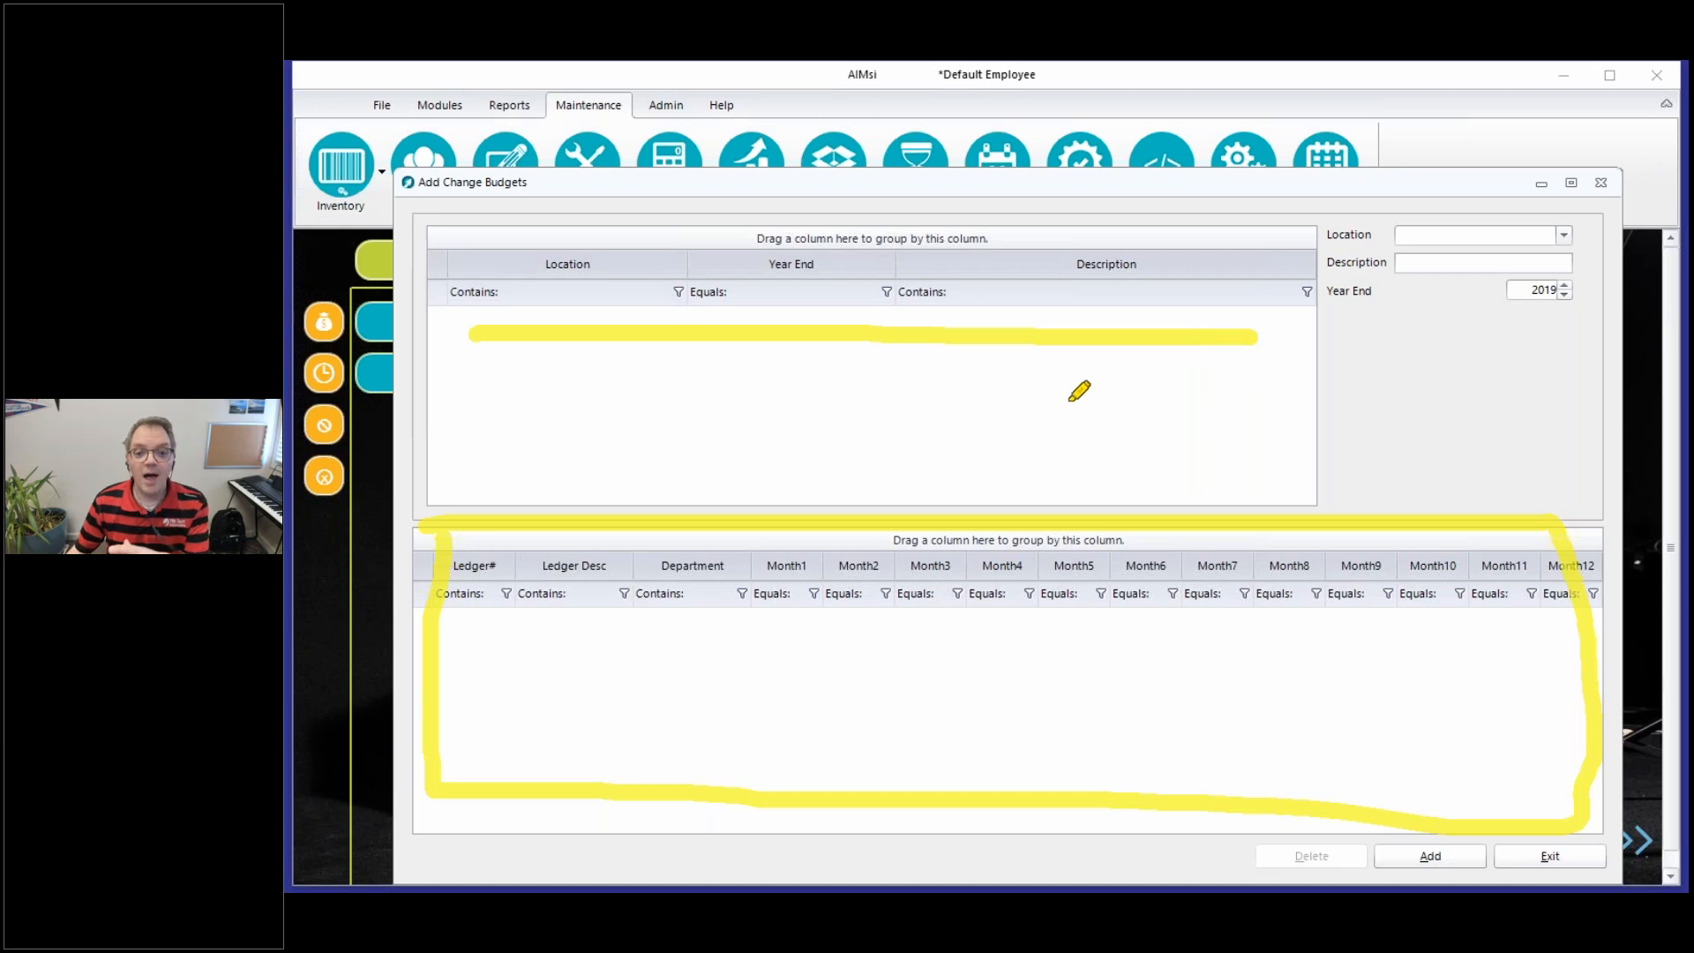
{"action": "right_click", "coordinate": [814, 627]}
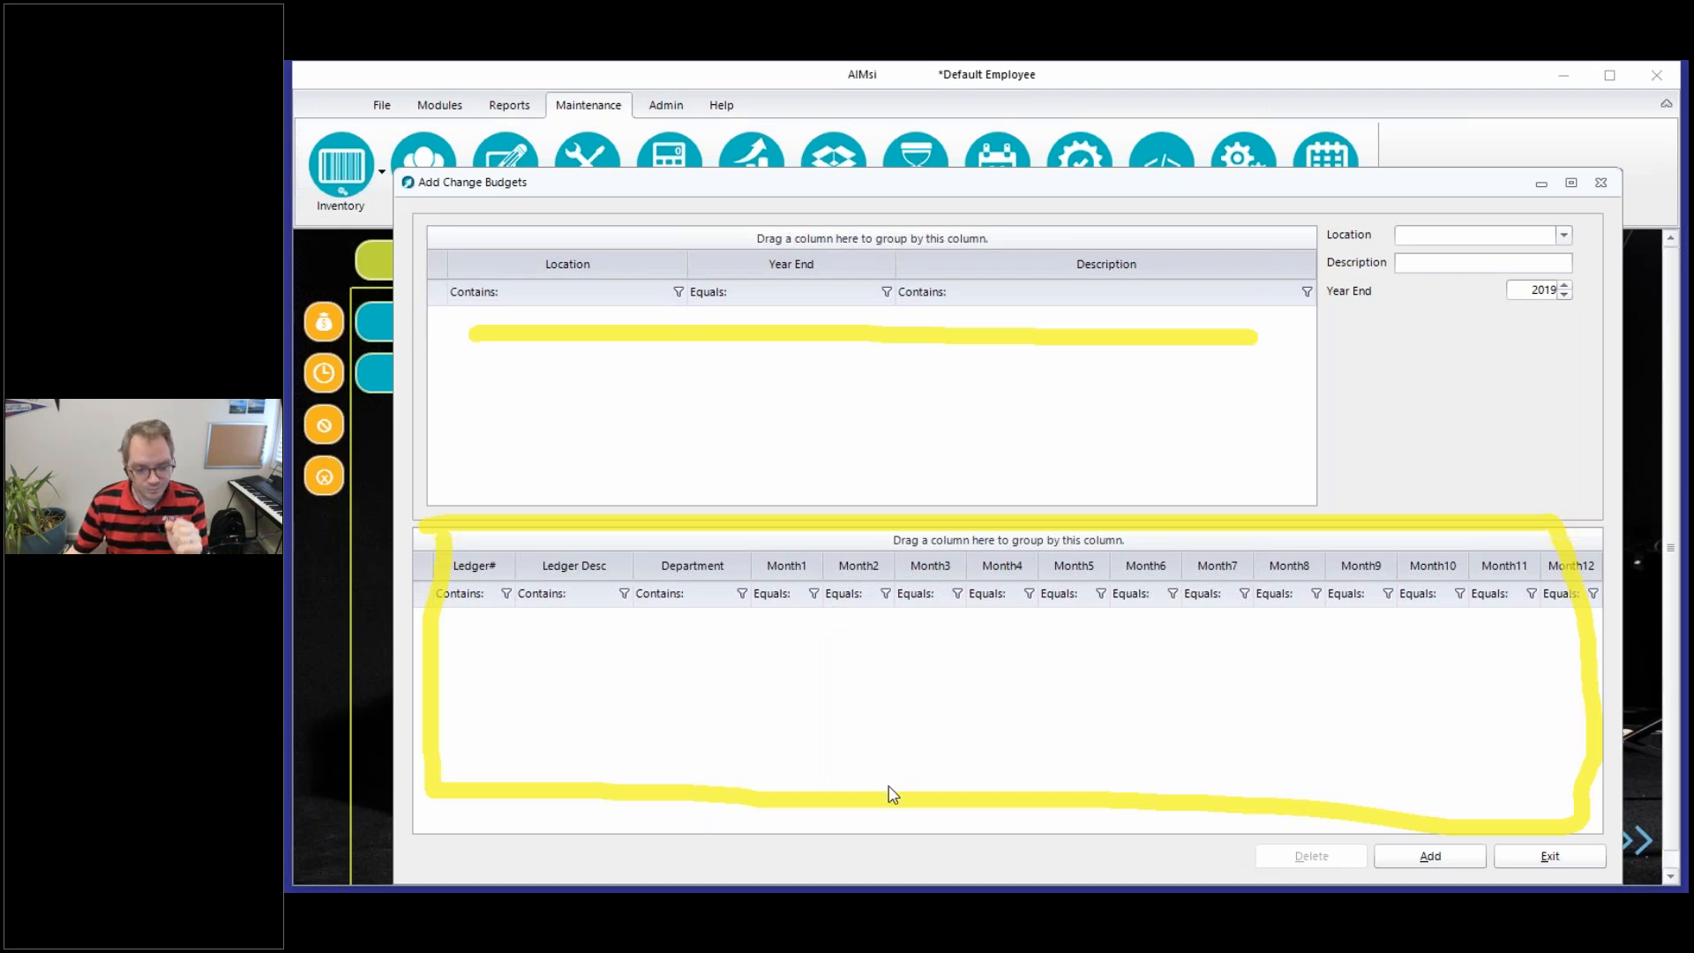
{"action": "left_click", "coordinate": [890, 785]}
{"action": "right_click", "coordinate": [891, 718]}
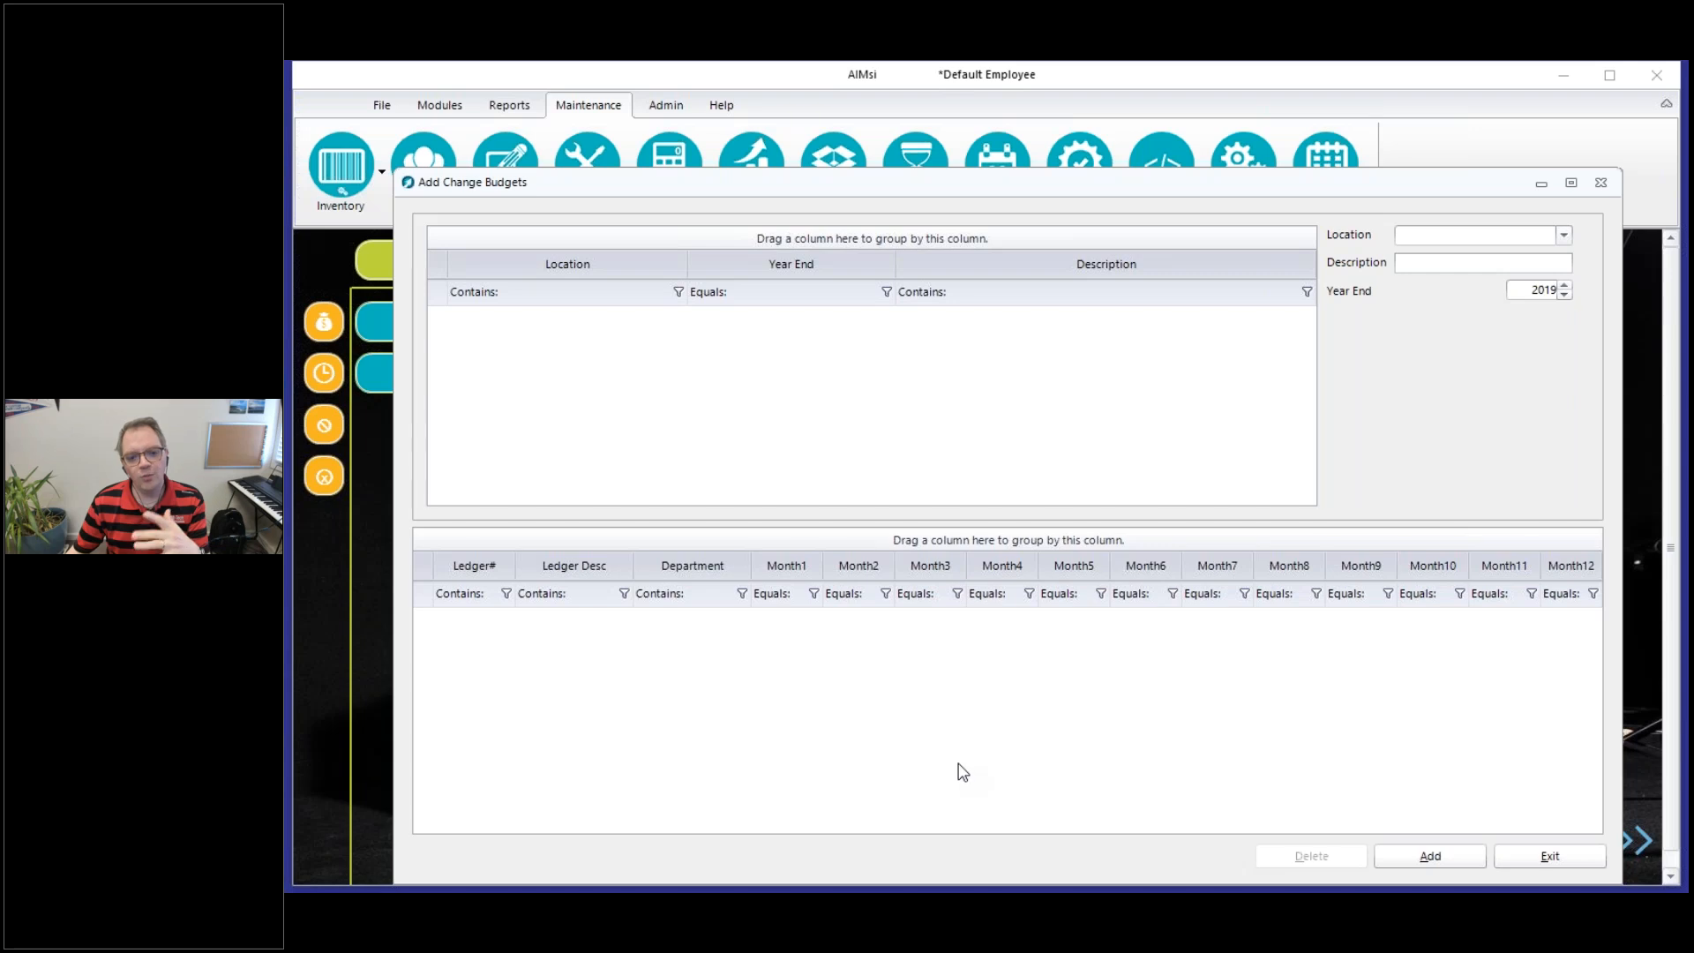
{"action": "left_click", "coordinate": [959, 765]}
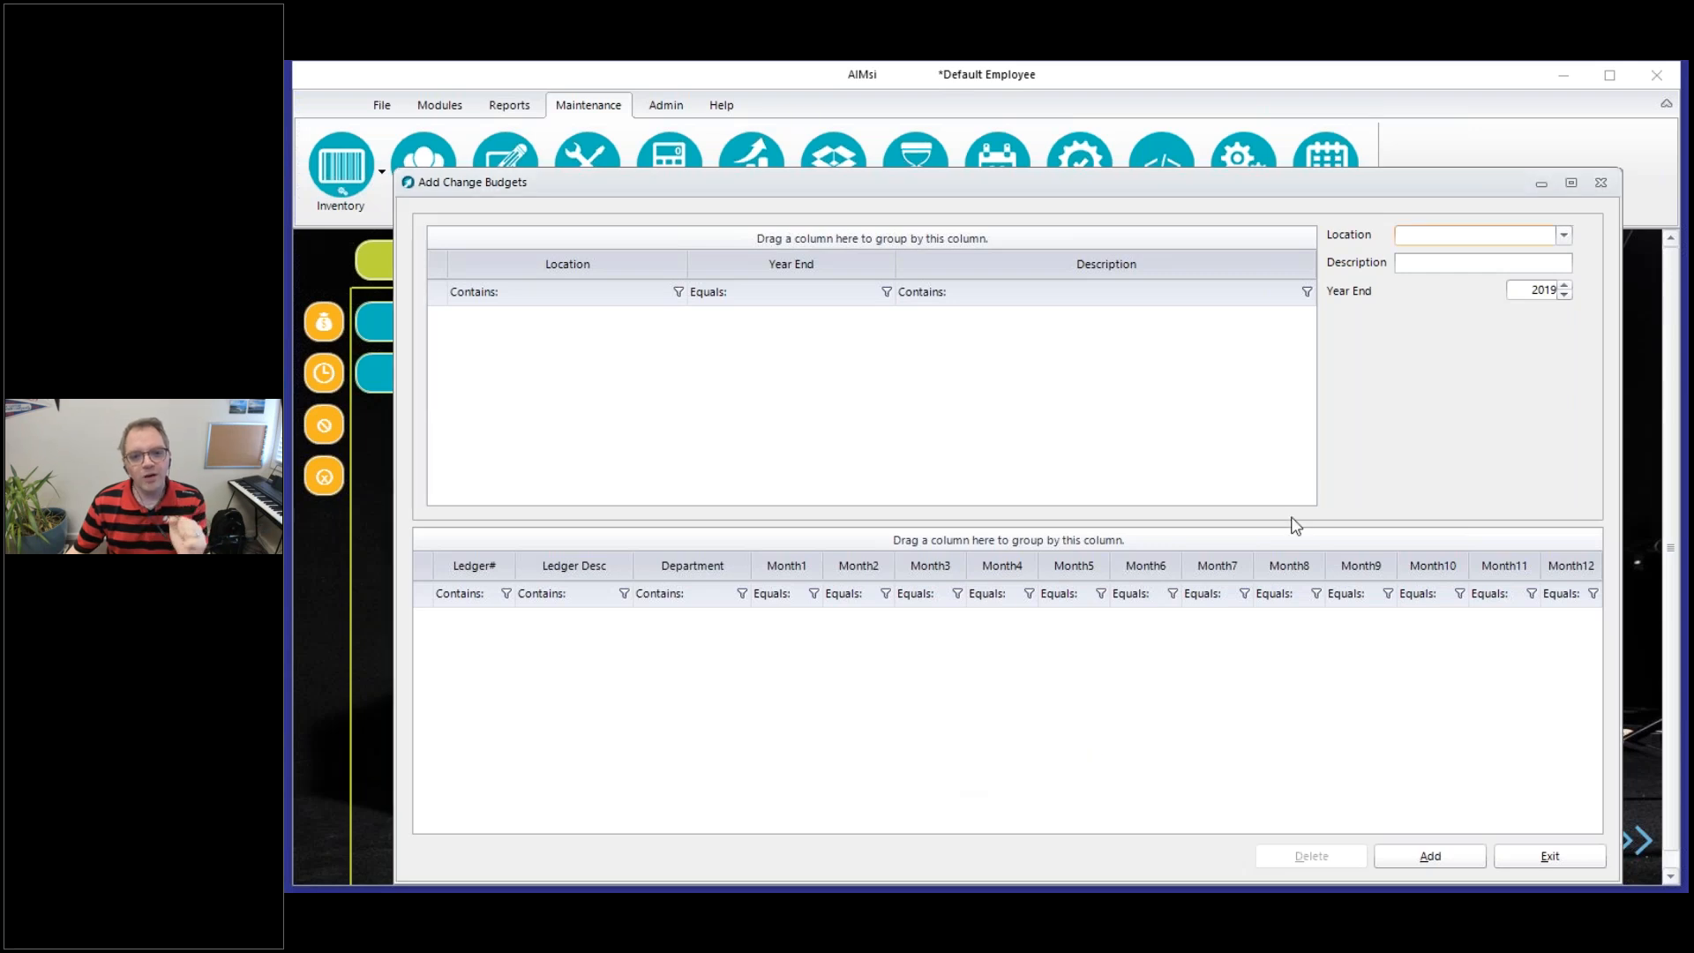
Add a new budget for the Dubuque location with the description "My Budget" and save it
{"action": "left_click", "coordinate": [1431, 858]}
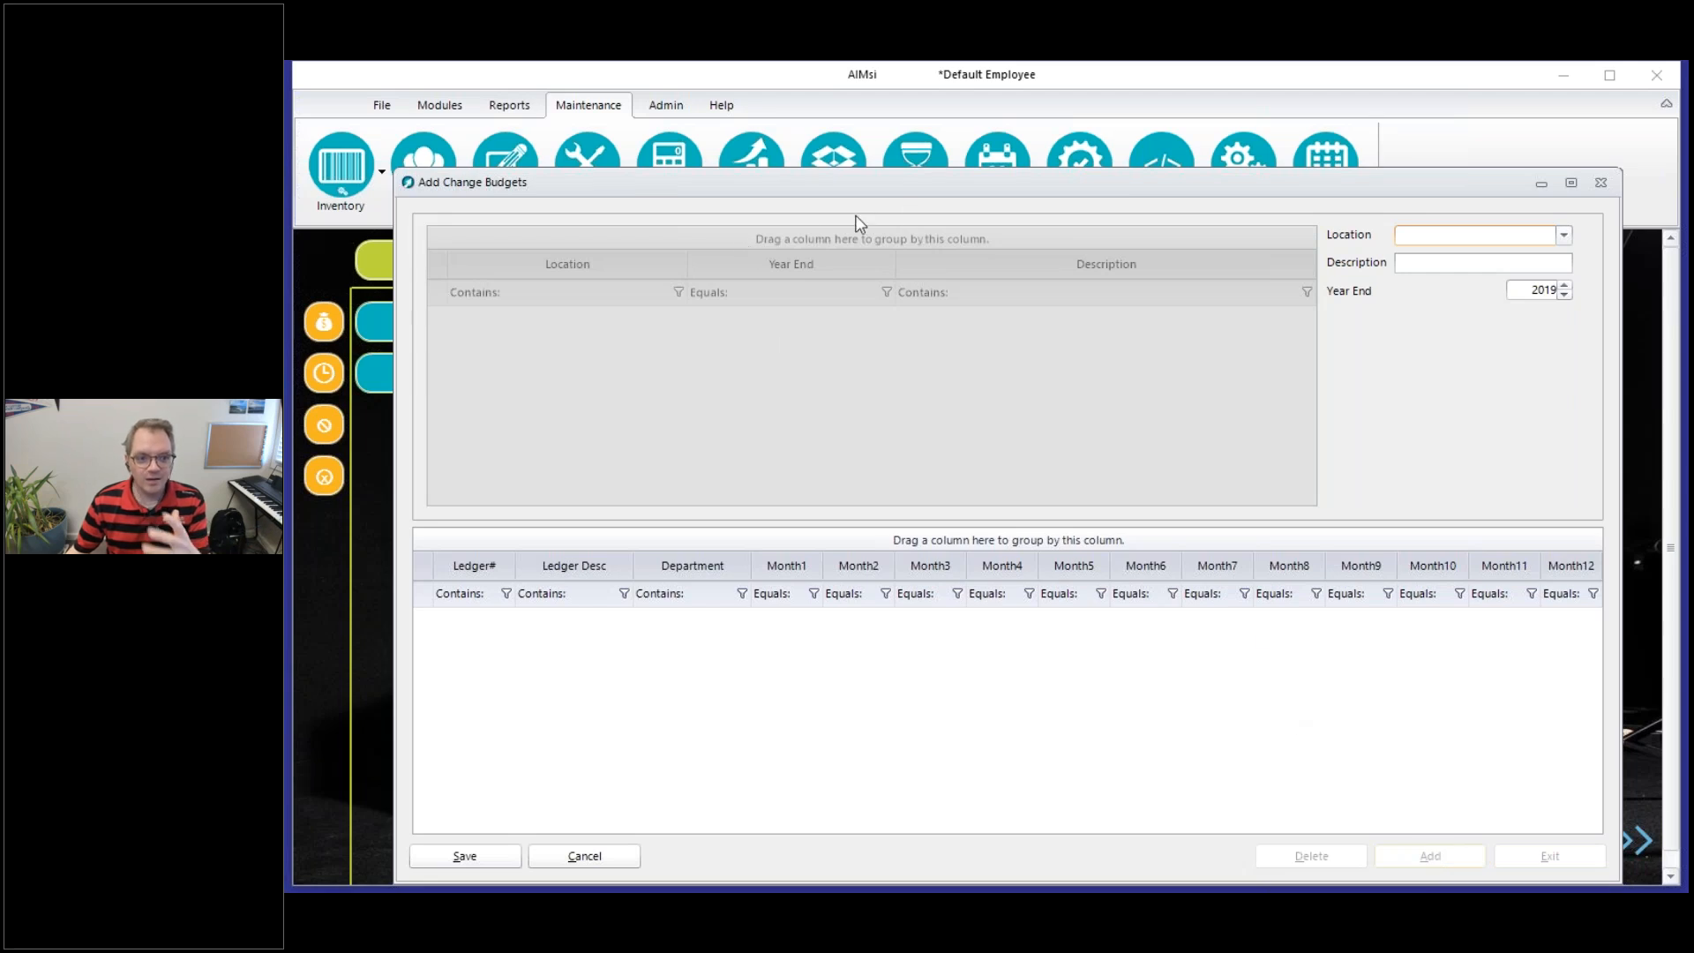
{"action": "left_click", "coordinate": [1489, 236]}
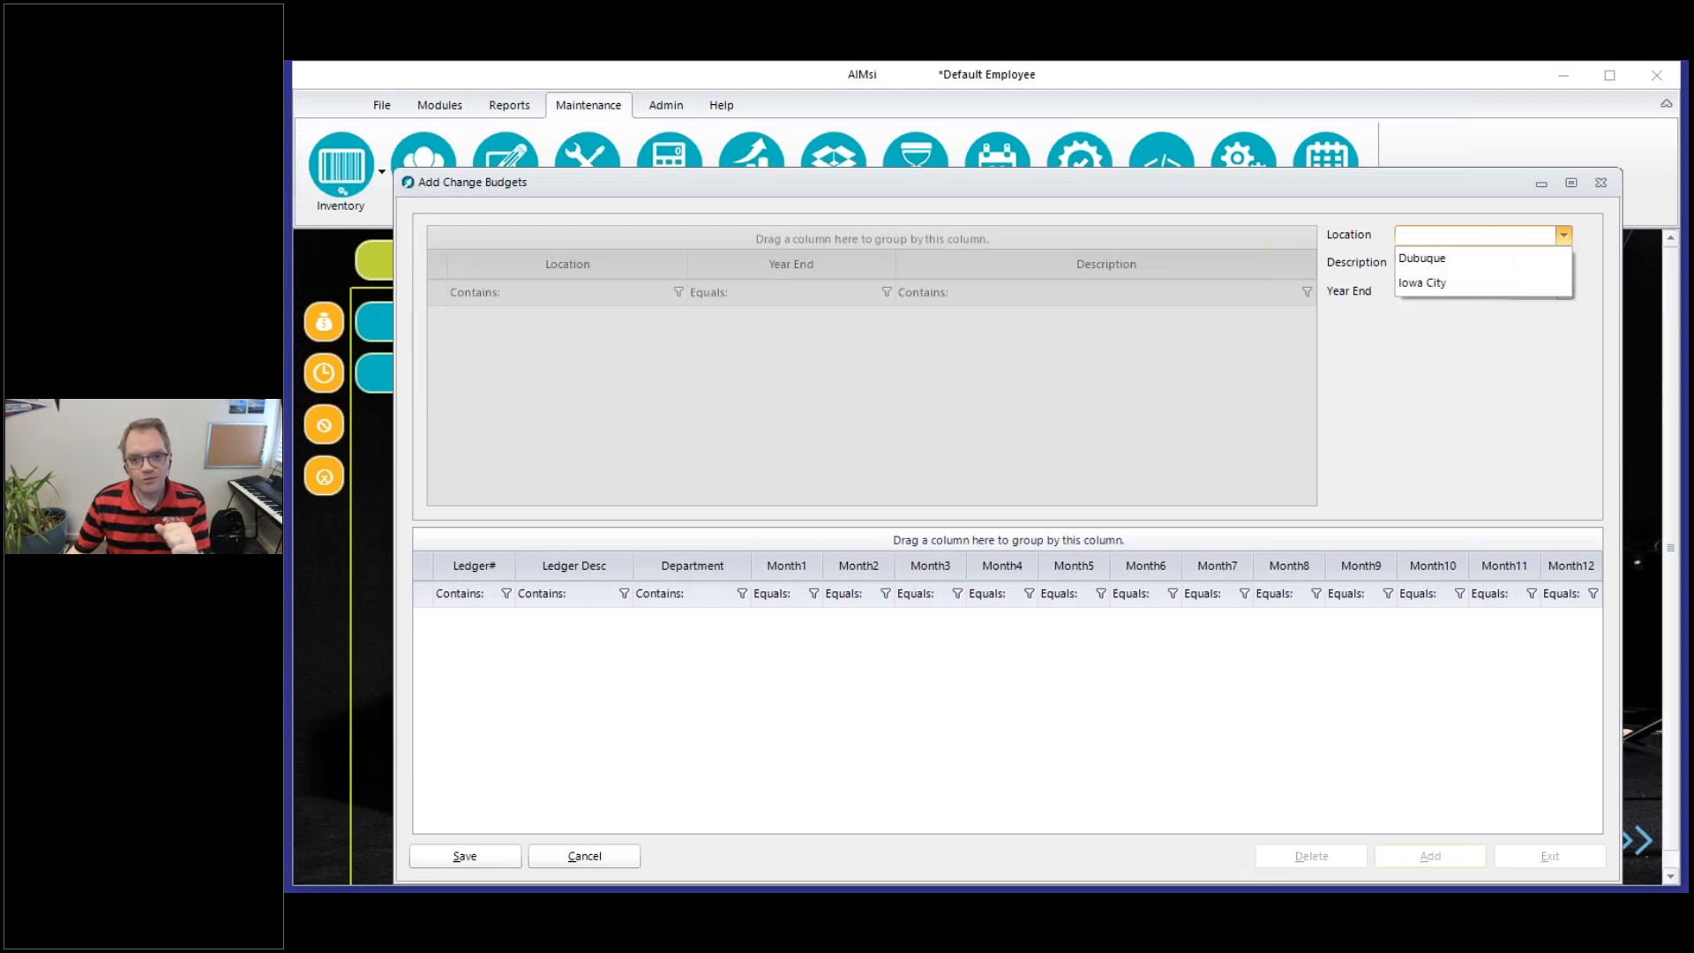
{"action": "left_click", "coordinate": [1434, 258]}
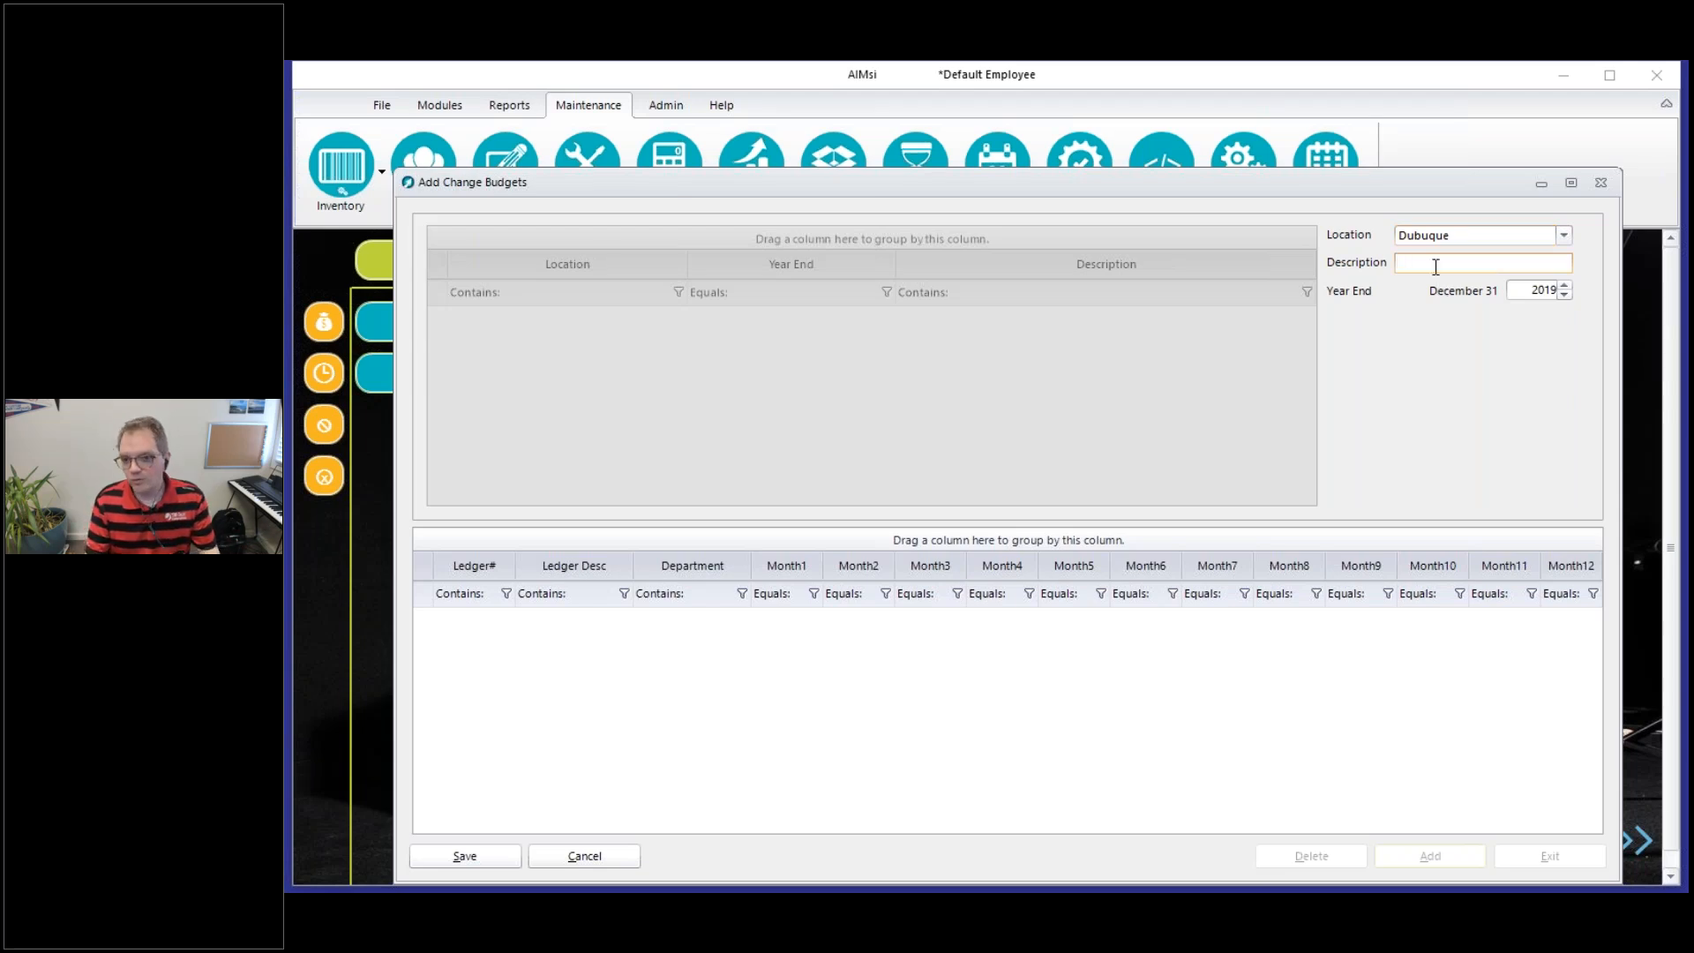
{"action": "type", "text": "My Budge"}
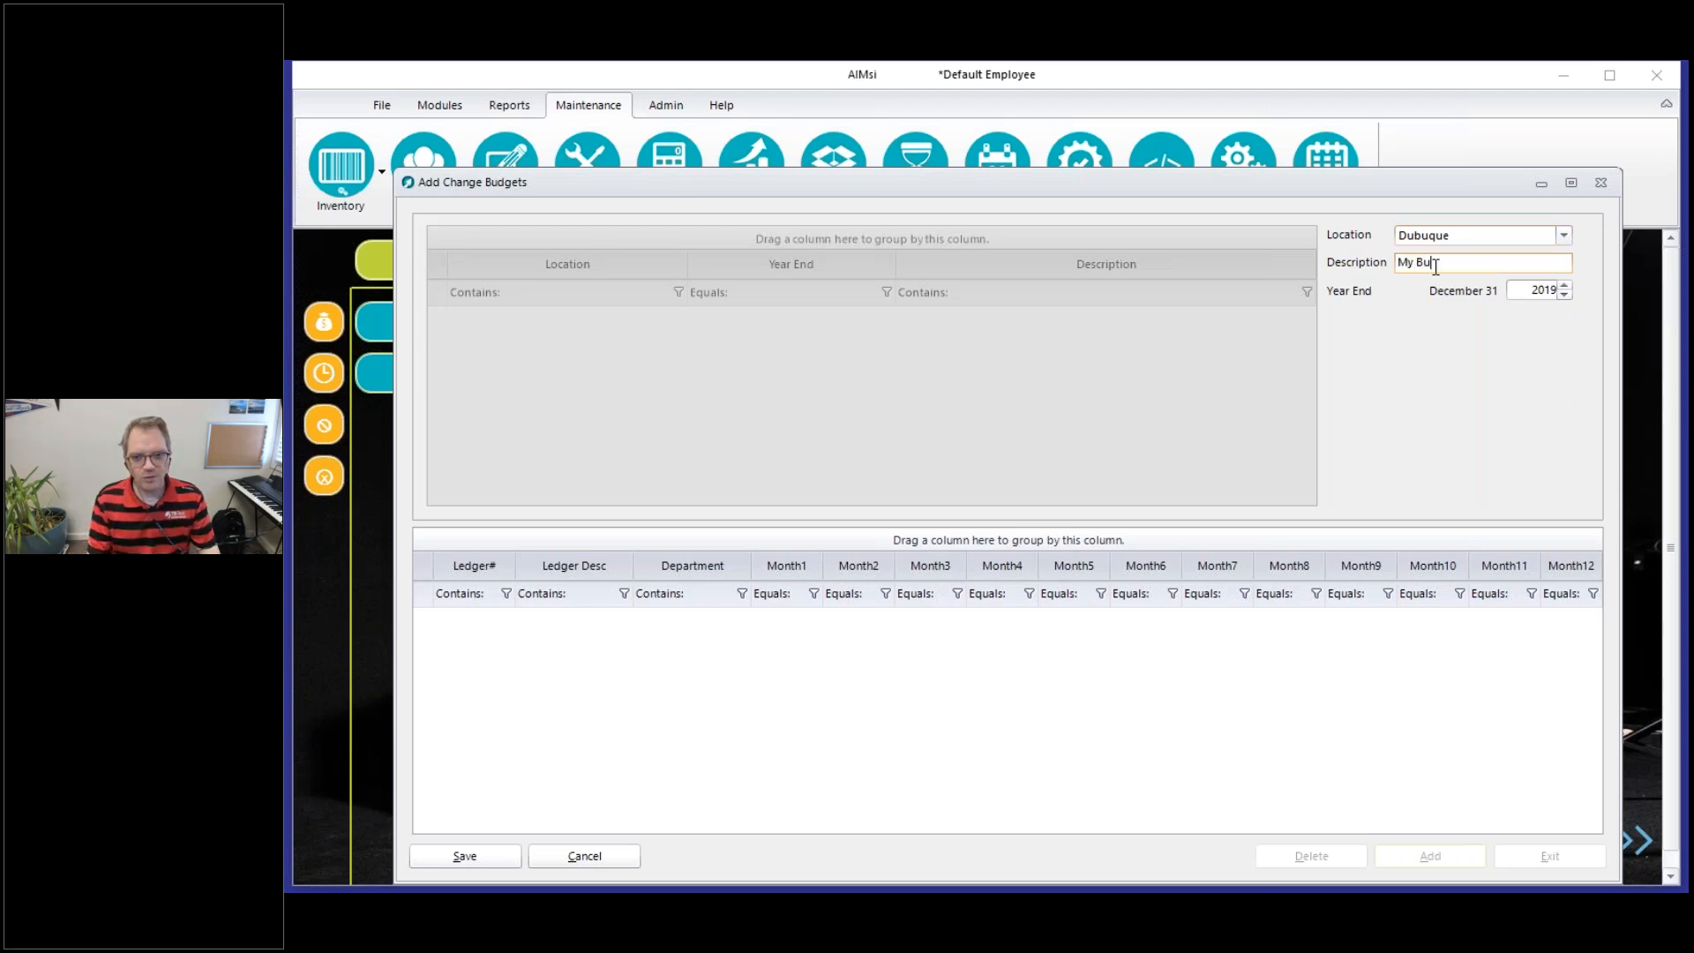
{"action": "key", "text": "BackSpace"}
{"action": "key", "text": "BackSpace"}
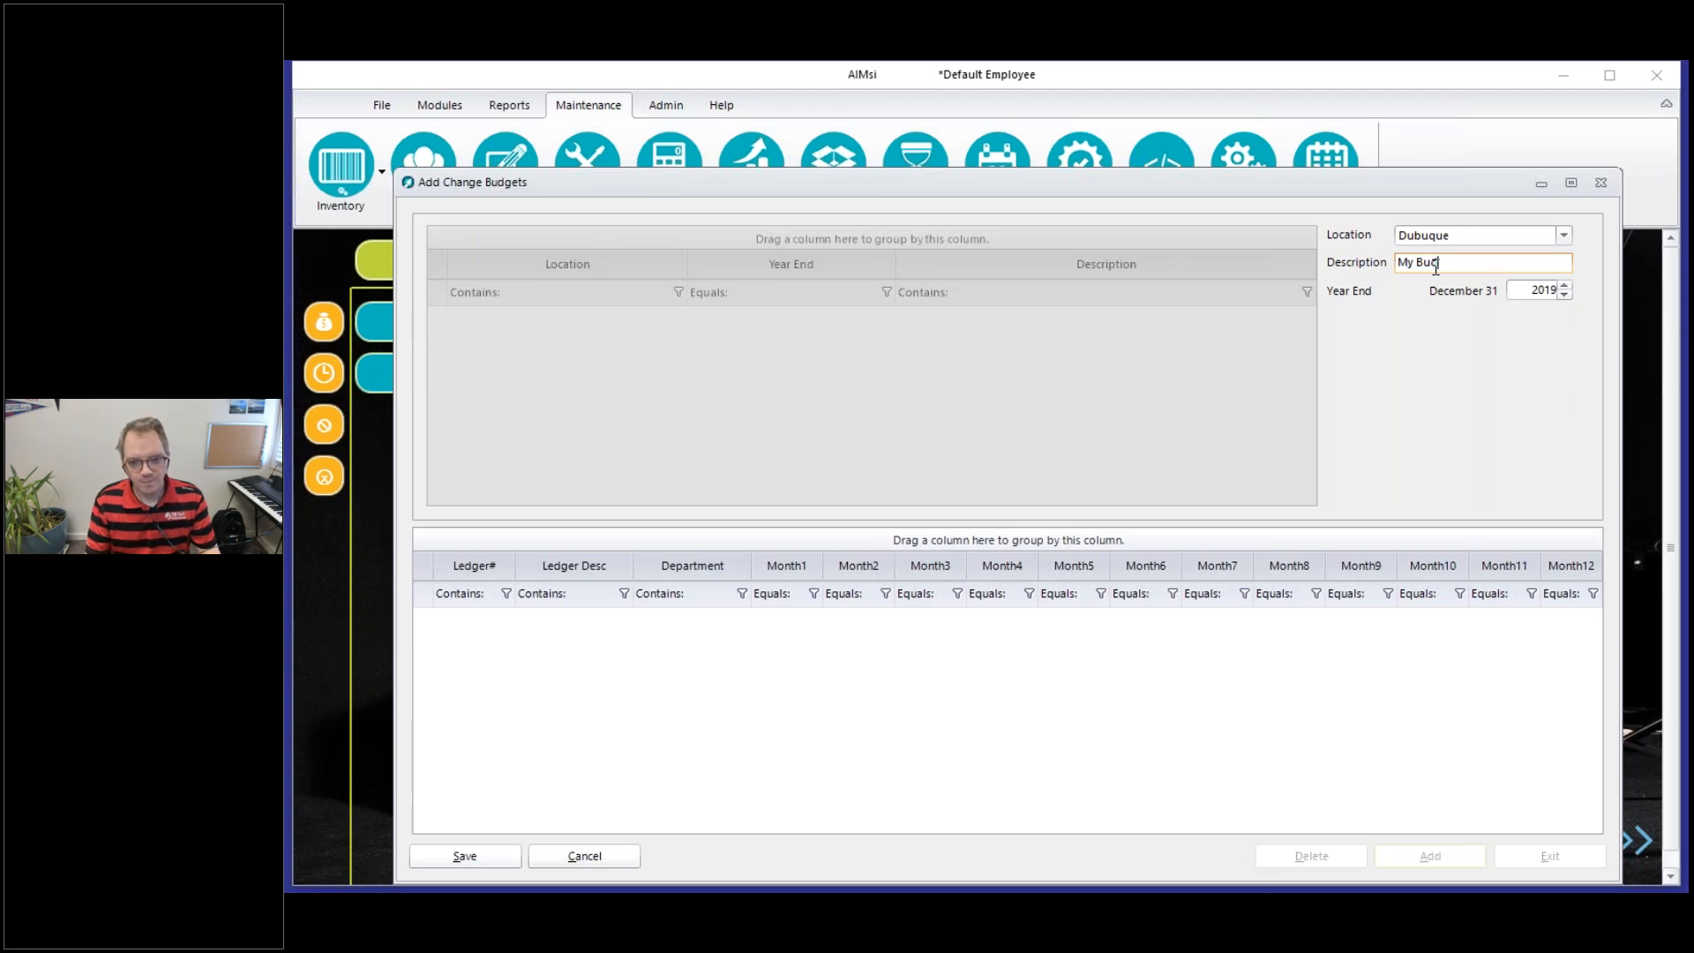
{"action": "type", "text": "get"}
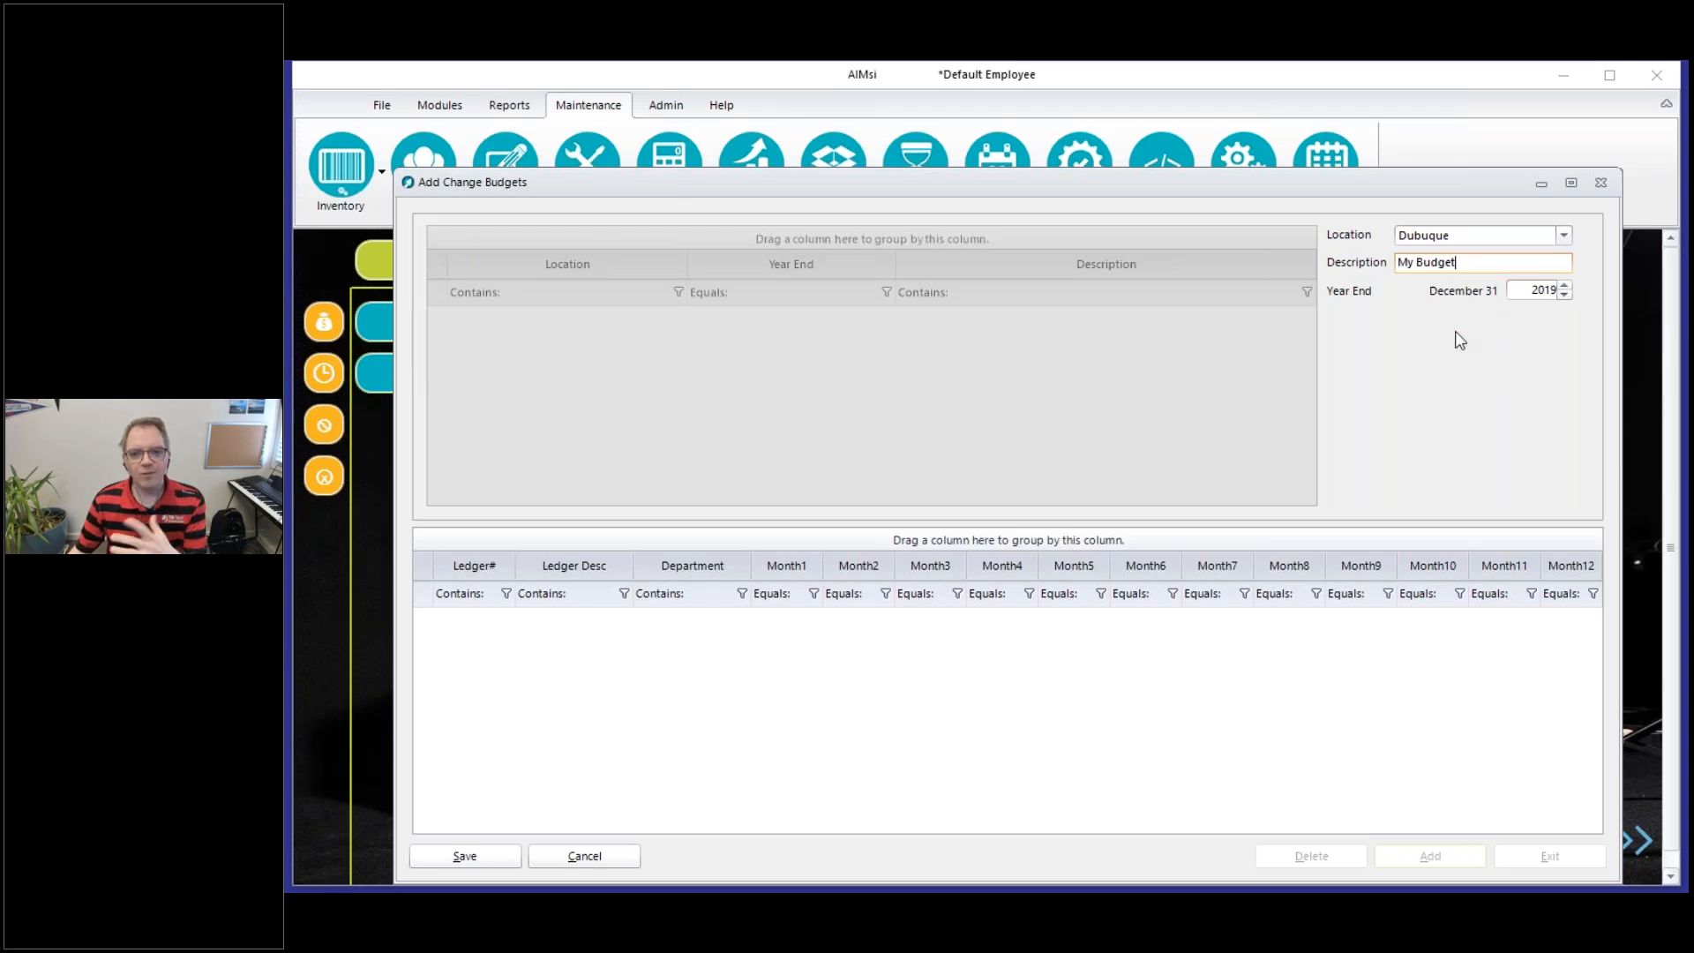
{"action": "left_click", "coordinate": [465, 858]}
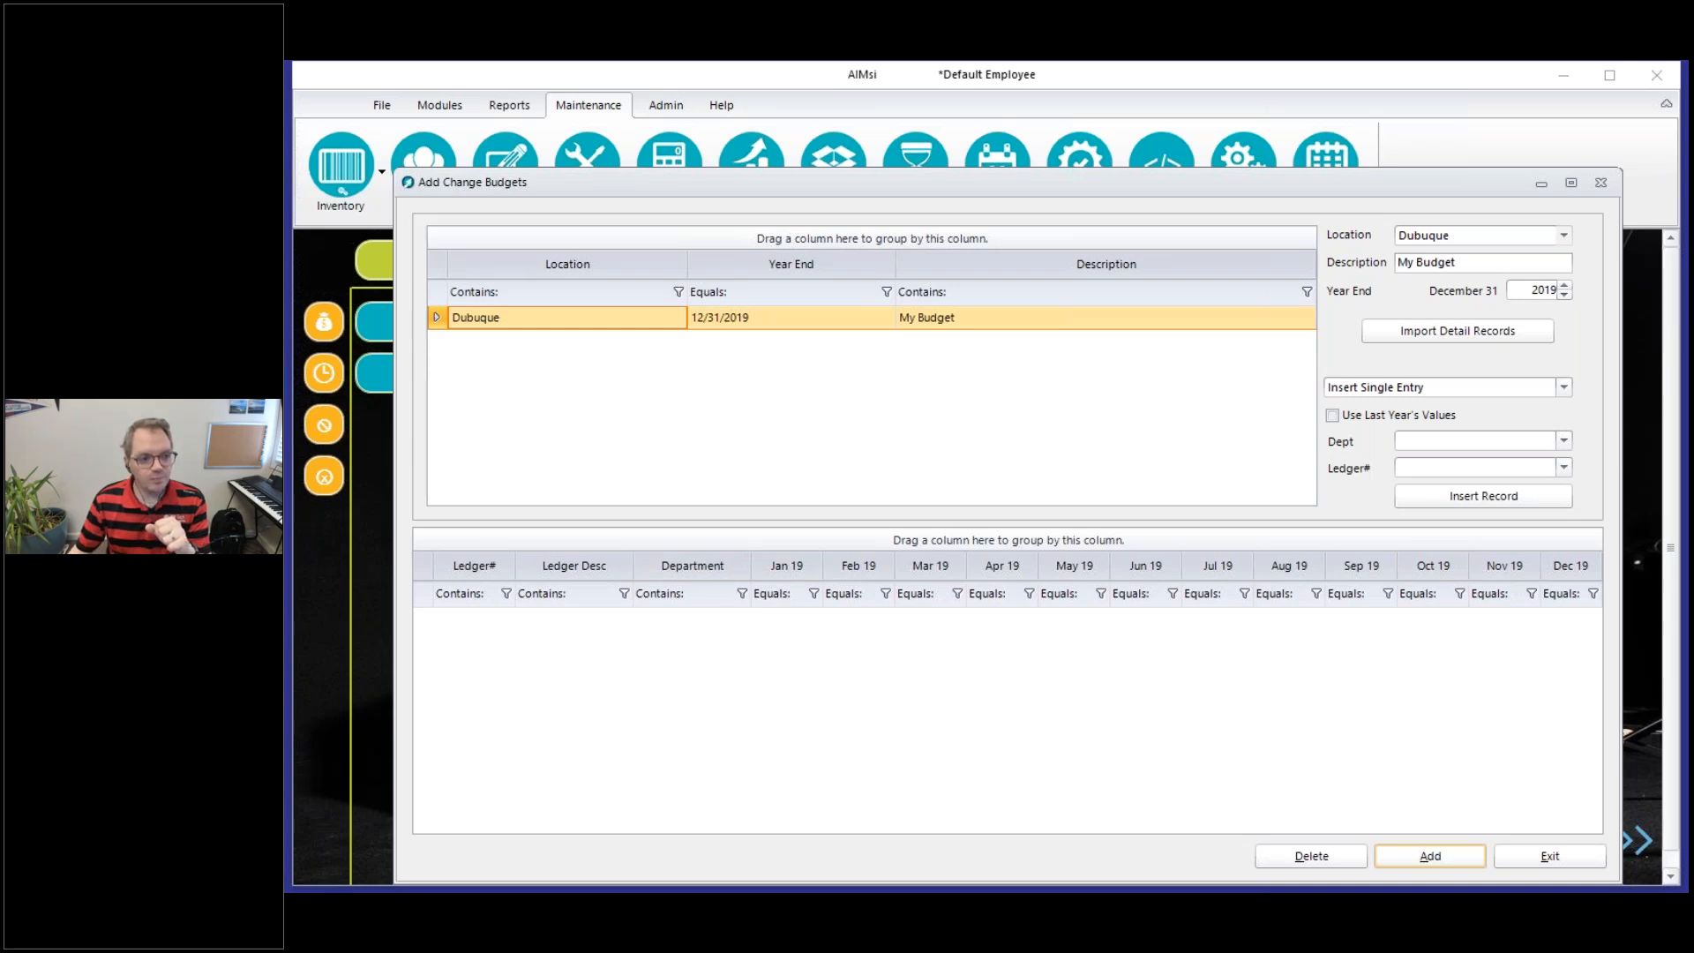
{"action": "left_click_drag", "start_coordinate": [437, 312], "coordinate": [1311, 311]}
{"action": "mouse_move", "coordinate": [528, 316]}
{"action": "left_mouse_down"}
{"action": "mouse_move", "coordinate": [989, 326]}
{"action": "mouse_move", "coordinate": [904, 301]}
{"action": "mouse_move", "coordinate": [564, 301]}
{"action": "mouse_move", "coordinate": [1152, 322]}
{"action": "left_mouse_up"}
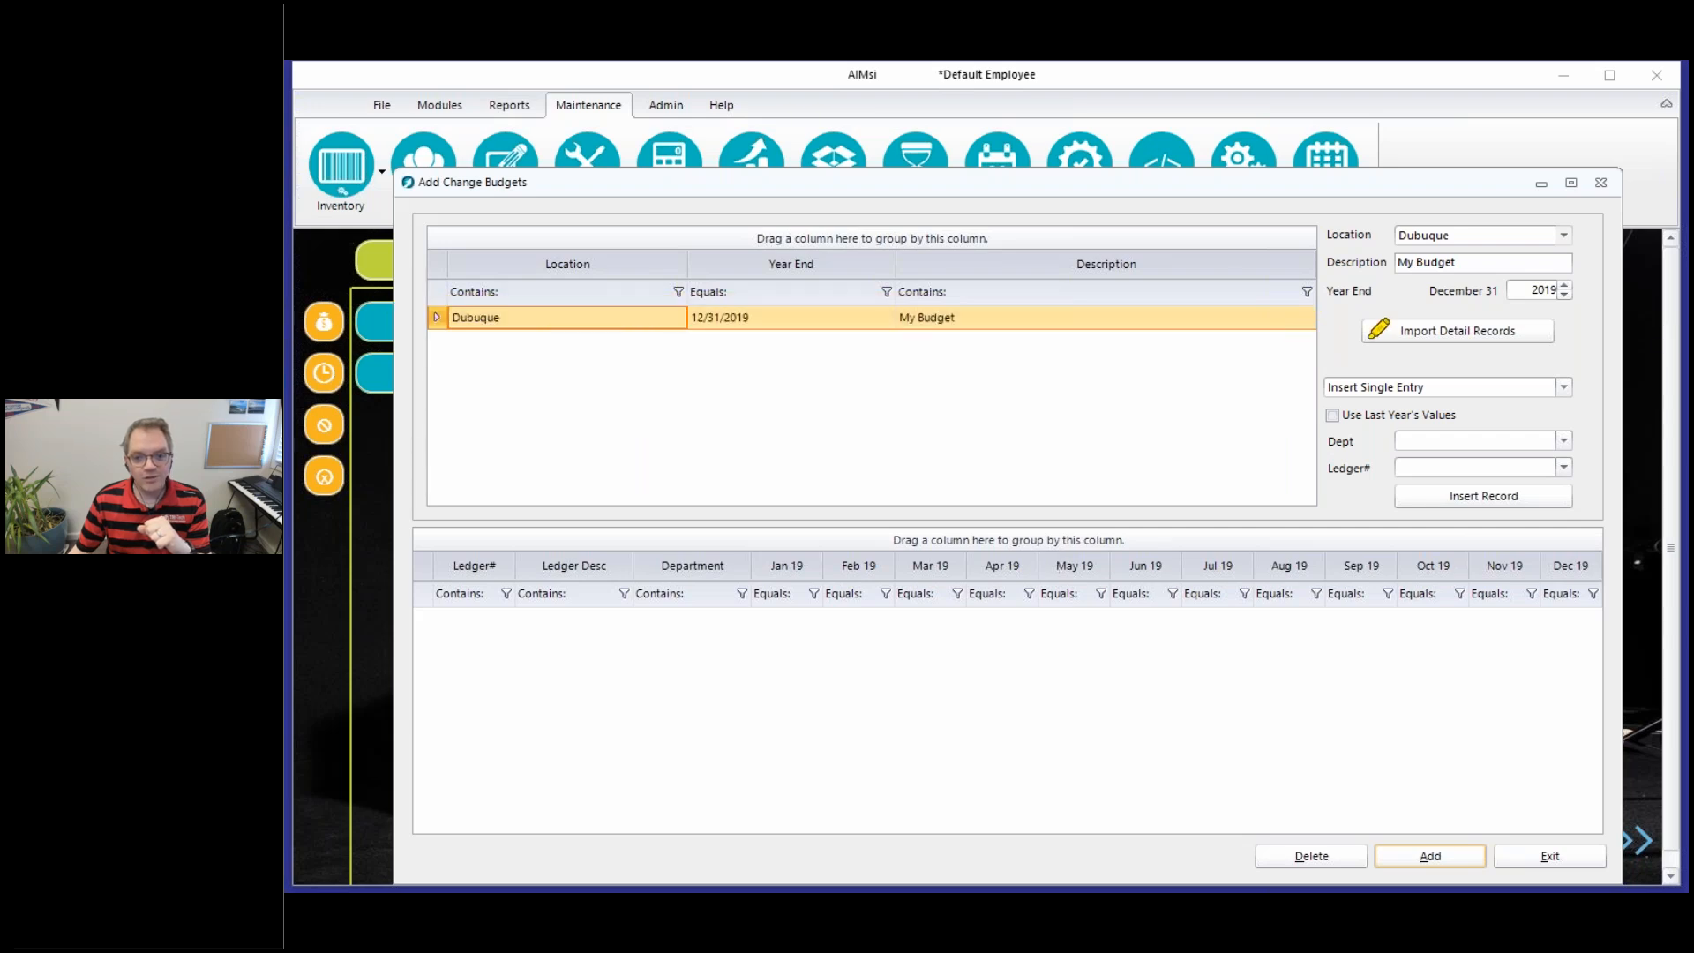
{"action": "mouse_move", "coordinate": [1320, 303]}
{"action": "left_mouse_down"}
{"action": "mouse_move", "coordinate": [1635, 325]}
{"action": "mouse_move", "coordinate": [1383, 507]}
{"action": "mouse_move", "coordinate": [1348, 314]}
{"action": "left_mouse_up"}
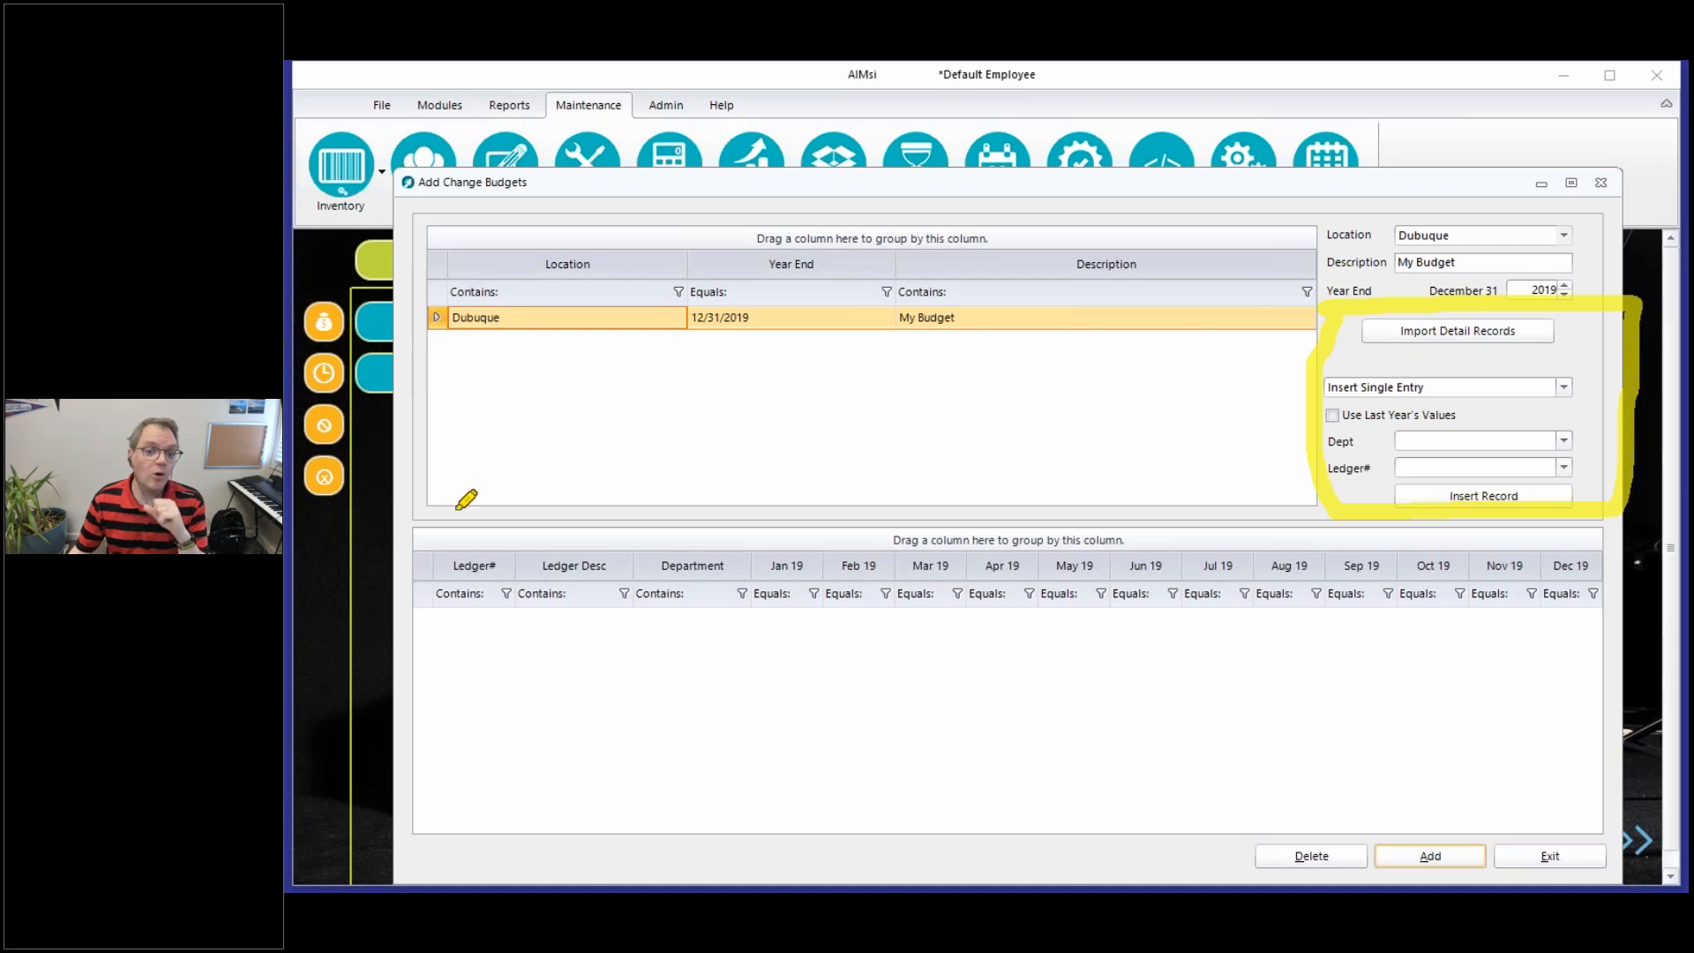
{"action": "left_click_drag", "start_coordinate": [563, 544], "coordinate": [733, 548]}
{"action": "left_click_drag", "start_coordinate": [878, 545], "coordinate": [540, 609]}
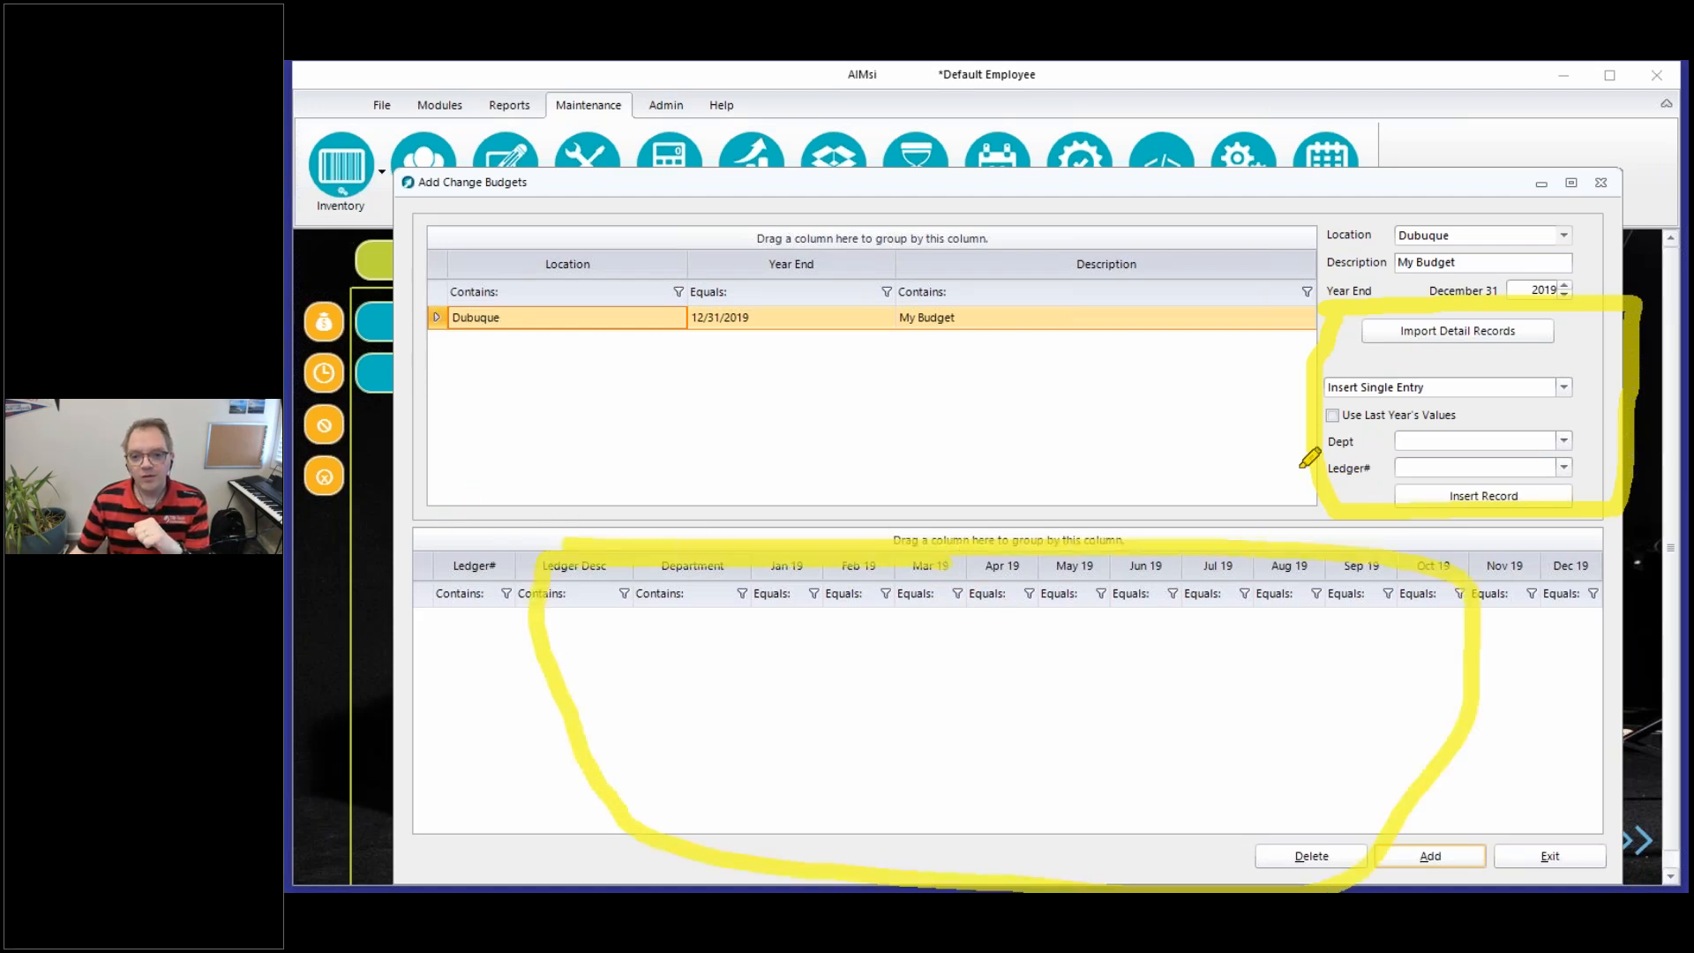
{"action": "left_click_drag", "start_coordinate": [1376, 333], "coordinate": [1575, 331]}
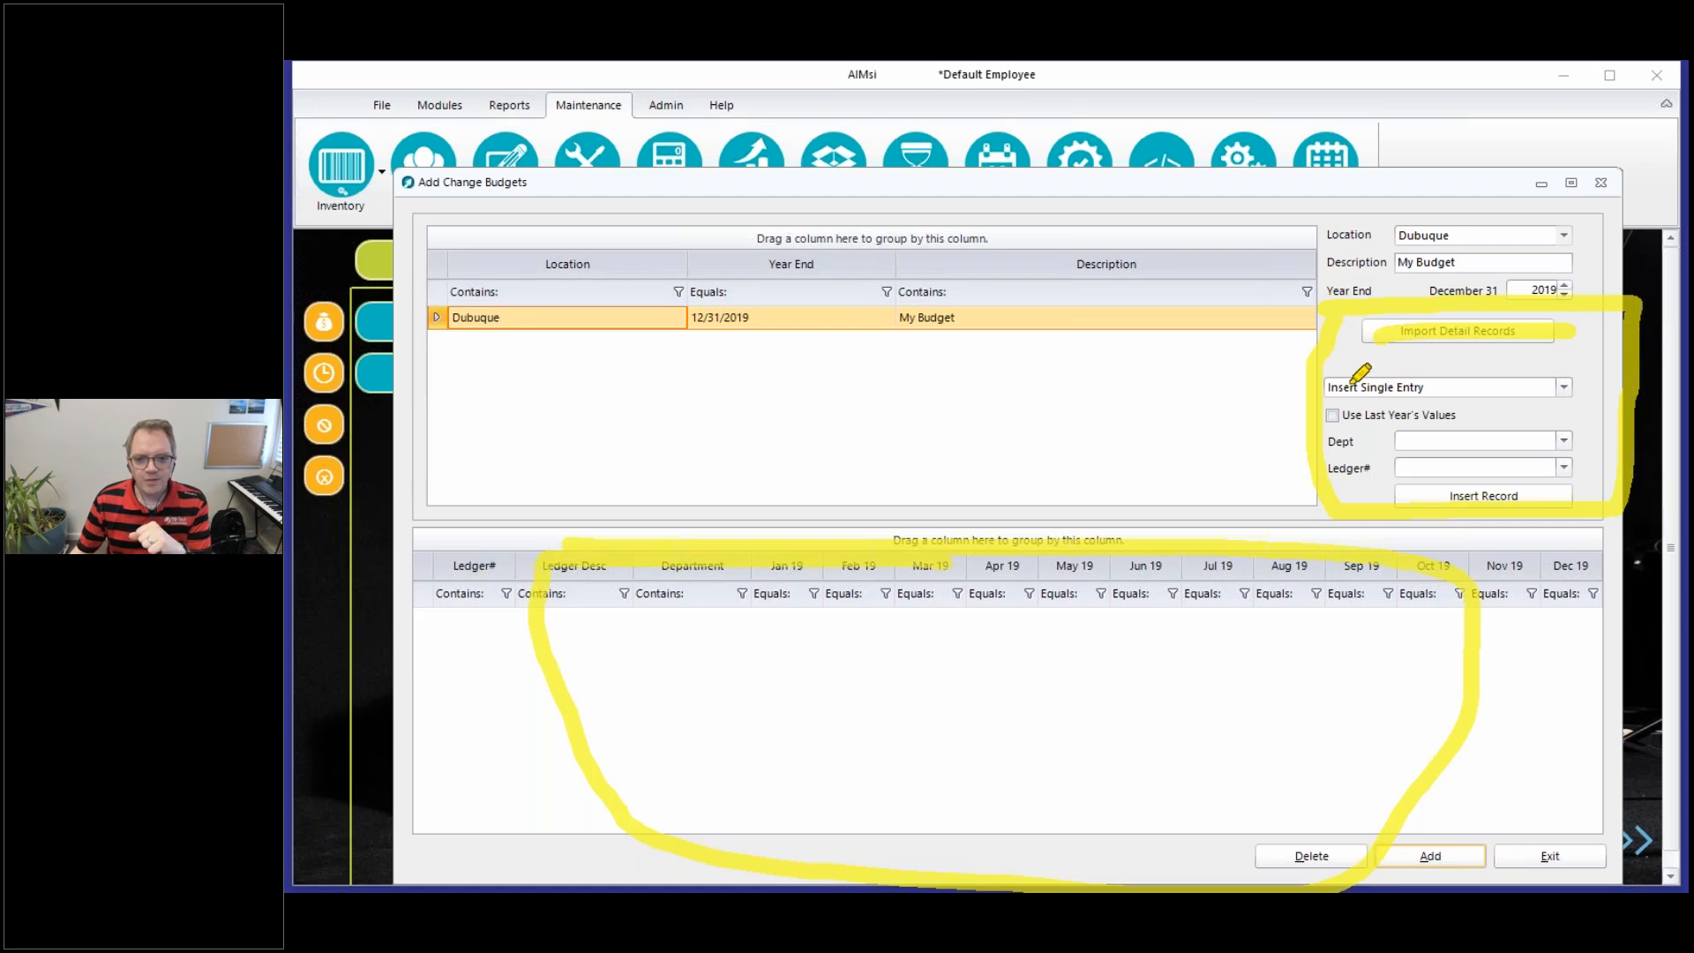
{"action": "left_click_drag", "start_coordinate": [1337, 385], "coordinate": [1456, 391]}
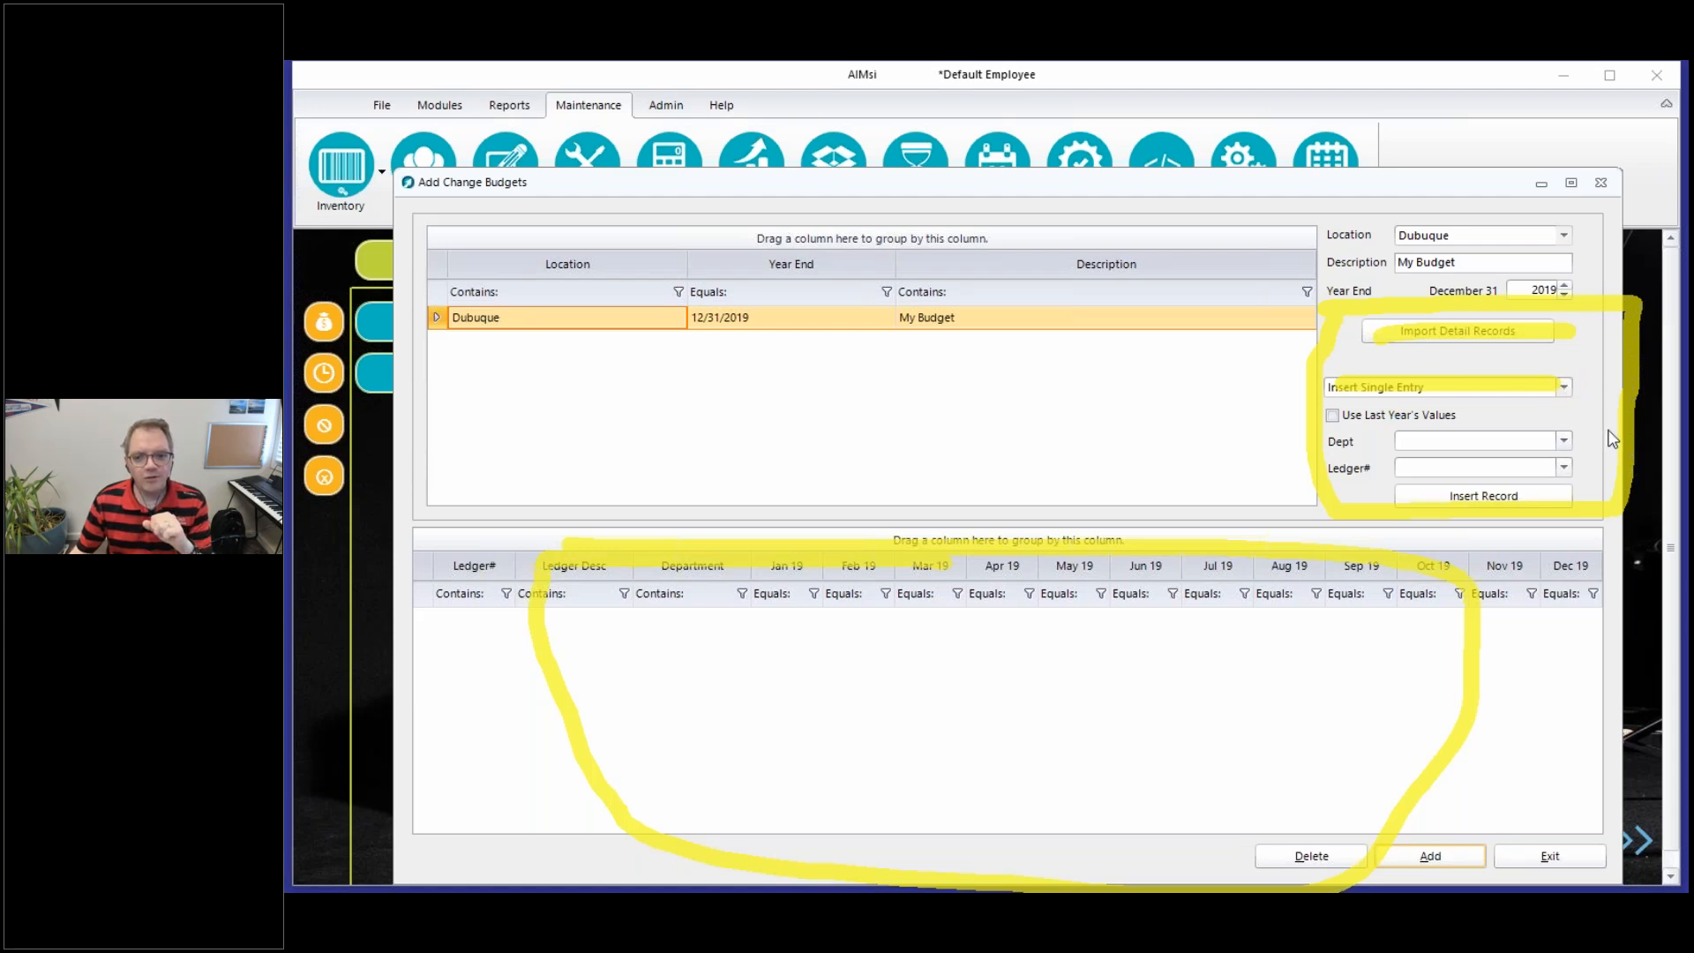
Examine the options for inserting budget detail records and the ledger numbers offered for a single entry
{"action": "left_click", "coordinate": [1562, 387]}
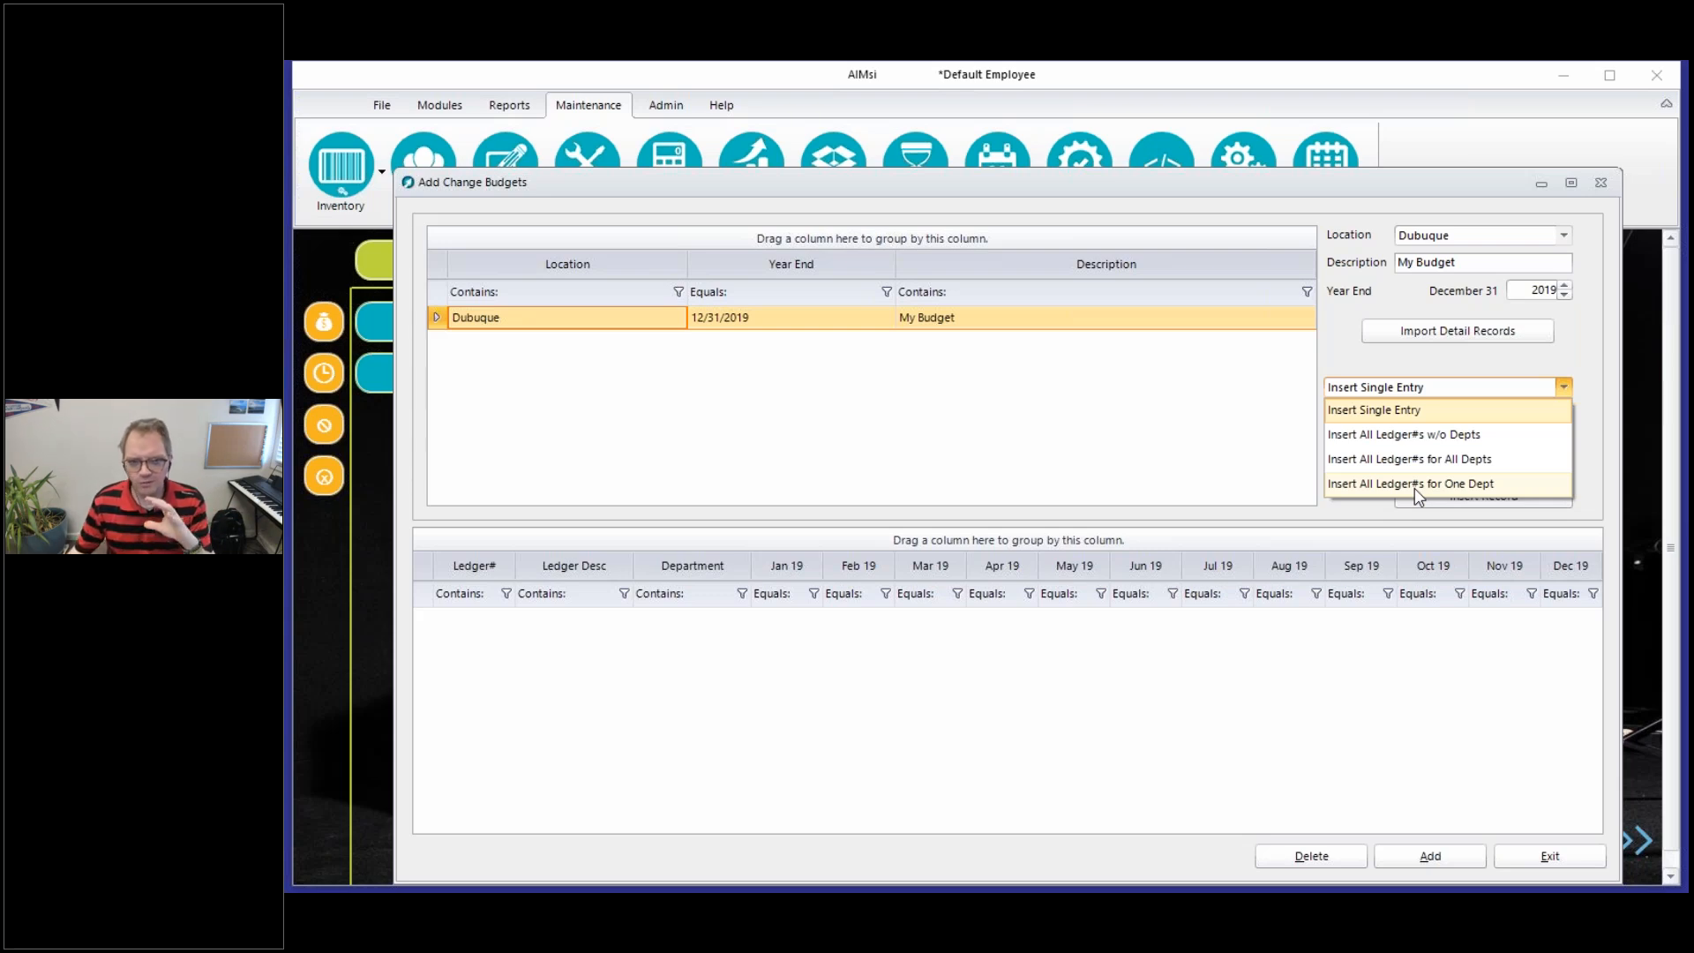
{"action": "left_click", "coordinate": [1447, 386]}
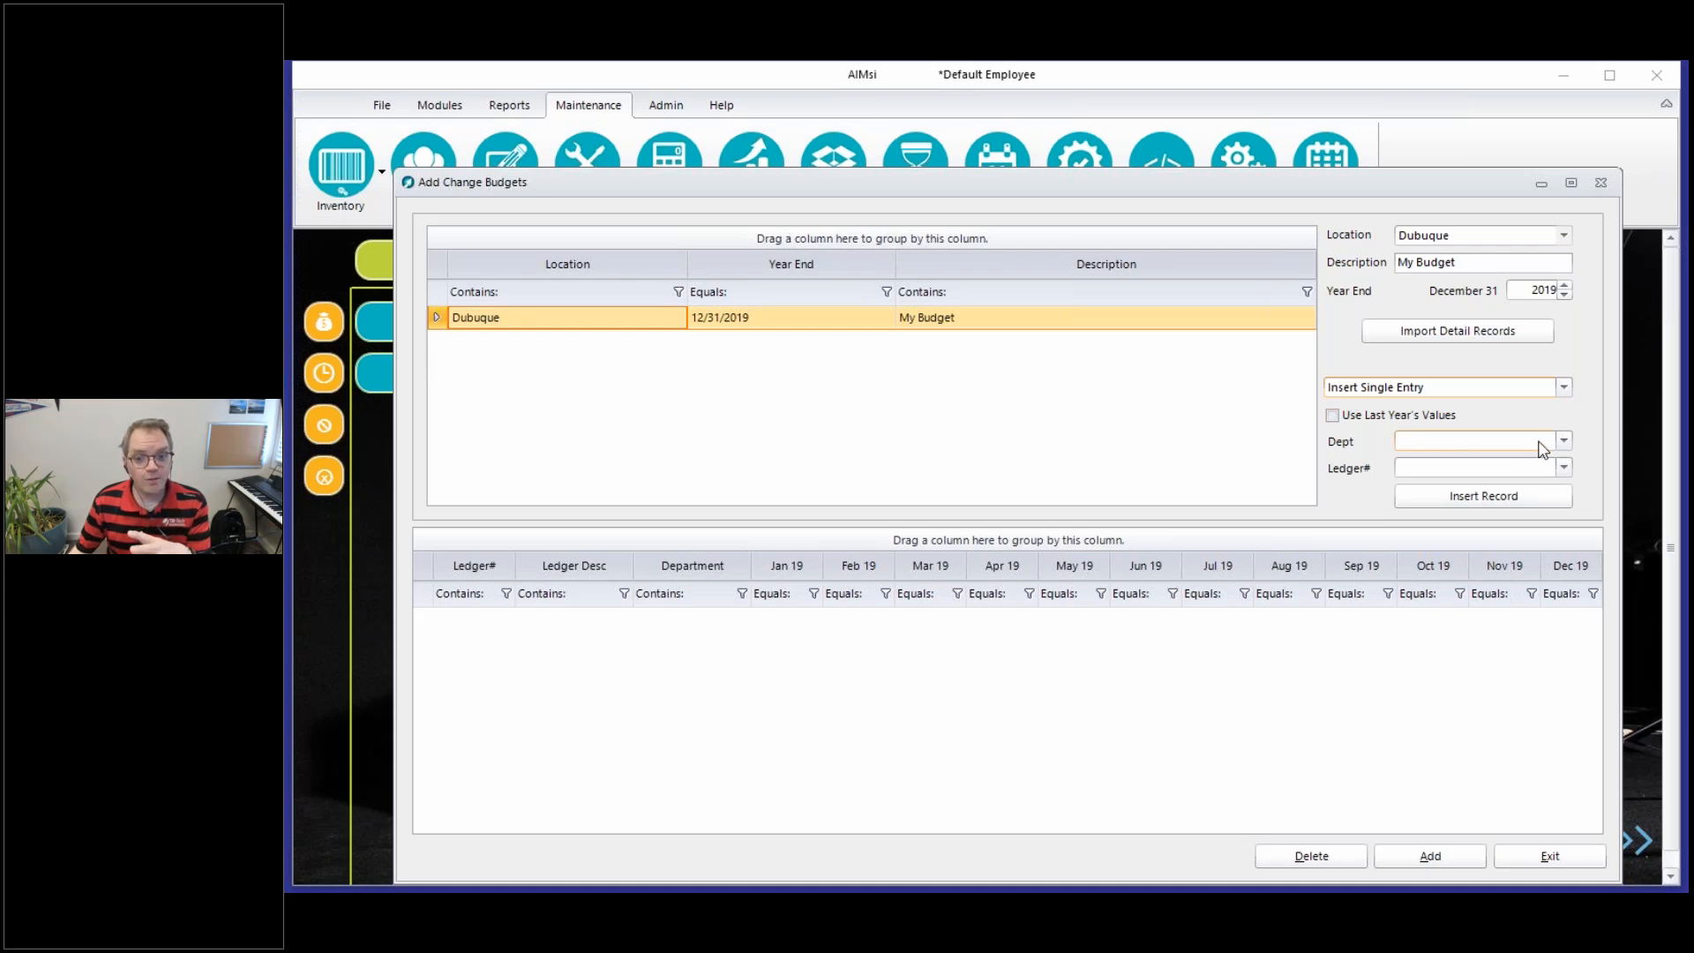
{"action": "left_click", "coordinate": [1447, 387]}
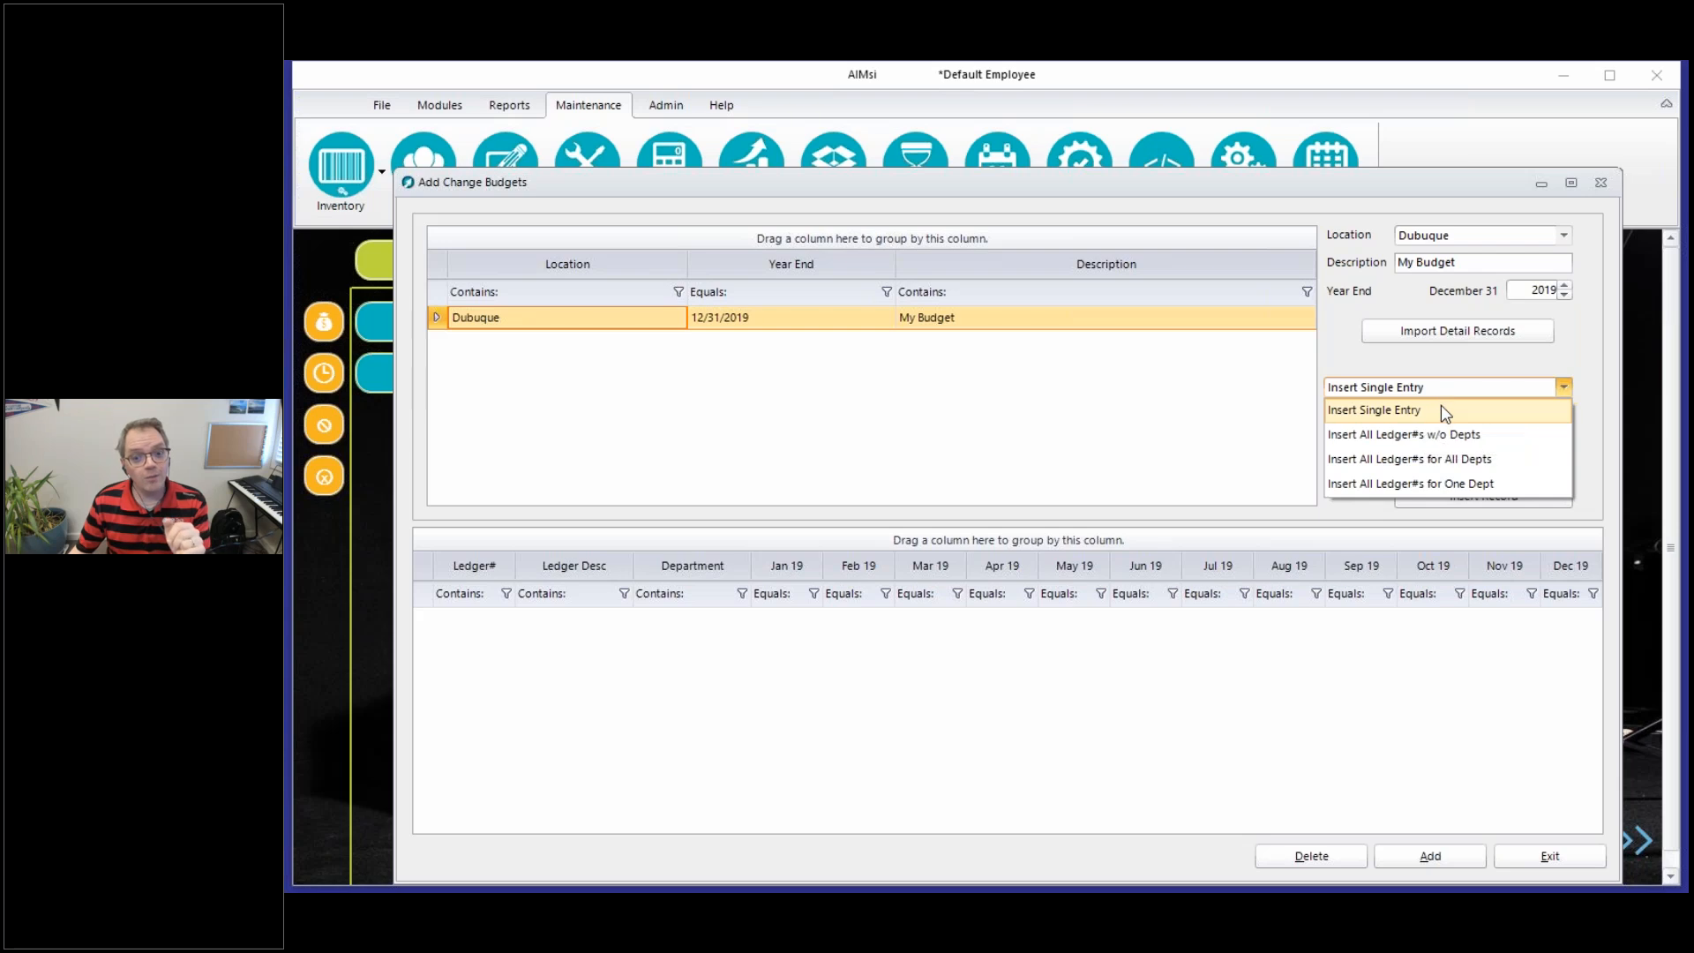
{"action": "left_click", "coordinate": [1422, 435]}
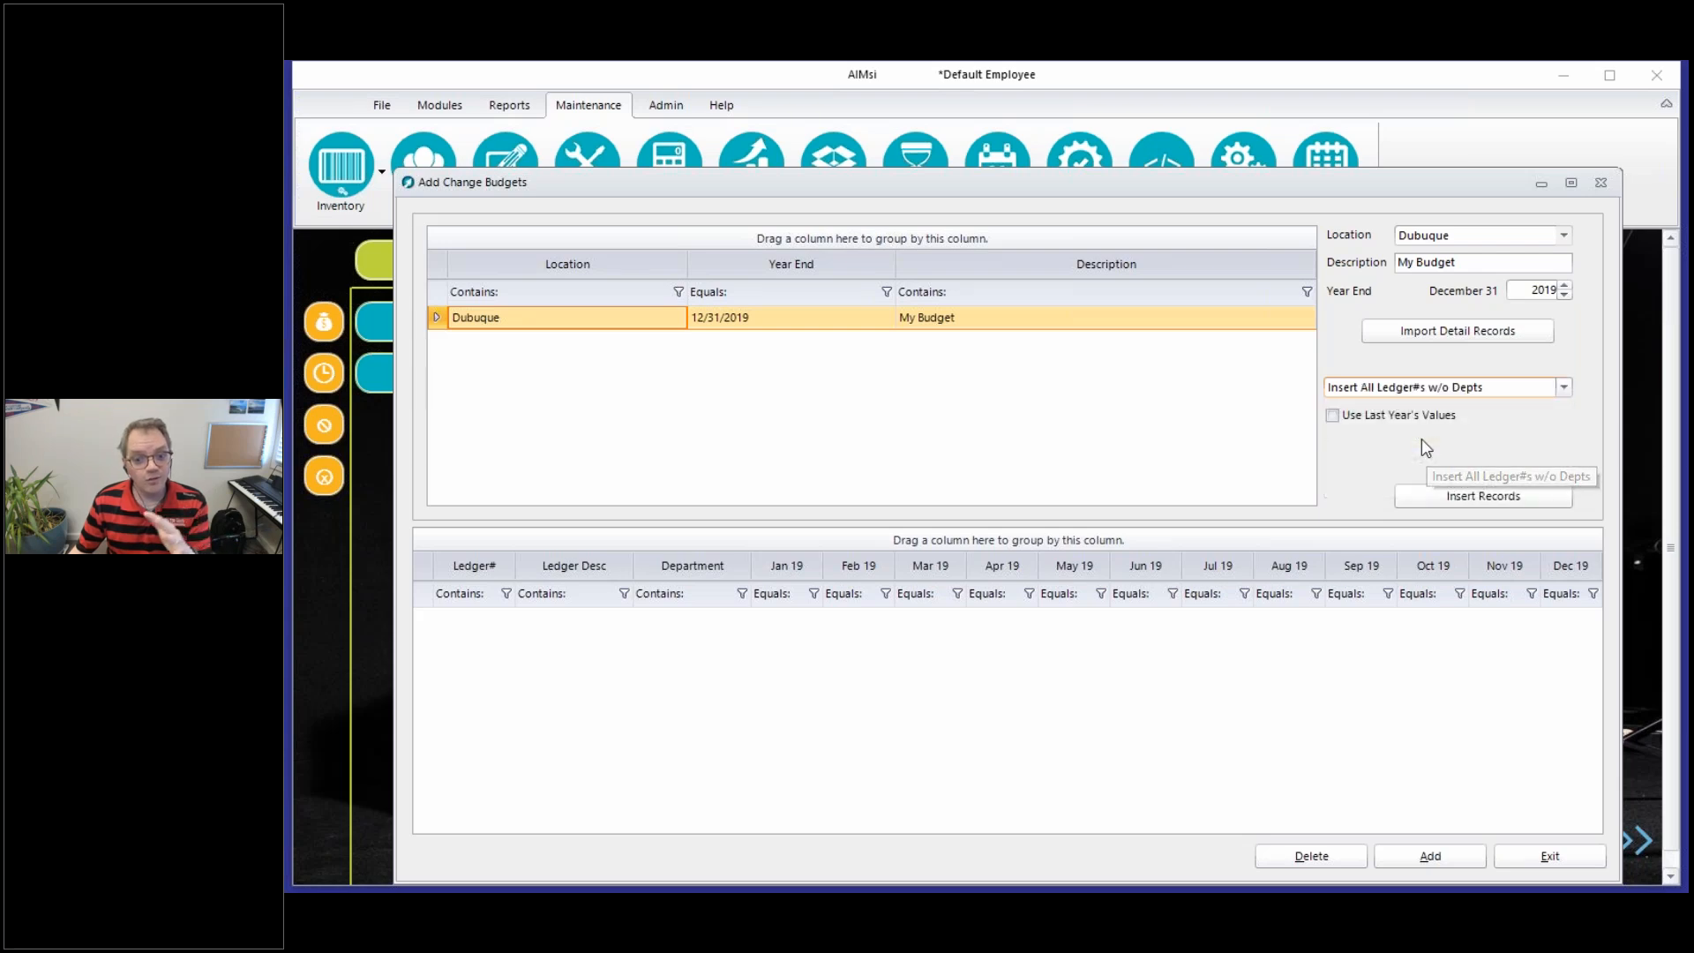
{"action": "left_click", "coordinate": [1502, 405]}
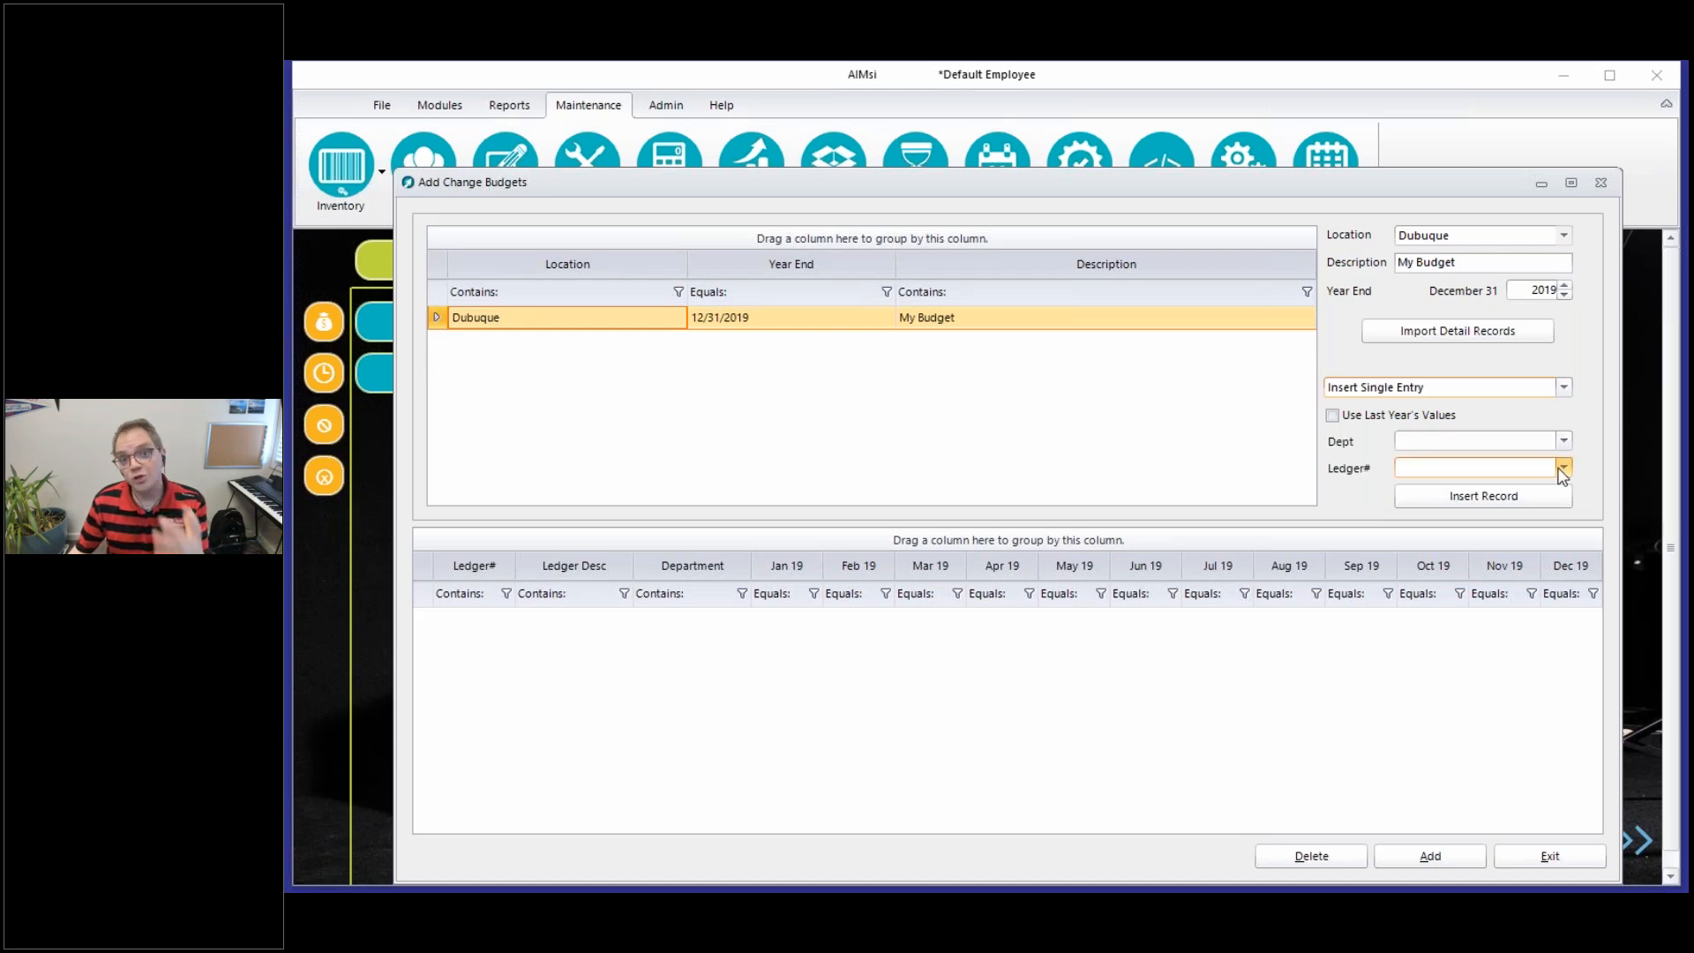
{"action": "left_click", "coordinate": [1562, 469]}
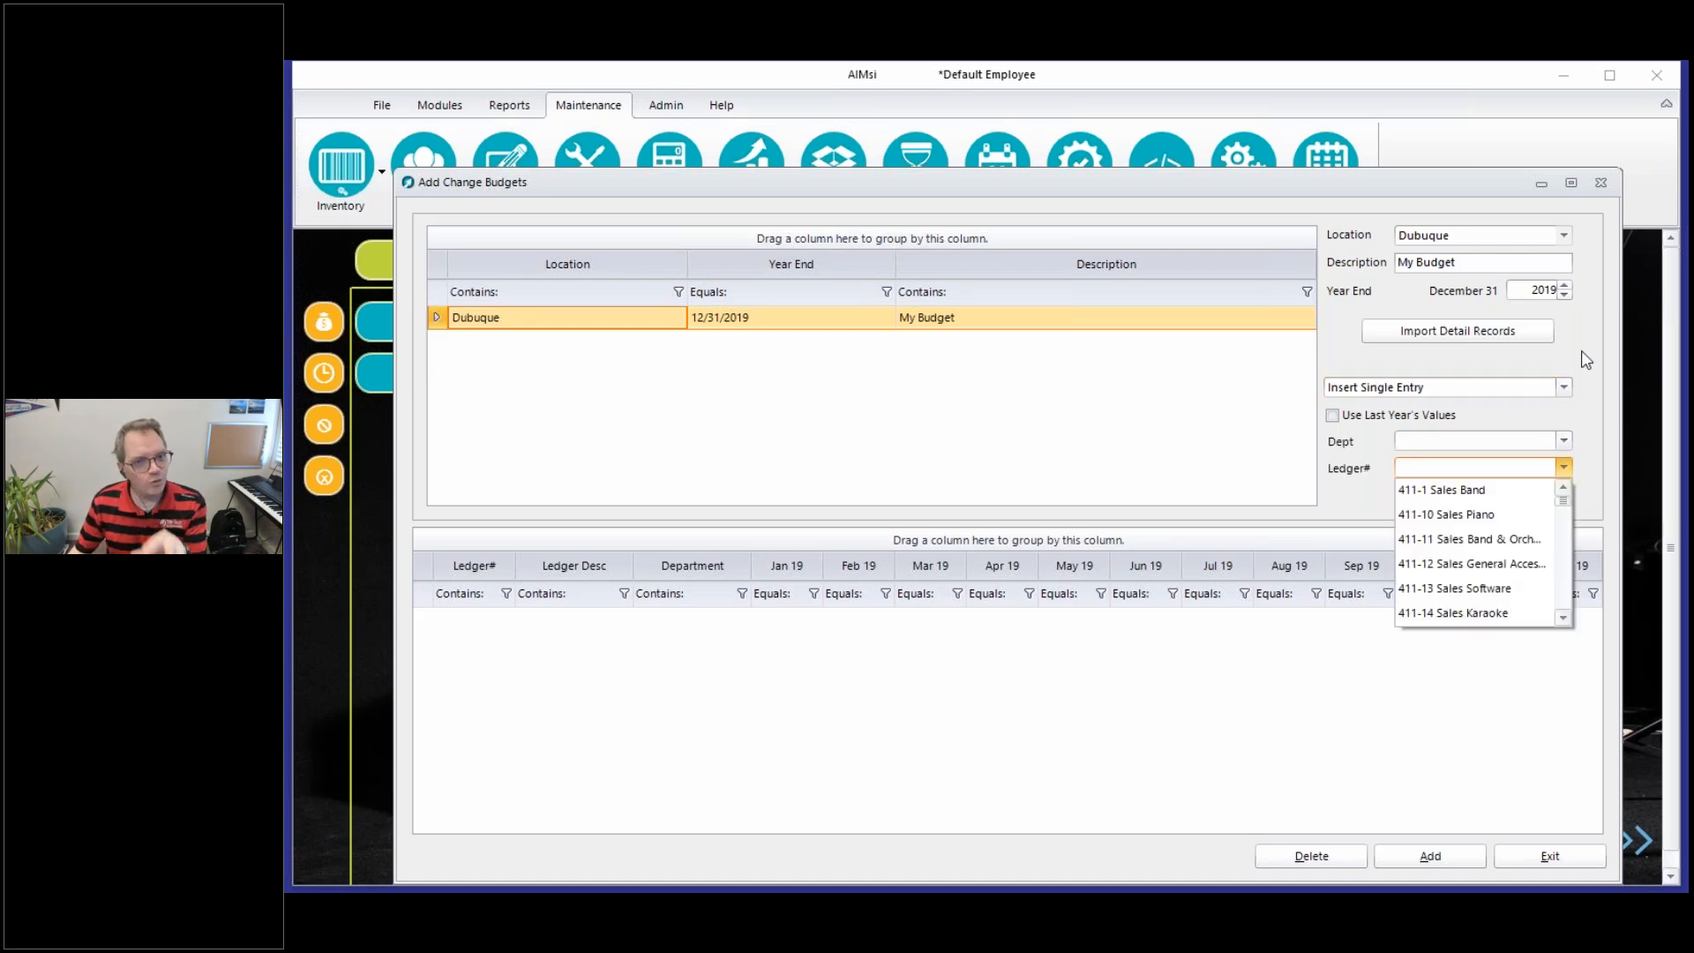
{"action": "left_click", "coordinate": [1581, 351]}
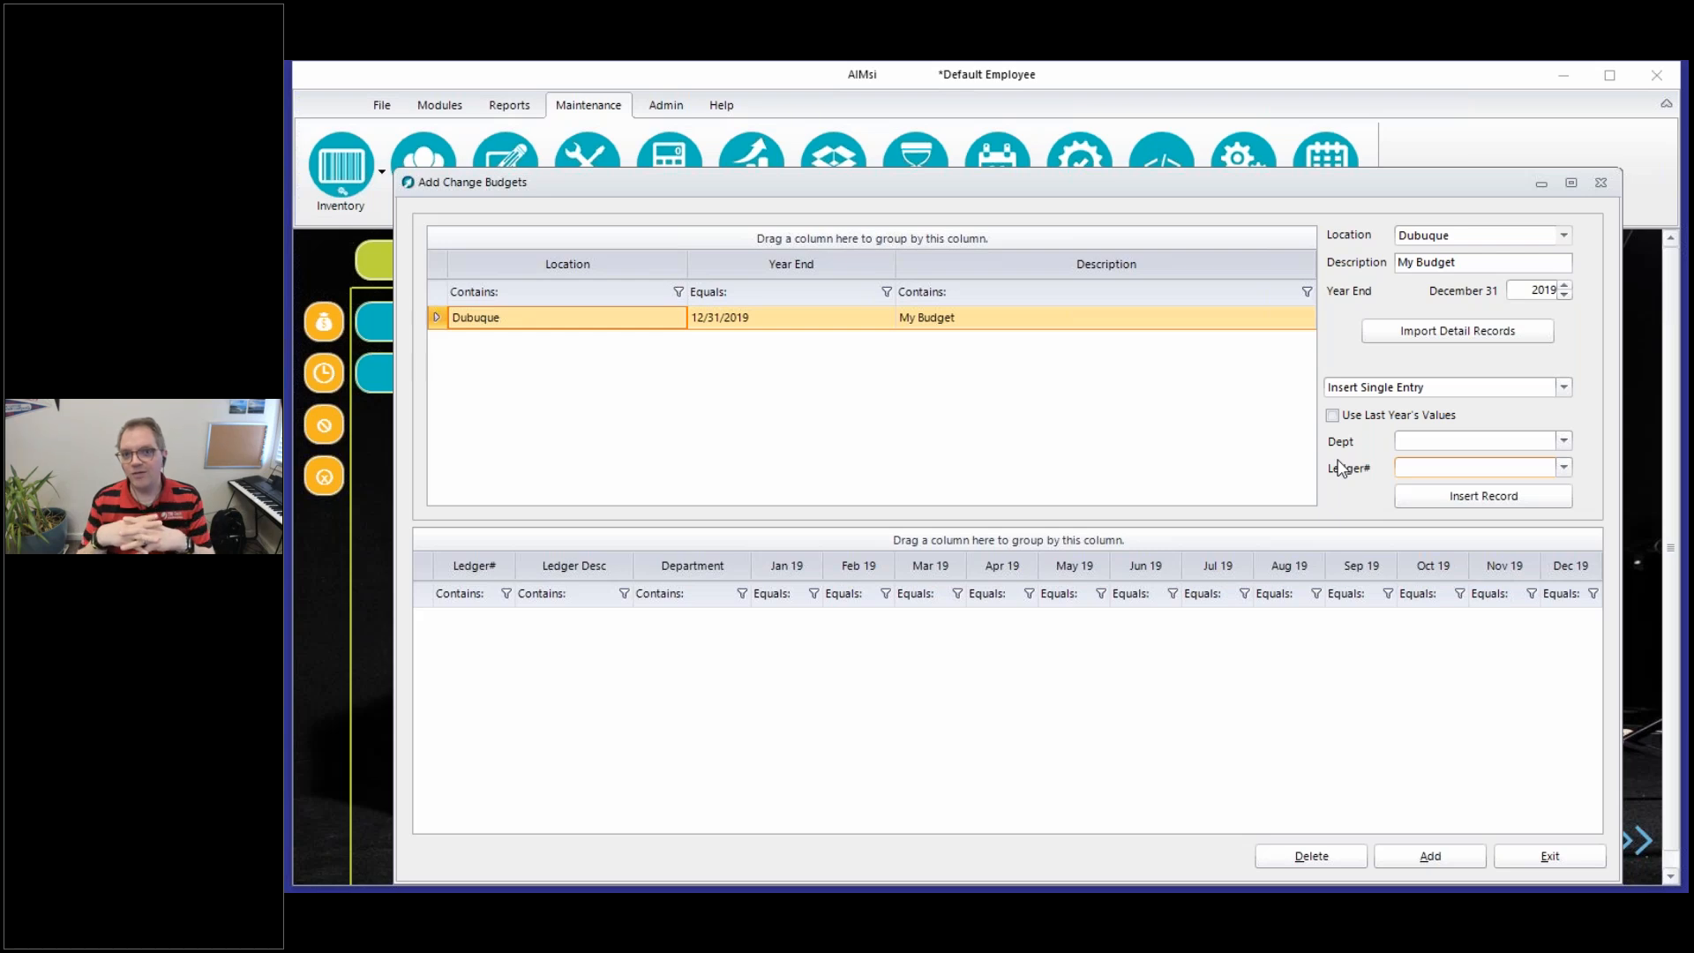
Insert detail records into the Dubuque budget using the "Insert All Ledger#s w/o Depts" option
{"action": "left_click", "coordinate": [1481, 396]}
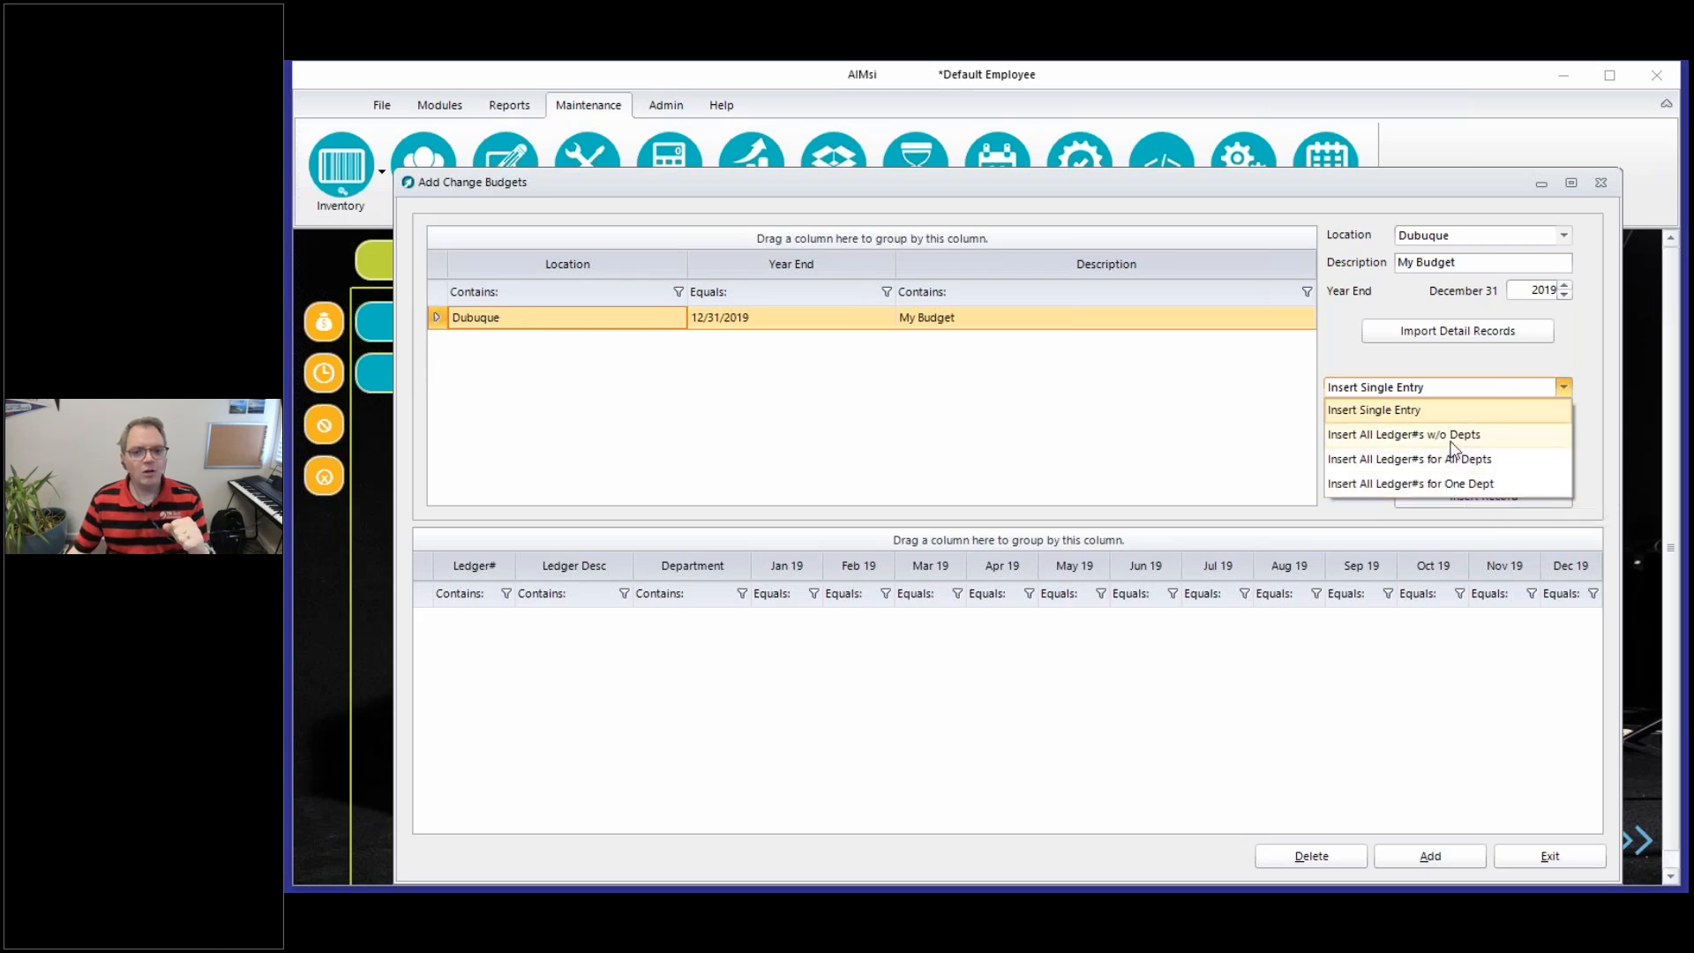
{"action": "left_click", "coordinate": [1449, 444]}
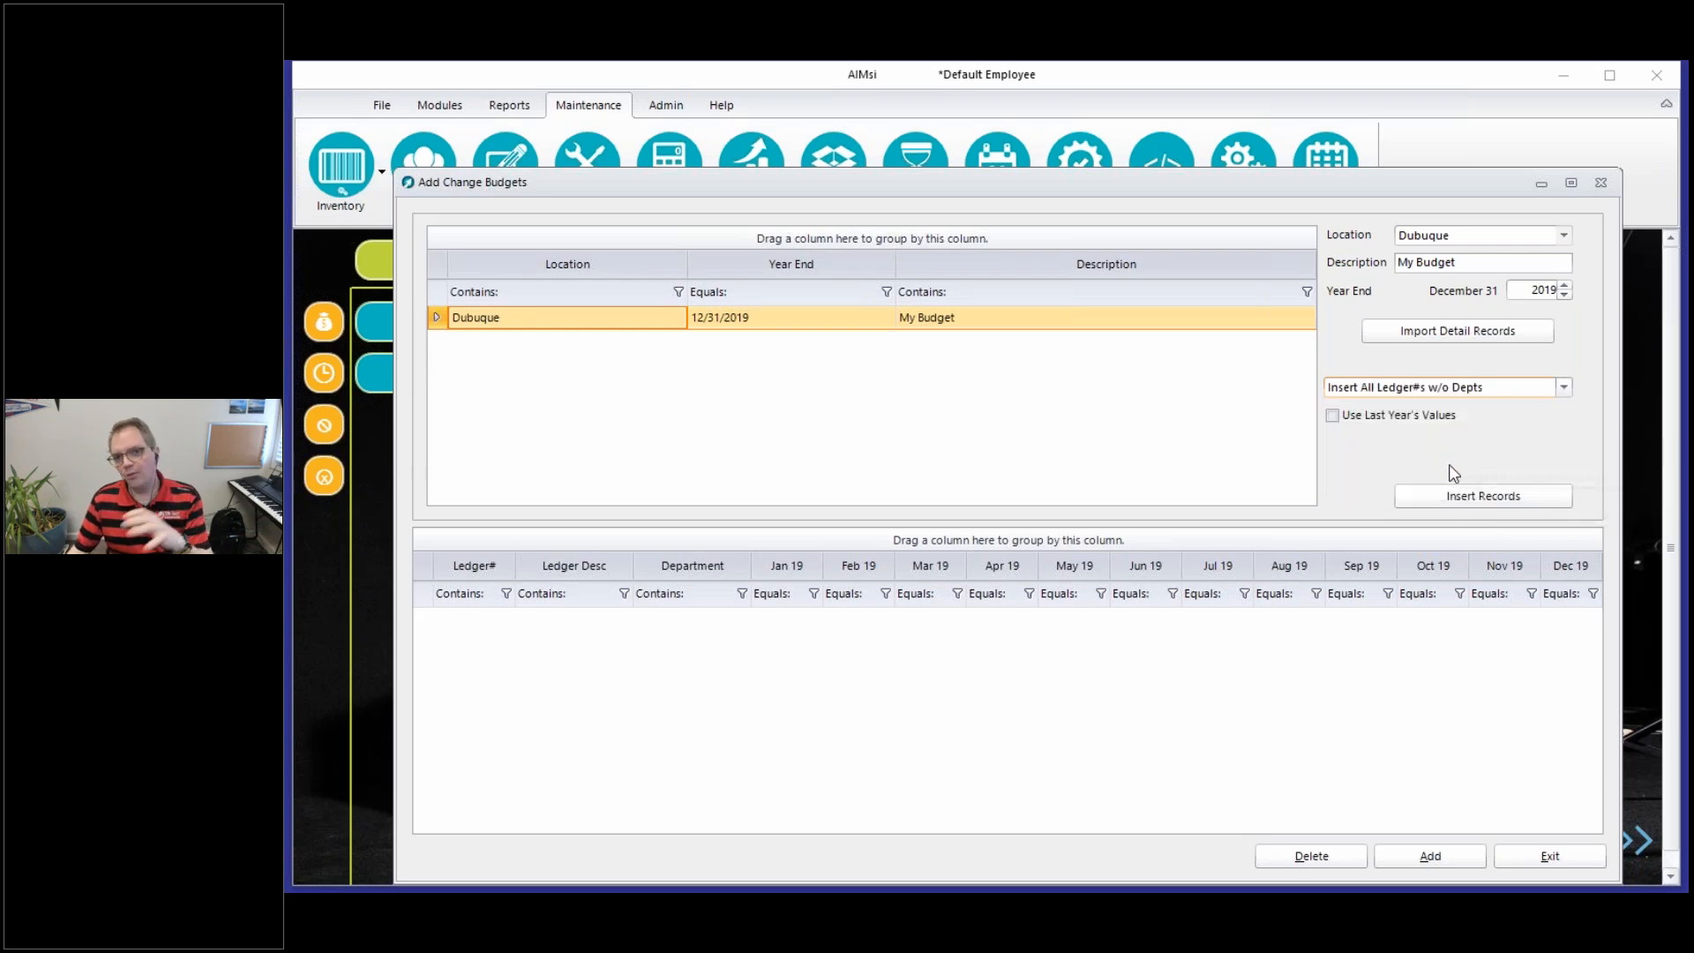
{"action": "left_click", "coordinate": [1456, 512]}
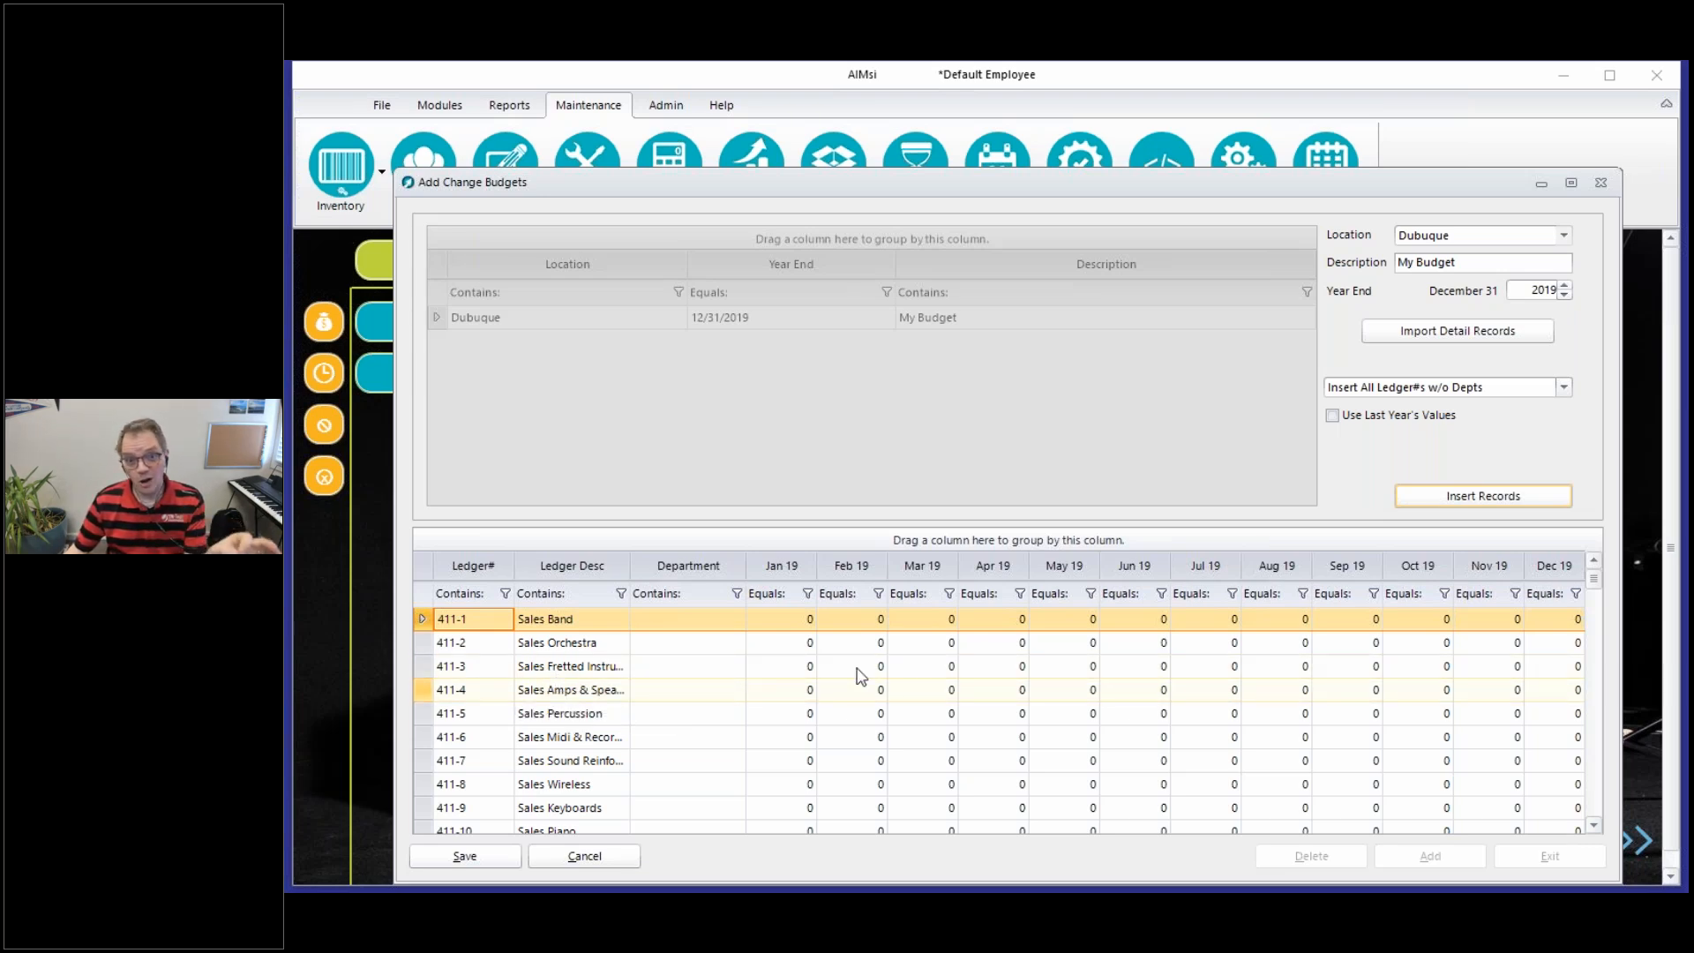
Look through the inserted ledger records and their department and monthly columns, from the sales accounts to the tax-exempt accounts
{"action": "scroll", "coordinate": [1597, 768], "scroll_direction": "down", "scroll_amount": 8}
{"action": "scroll", "coordinate": [1597, 767], "scroll_direction": "down", "scroll_amount": 10}
{"action": "left_click", "coordinate": [562, 682]}
{"action": "key", "text": "Up"}
{"action": "key", "text": "Up"}
{"action": "scroll", "coordinate": [957, 718], "scroll_direction": "up", "scroll_amount": 2}
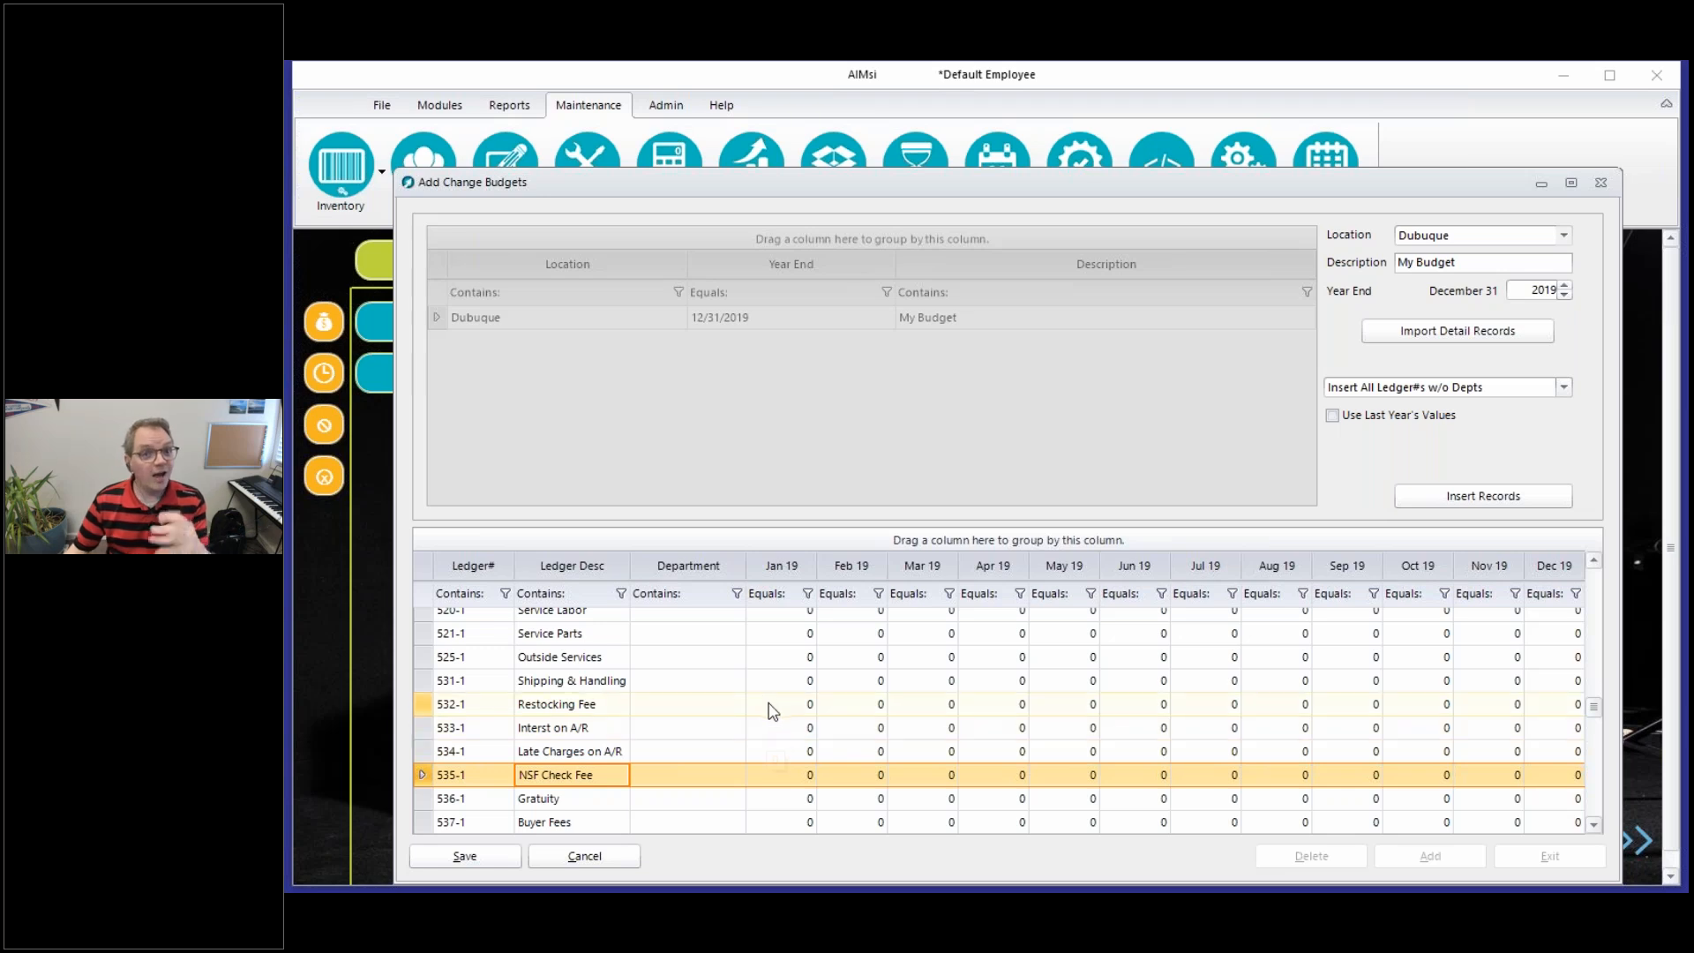
{"action": "scroll", "coordinate": [777, 717], "scroll_direction": "up", "scroll_amount": 1}
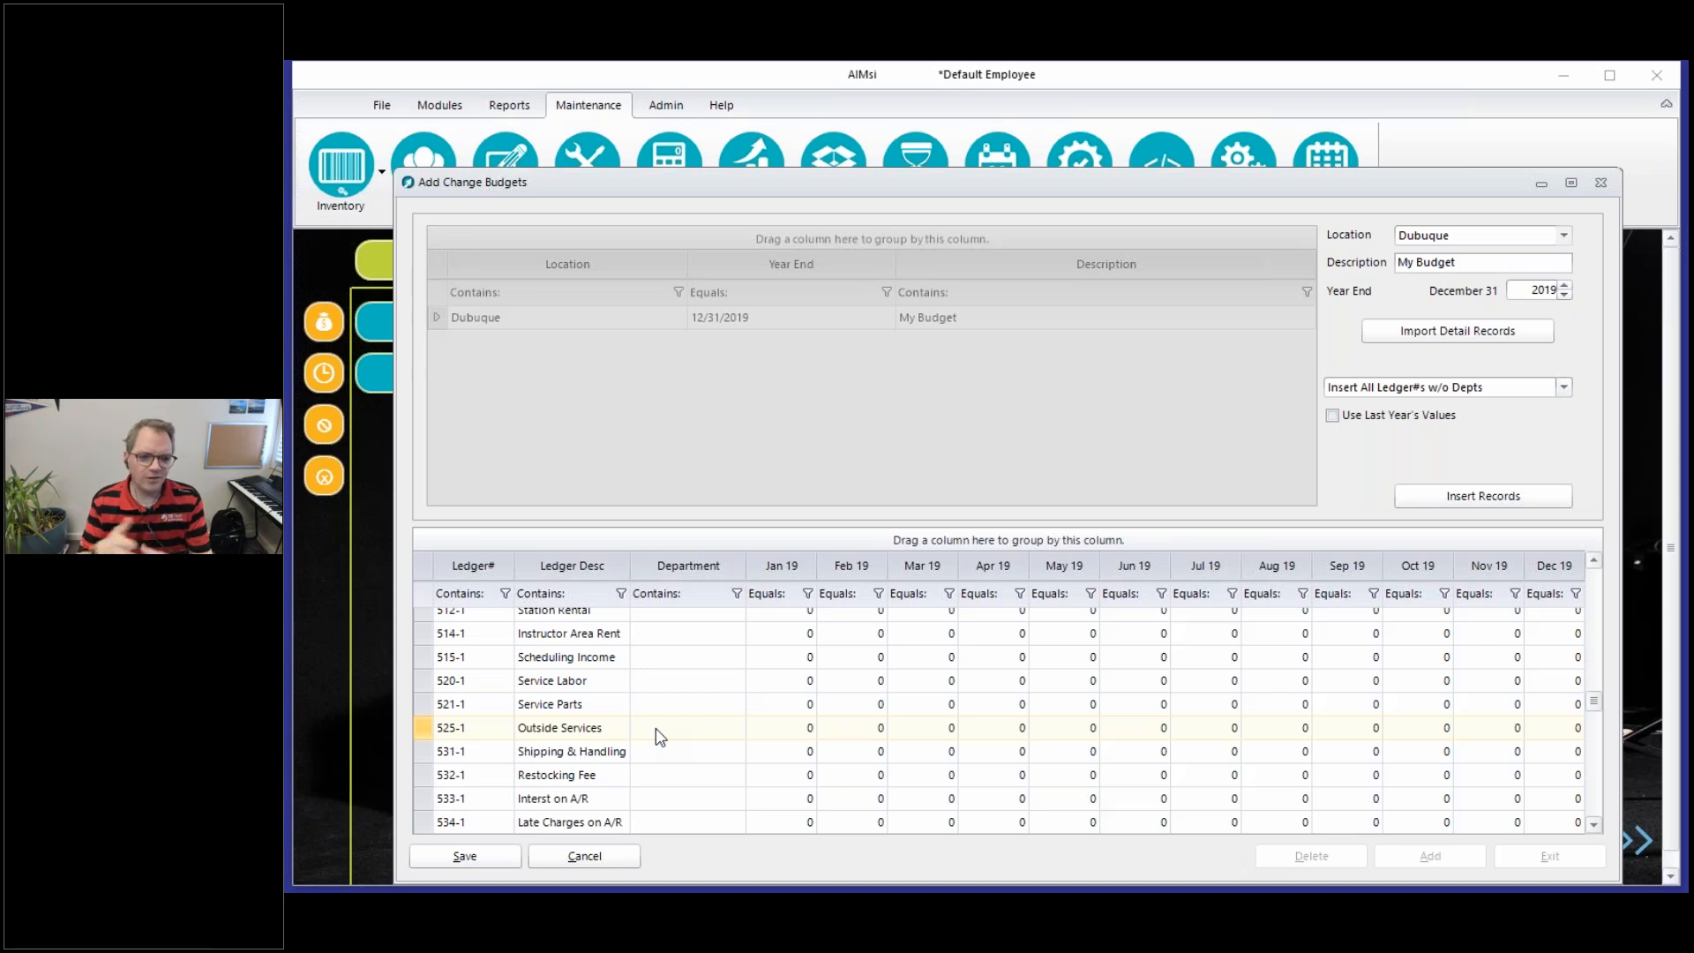
{"action": "scroll", "coordinate": [644, 749], "scroll_direction": "down", "scroll_amount": 5}
{"action": "left_click", "coordinate": [706, 711]}
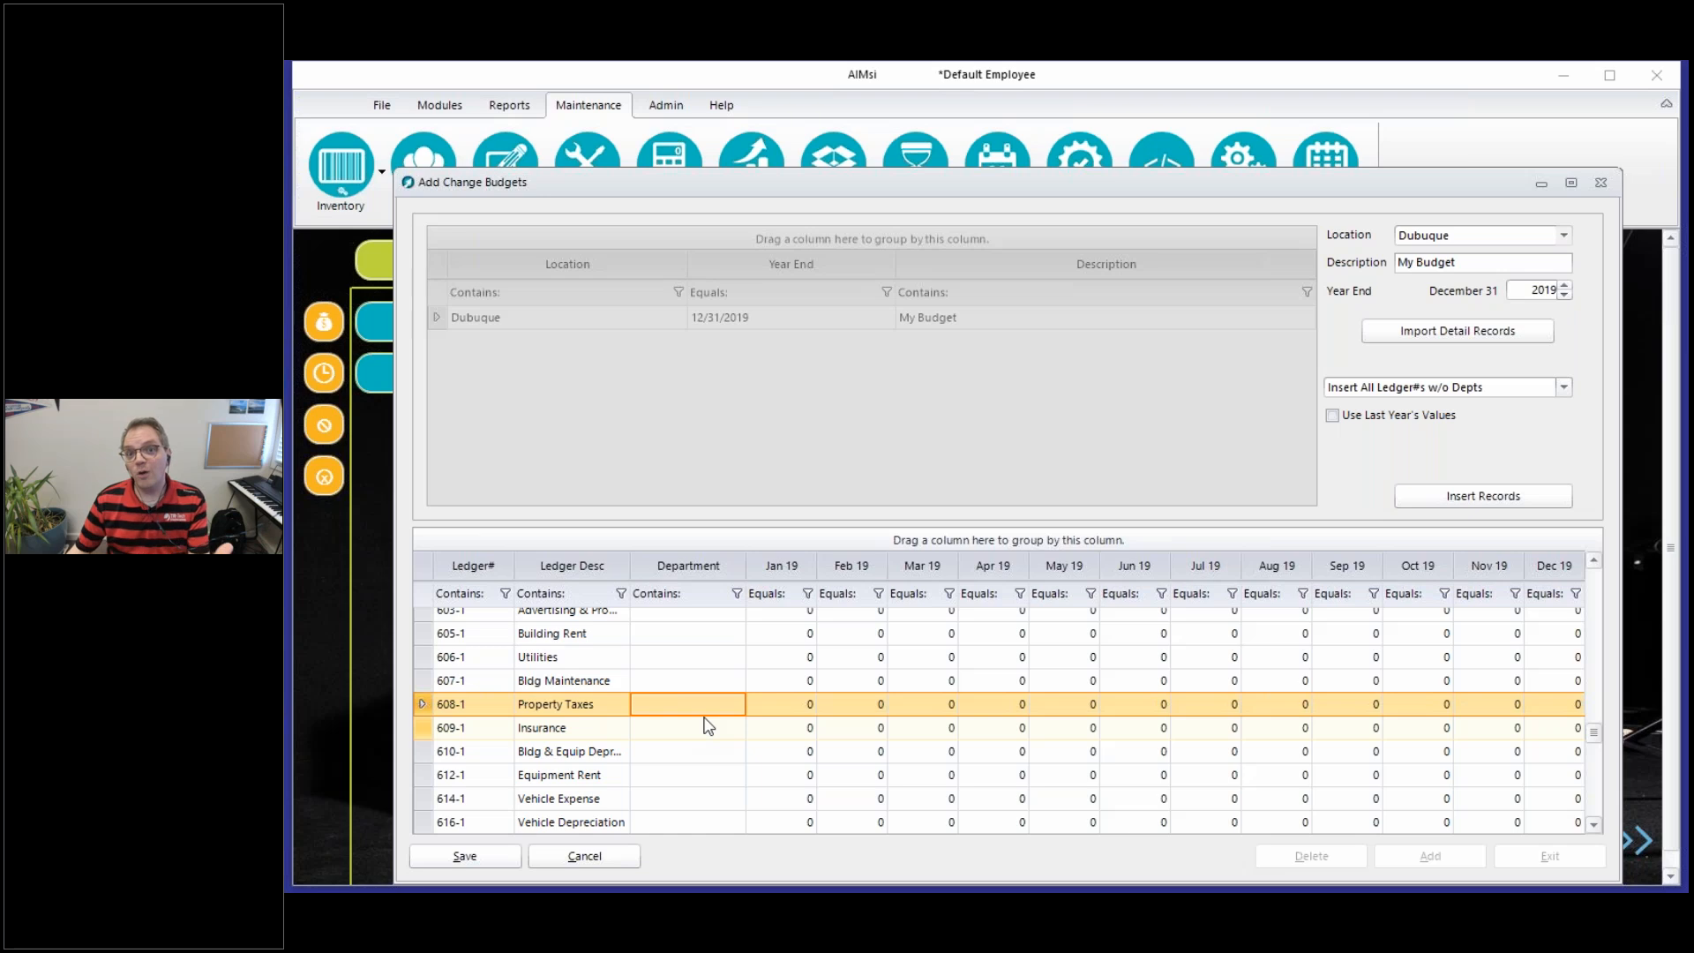
{"action": "scroll", "coordinate": [706, 705], "scroll_direction": "down", "scroll_amount": 5}
{"action": "scroll", "coordinate": [706, 703], "scroll_direction": "down", "scroll_amount": 10}
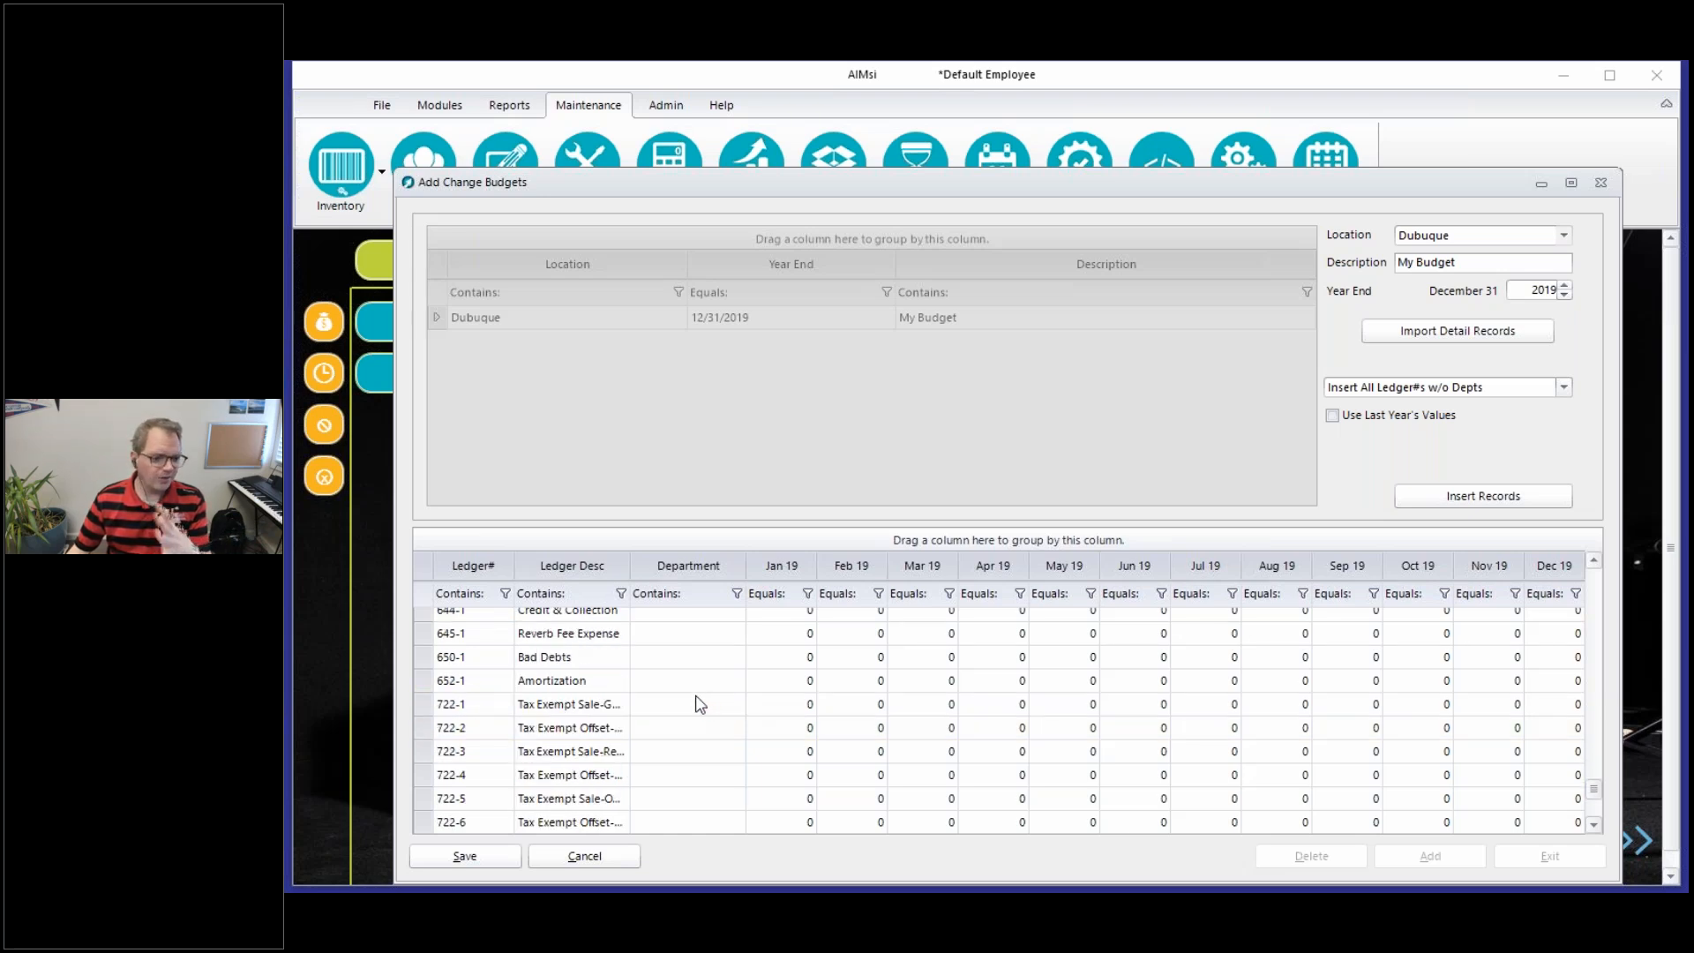
{"action": "left_click", "coordinate": [686, 680]}
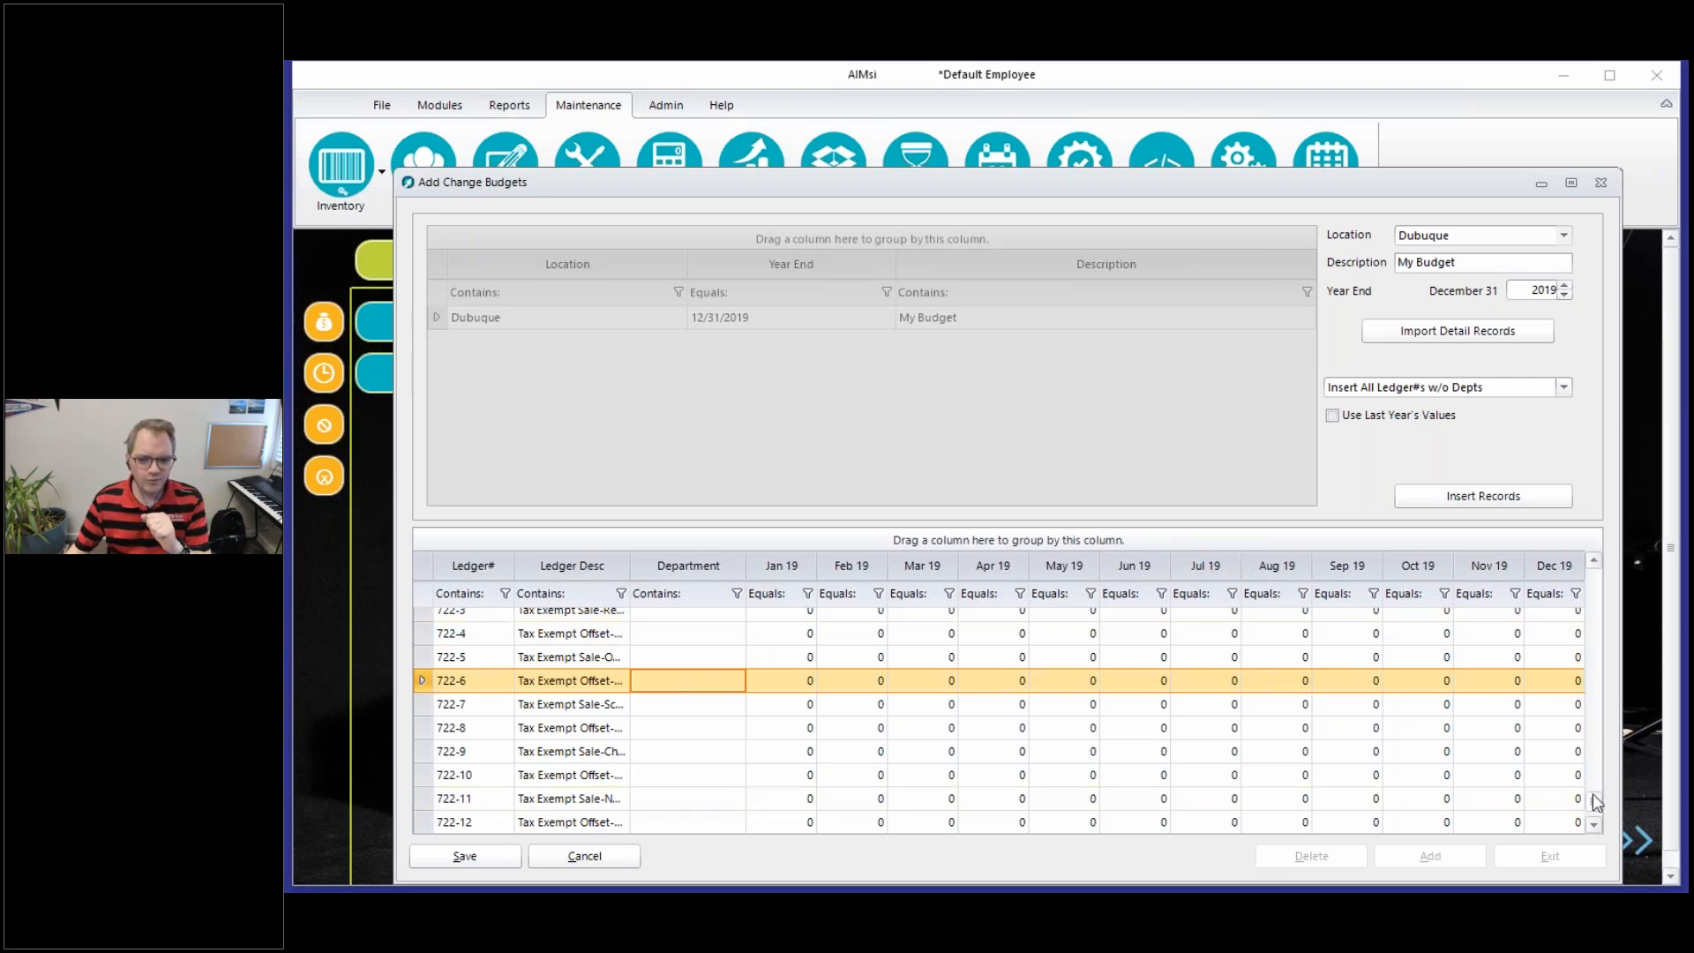
Examine the January to December 2019 amount columns for the first sales accounts, from Sales Band through ledger number 411-3
{"action": "left_click_drag", "start_coordinate": [1592, 794], "coordinate": [1569, 561]}
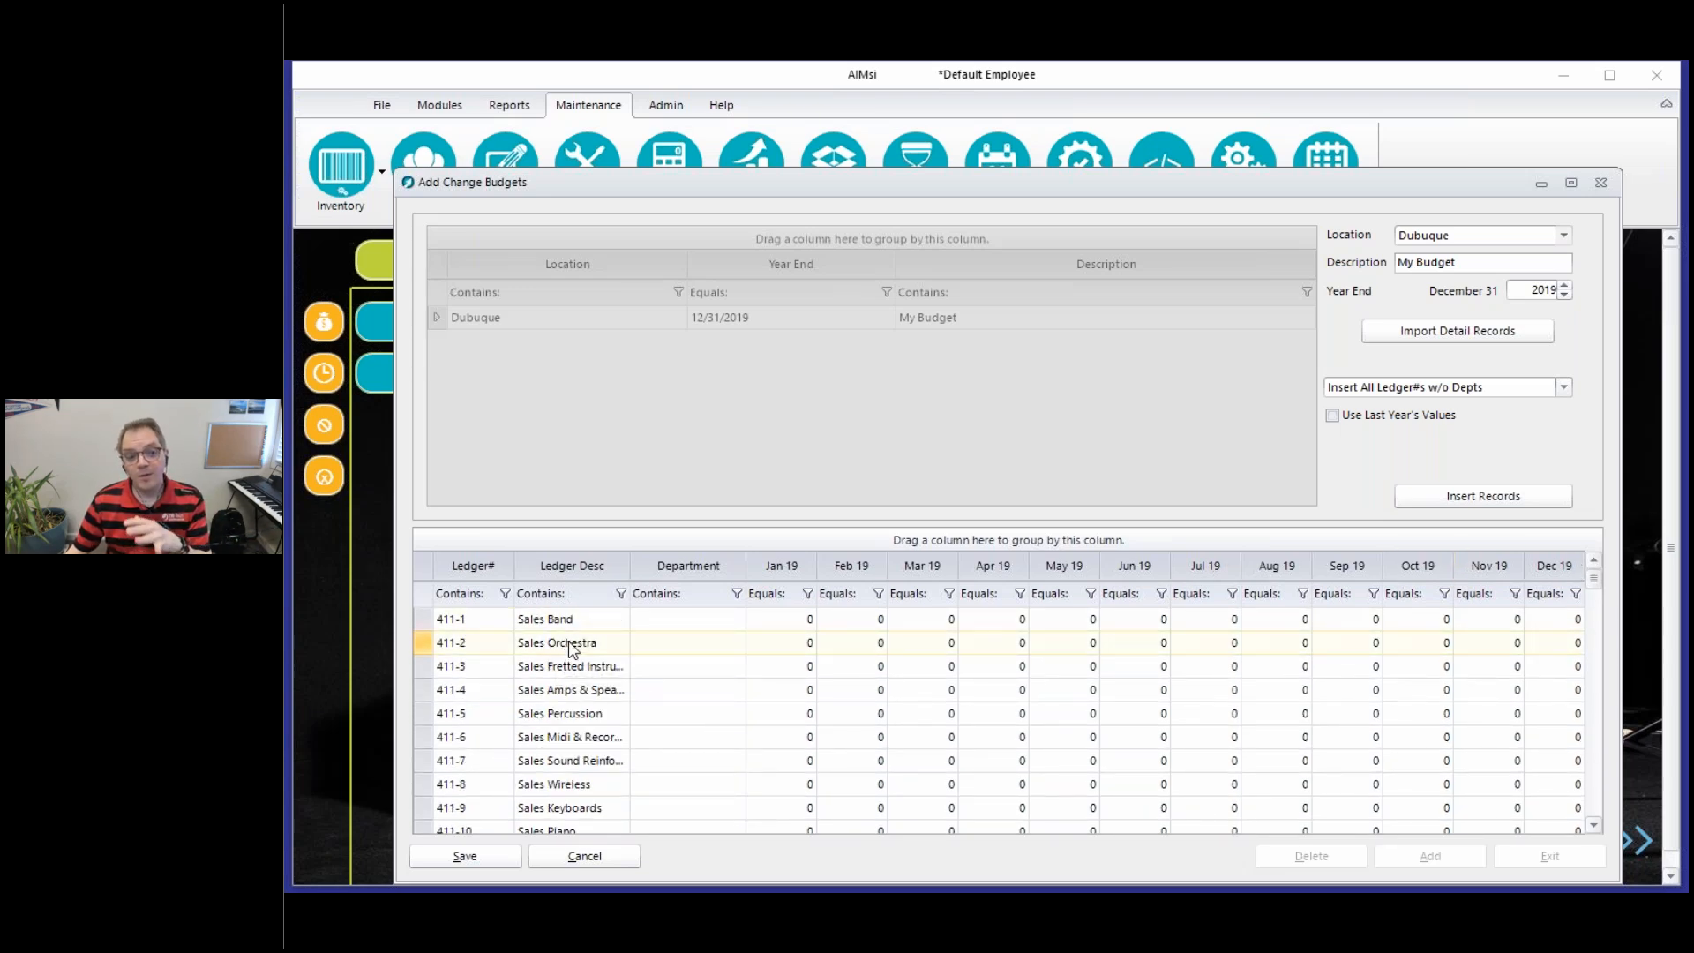
{"action": "left_click", "coordinate": [555, 621]}
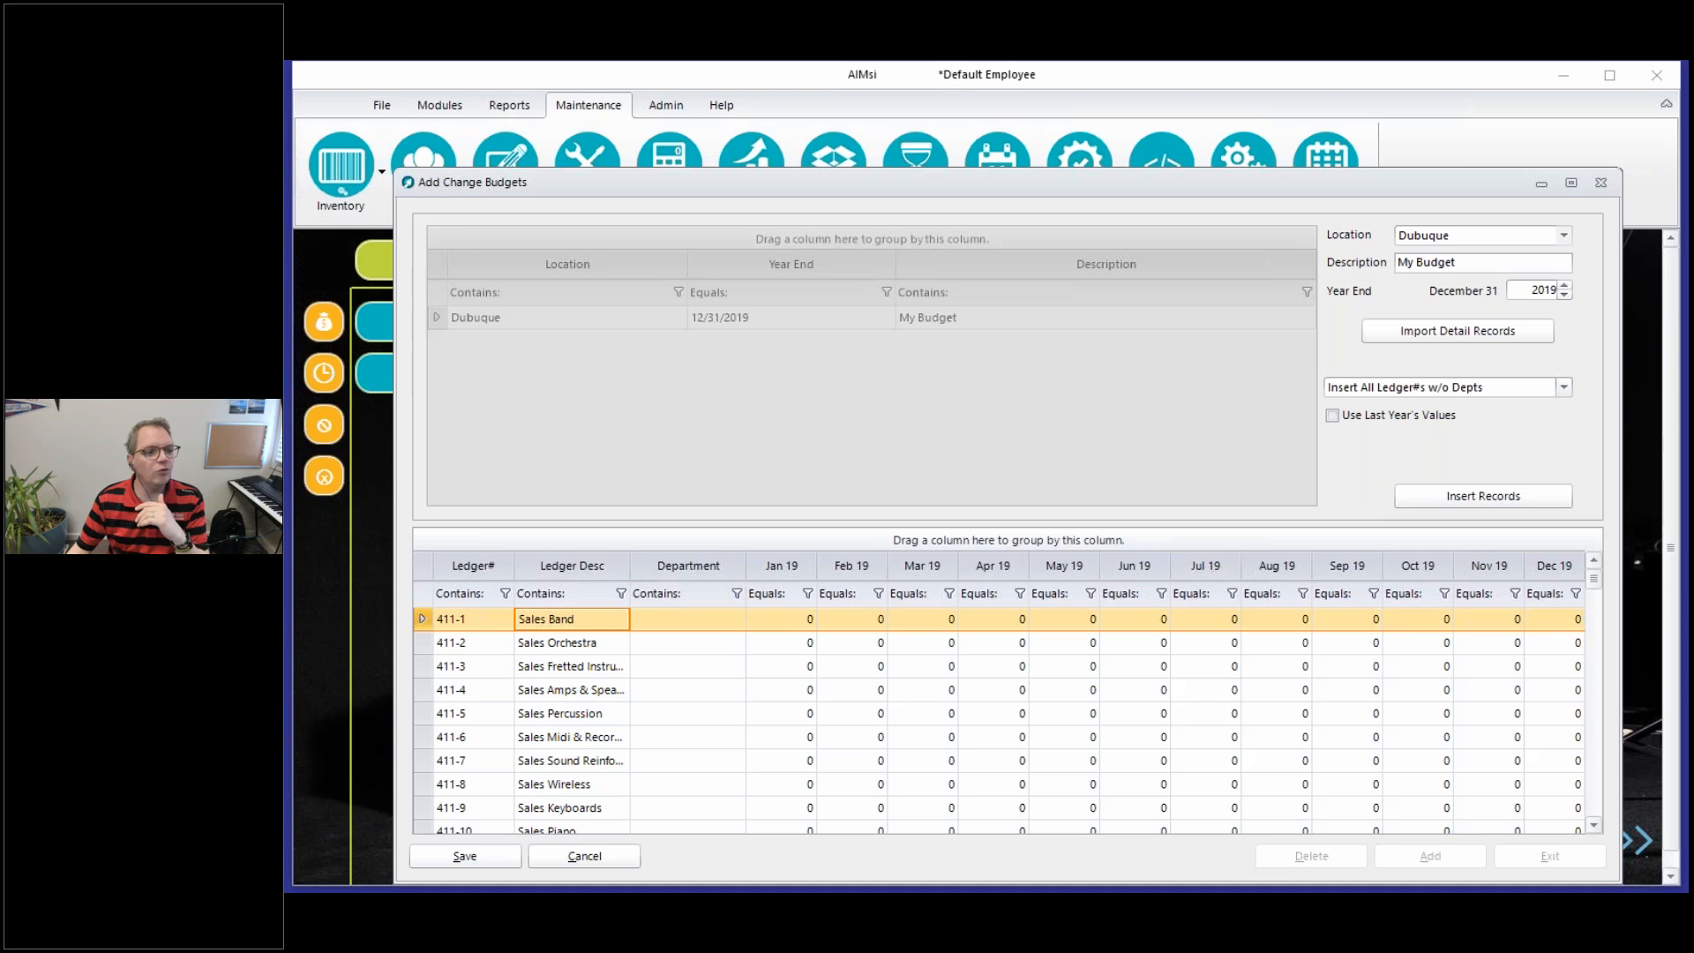
{"action": "mouse_move", "coordinate": [756, 567]}
{"action": "left_mouse_down"}
{"action": "mouse_move", "coordinate": [802, 552]}
{"action": "mouse_move", "coordinate": [1510, 580]}
{"action": "mouse_move", "coordinate": [1575, 563]}
{"action": "left_mouse_up"}
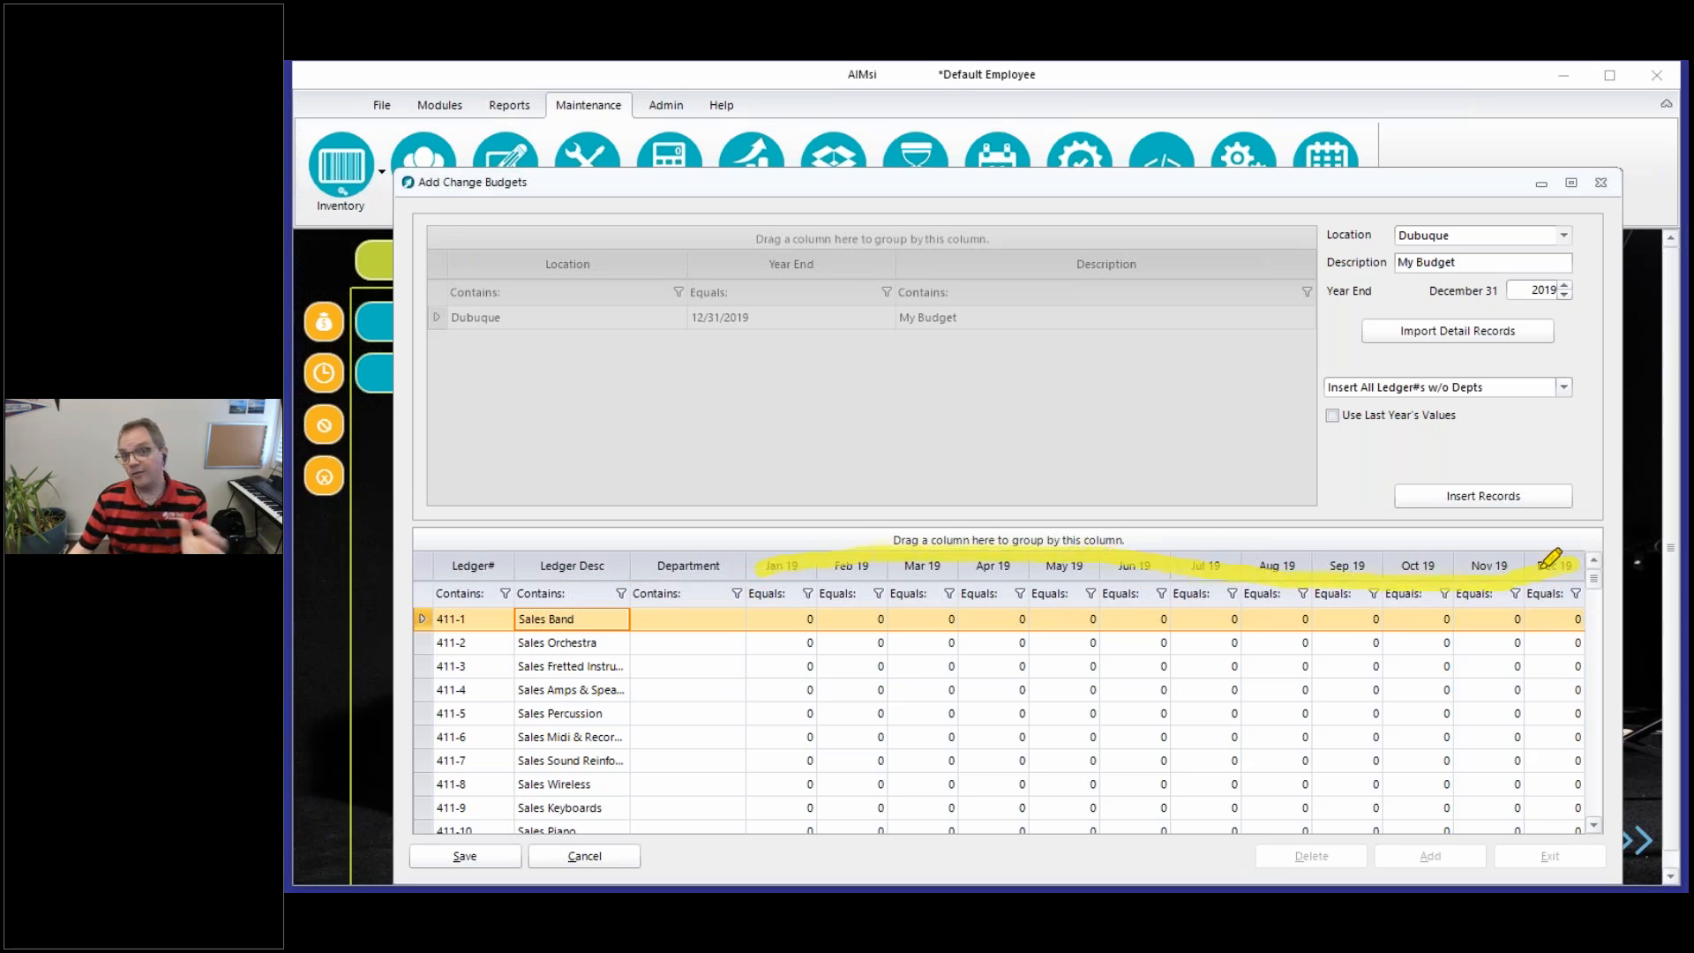
{"action": "mouse_move", "coordinate": [775, 516]}
{"action": "left_mouse_down"}
{"action": "mouse_move", "coordinate": [778, 547]}
{"action": "mouse_move", "coordinate": [854, 547]}
{"action": "mouse_move", "coordinate": [923, 609]}
{"action": "left_mouse_up"}
{"action": "left_click_drag", "start_coordinate": [996, 508], "coordinate": [997, 582]}
{"action": "left_click_drag", "start_coordinate": [1087, 534], "coordinate": [1083, 569]}
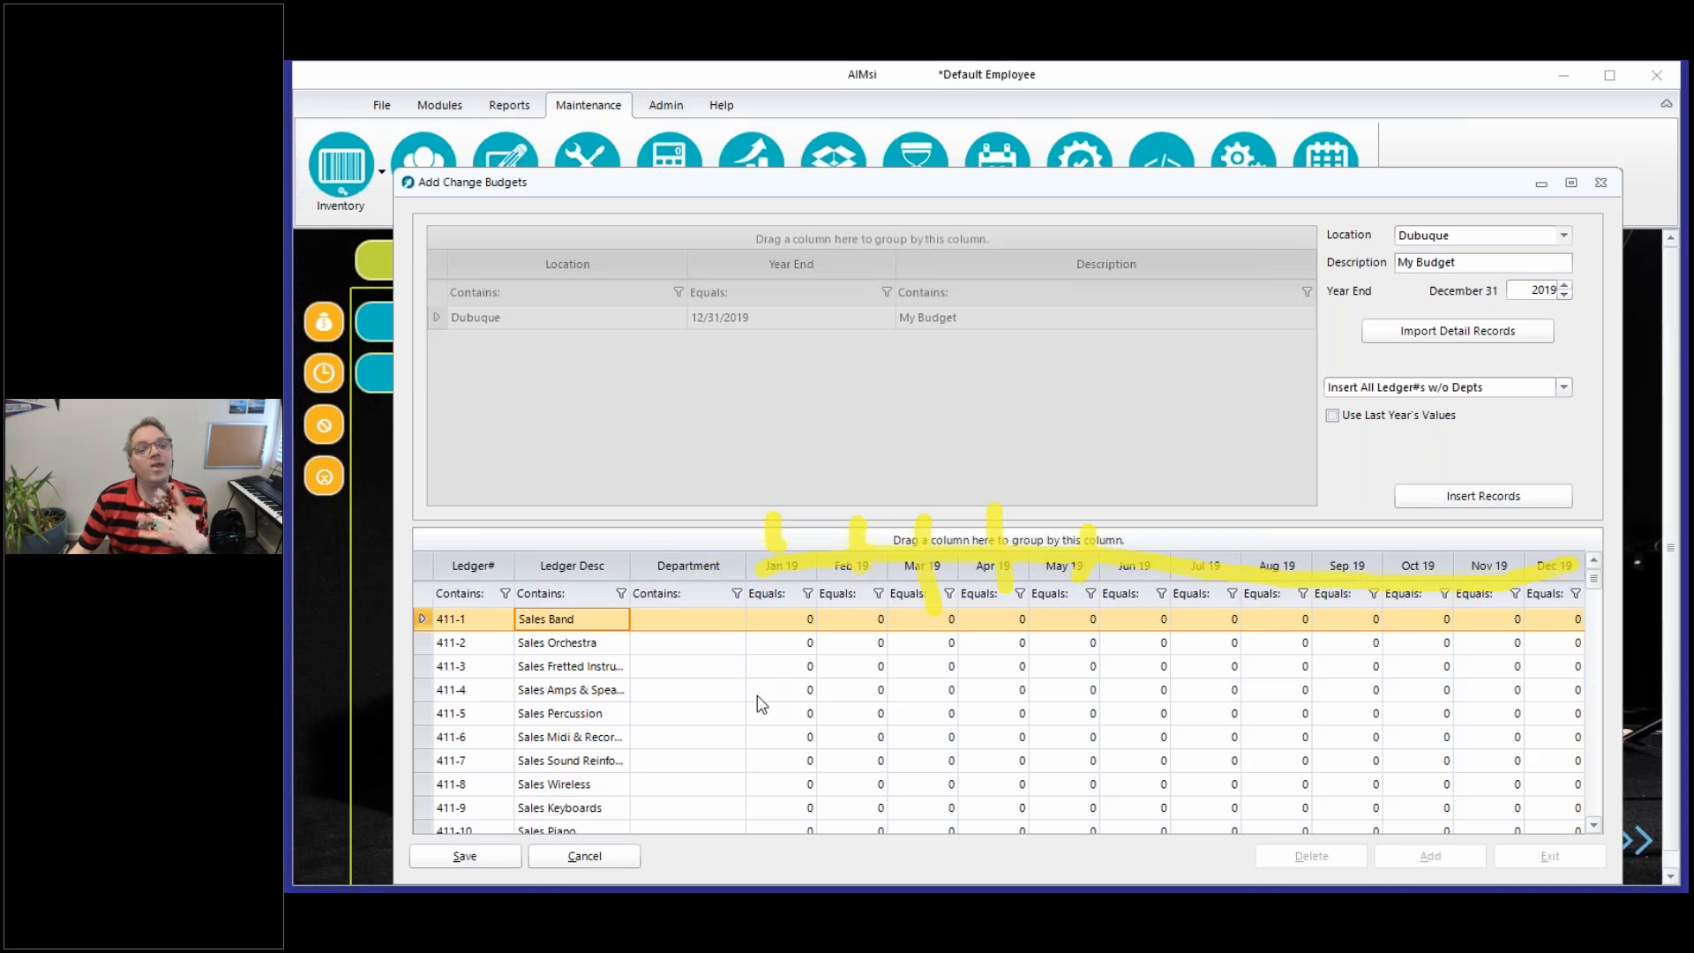
{"action": "left_click", "coordinate": [748, 739]}
{"action": "right_click", "coordinate": [748, 616]}
{"action": "left_click", "coordinate": [787, 660]}
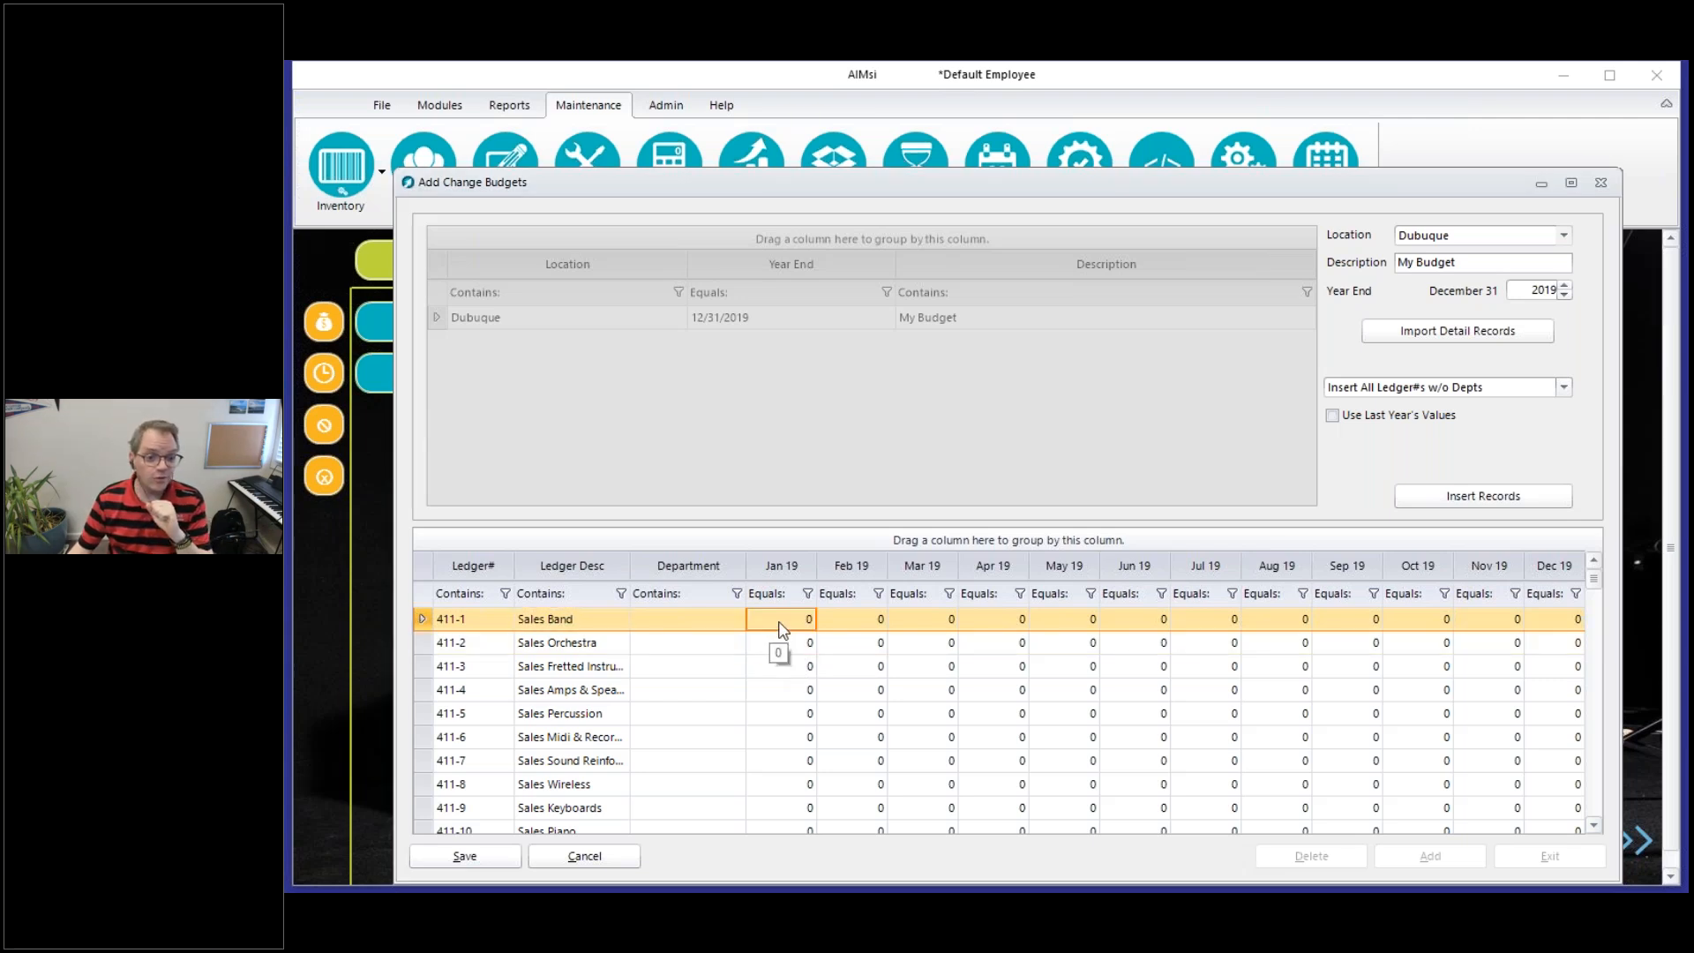
{"action": "left_click", "coordinate": [831, 643]}
{"action": "left_click", "coordinate": [833, 666]}
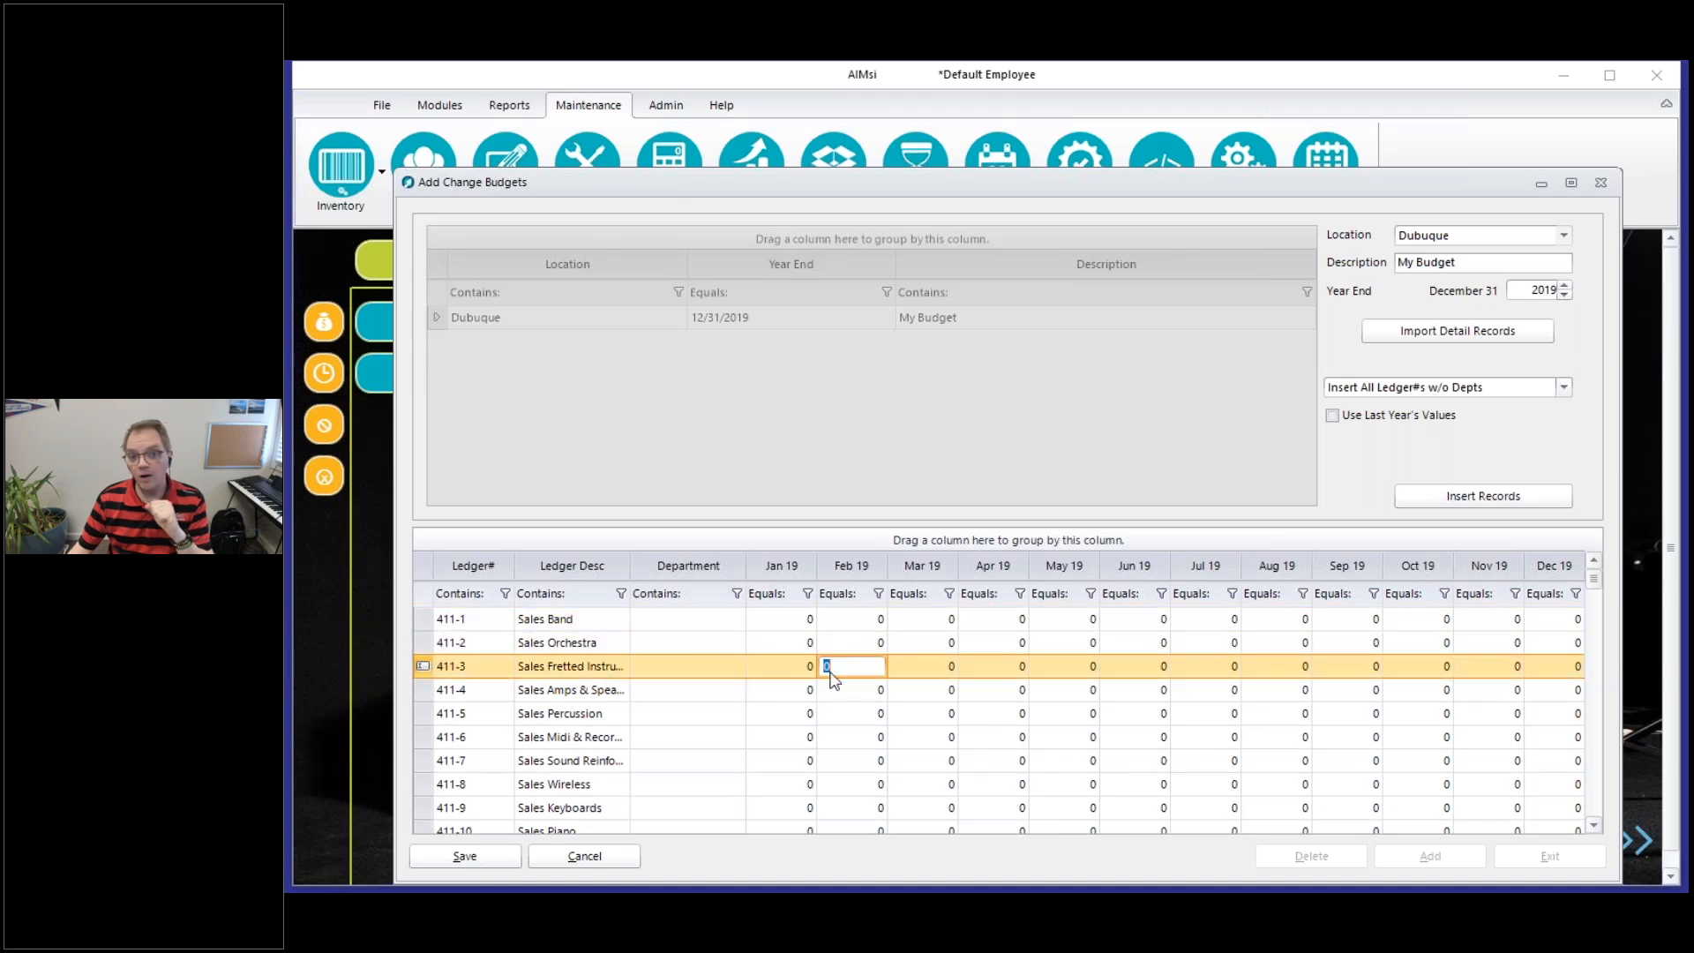
{"action": "left_click", "coordinate": [896, 619]}
{"action": "left_click", "coordinate": [923, 642]}
{"action": "left_click", "coordinate": [922, 666]}
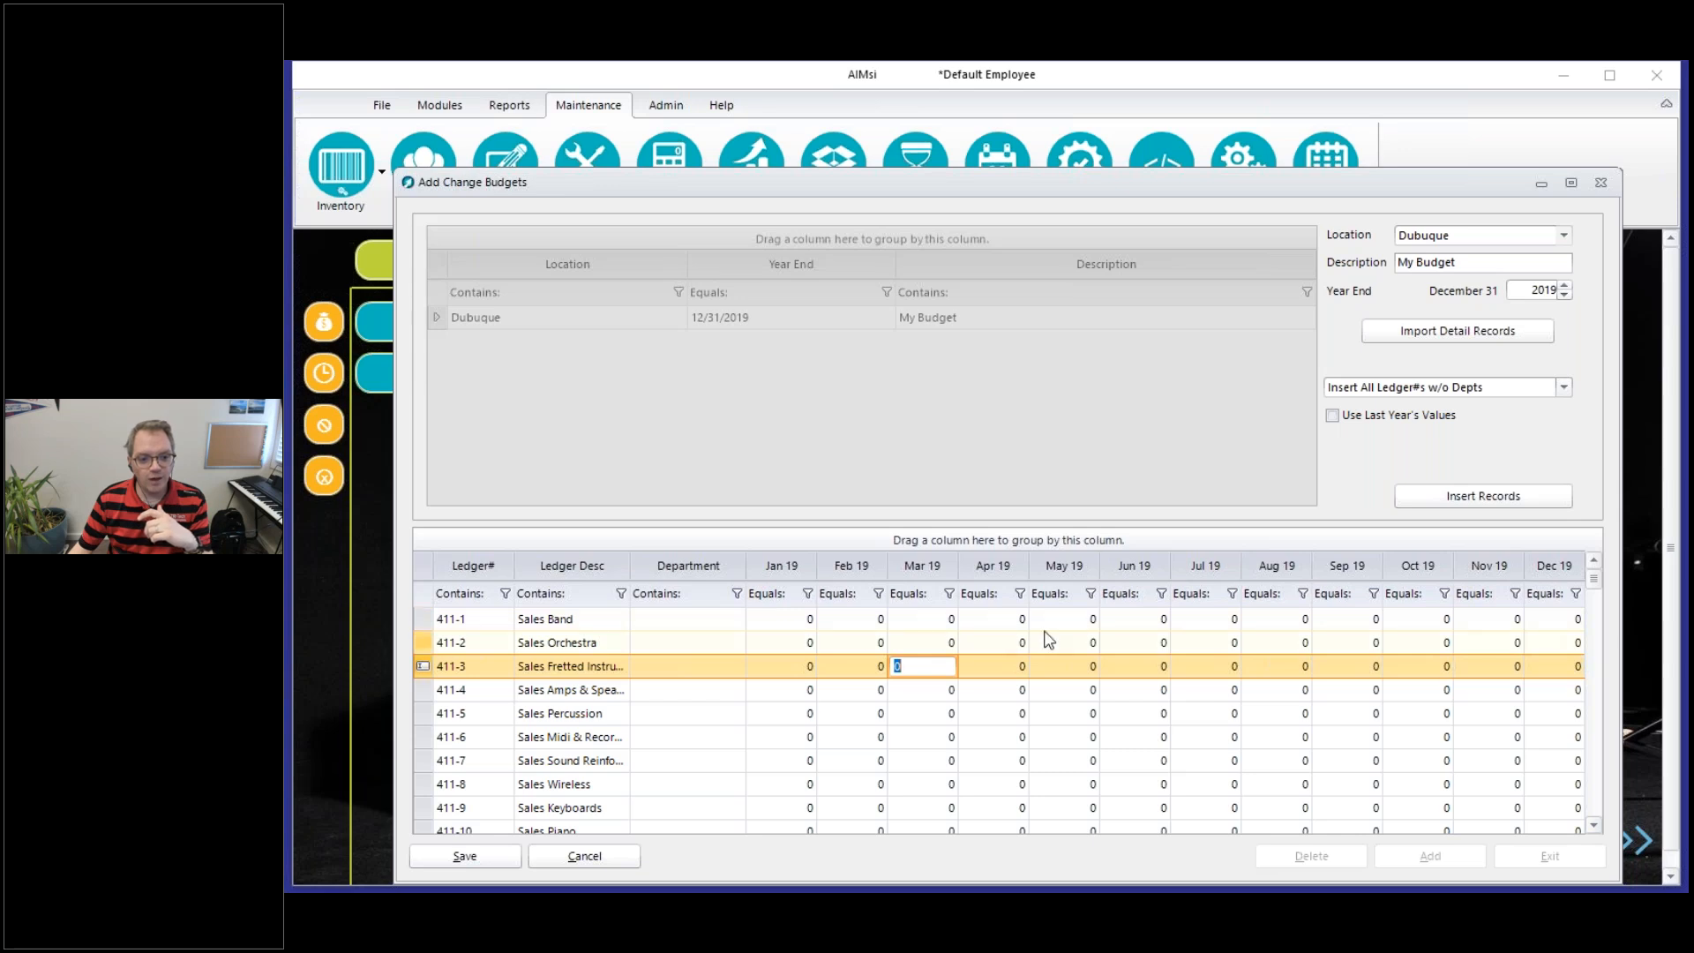
Try entering a negative April 2019 amount for the Sales Orchestra account
{"action": "left_click", "coordinate": [990, 619]}
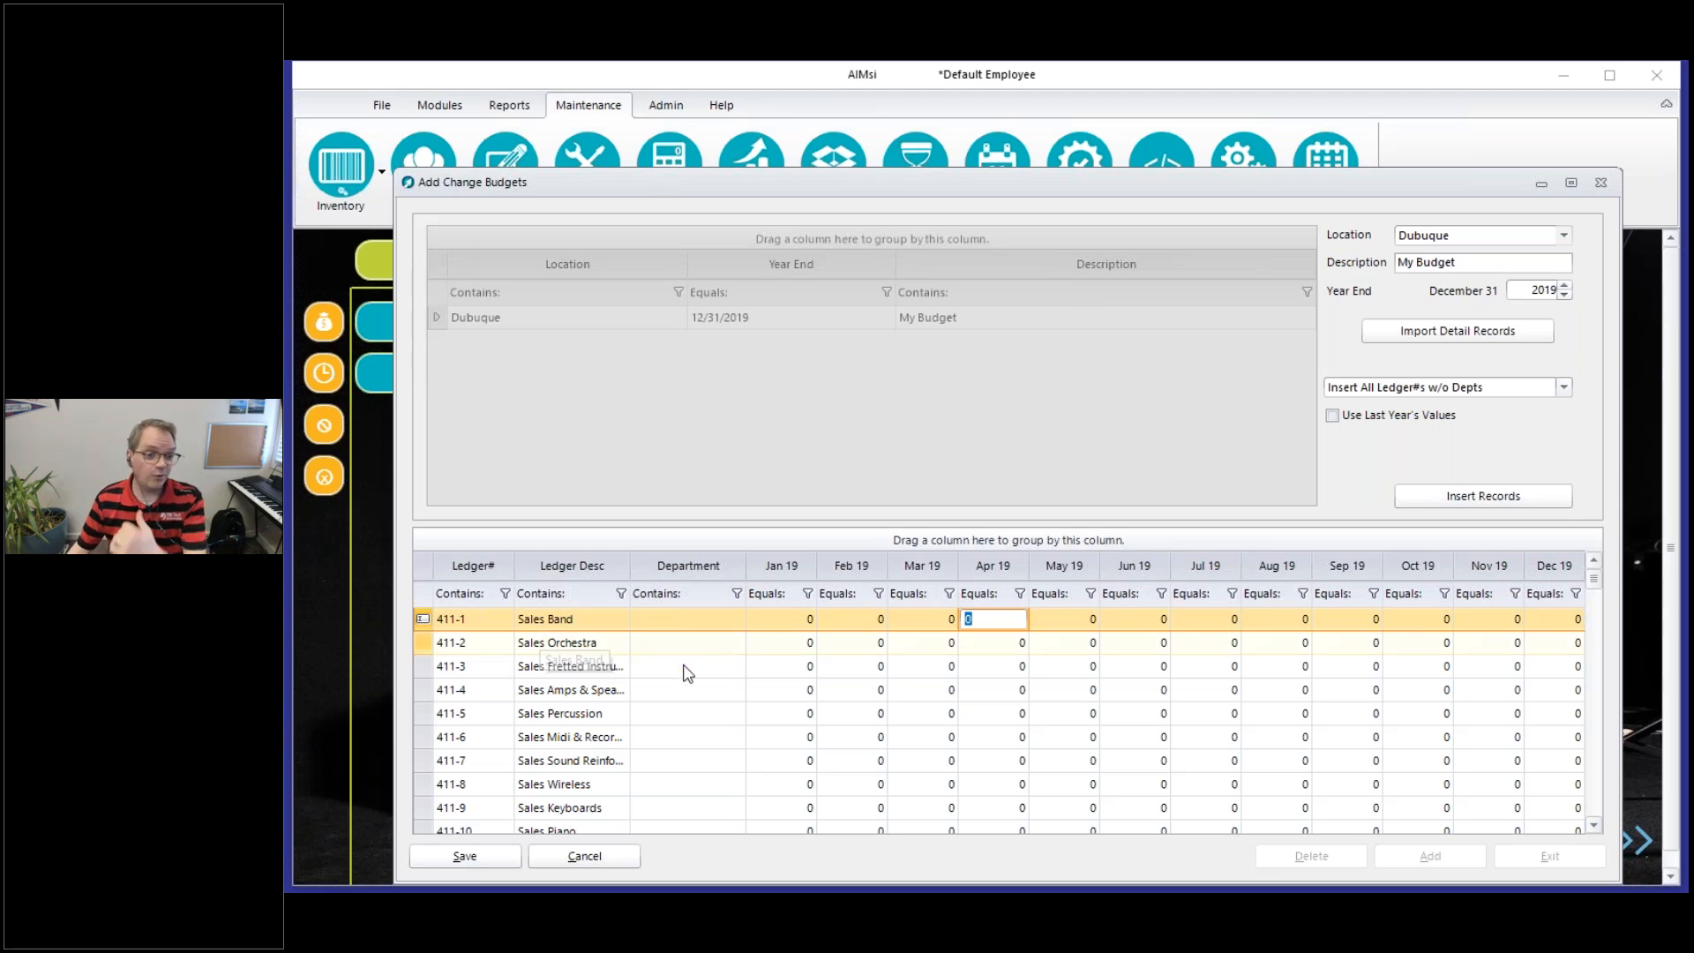
{"action": "left_click", "coordinate": [1004, 644]}
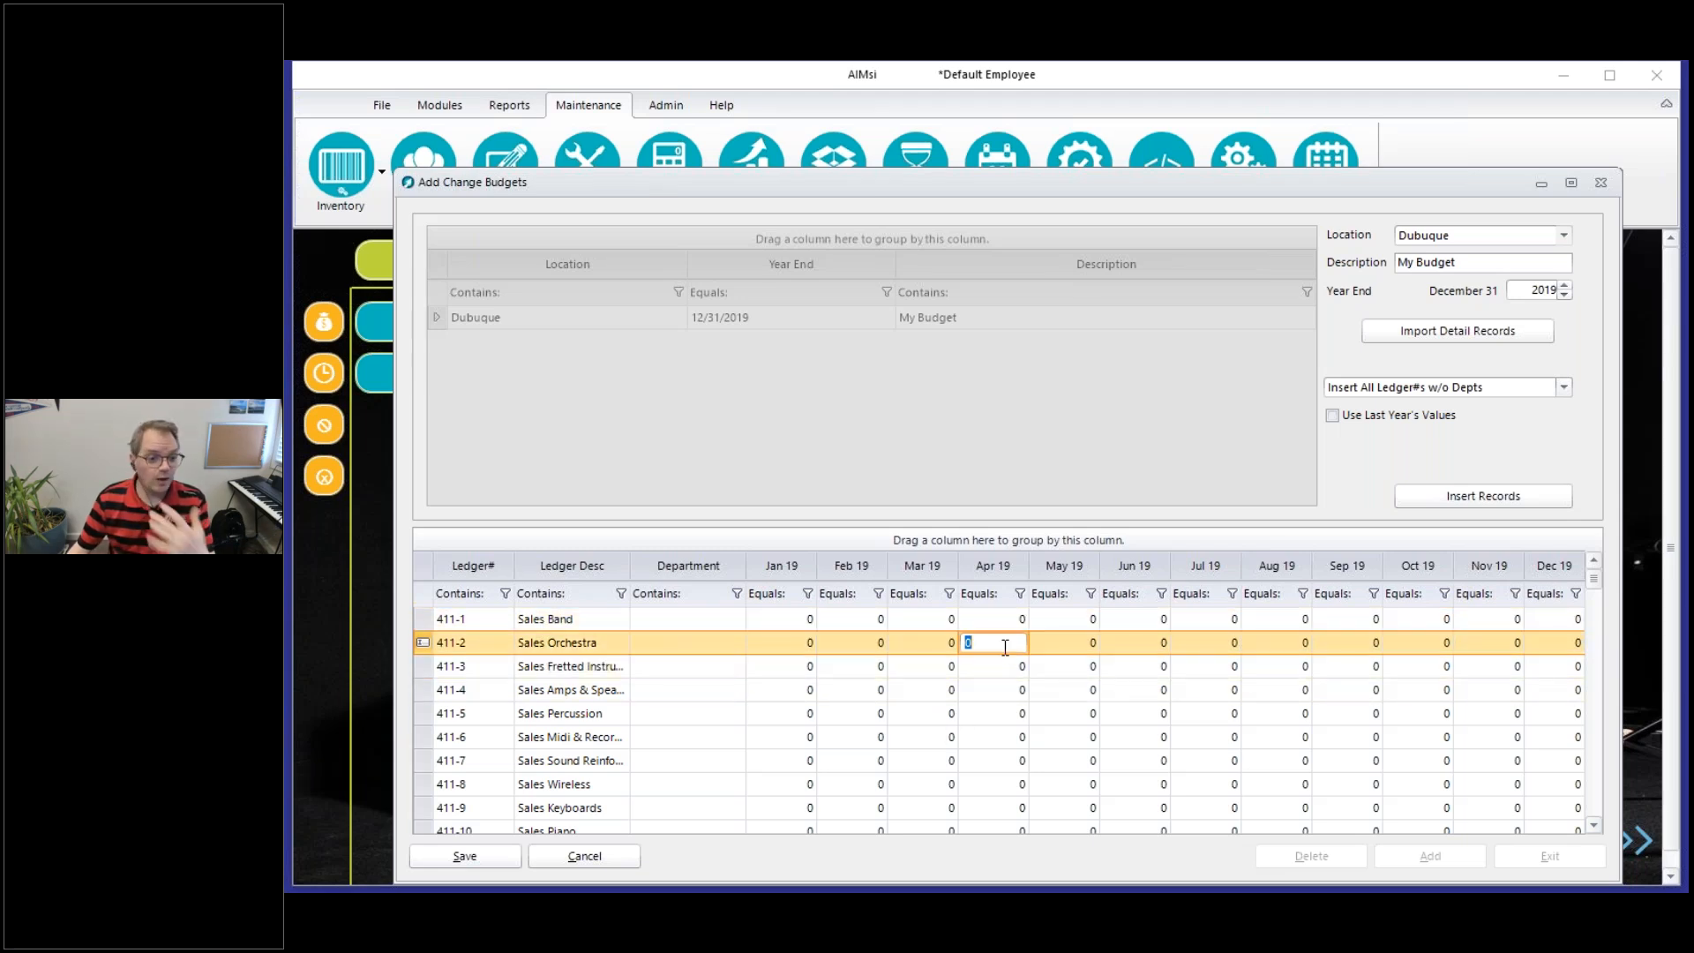
{"action": "type", "text": "12"}
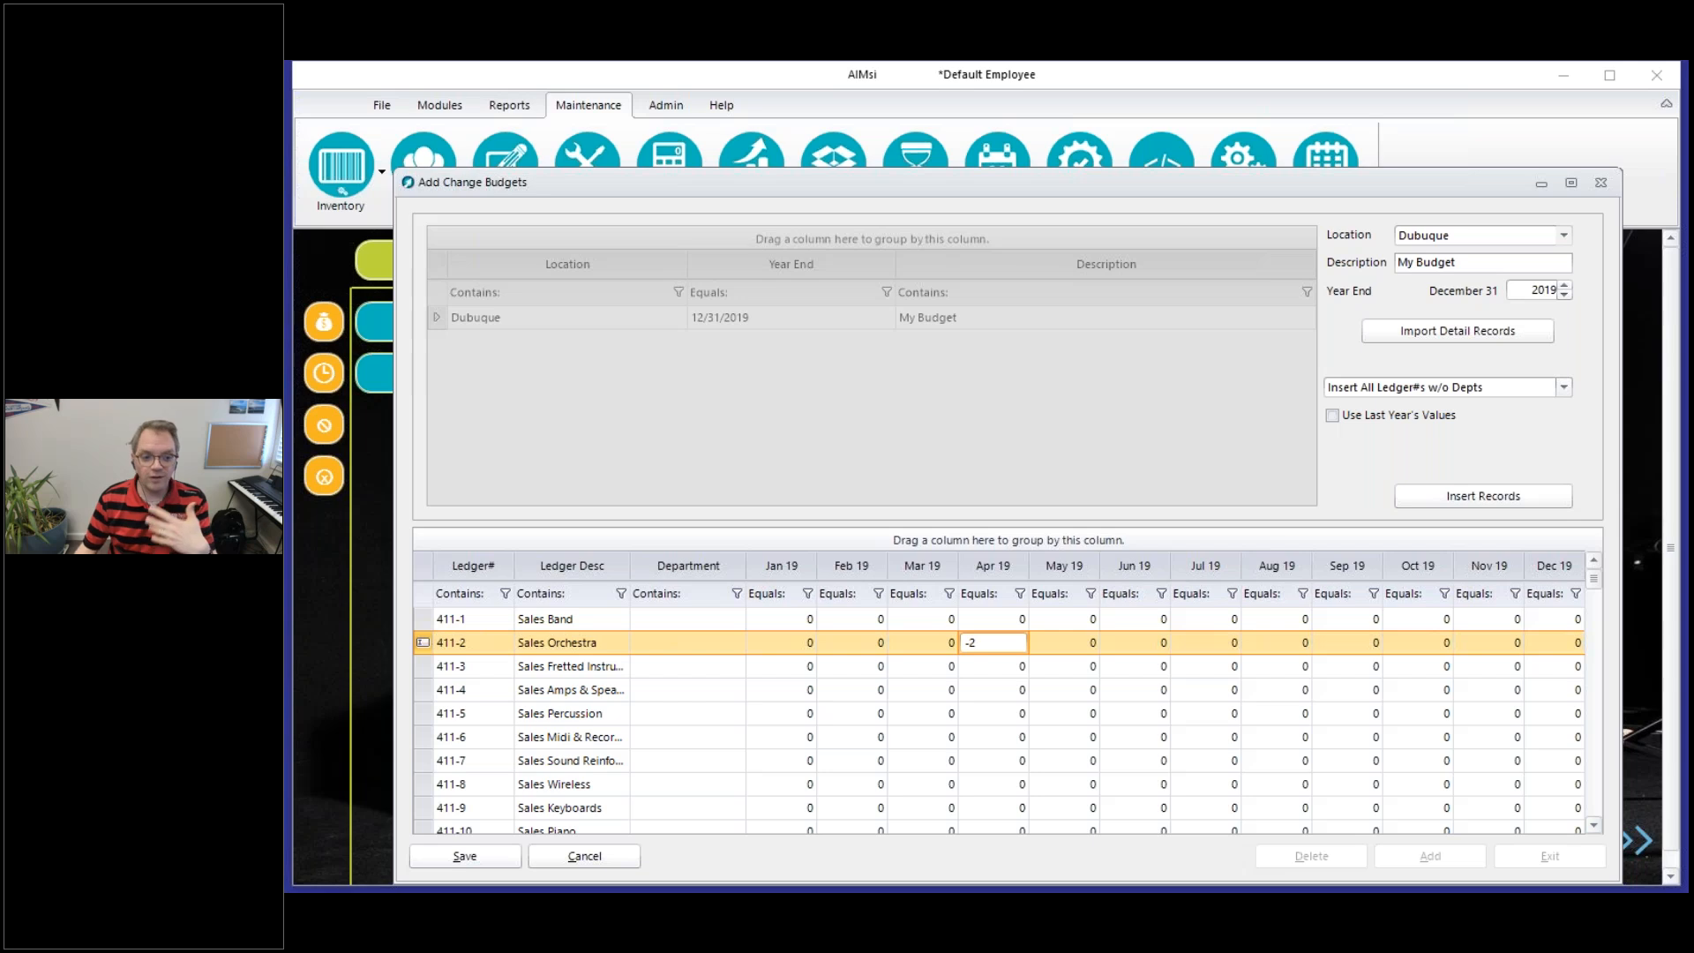
{"action": "scroll", "coordinate": [1010, 650], "scroll_direction": "up", "scroll_amount": 1}
{"action": "scroll", "coordinate": [1011, 649], "scroll_direction": "up", "scroll_amount": 1}
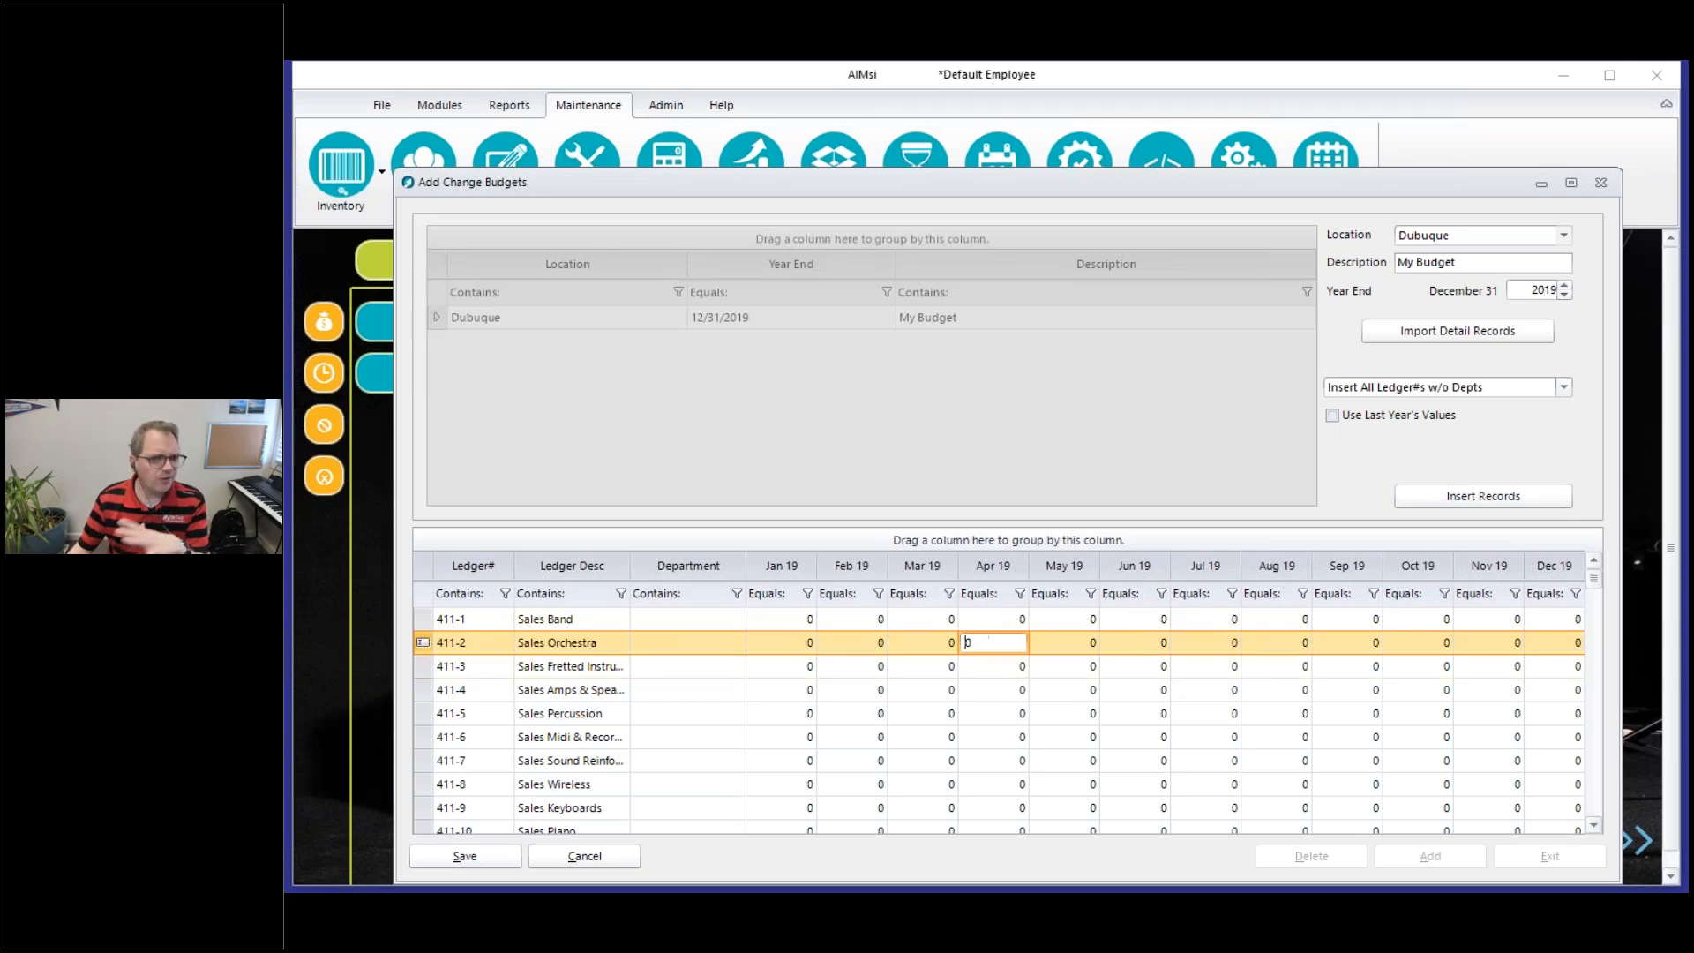
{"action": "left_click", "coordinate": [976, 620]}
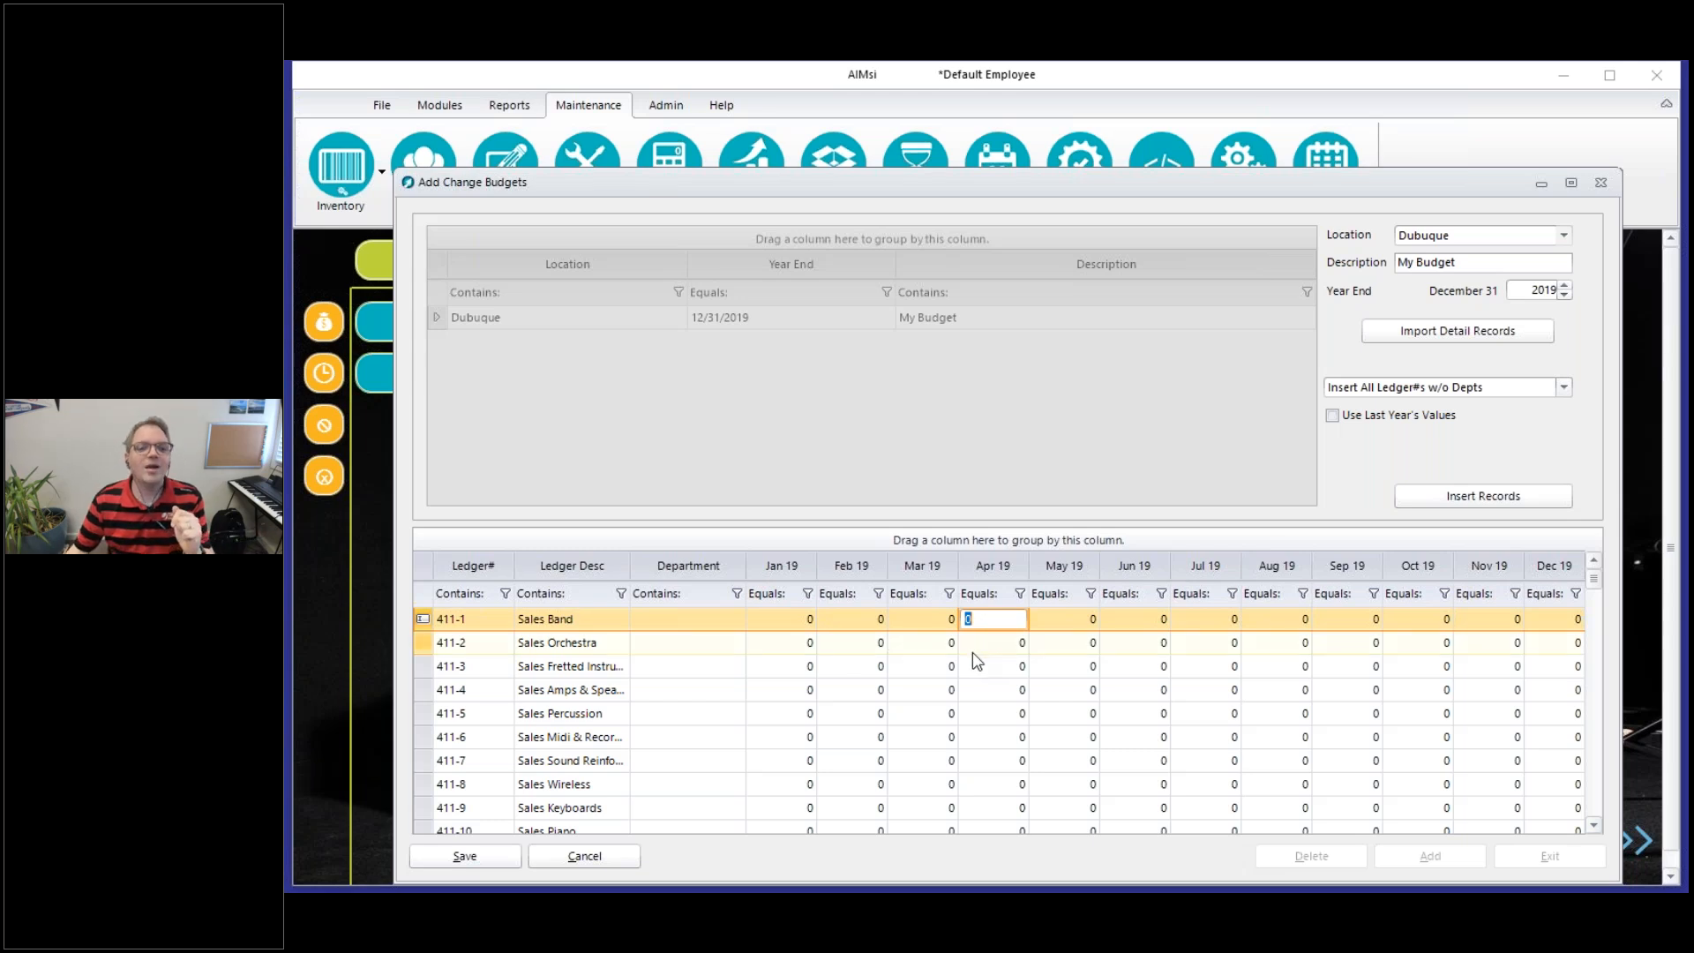
Step through the January to June 2019 cells of Sales Band and the ledger numbers down to Sales Percussion
{"action": "left_click", "coordinate": [767, 621]}
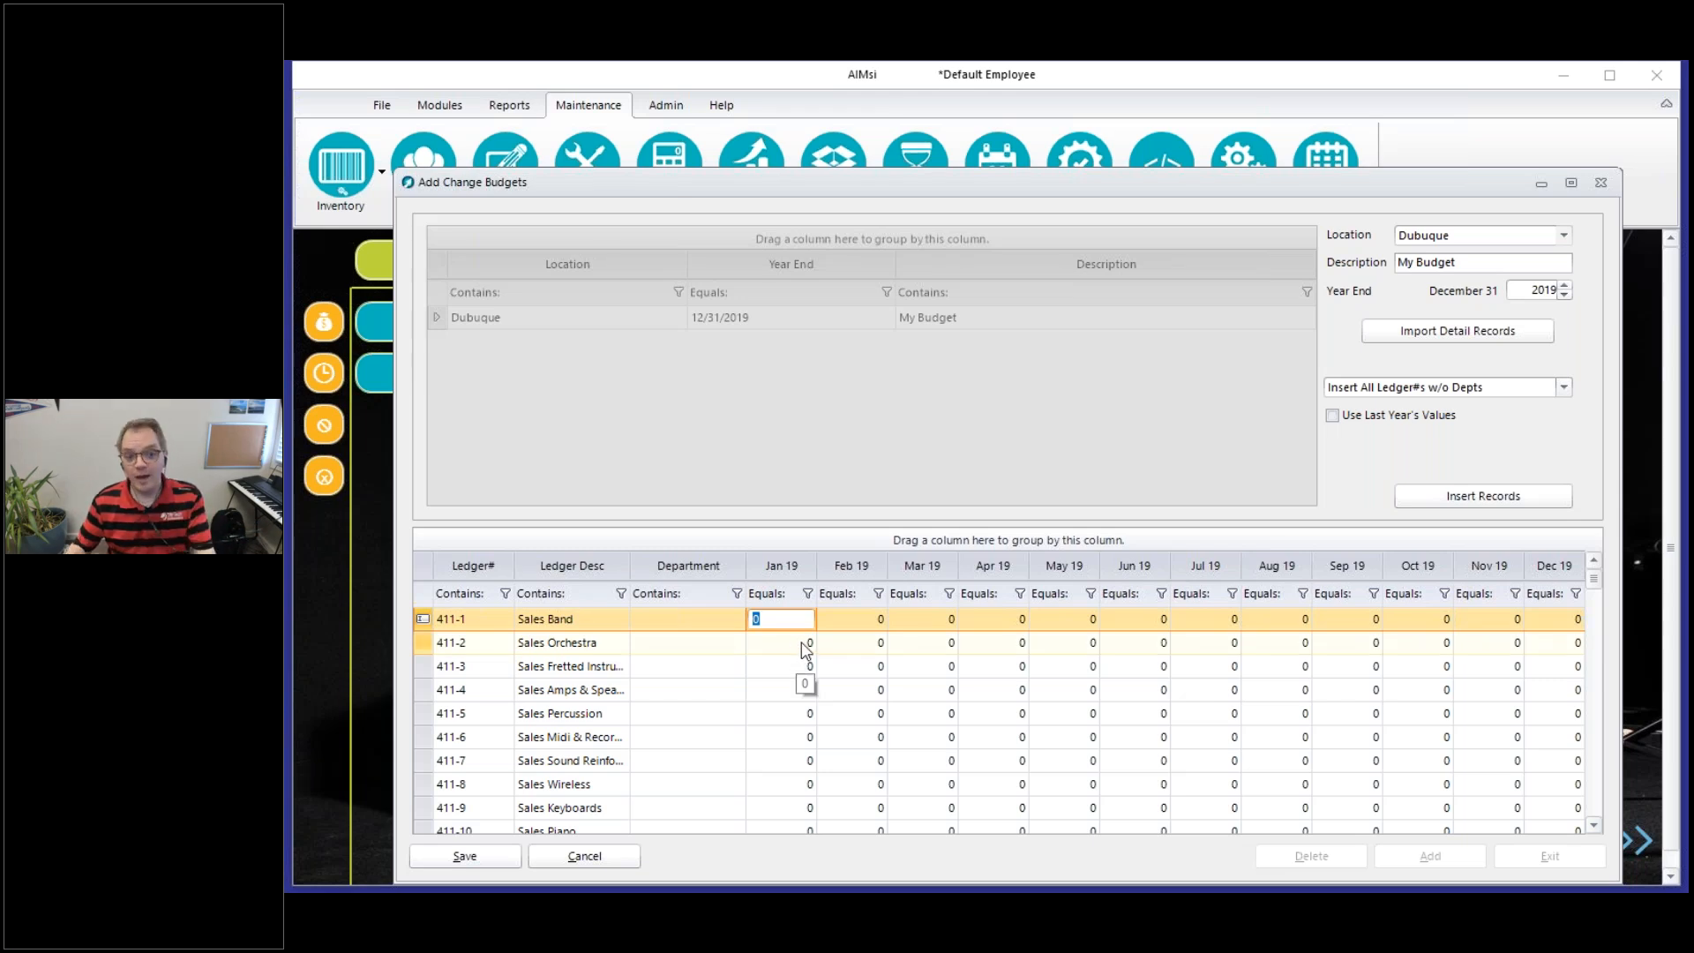
{"action": "key", "text": "Tab"}
{"action": "key", "text": "Tab"}
{"action": "key", "text": "Tab"}
{"action": "key", "text": "Tab"}
{"action": "key", "text": "Tab"}
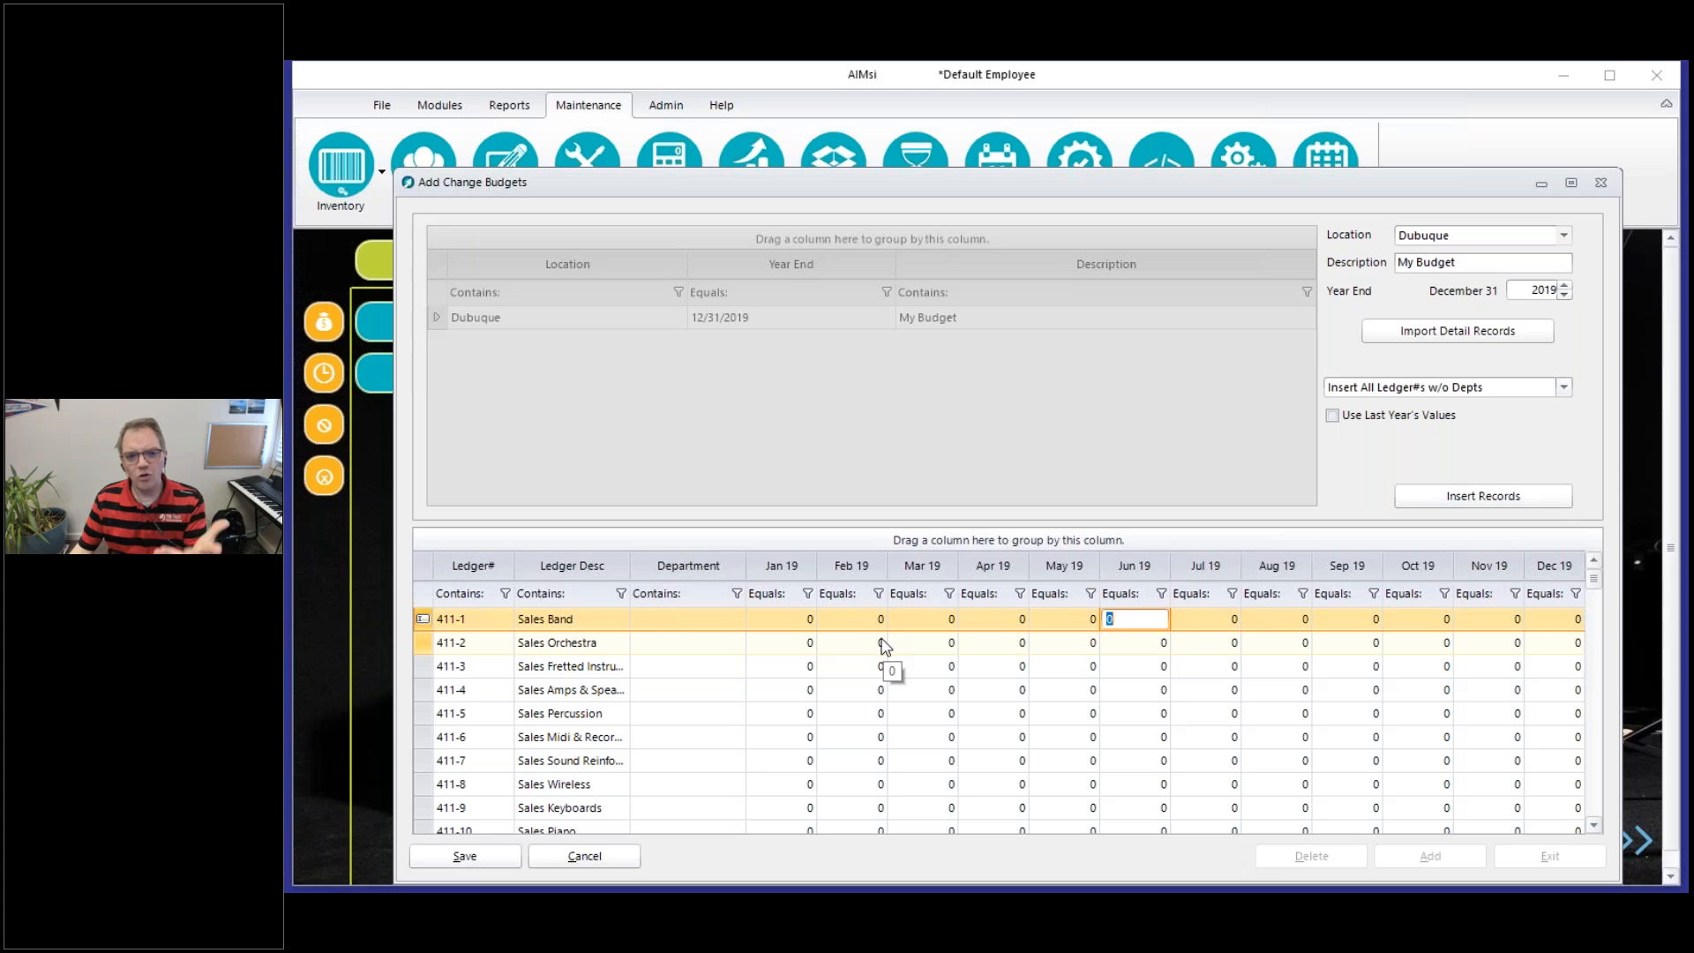
{"action": "left_click", "coordinate": [481, 620]}
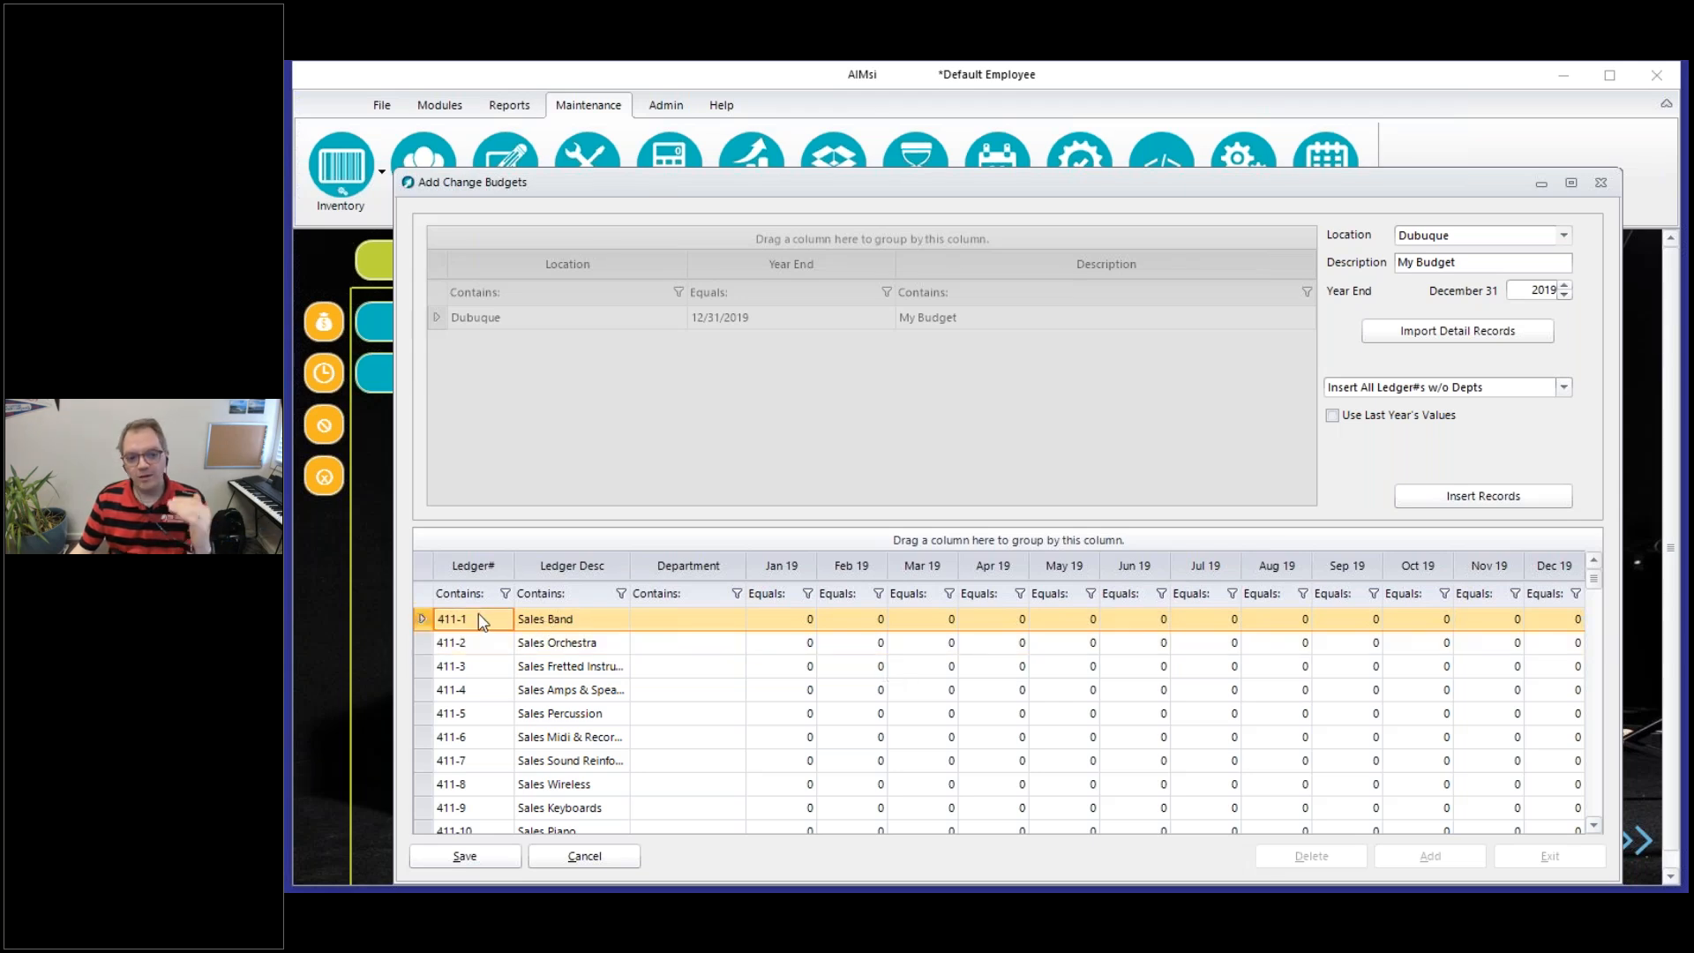
{"action": "left_click", "coordinate": [496, 648]}
{"action": "left_click", "coordinate": [491, 667]}
{"action": "left_click", "coordinate": [495, 714]}
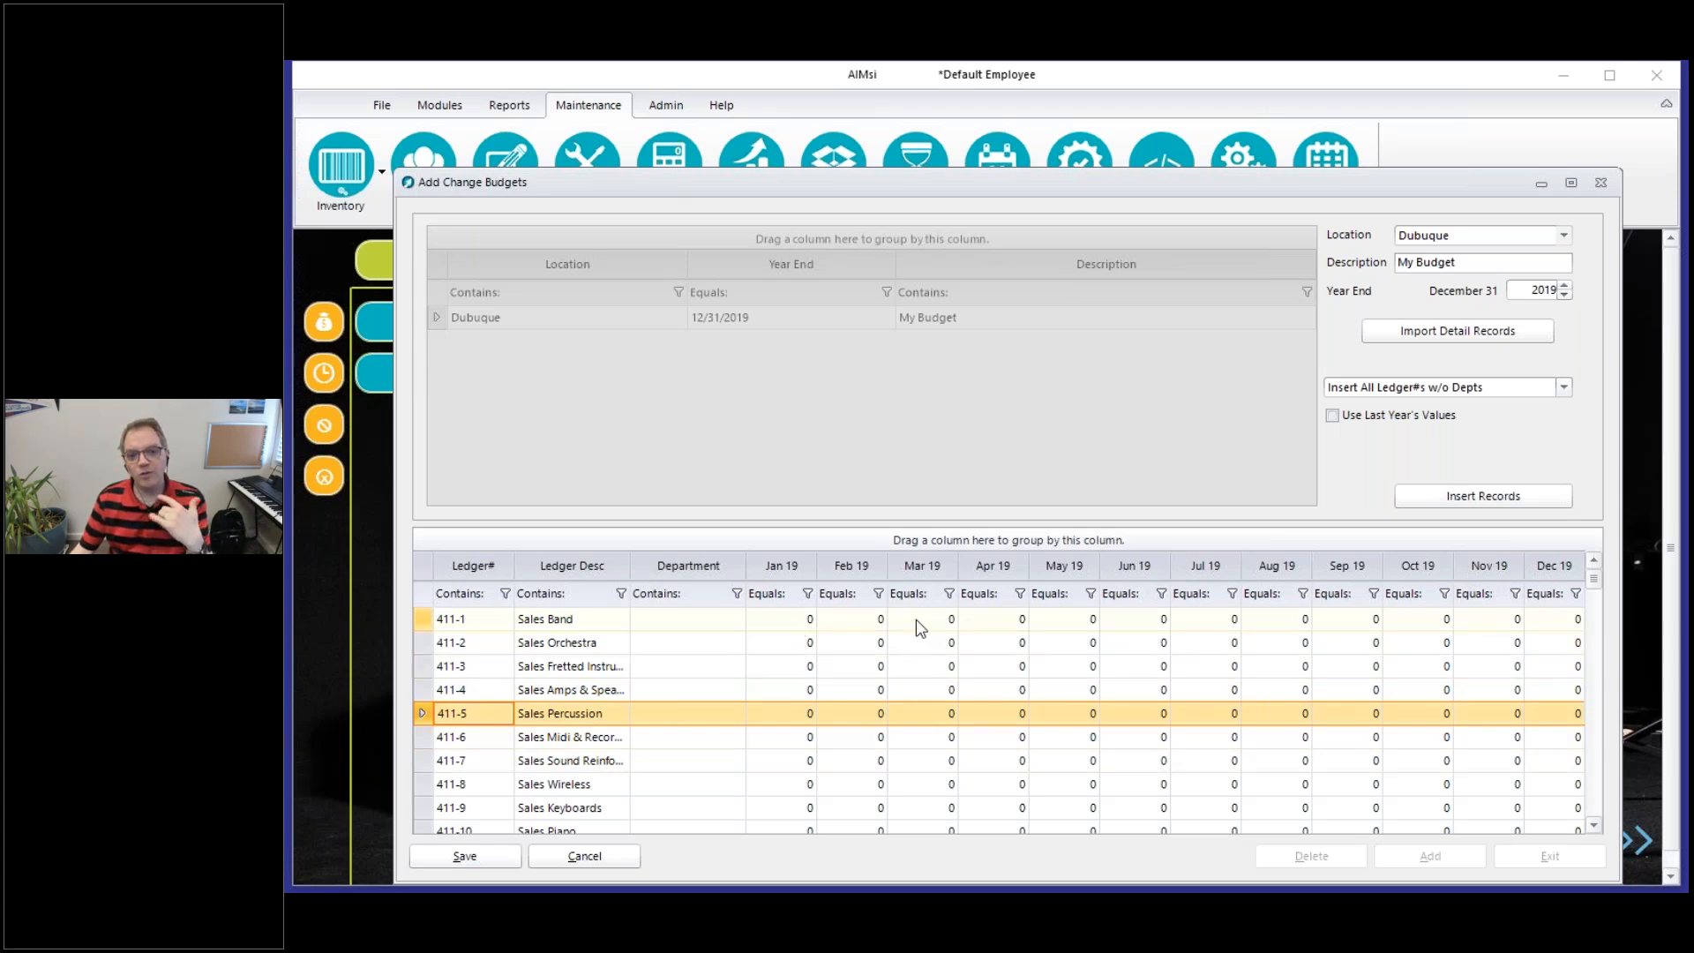
Set the January 2019 budget amount for ledger 411-1 Sales Band to -2500
{"action": "left_click", "coordinate": [778, 618]}
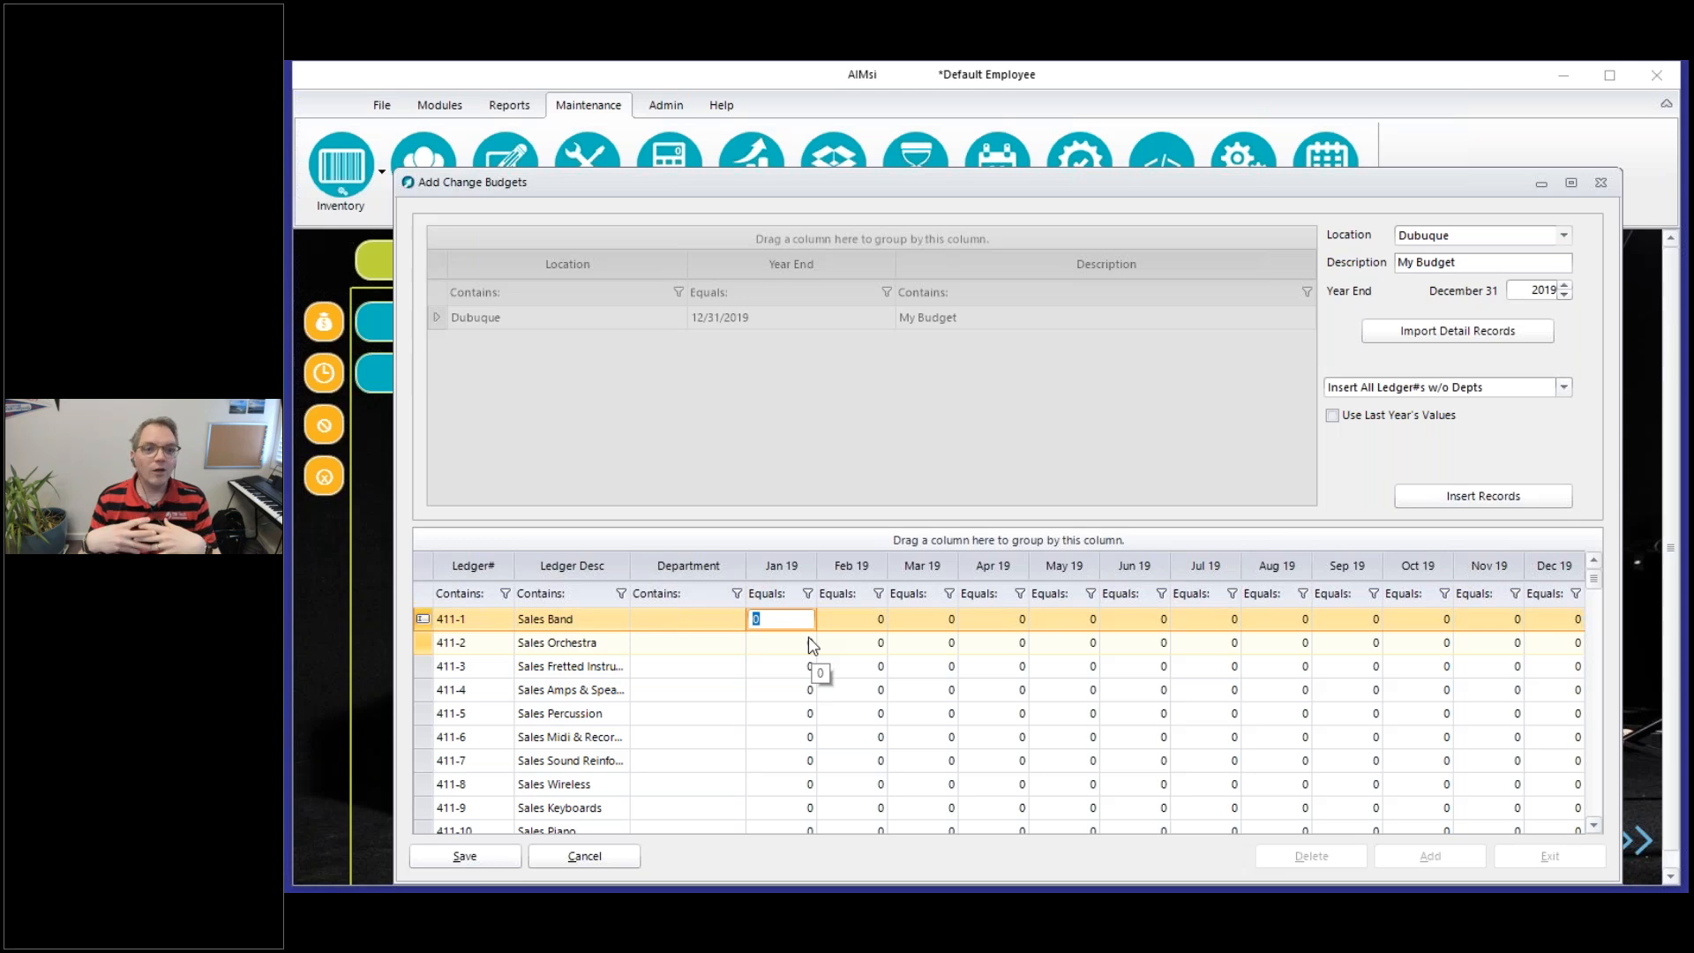
{"action": "type", "text": "-2500"}
{"action": "key", "text": "Tab"}
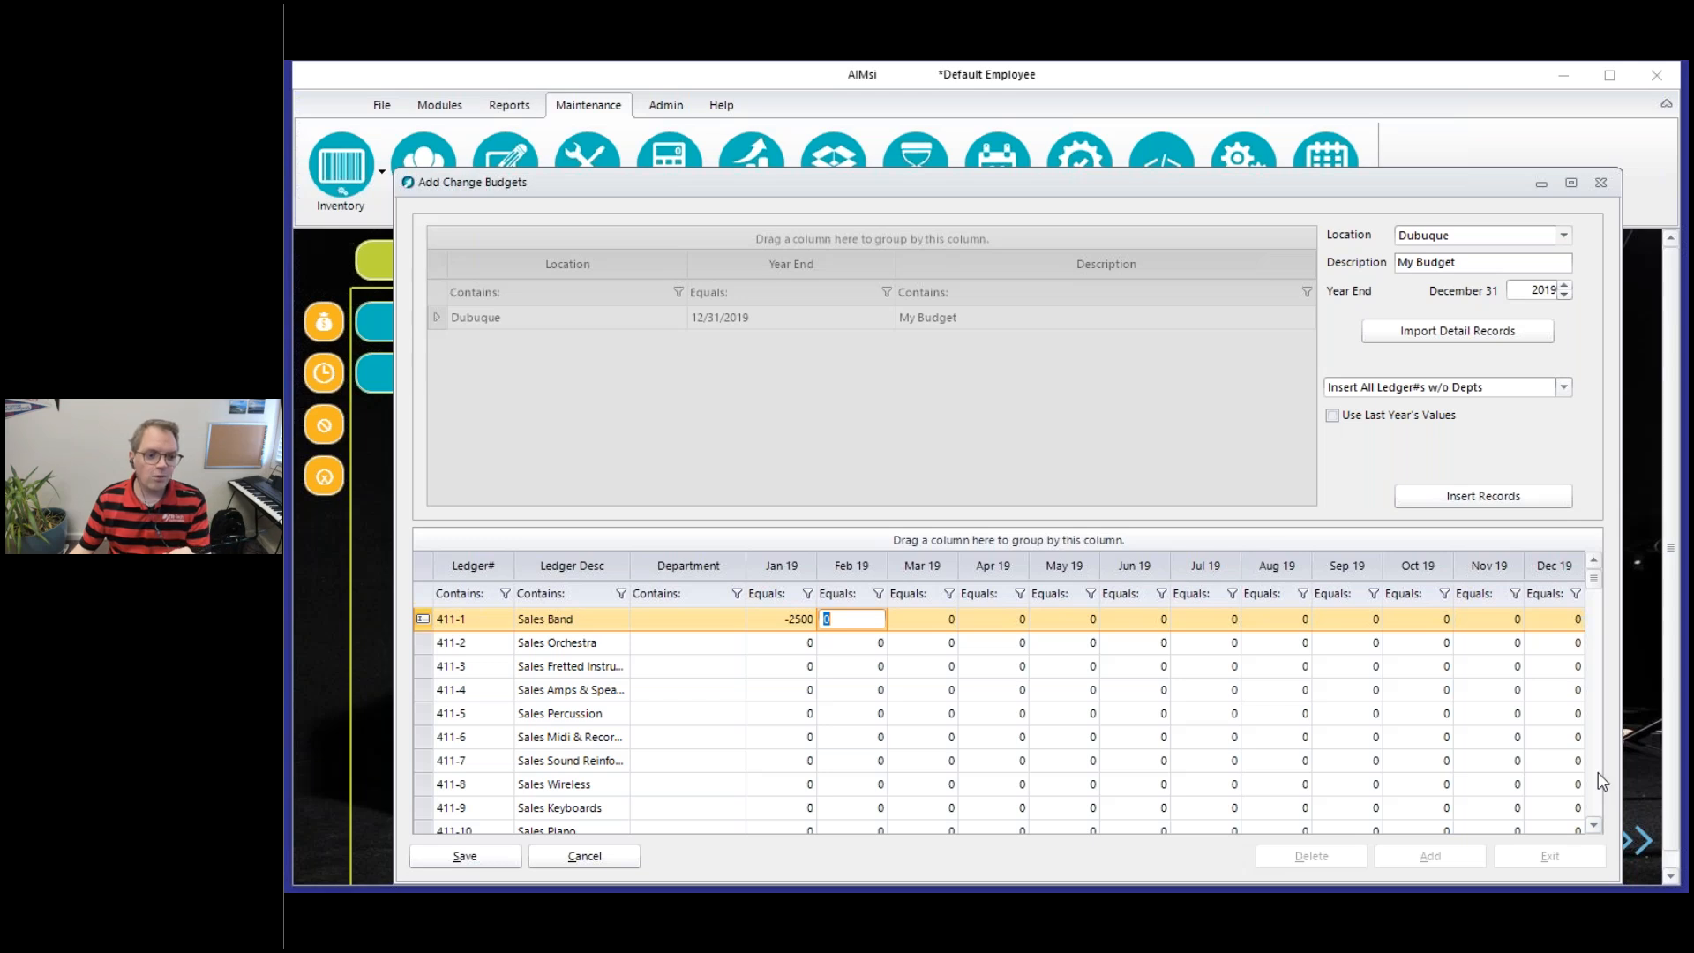
Set the January 2019 budget amount for ledger 412-1 Cost Band to 1250
{"action": "scroll", "coordinate": [1602, 781], "scroll_direction": "down", "scroll_amount": 8}
{"action": "scroll", "coordinate": [1592, 771], "scroll_direction": "down", "scroll_amount": 8}
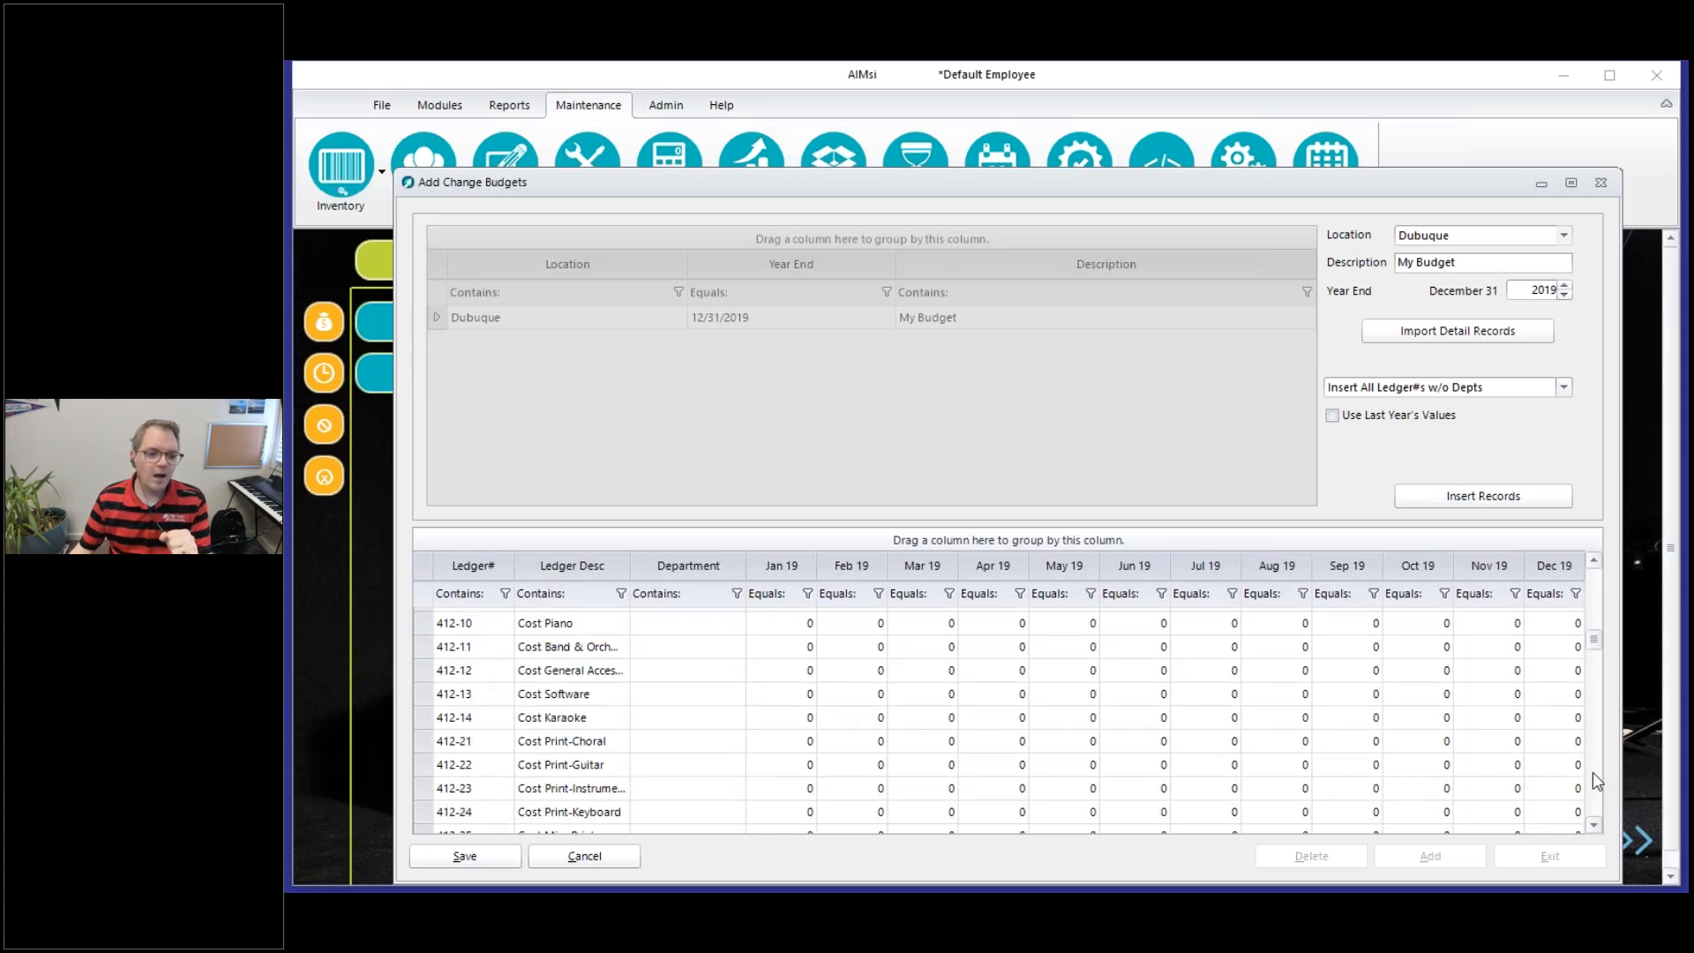
{"action": "scroll", "coordinate": [1591, 602], "scroll_direction": "up", "scroll_amount": 5}
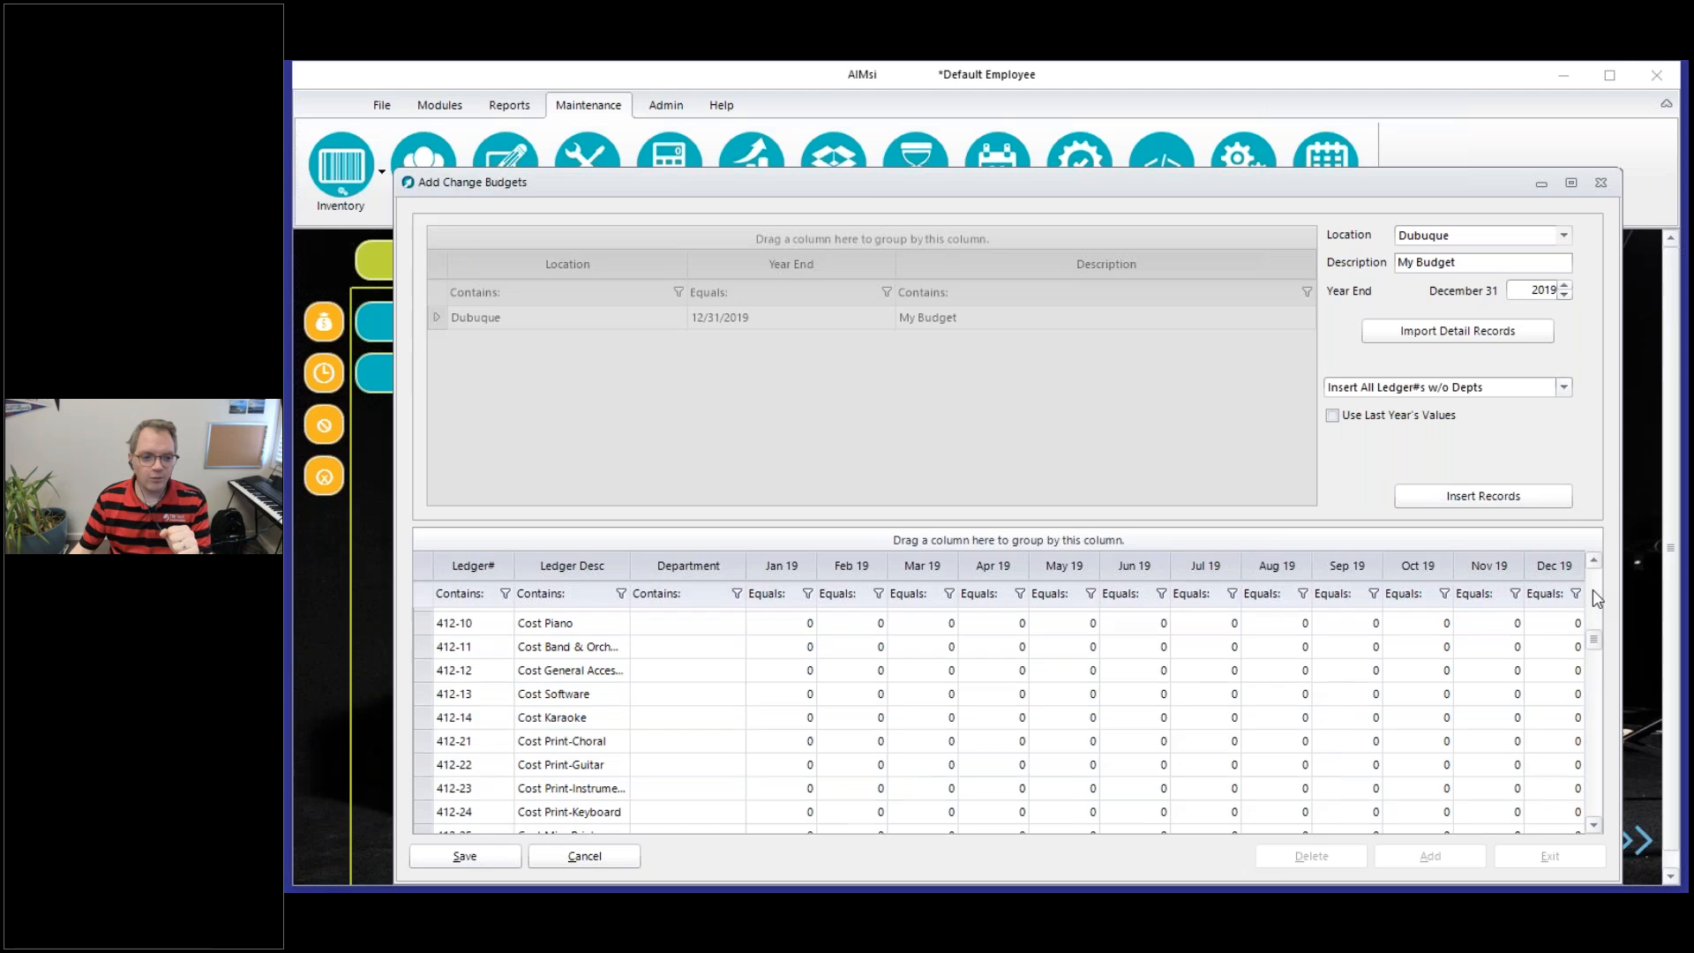
{"action": "scroll", "coordinate": [1593, 596], "scroll_direction": "up", "scroll_amount": 4}
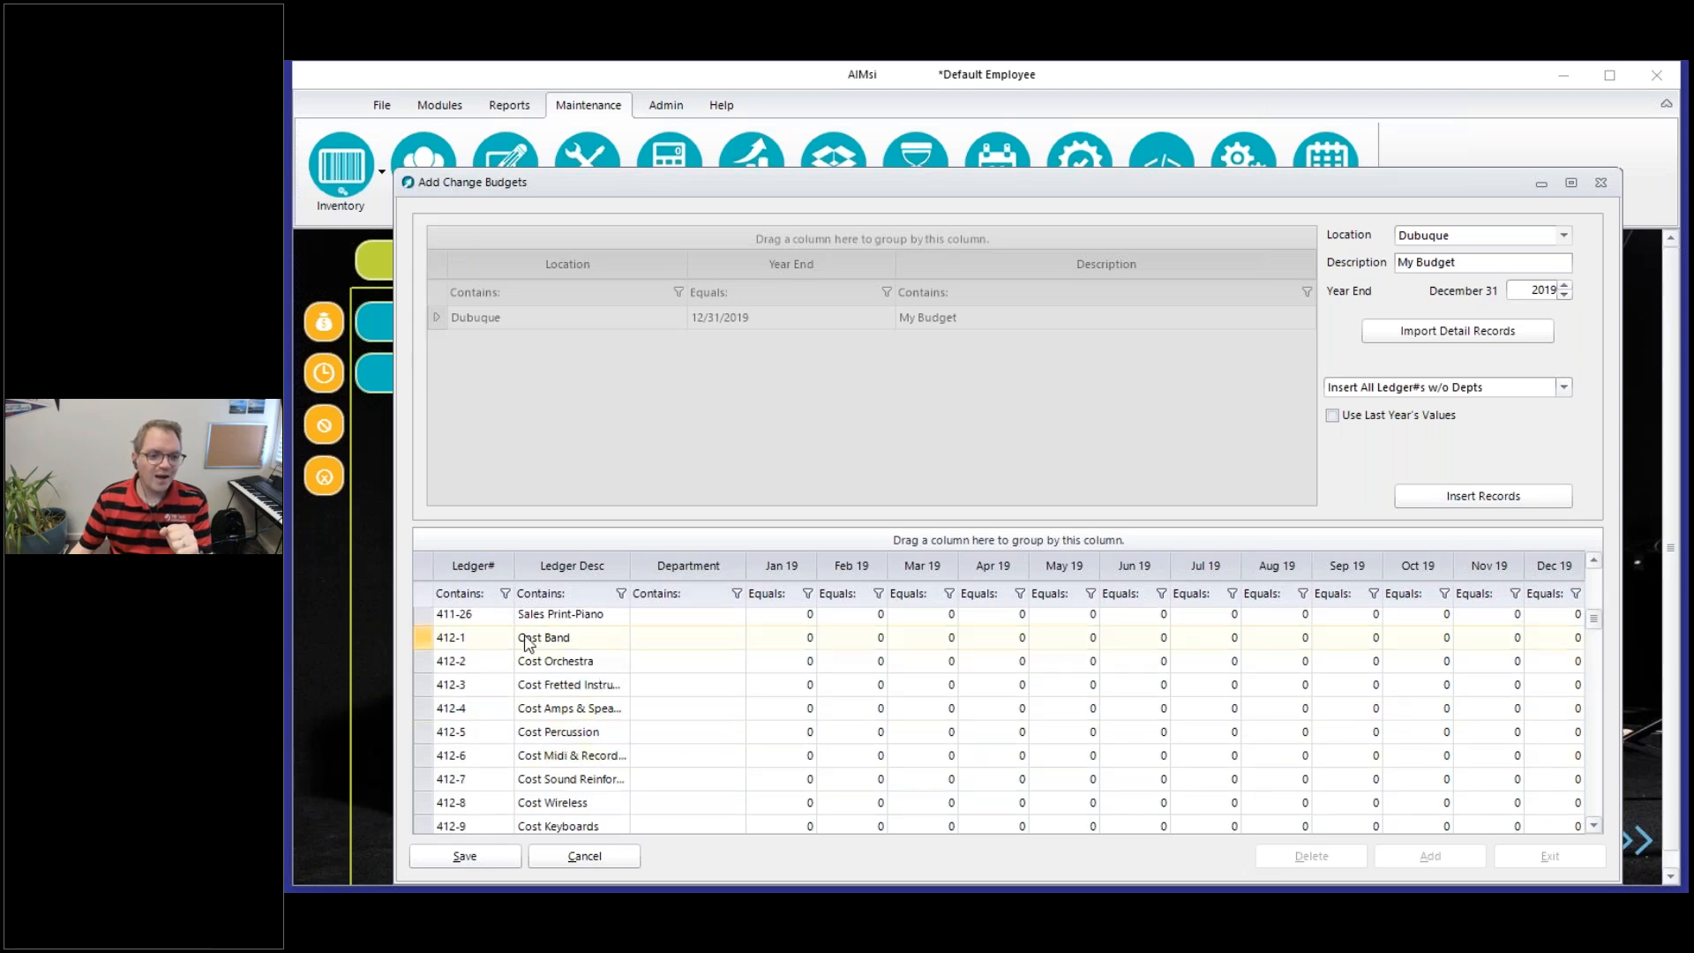
{"action": "left_click", "coordinate": [586, 642]}
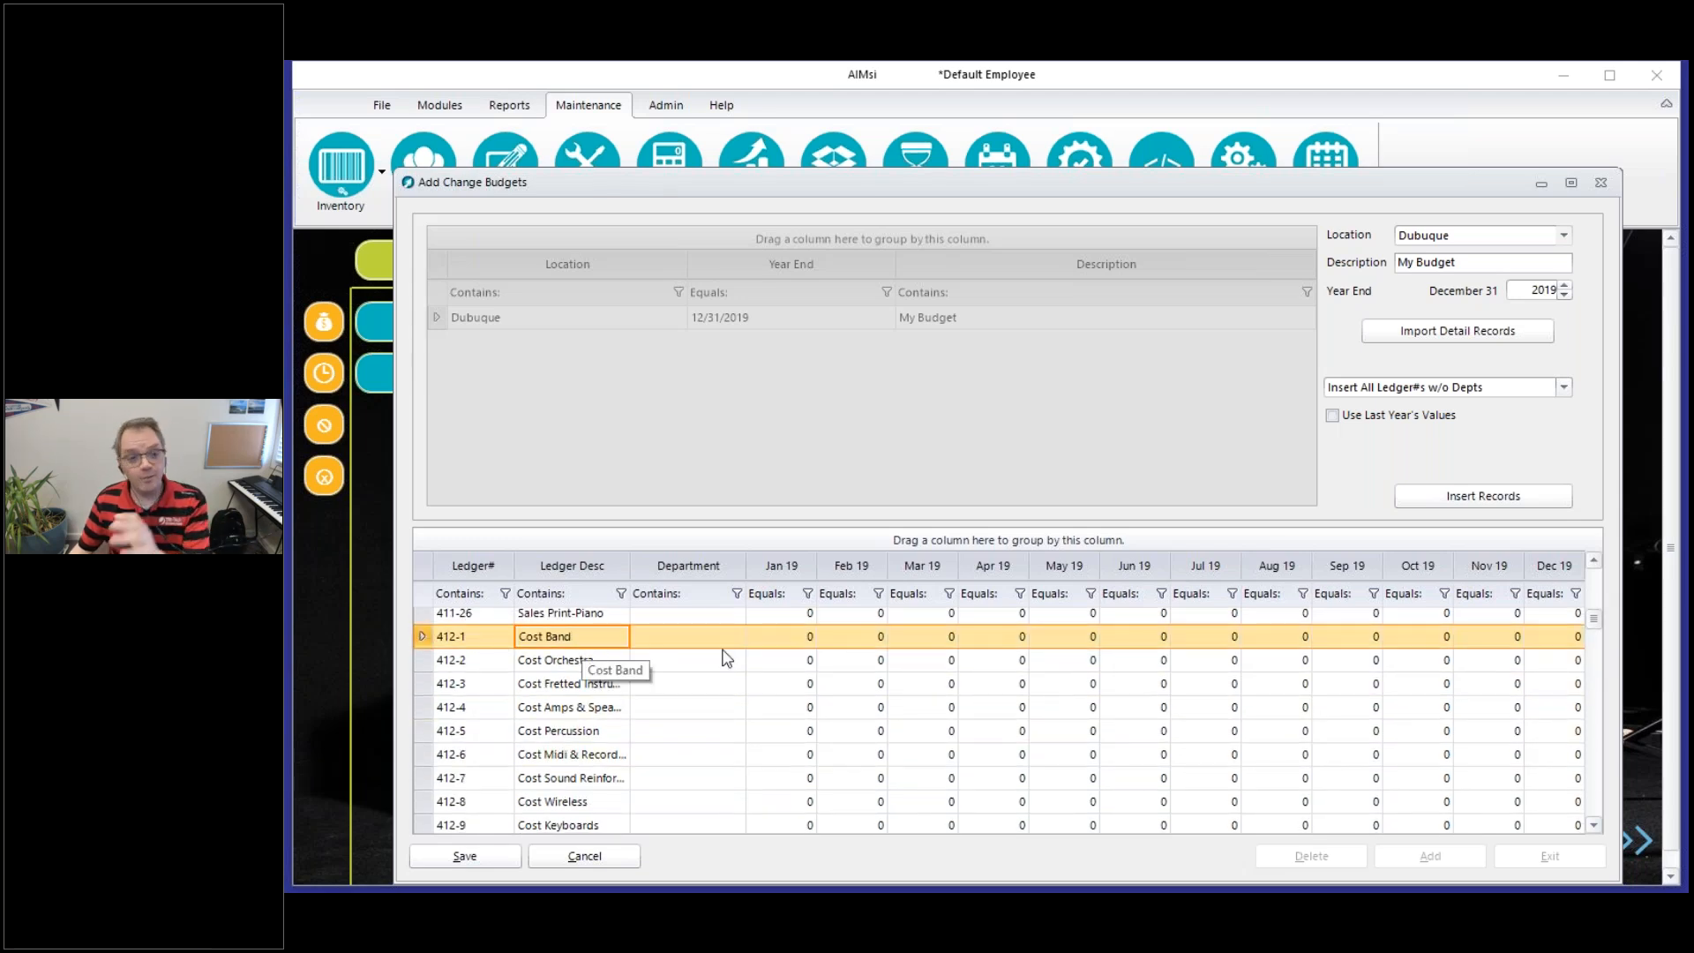
{"action": "left_click", "coordinate": [776, 637]}
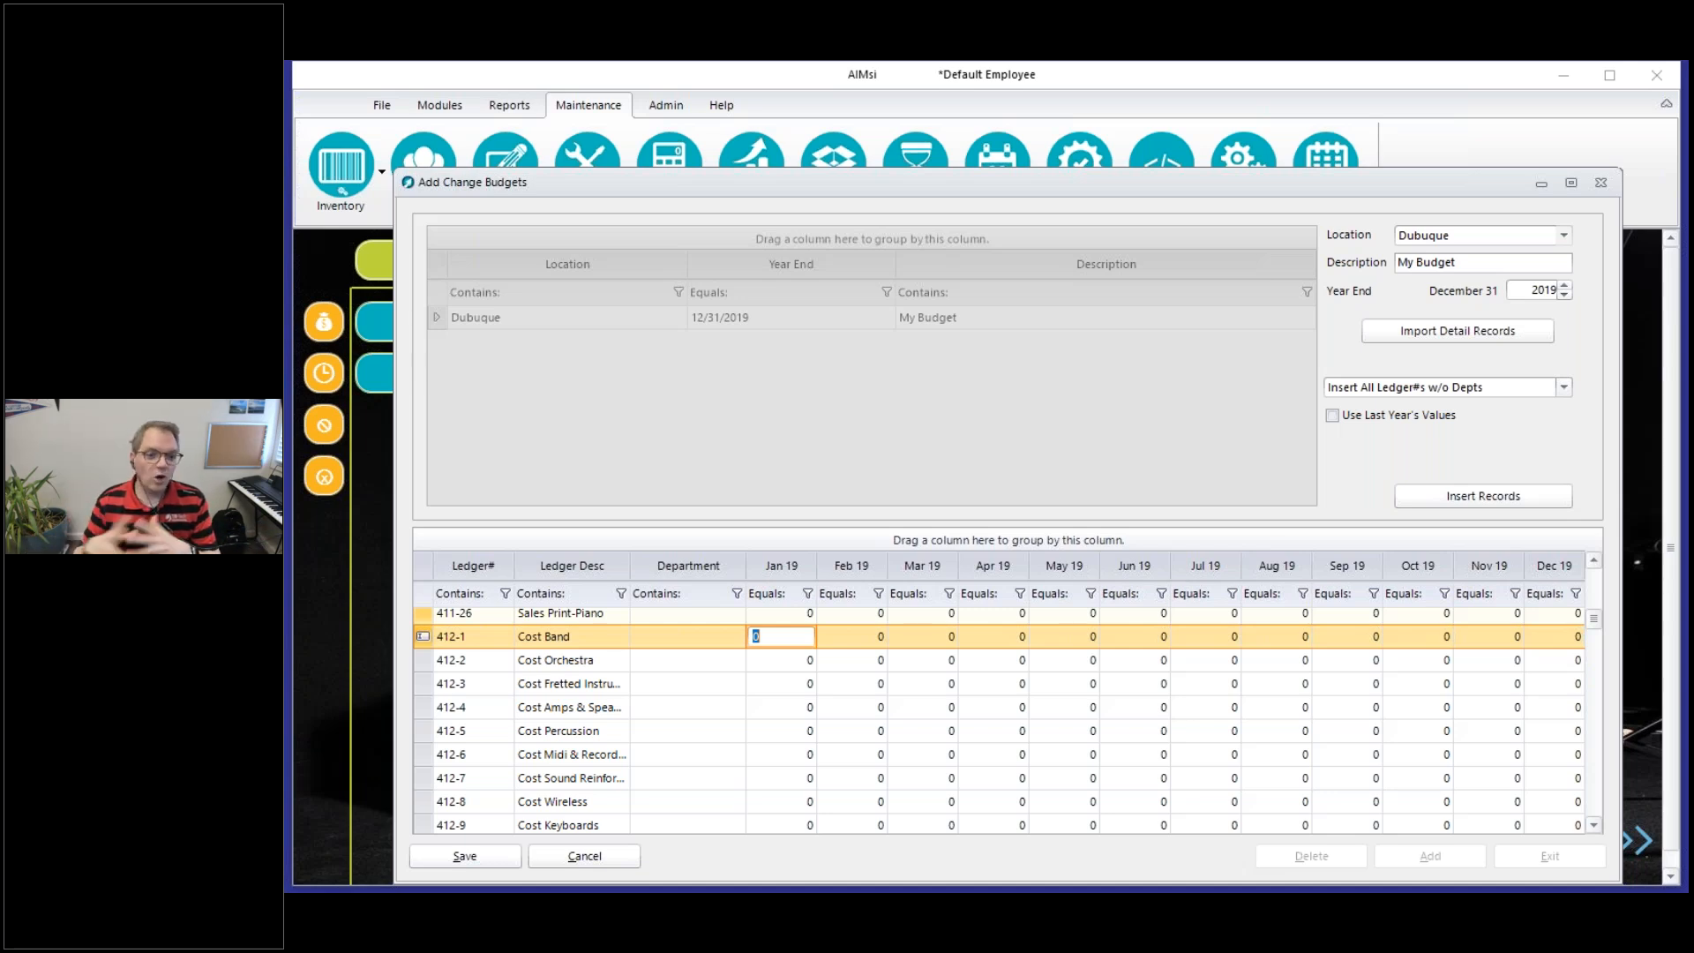
{"action": "type", "text": "1250"}
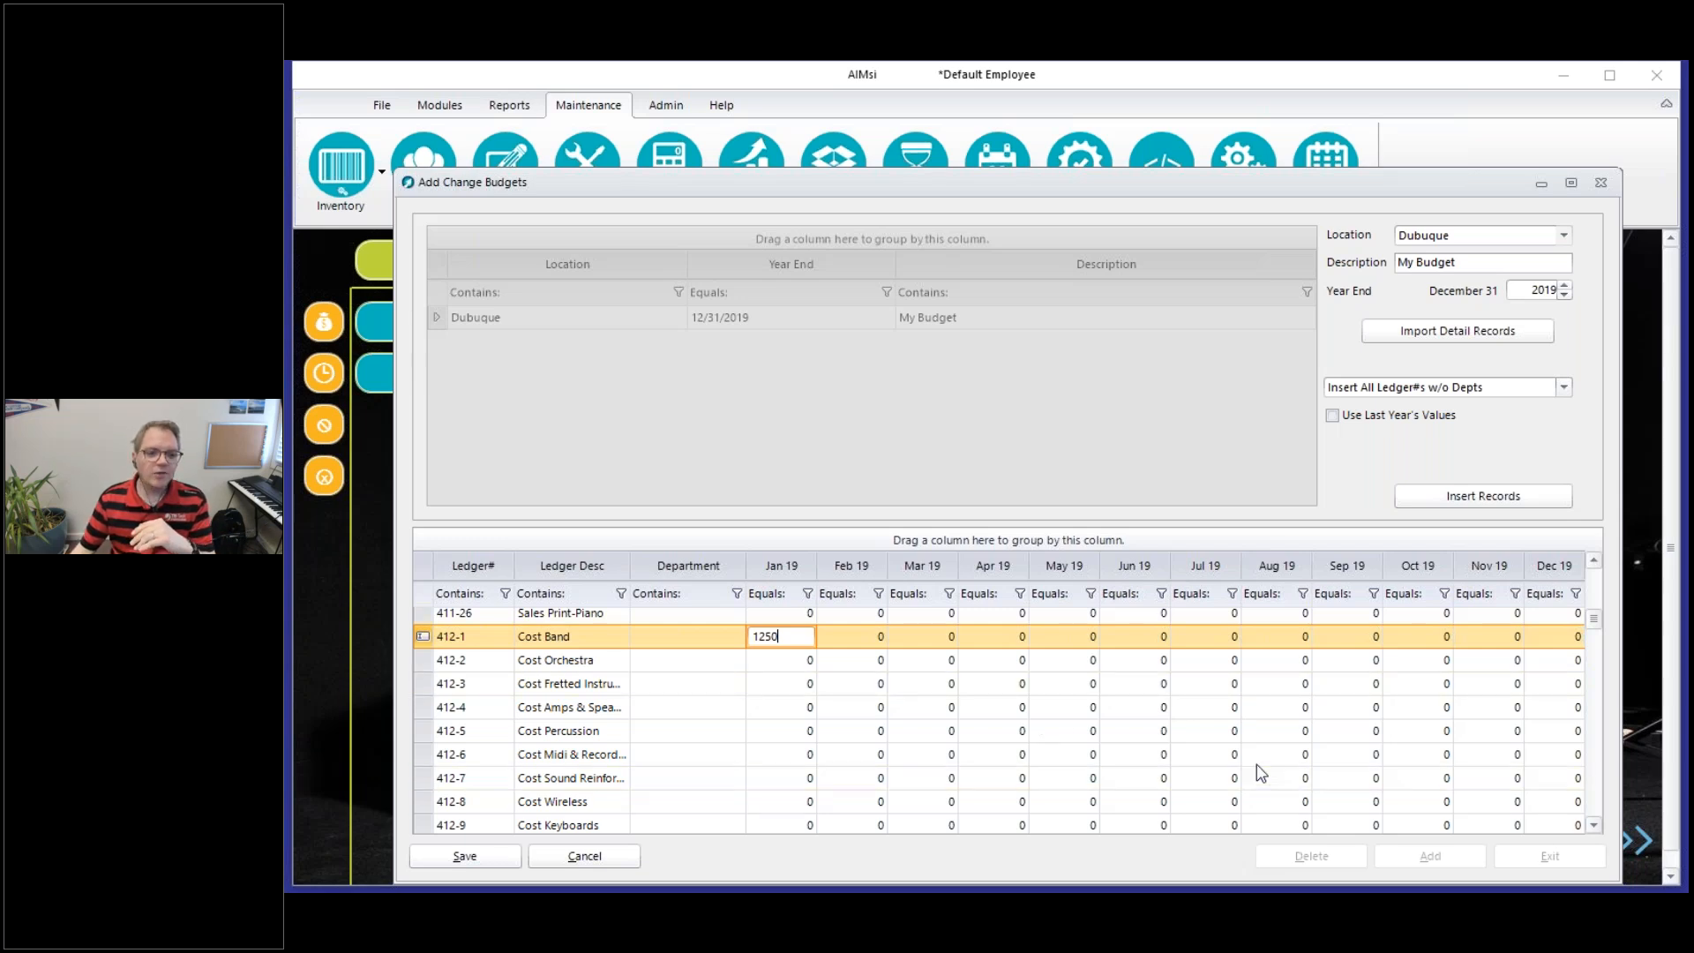
Find the expense accounts and set the January 2019 budget amount for ledger 601-1 Wages to 14000
{"action": "scroll", "coordinate": [1595, 770], "scroll_direction": "down", "scroll_amount": 15}
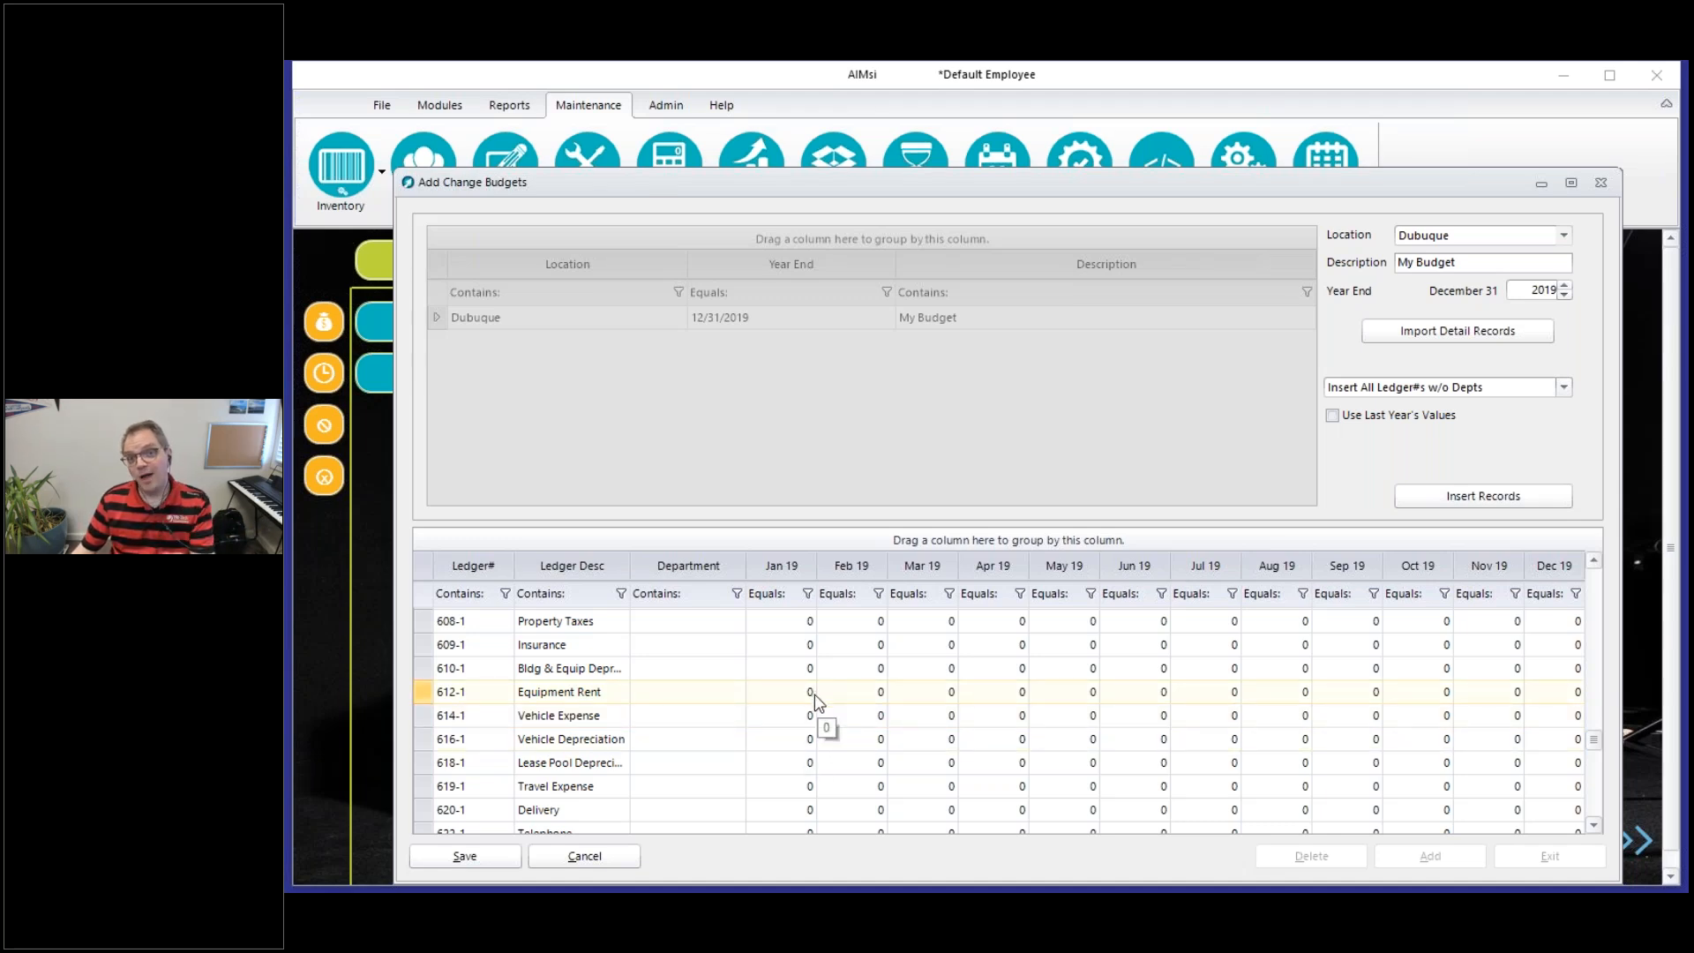
{"action": "scroll", "coordinate": [1592, 561], "scroll_direction": "up", "scroll_amount": 6}
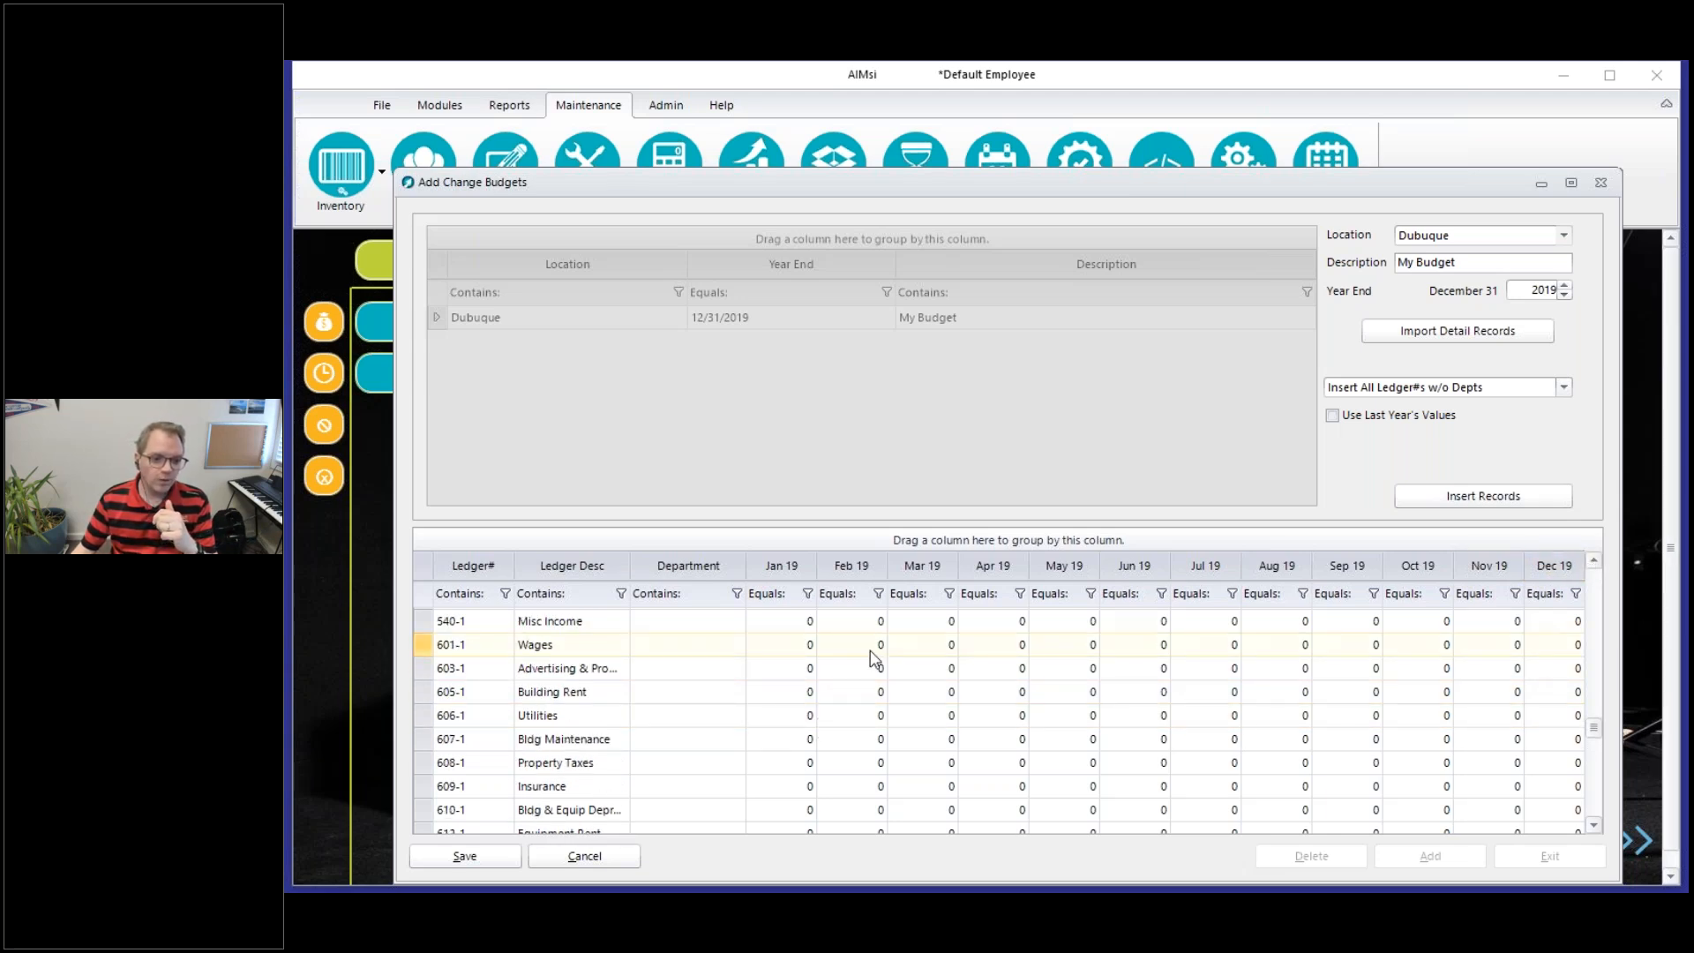
{"action": "left_click", "coordinate": [773, 647]}
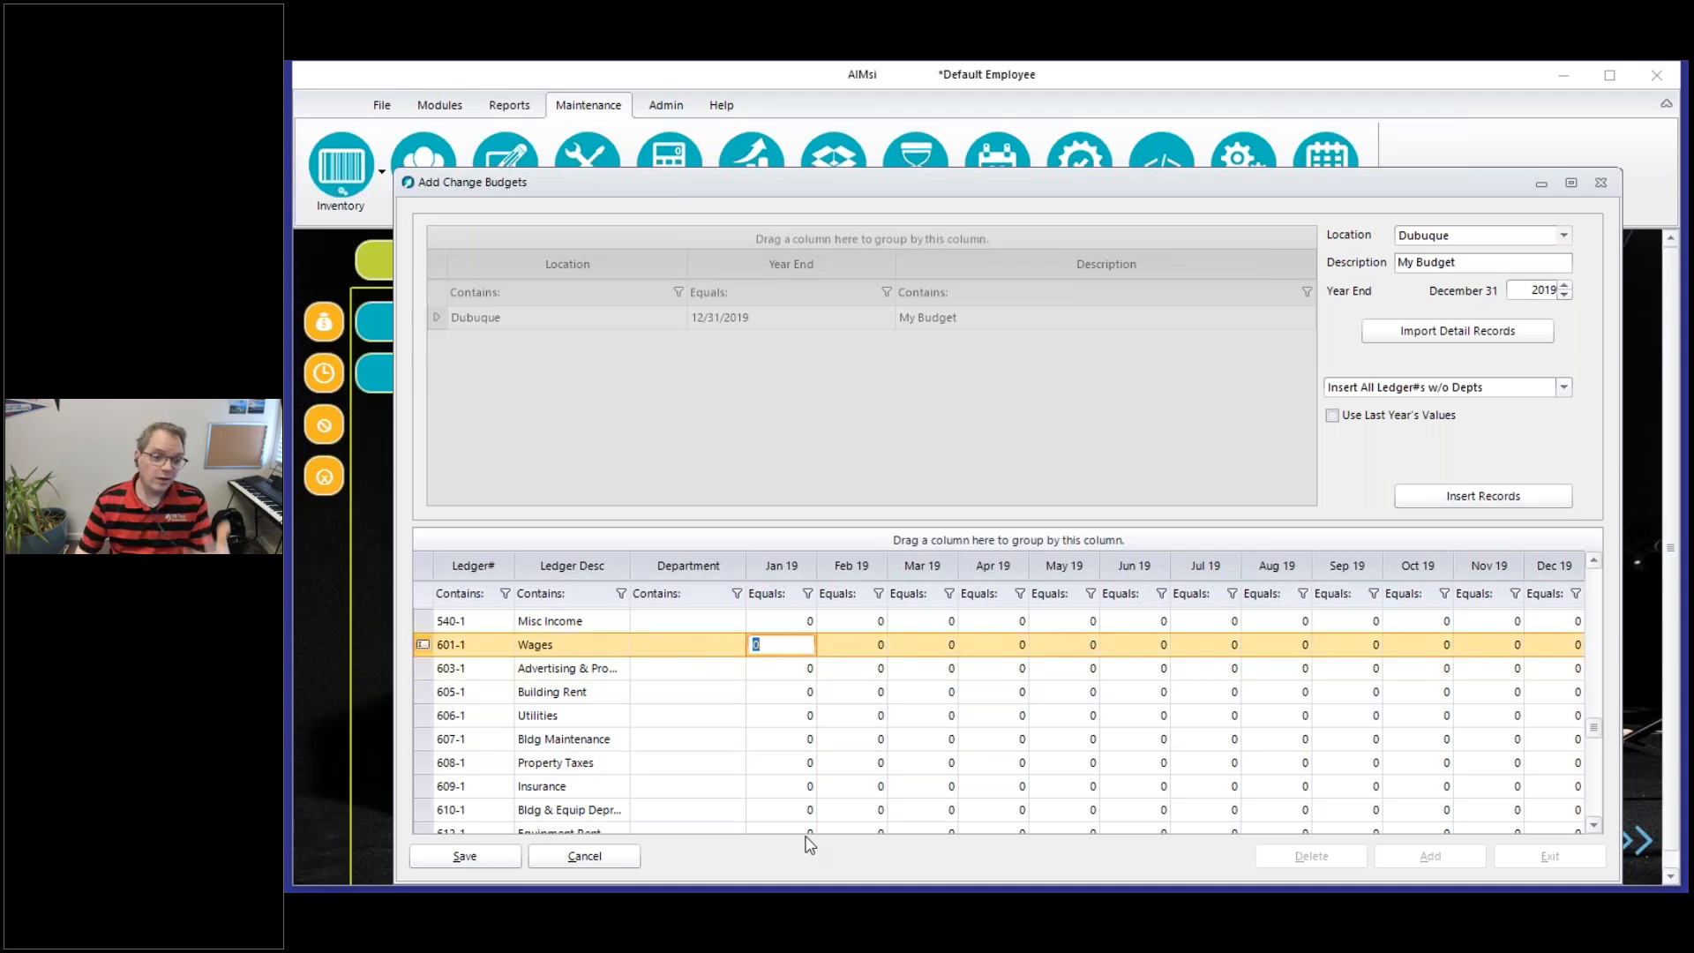
{"action": "left_click", "coordinate": [769, 671]}
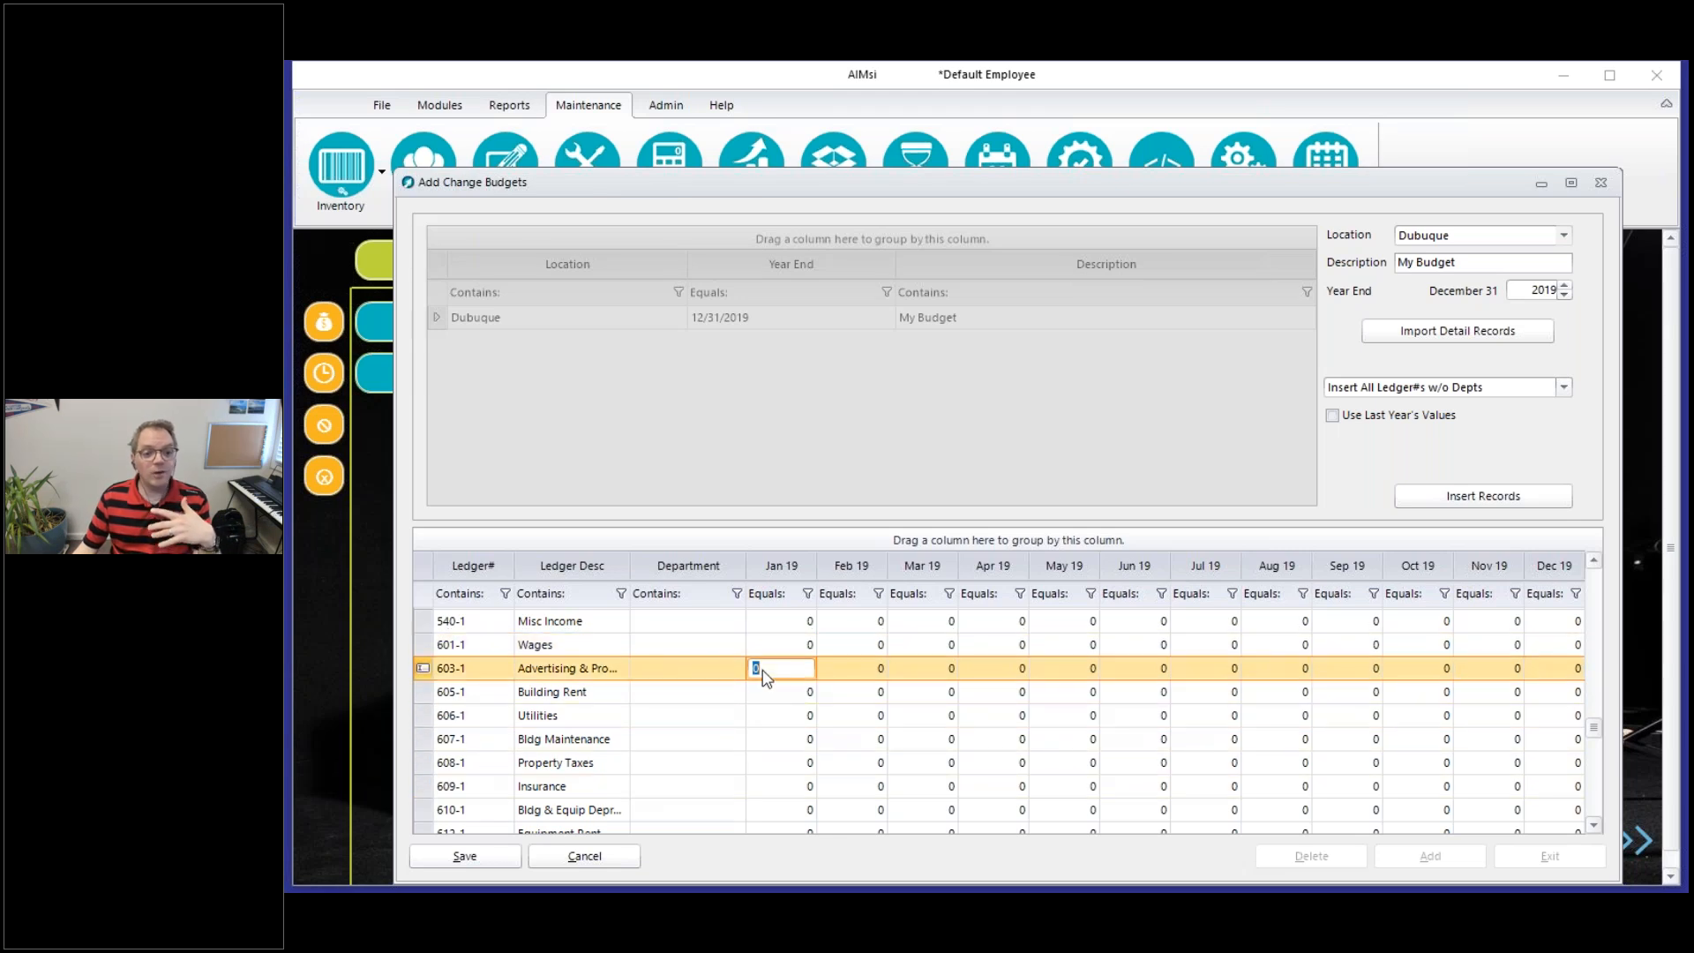
{"action": "left_click", "coordinate": [588, 693]}
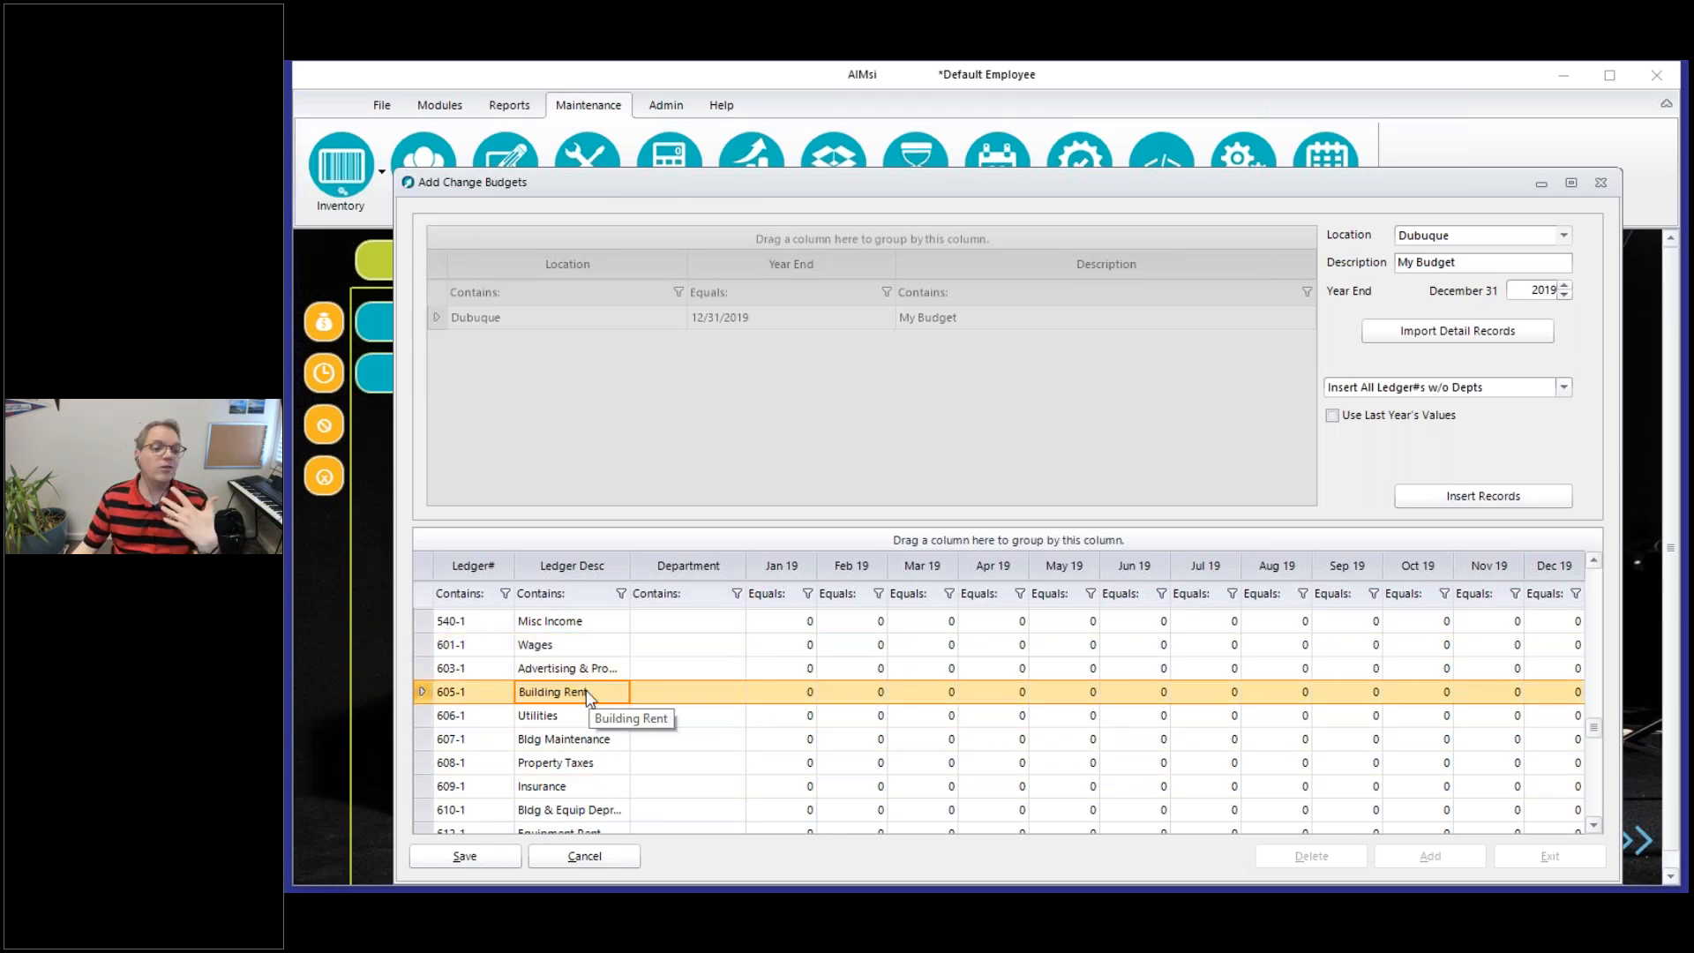
{"action": "left_click", "coordinate": [596, 719]}
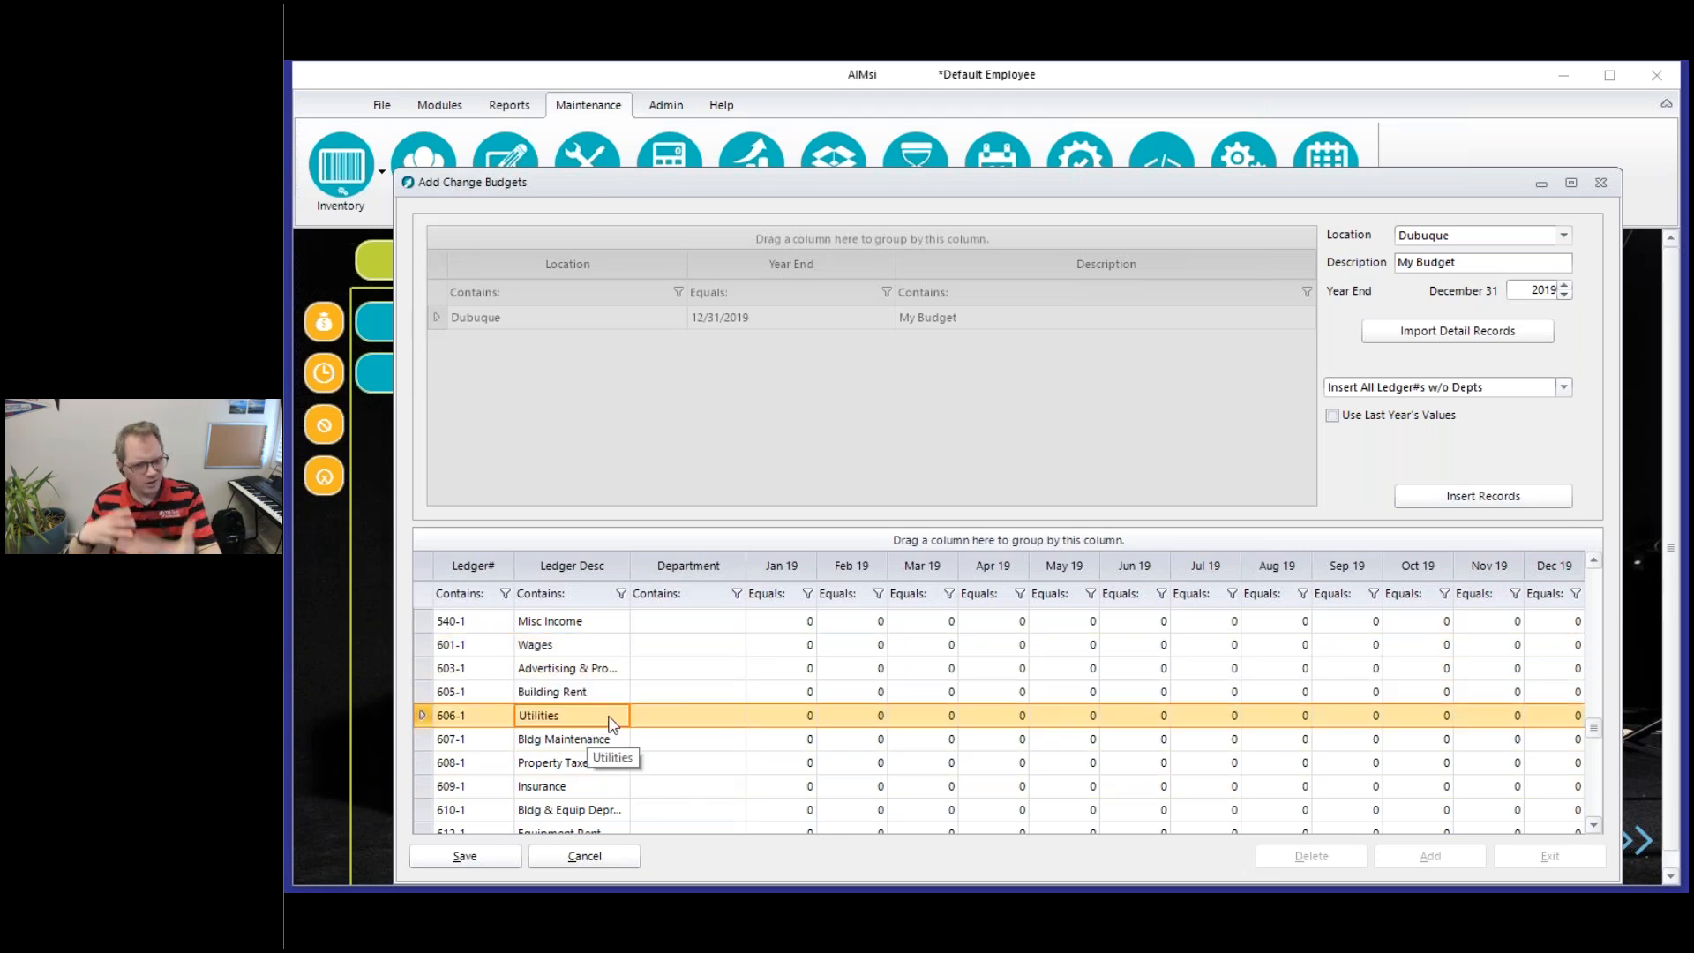
{"action": "left_click", "coordinate": [774, 645]}
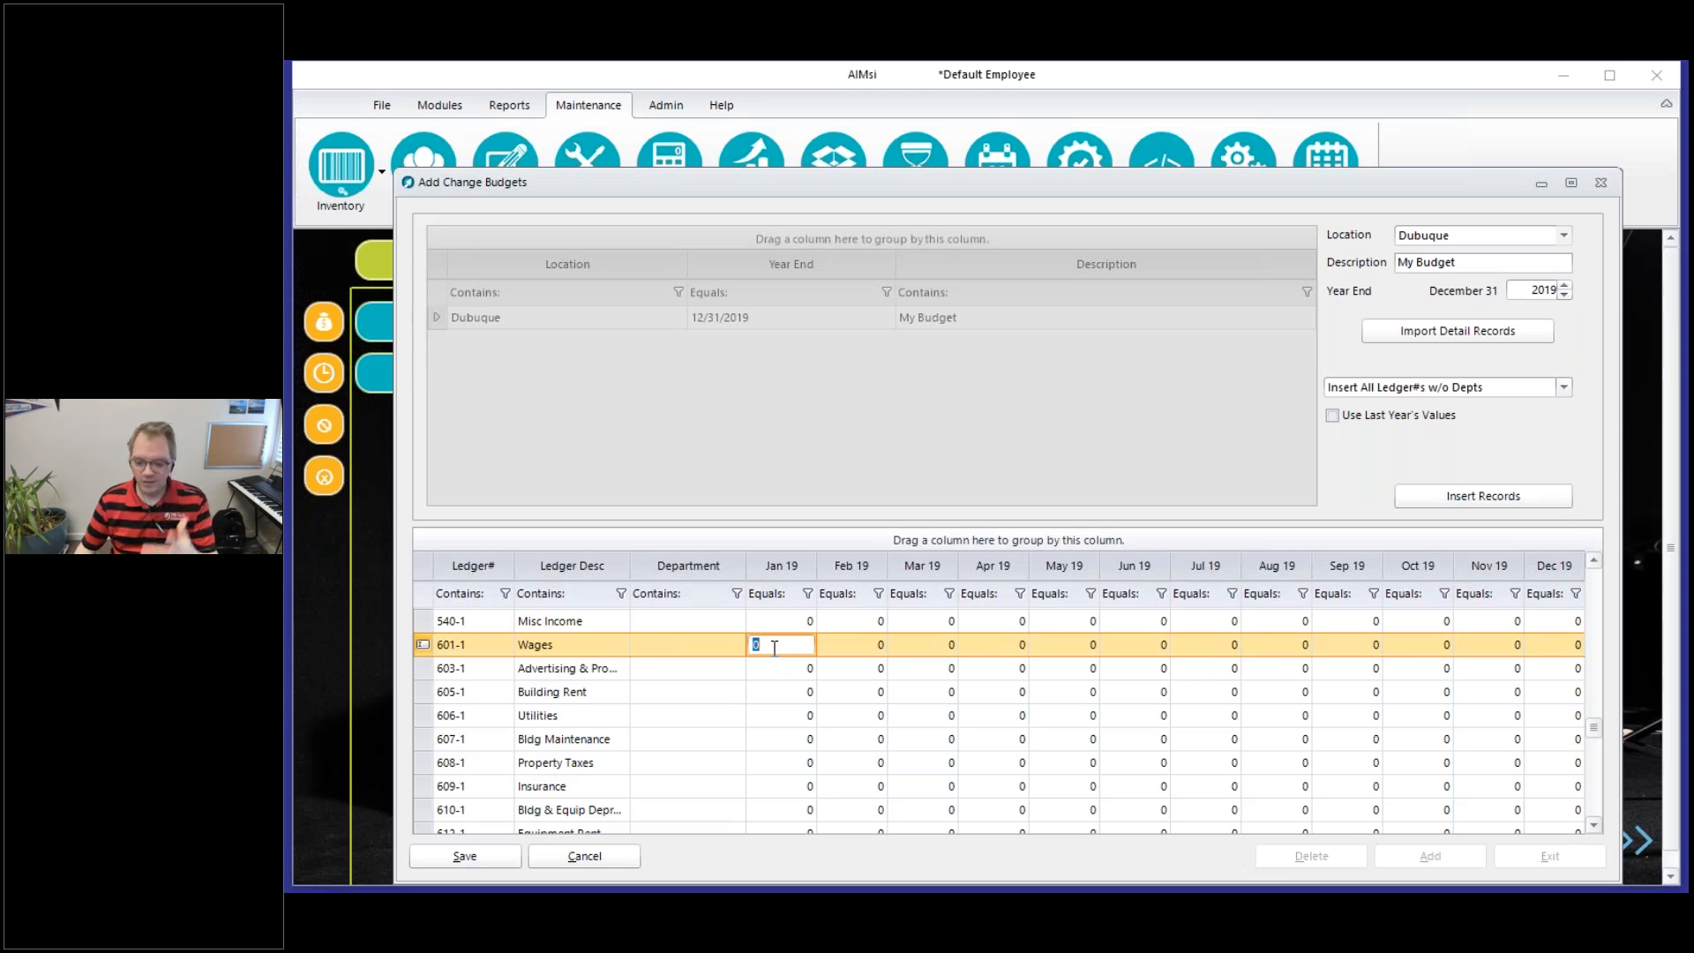
{"action": "type", "text": "14000"}
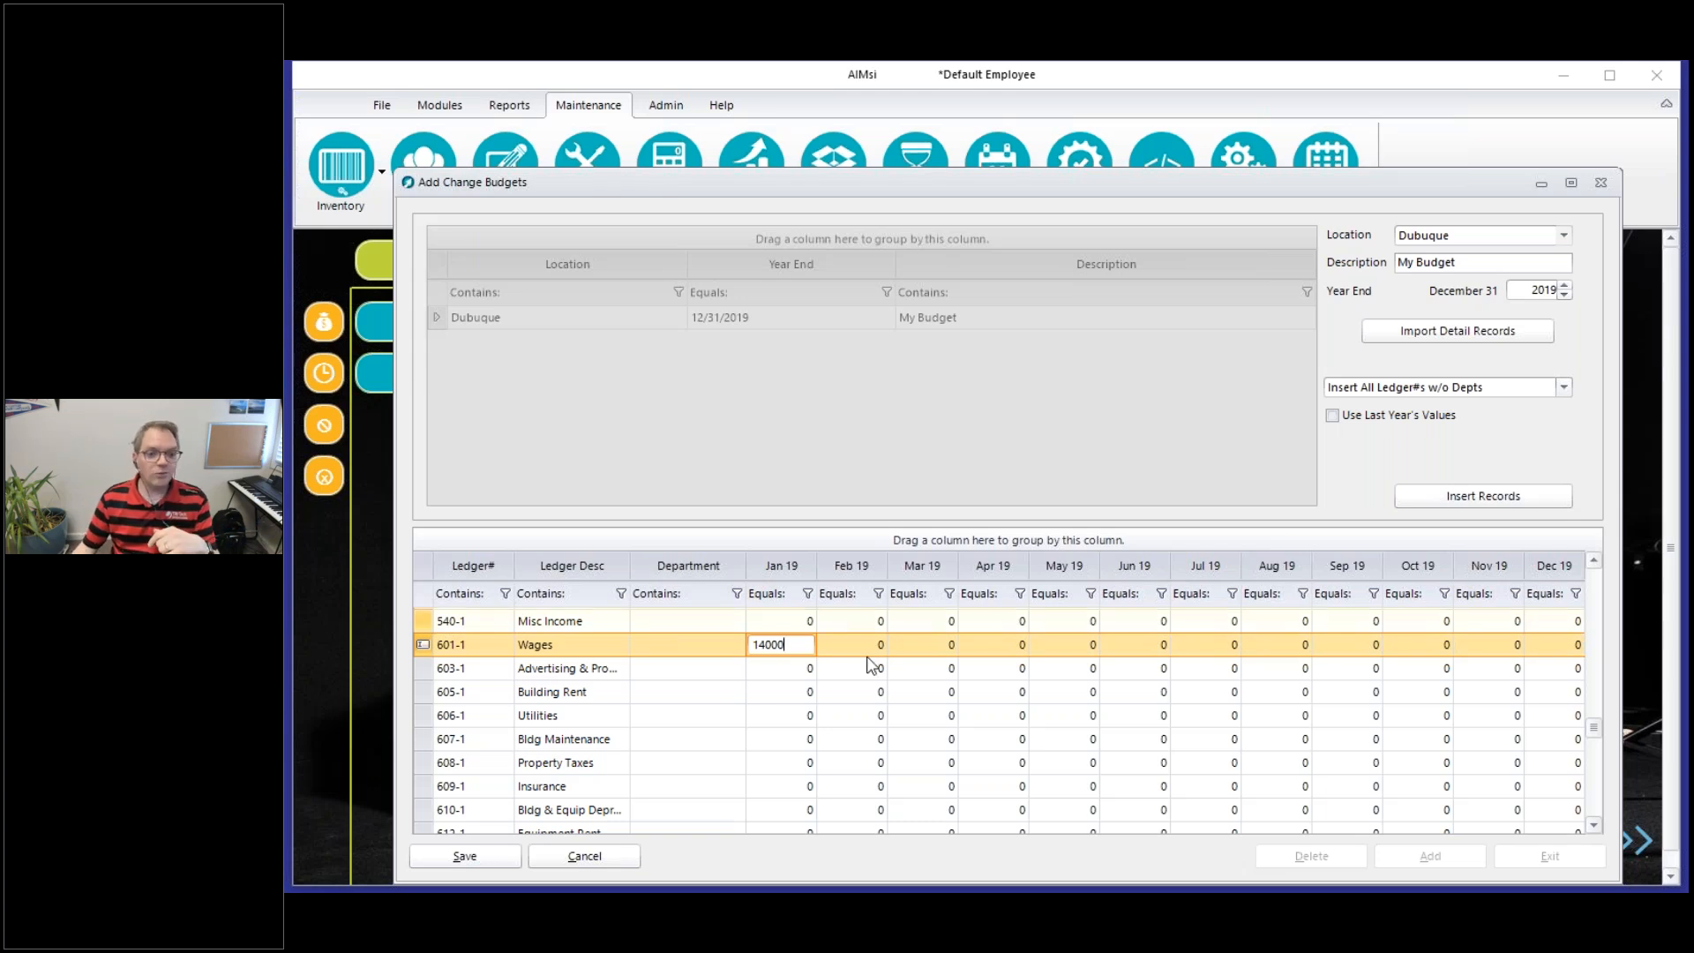
Set the January 2019 budget amount for the advertising account, ledger 603-1, to 3000
{"action": "left_click", "coordinate": [803, 670]}
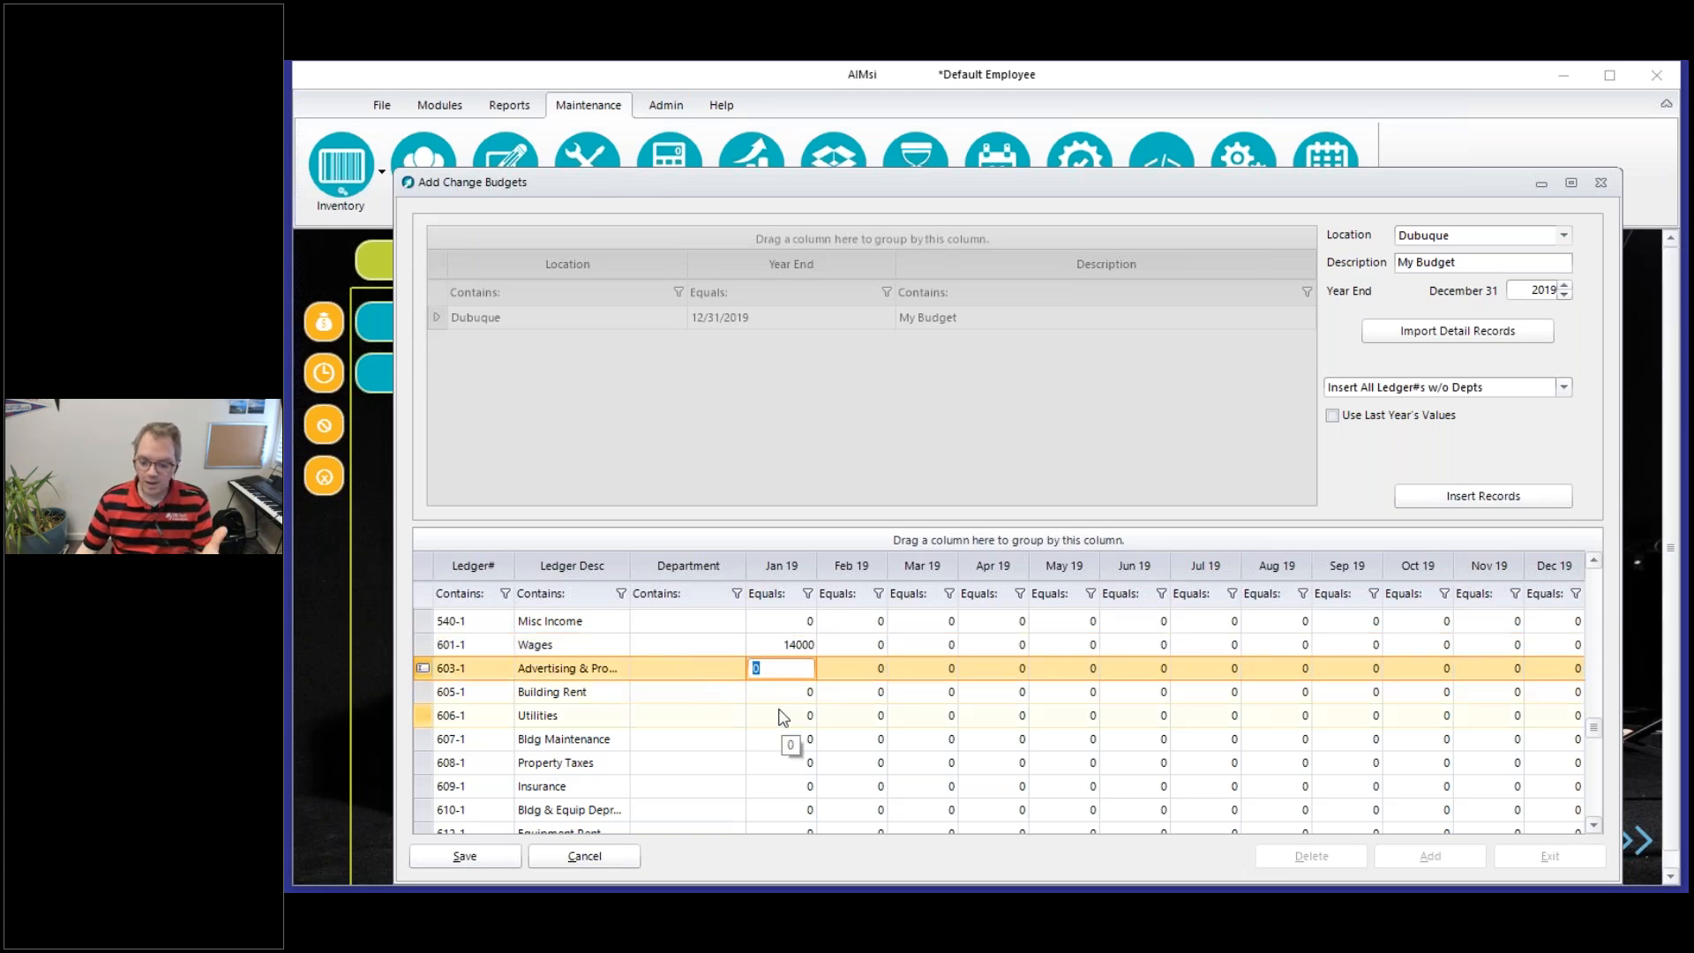
{"action": "type", "text": "3000"}
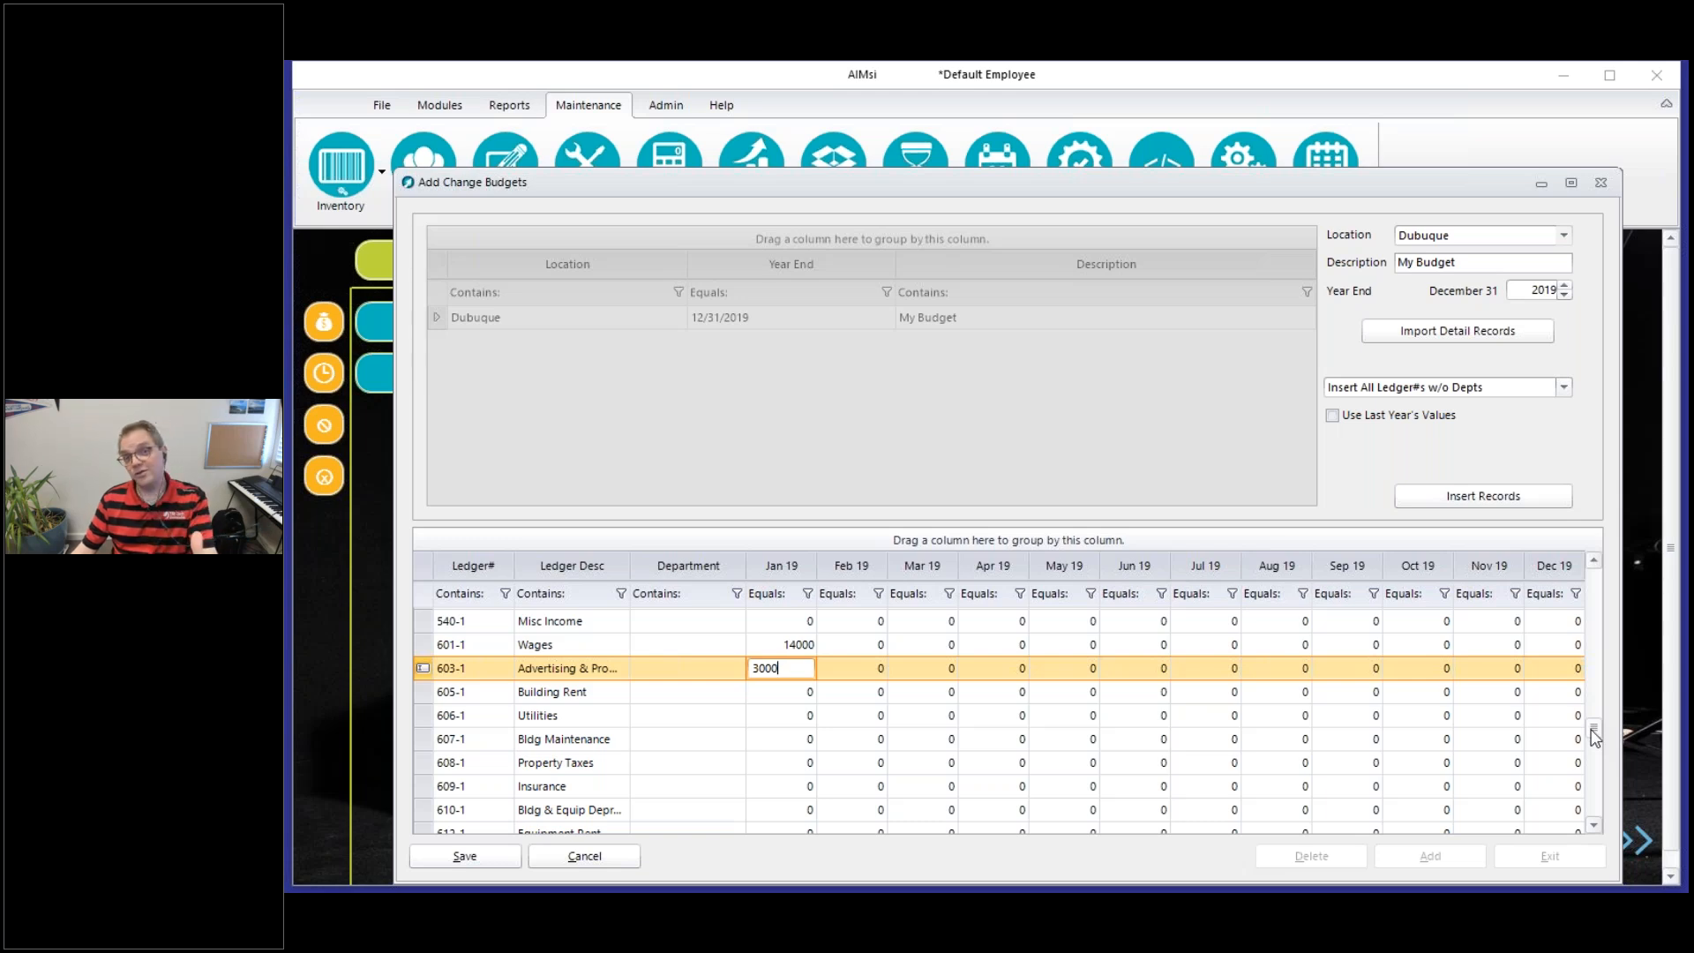
{"action": "left_click_drag", "start_coordinate": [1593, 731], "coordinate": [1594, 565]}
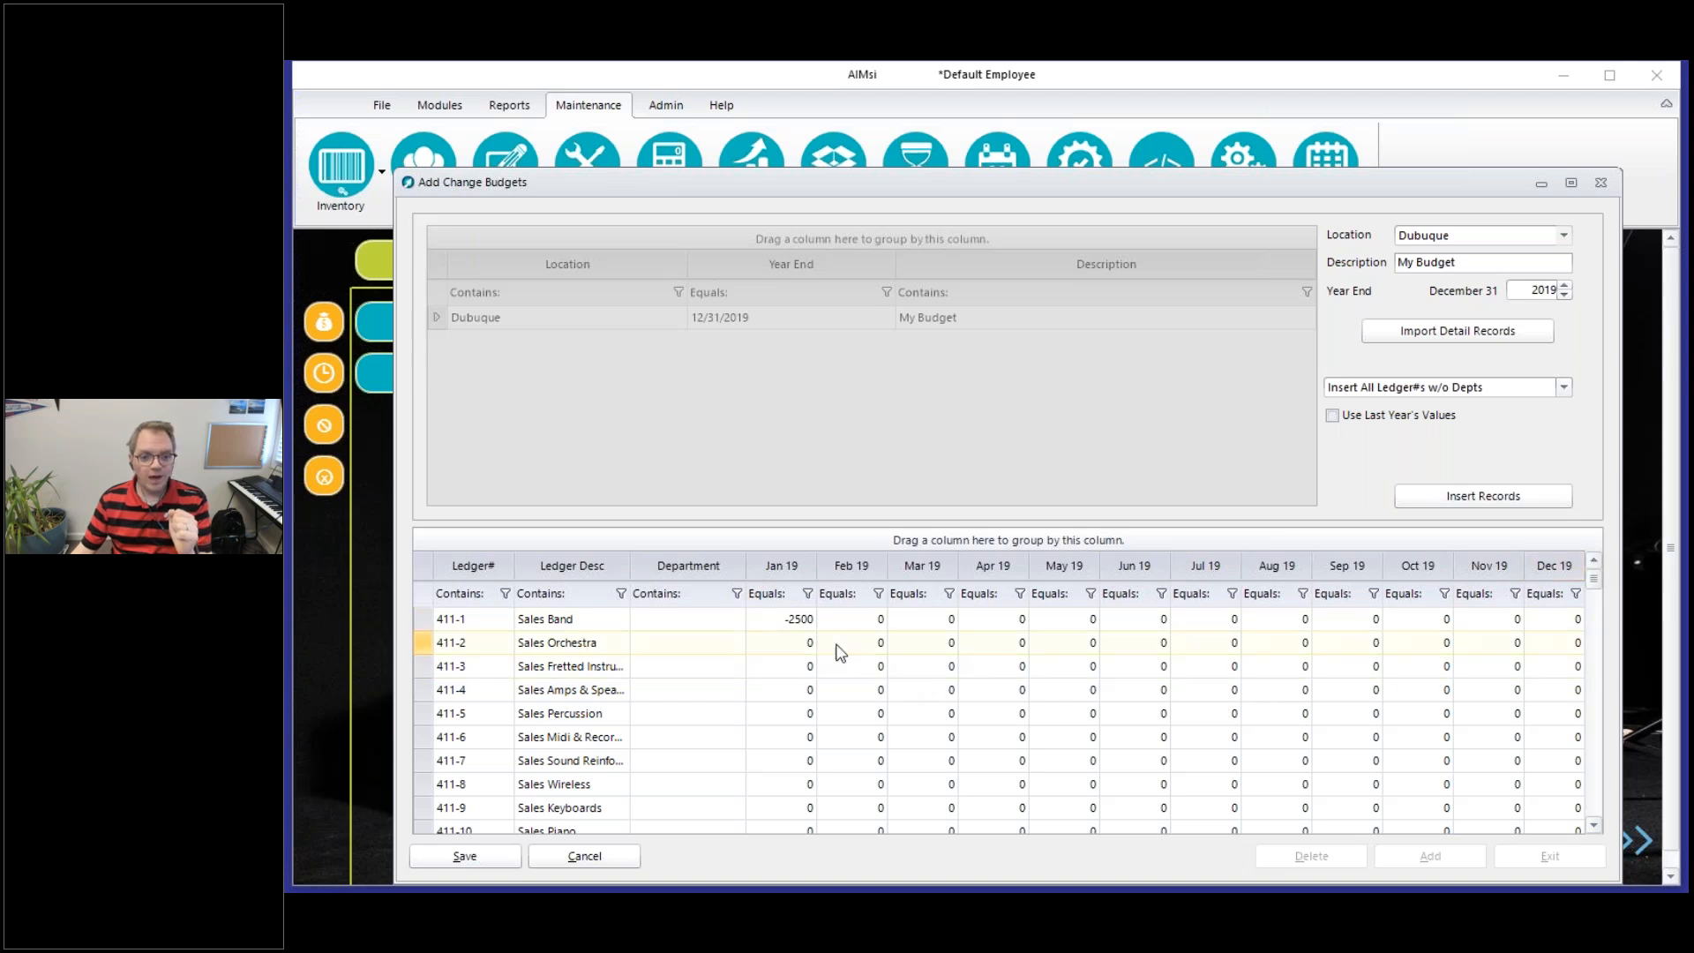
{"action": "left_click", "coordinate": [948, 623]}
{"action": "left_click", "coordinate": [1043, 643]}
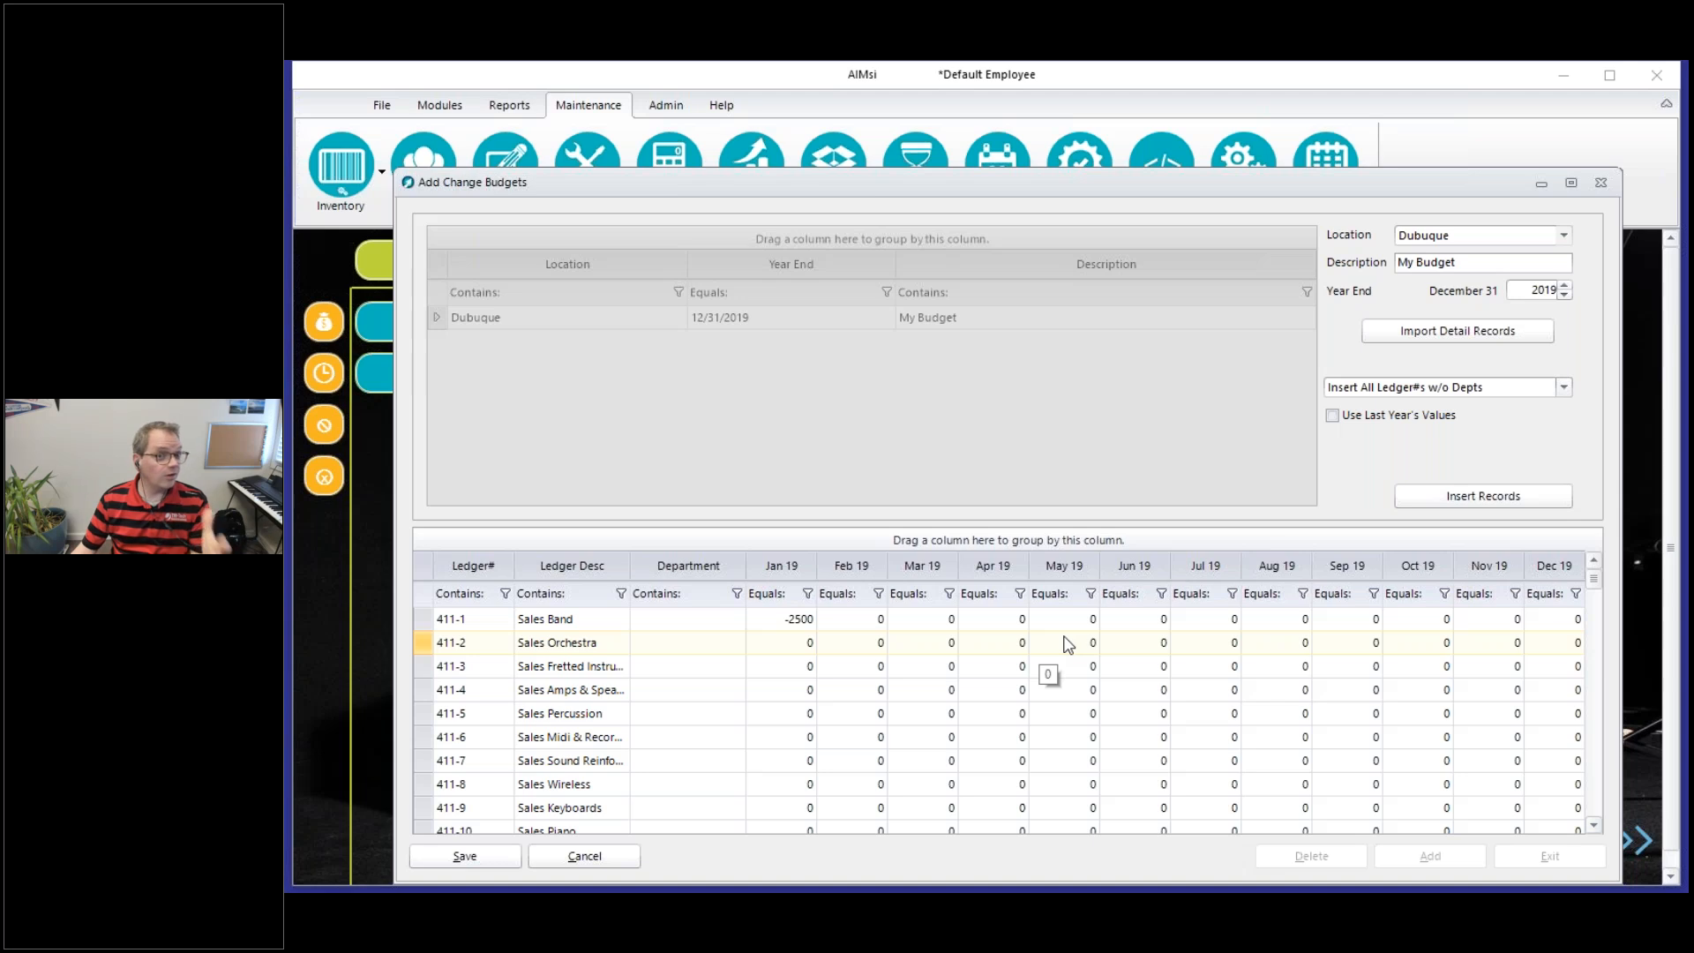
{"action": "left_click", "coordinate": [1054, 620]}
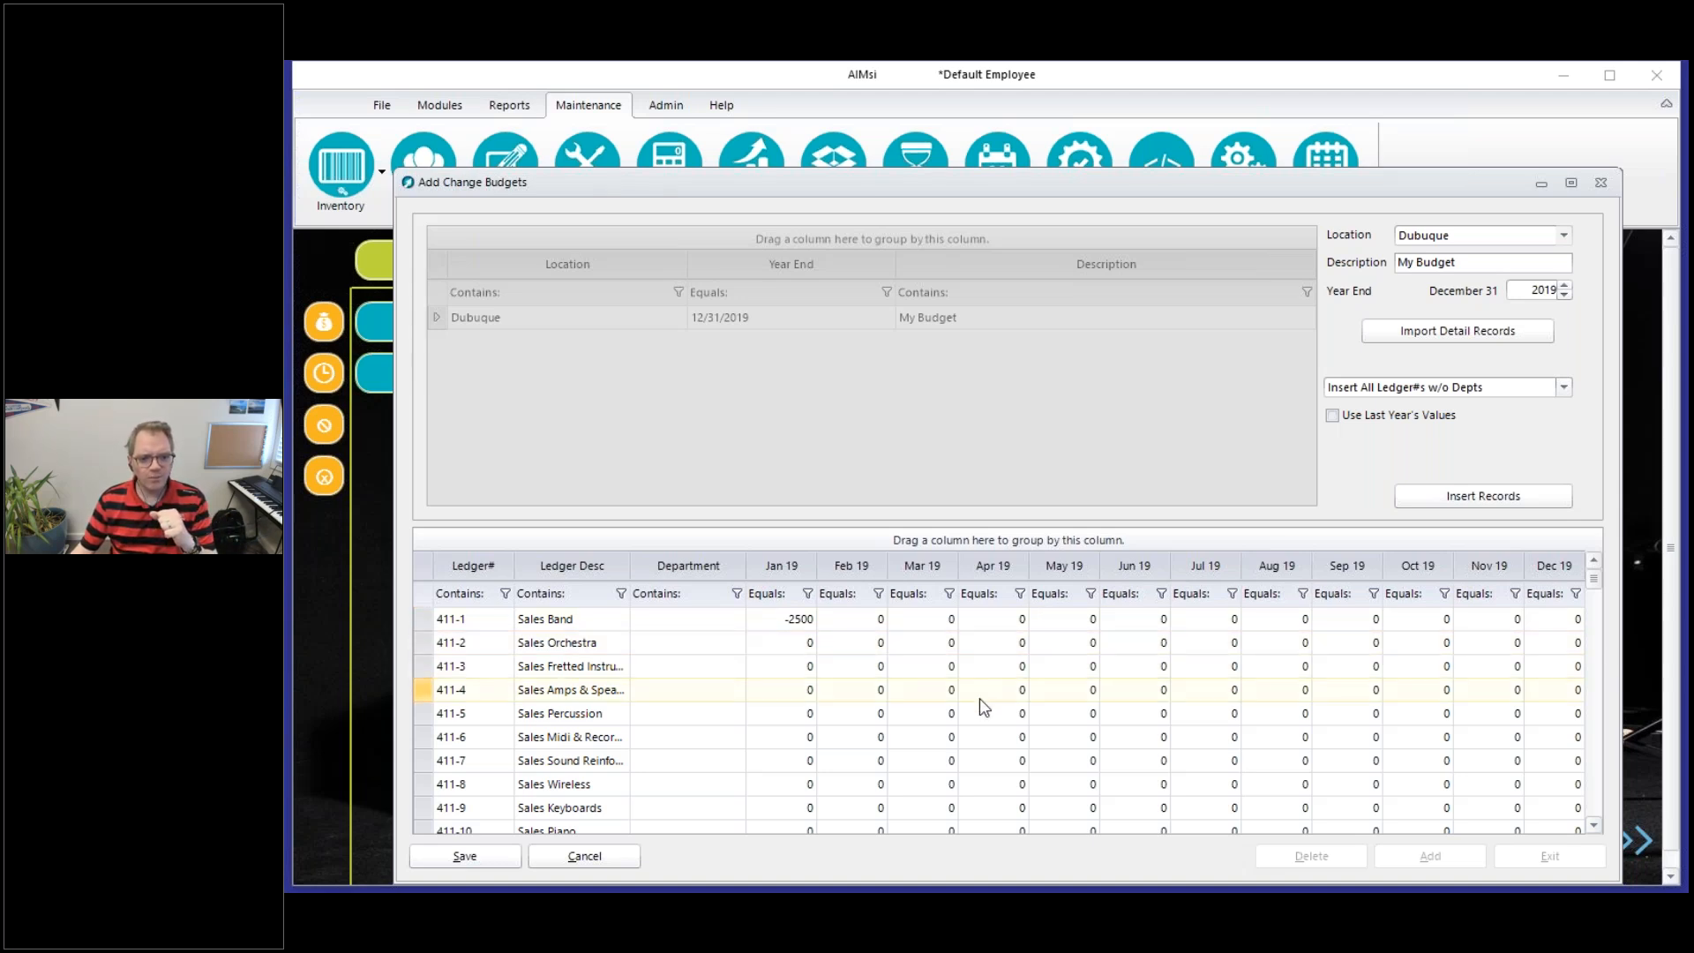
Set the April 2019 budget amount for ledger 411-3, the fretted instrument sales account, to -1500
{"action": "double_click", "coordinate": [974, 667]}
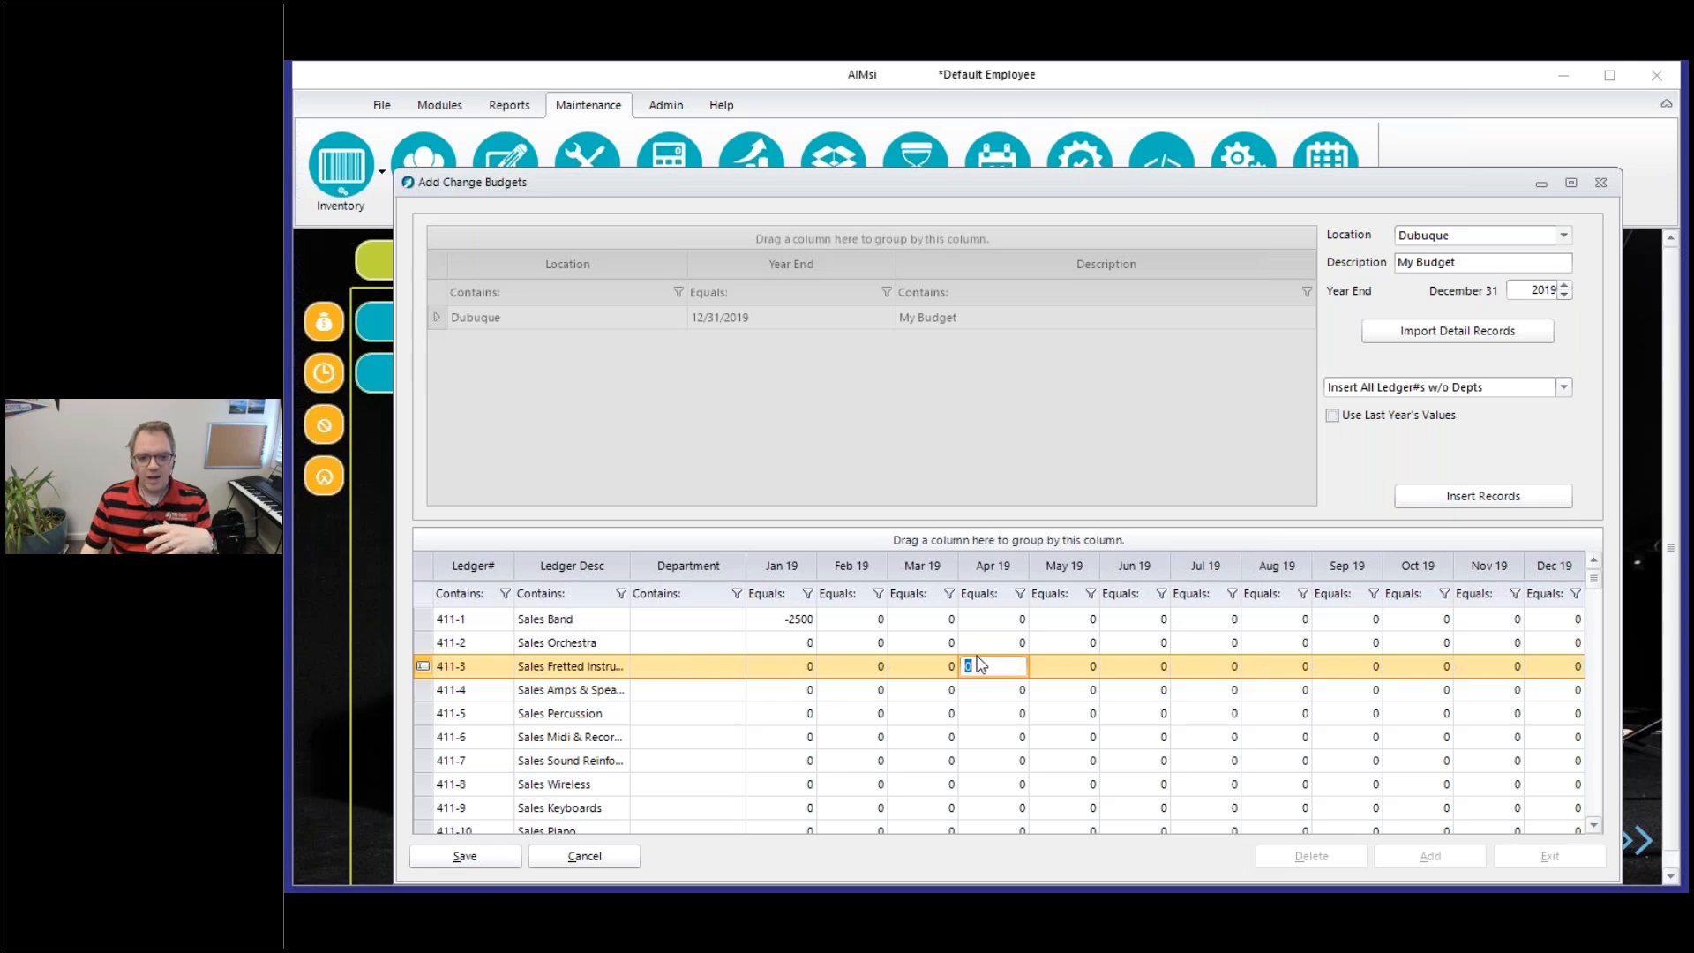
{"action": "type", "text": "1500"}
{"action": "key", "text": "BackSpace"}
{"action": "key", "text": "BackSpace"}
{"action": "key", "text": "BackSpace"}
{"action": "key", "text": "BackSpace"}
{"action": "type", "text": "-1500"}
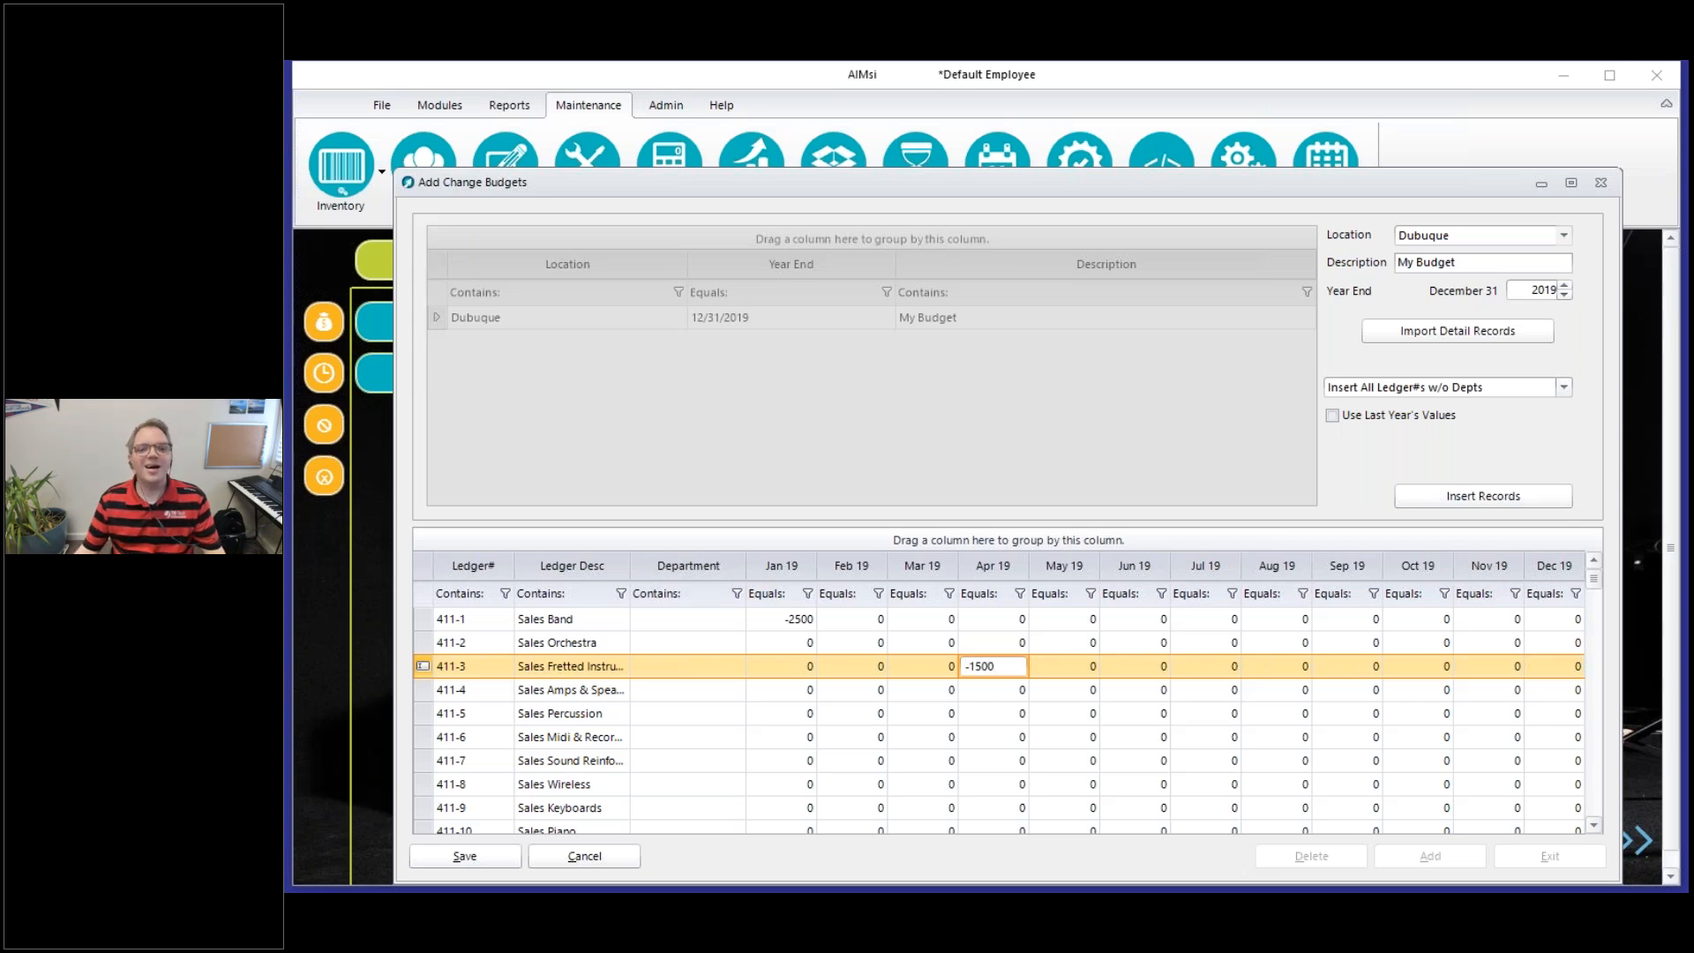
Set the April 2019 budget amount for ledger 411-4, the amps and speaker sales account, to -500
{"action": "left_click", "coordinate": [968, 689]}
{"action": "type", "text": "-"}
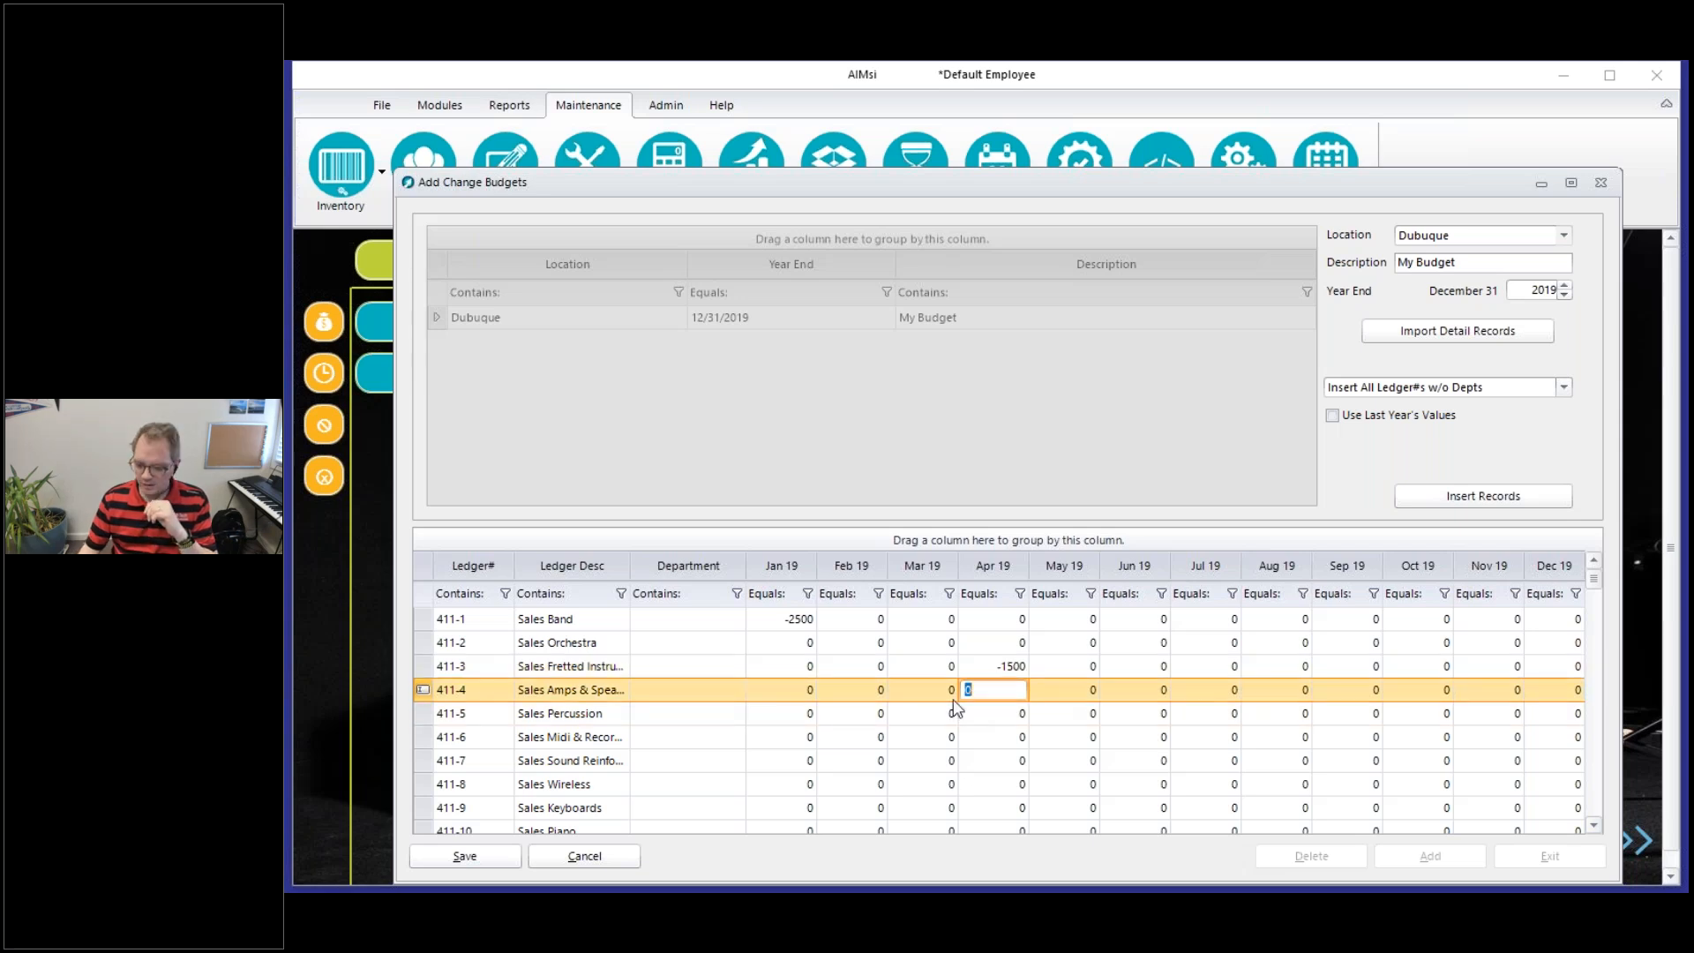
{"action": "type", "text": "500"}
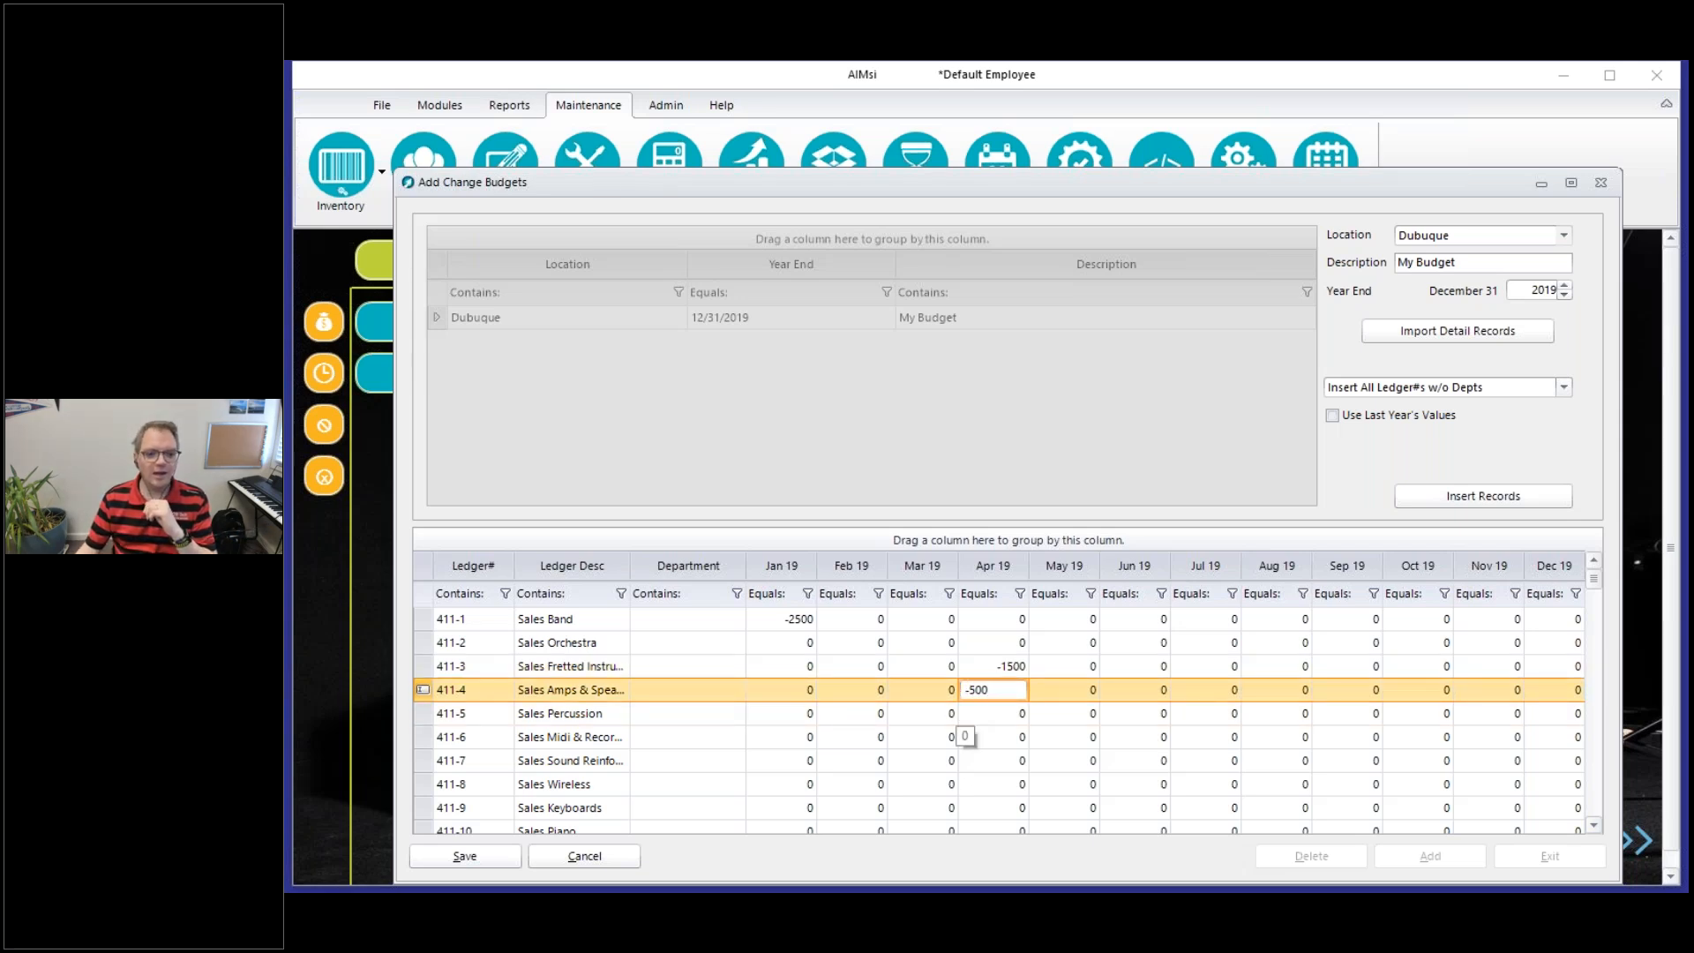
Set the April 2019 budget amounts for ledgers 412-2 Cost Orchestra and 412-3, the fretted instrument cost account, to 800 each
{"action": "scroll", "coordinate": [1599, 780], "scroll_direction": "down", "scroll_amount": 3}
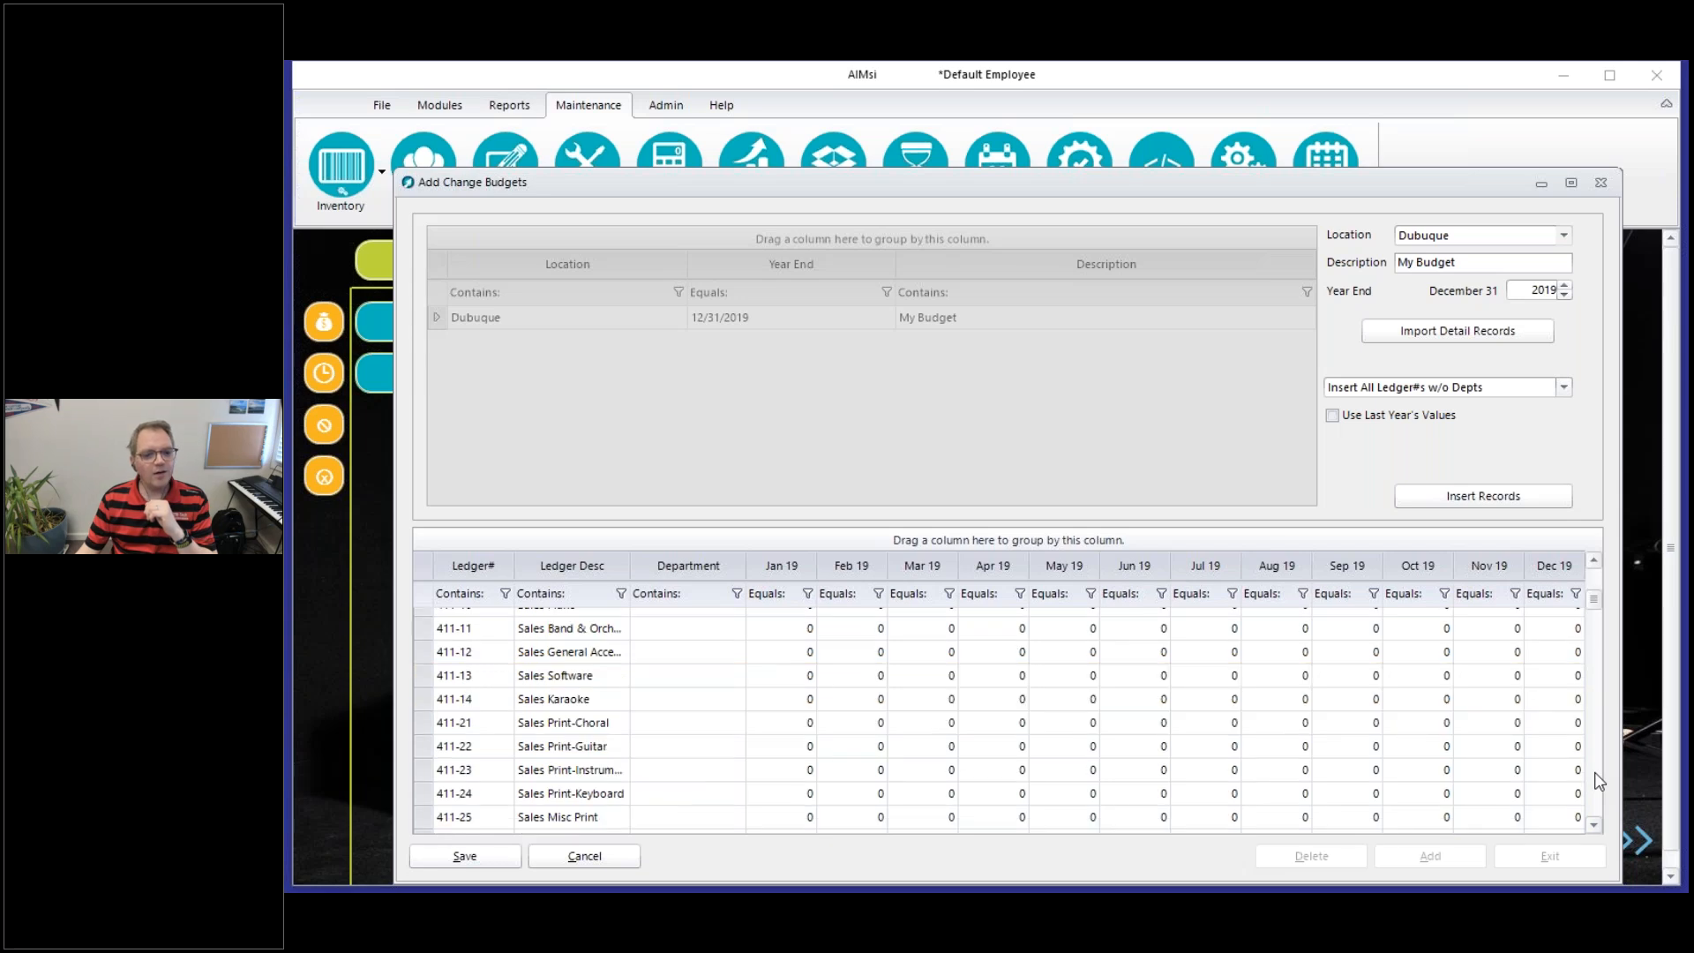
{"action": "scroll", "coordinate": [1598, 781], "scroll_direction": "down", "scroll_amount": 3}
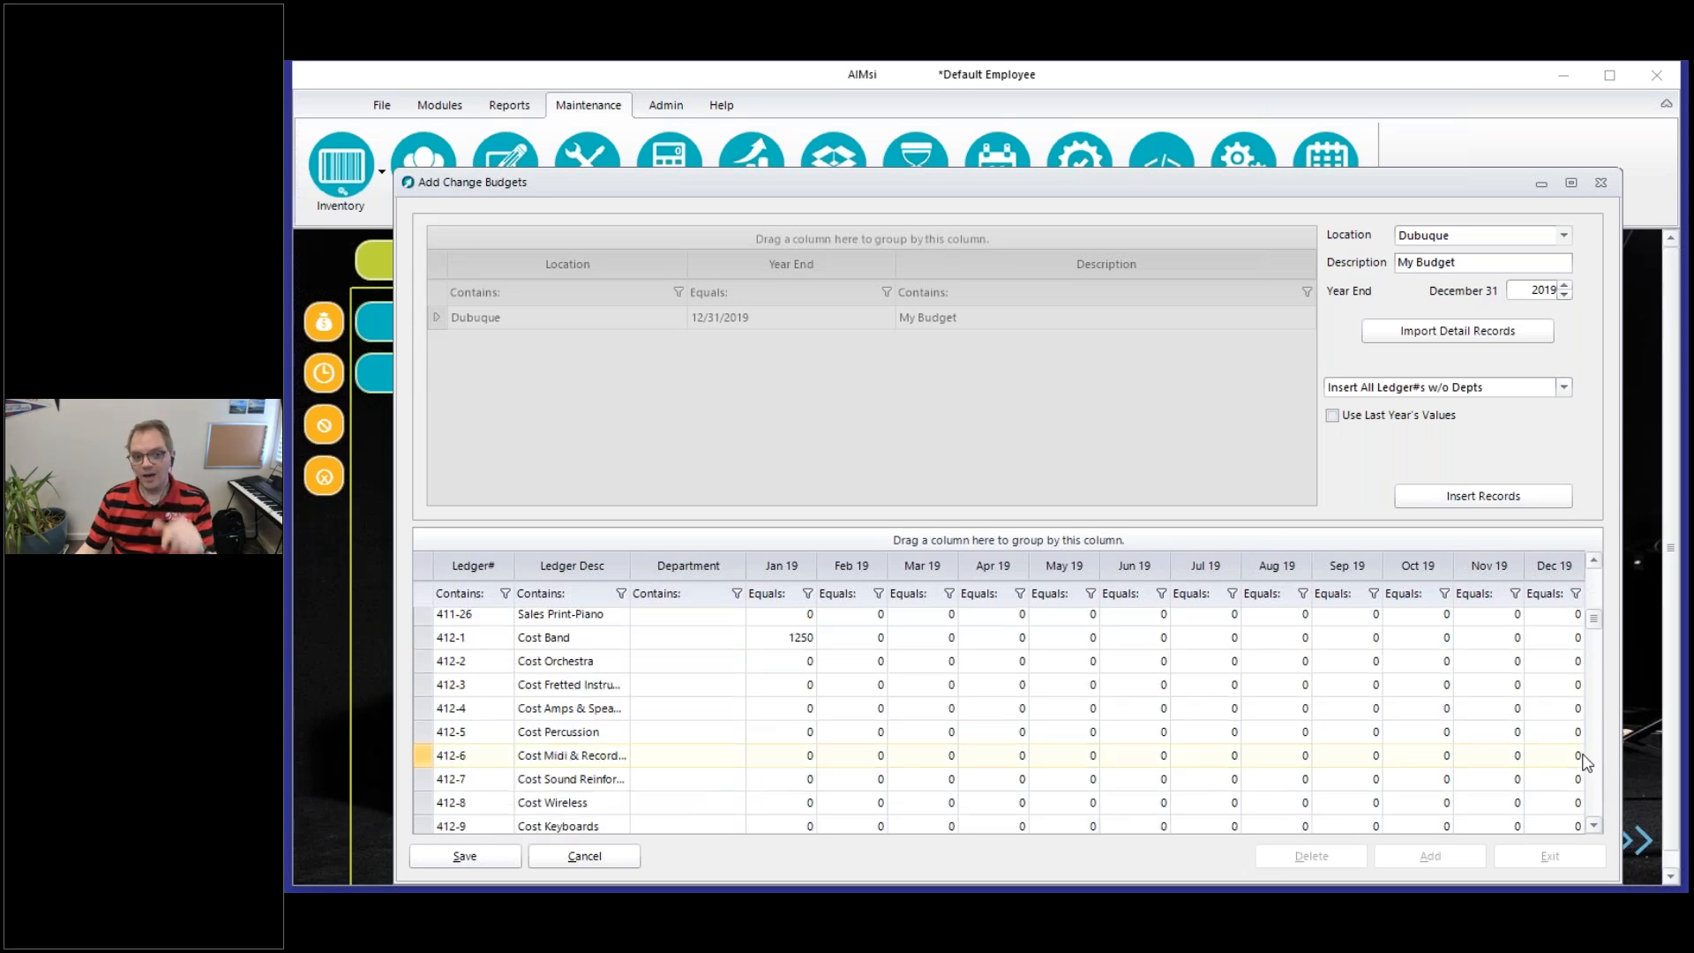
{"action": "left_click", "coordinate": [978, 661]}
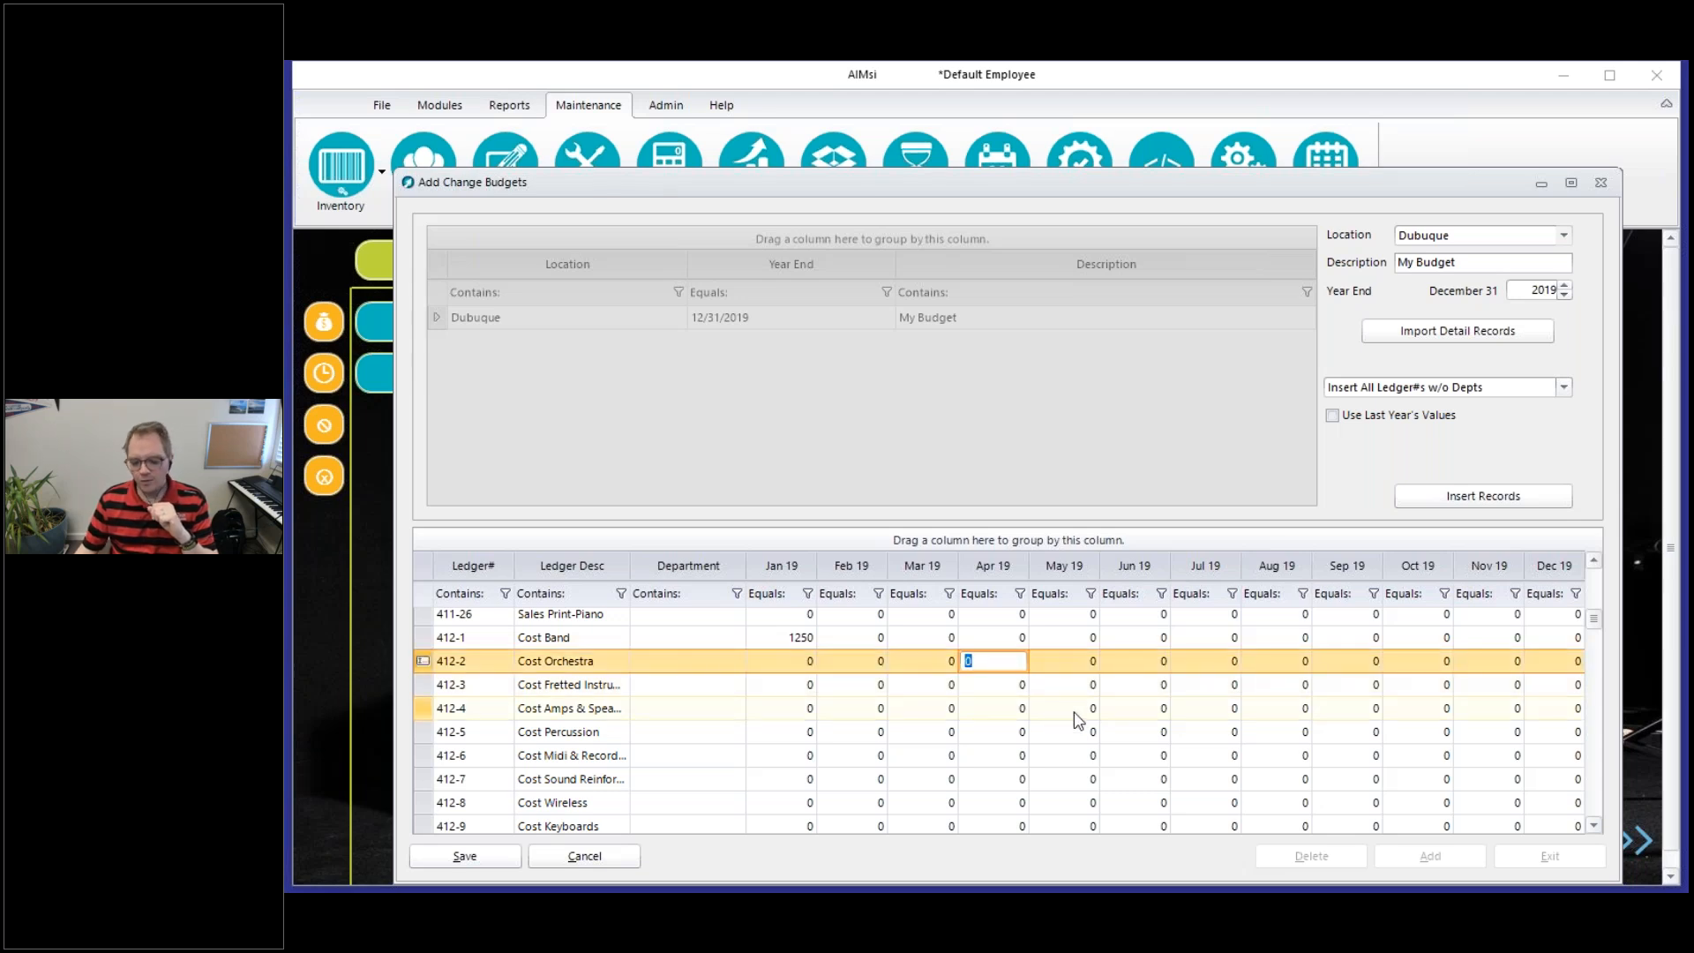
{"action": "type", "text": "800"}
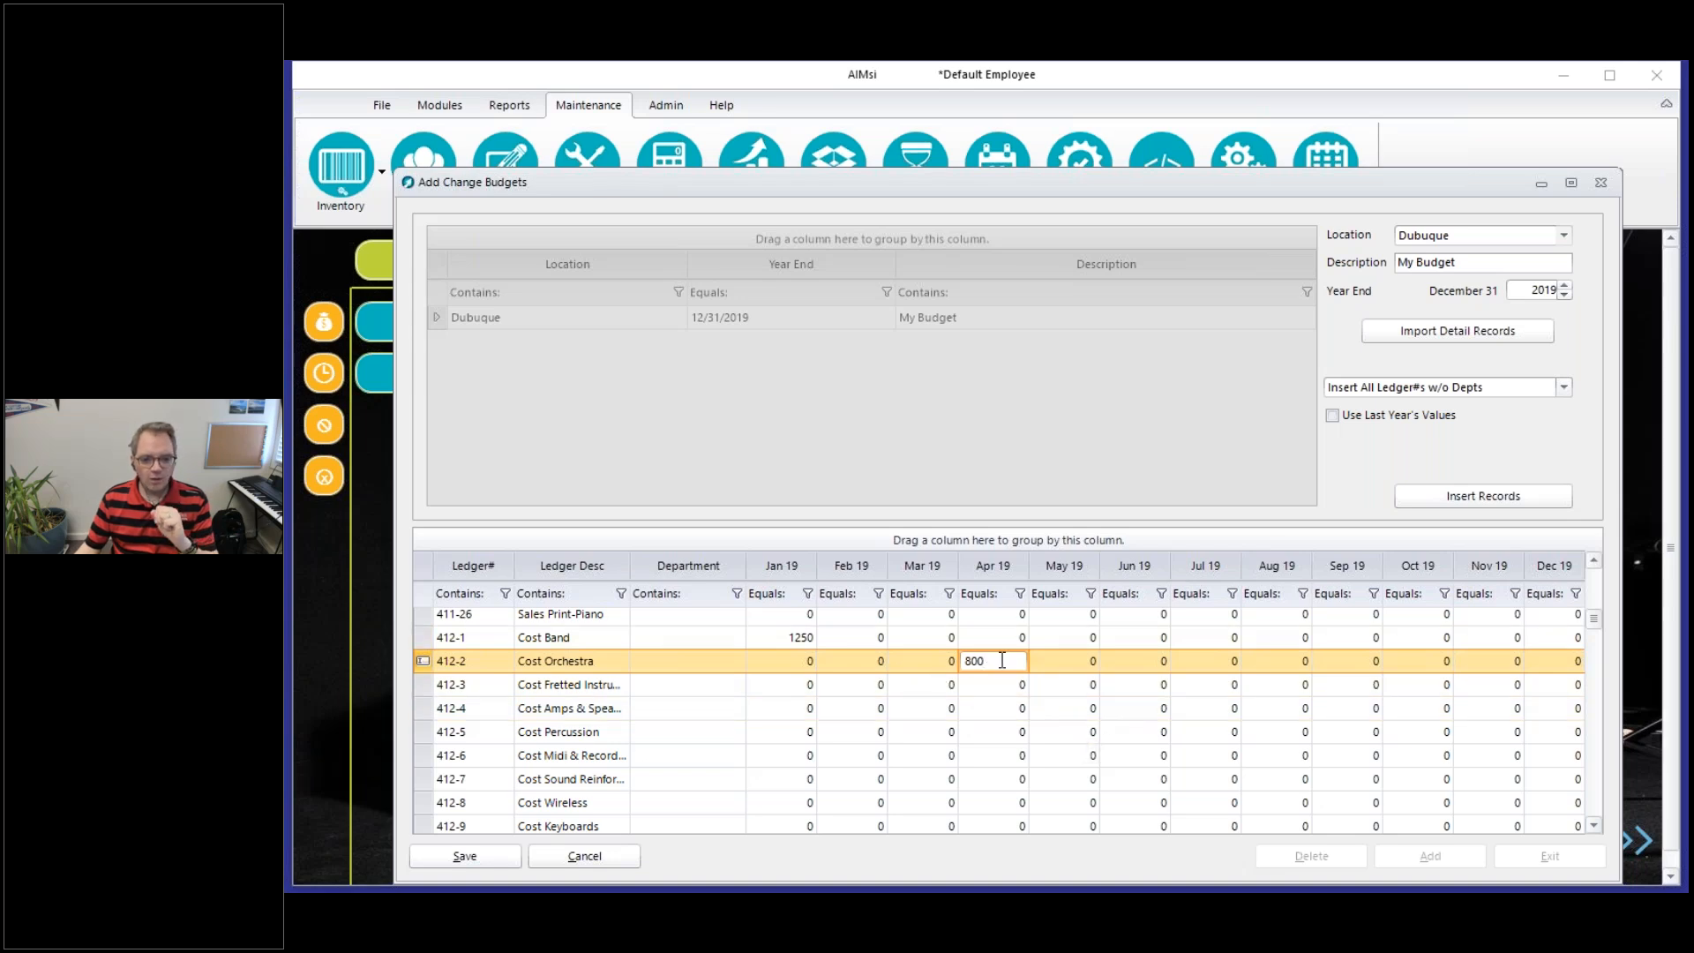
{"action": "left_click", "coordinate": [981, 686]}
{"action": "type", "text": "800"}
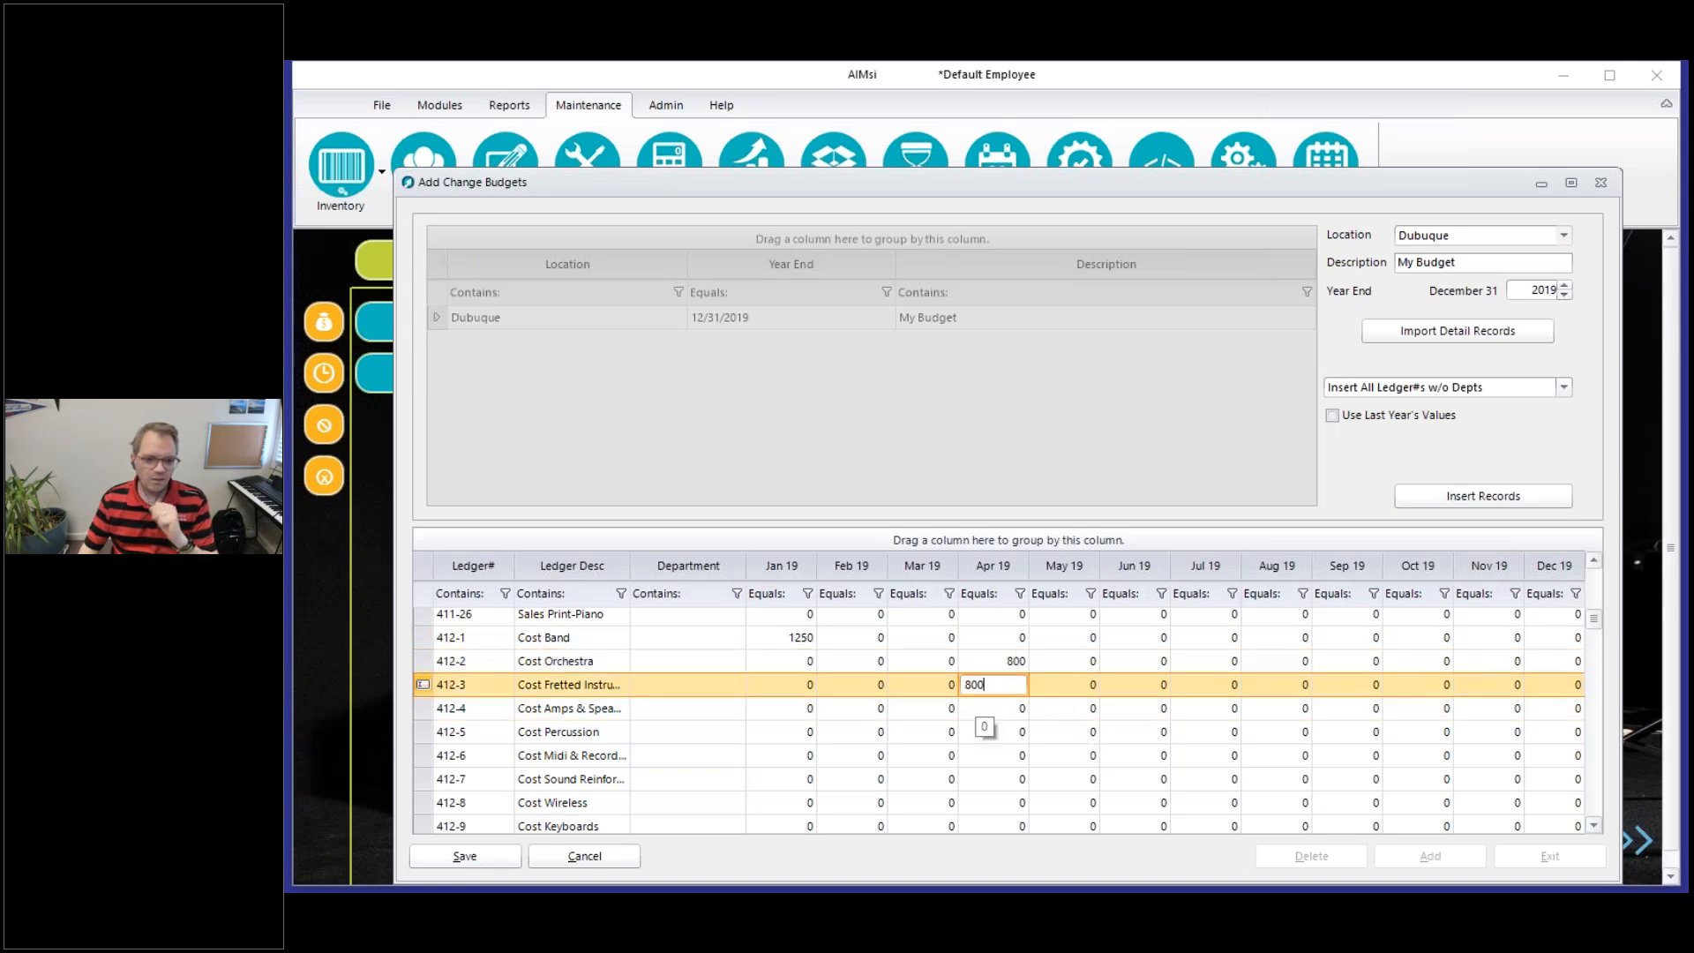
Clear the April 2019 budget amount for ledger 412-2 Cost Orchestra
{"action": "left_click", "coordinate": [977, 708]}
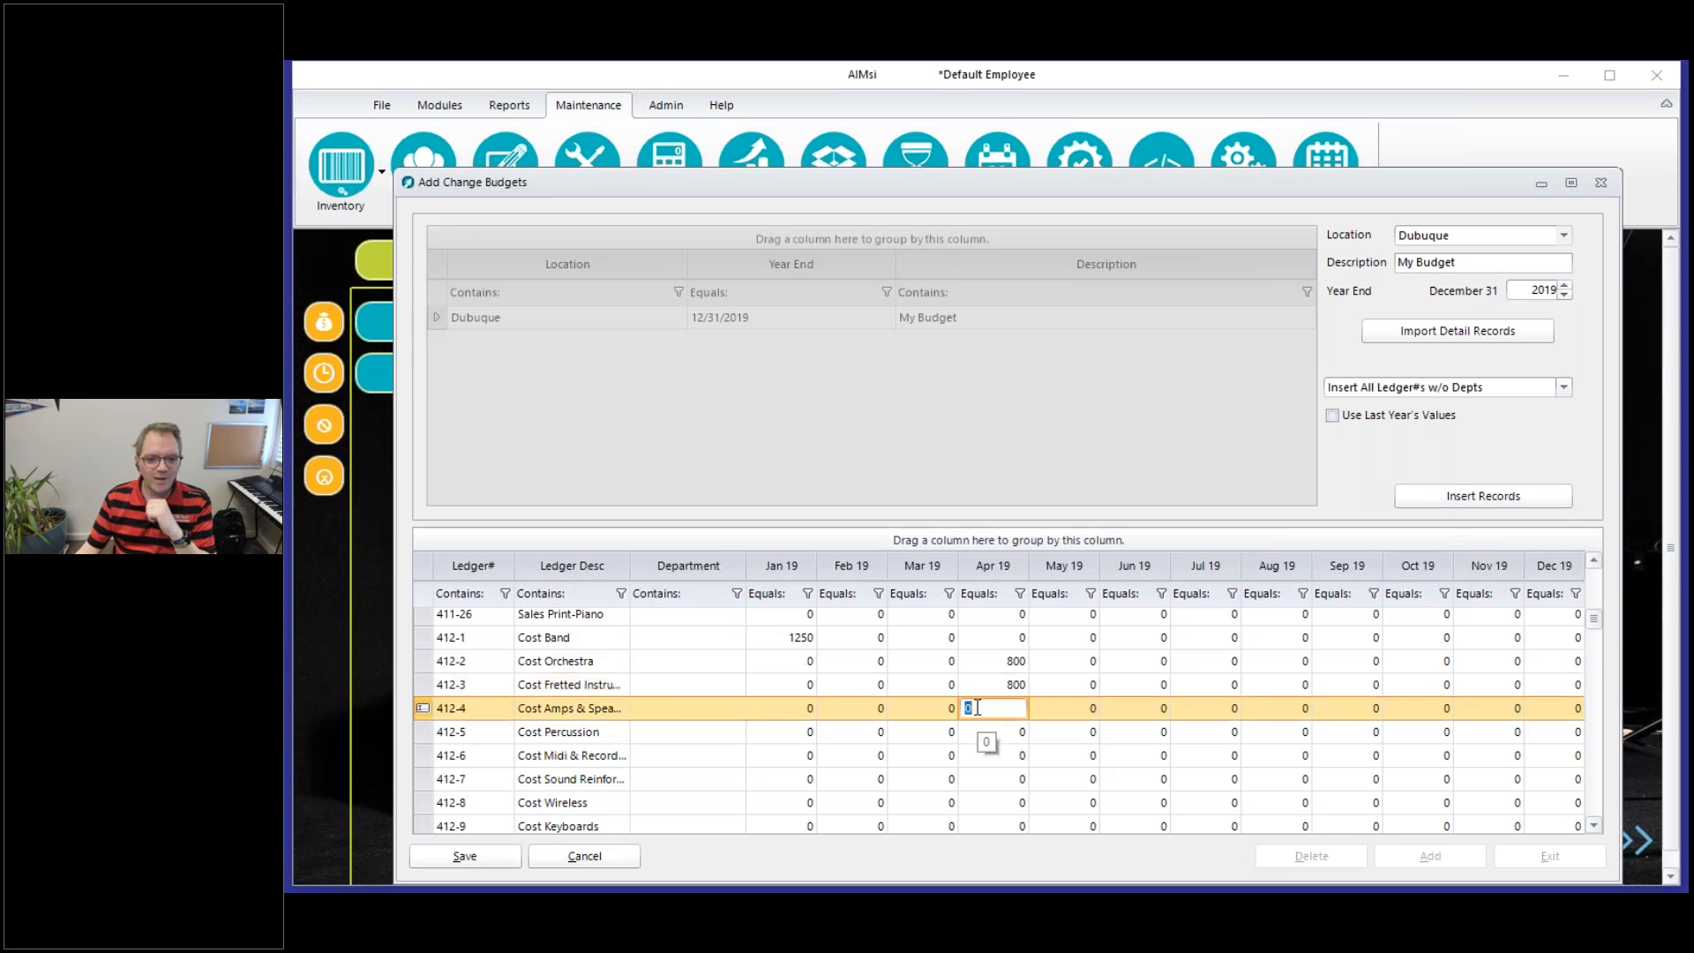
{"action": "left_click", "coordinate": [993, 663]}
{"action": "key", "text": "BackSpace"}
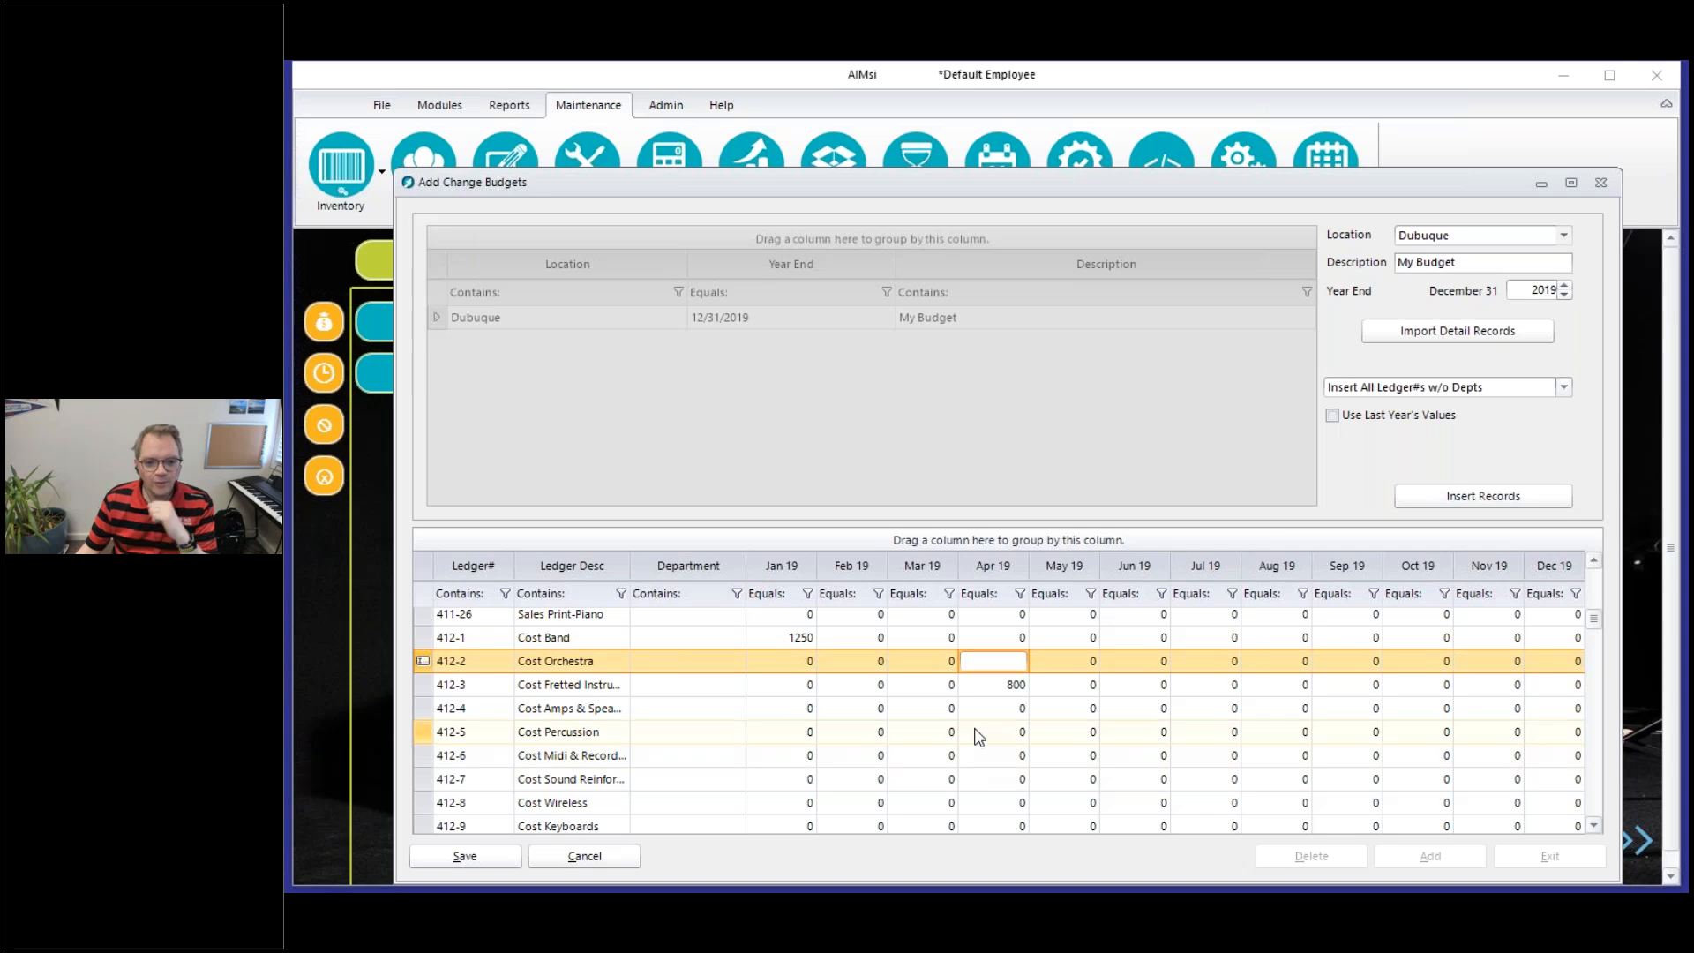
Set the April 2019 budget amount for ledger 412-4, the amps and speaker cost account, to 170 and save the budget
{"action": "left_click", "coordinate": [977, 709]}
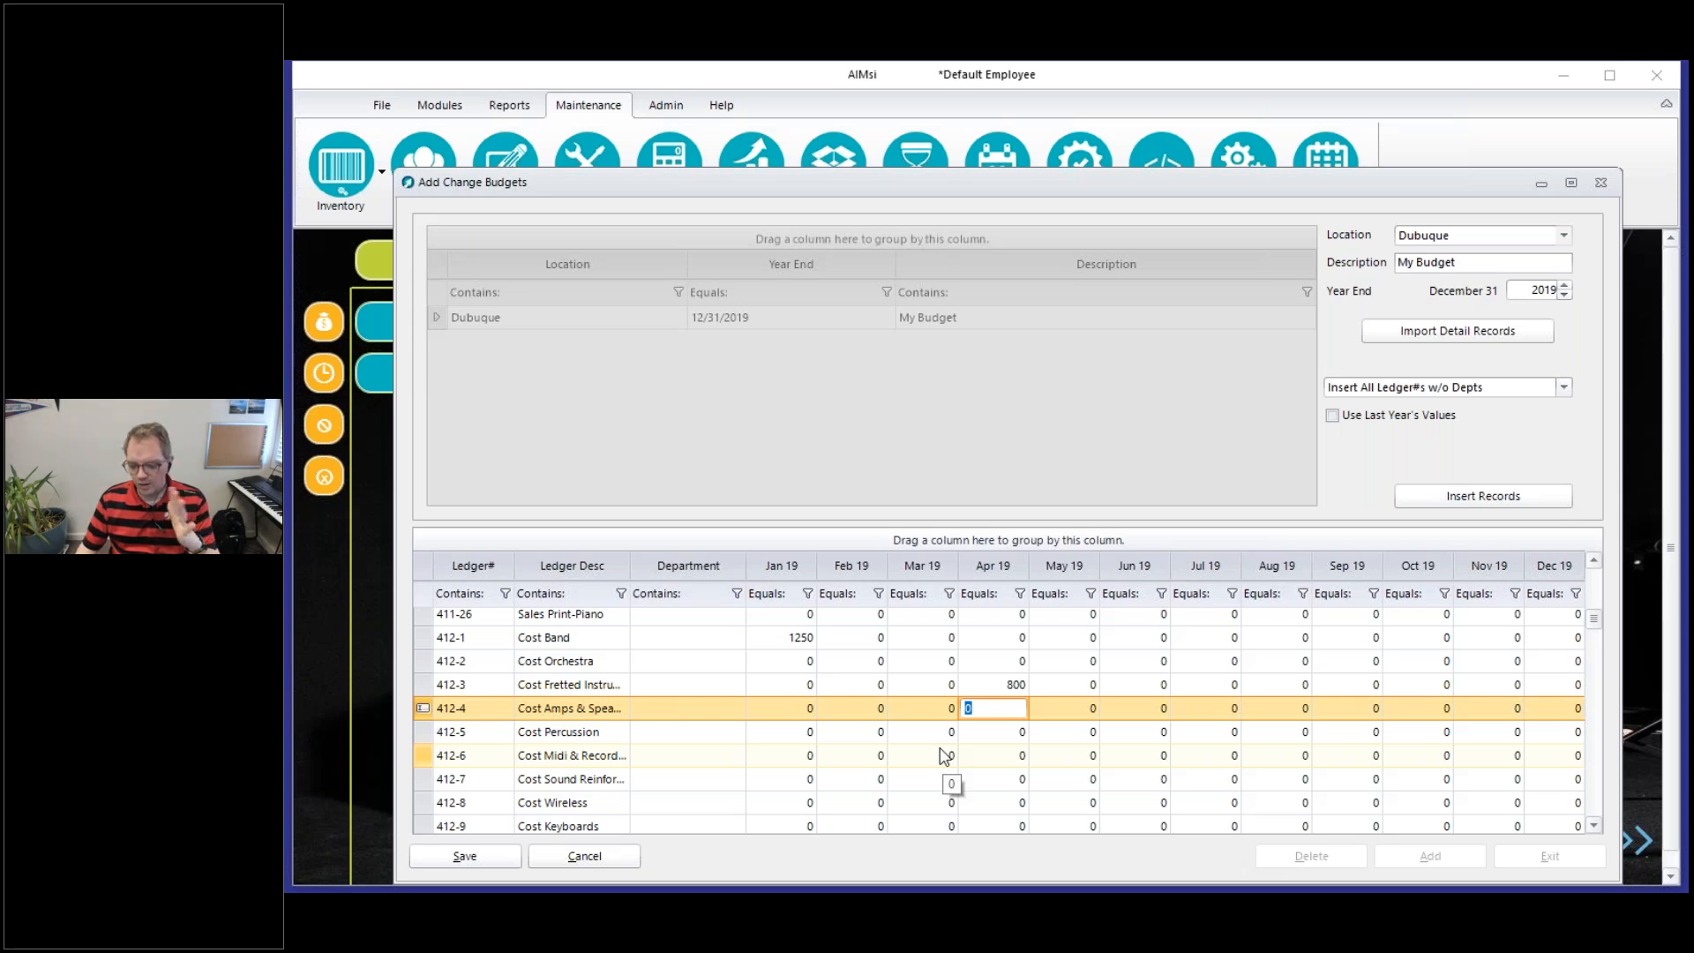
{"action": "type", "text": "170"}
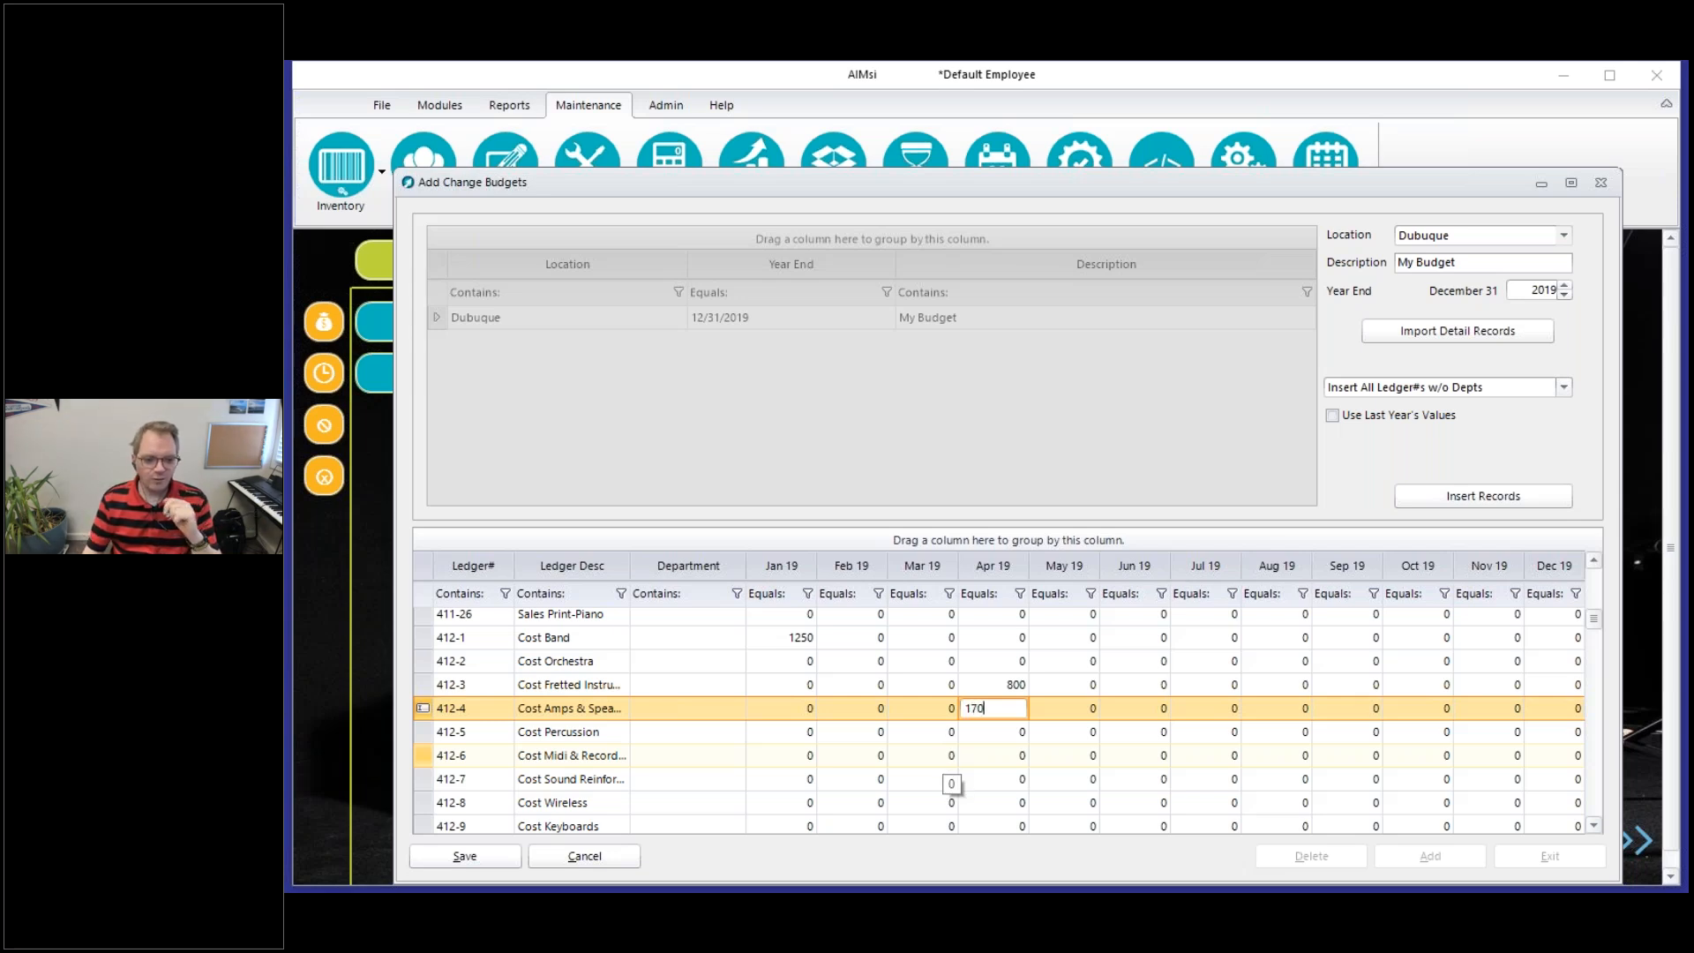
{"action": "left_click", "coordinate": [496, 861]}
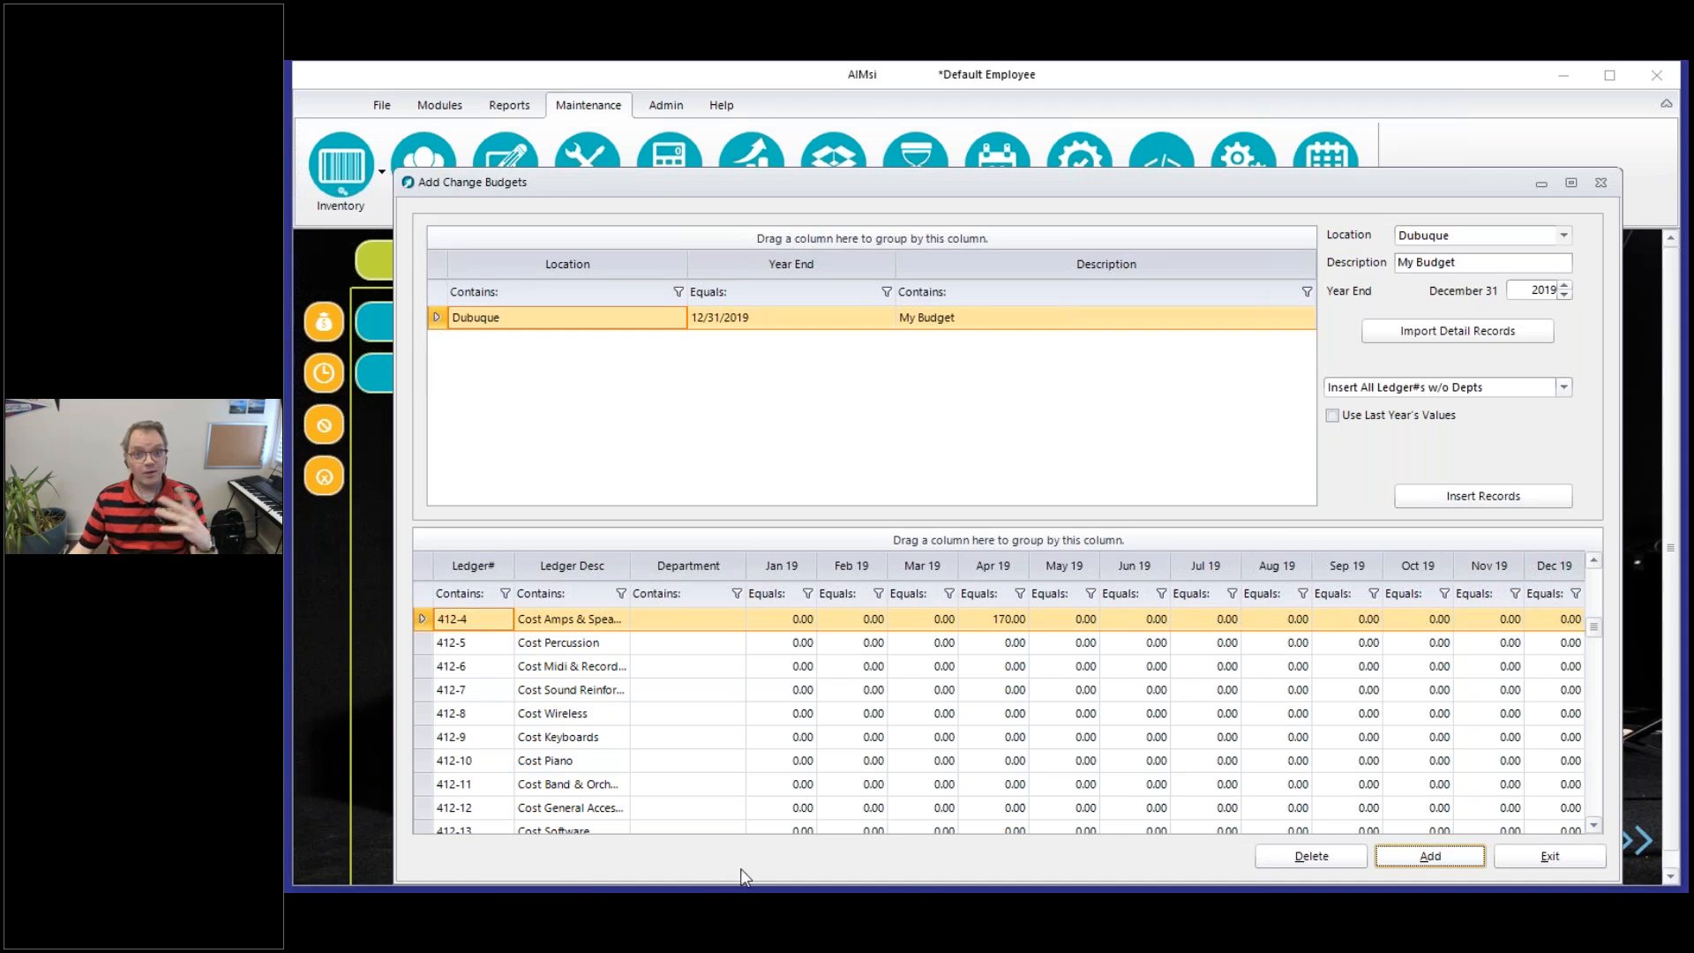
Close the budget maintenance window and open the Budget Comparison report from the general ledger reports
{"action": "left_click", "coordinate": [1517, 860]}
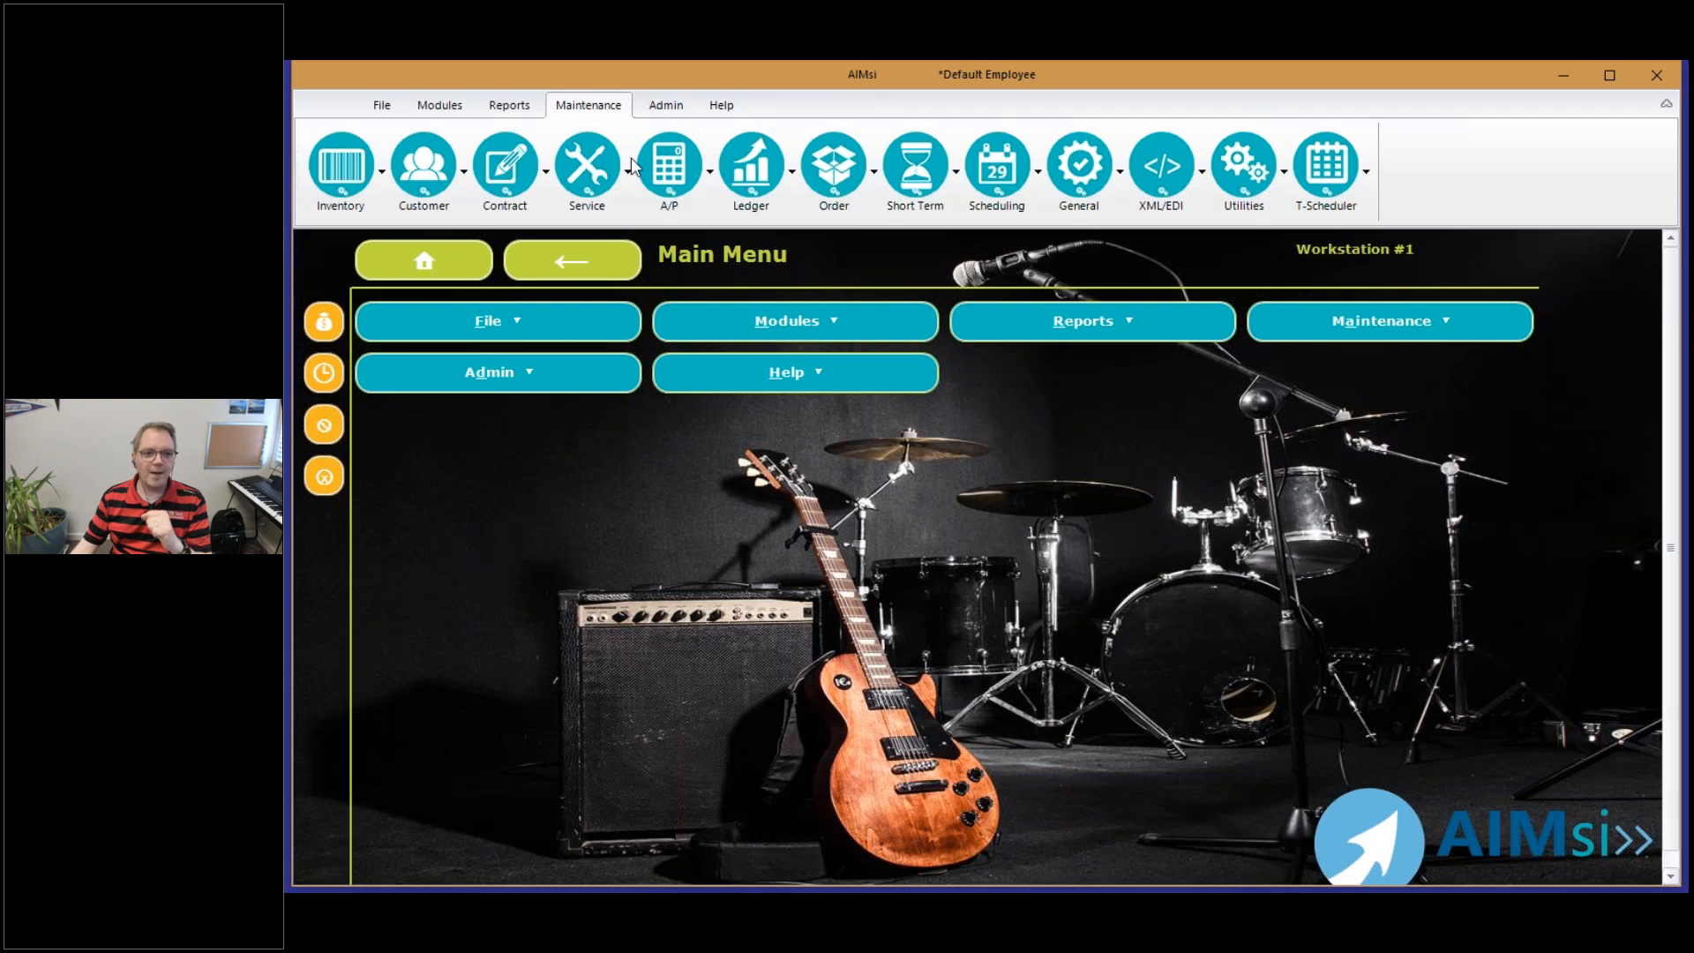
{"action": "left_click", "coordinate": [518, 108]}
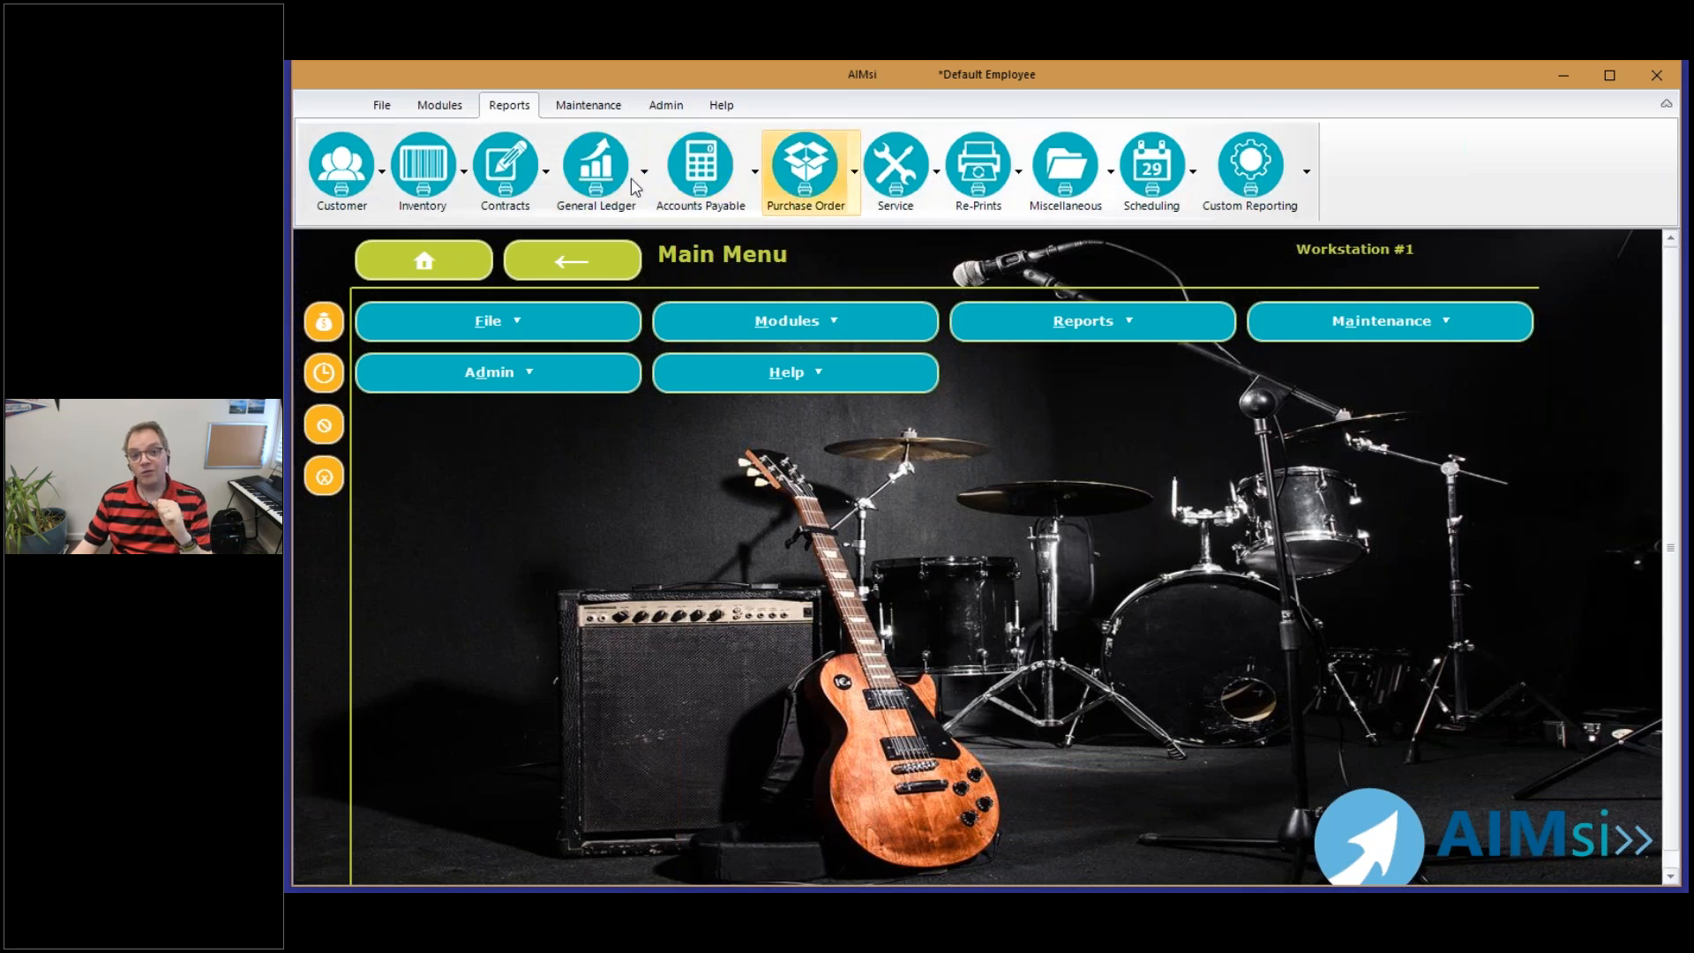
{"action": "left_click", "coordinate": [596, 172]}
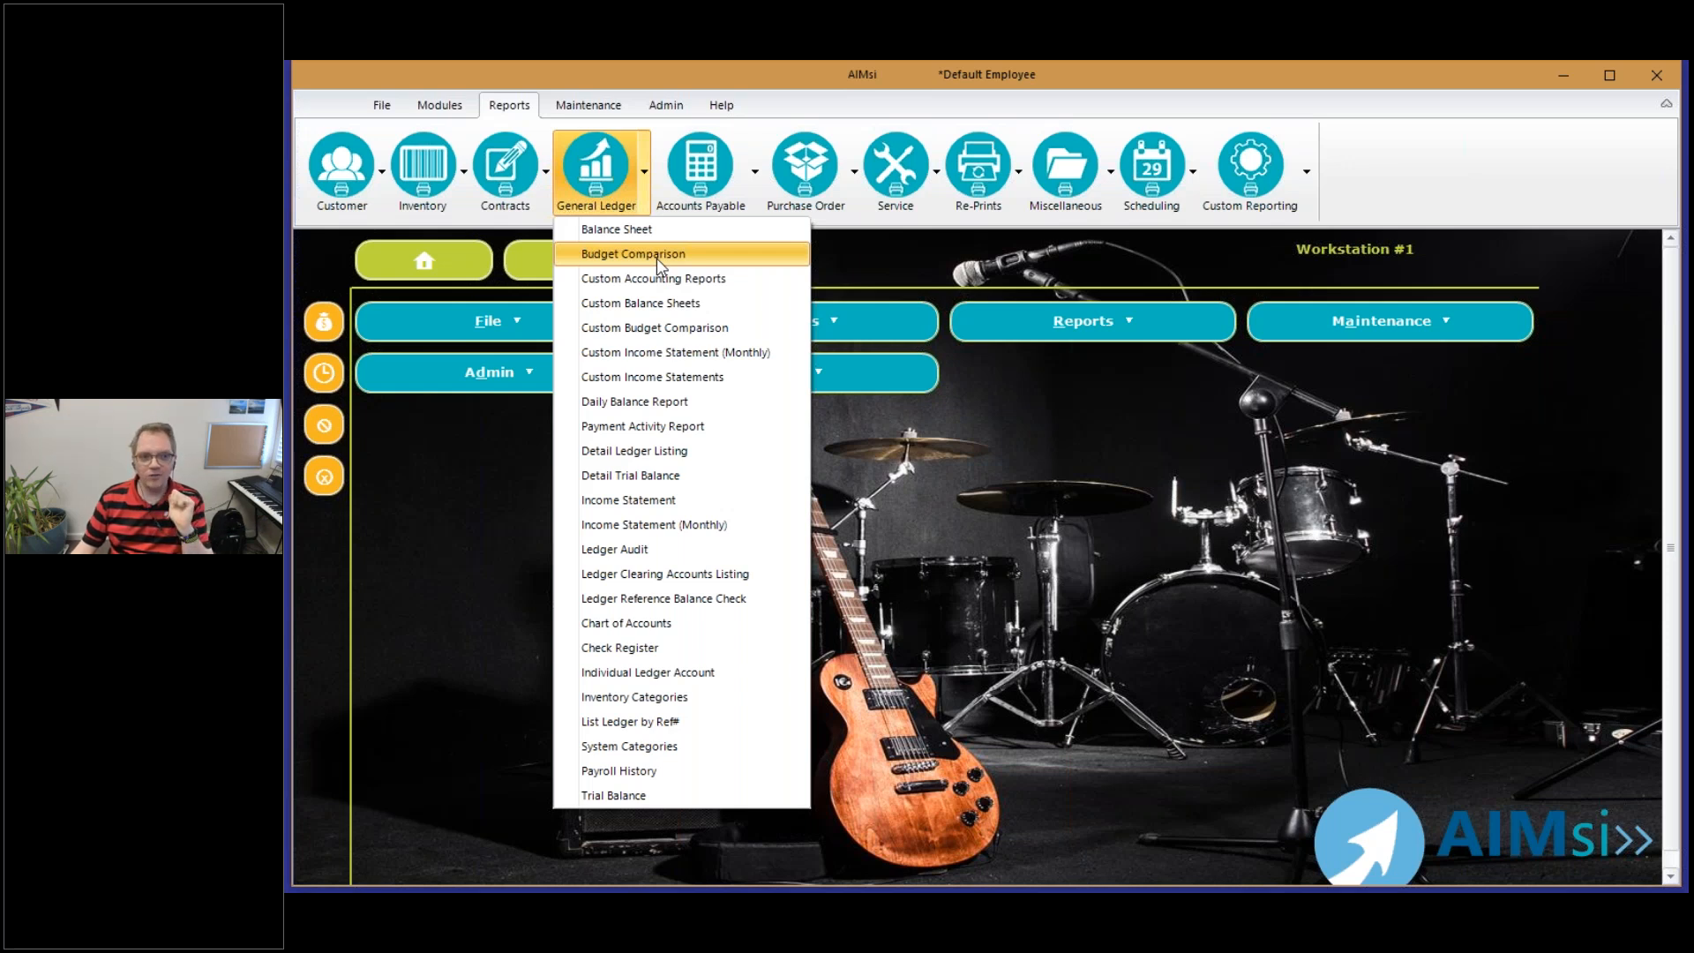
{"action": "left_click", "coordinate": [656, 258]}
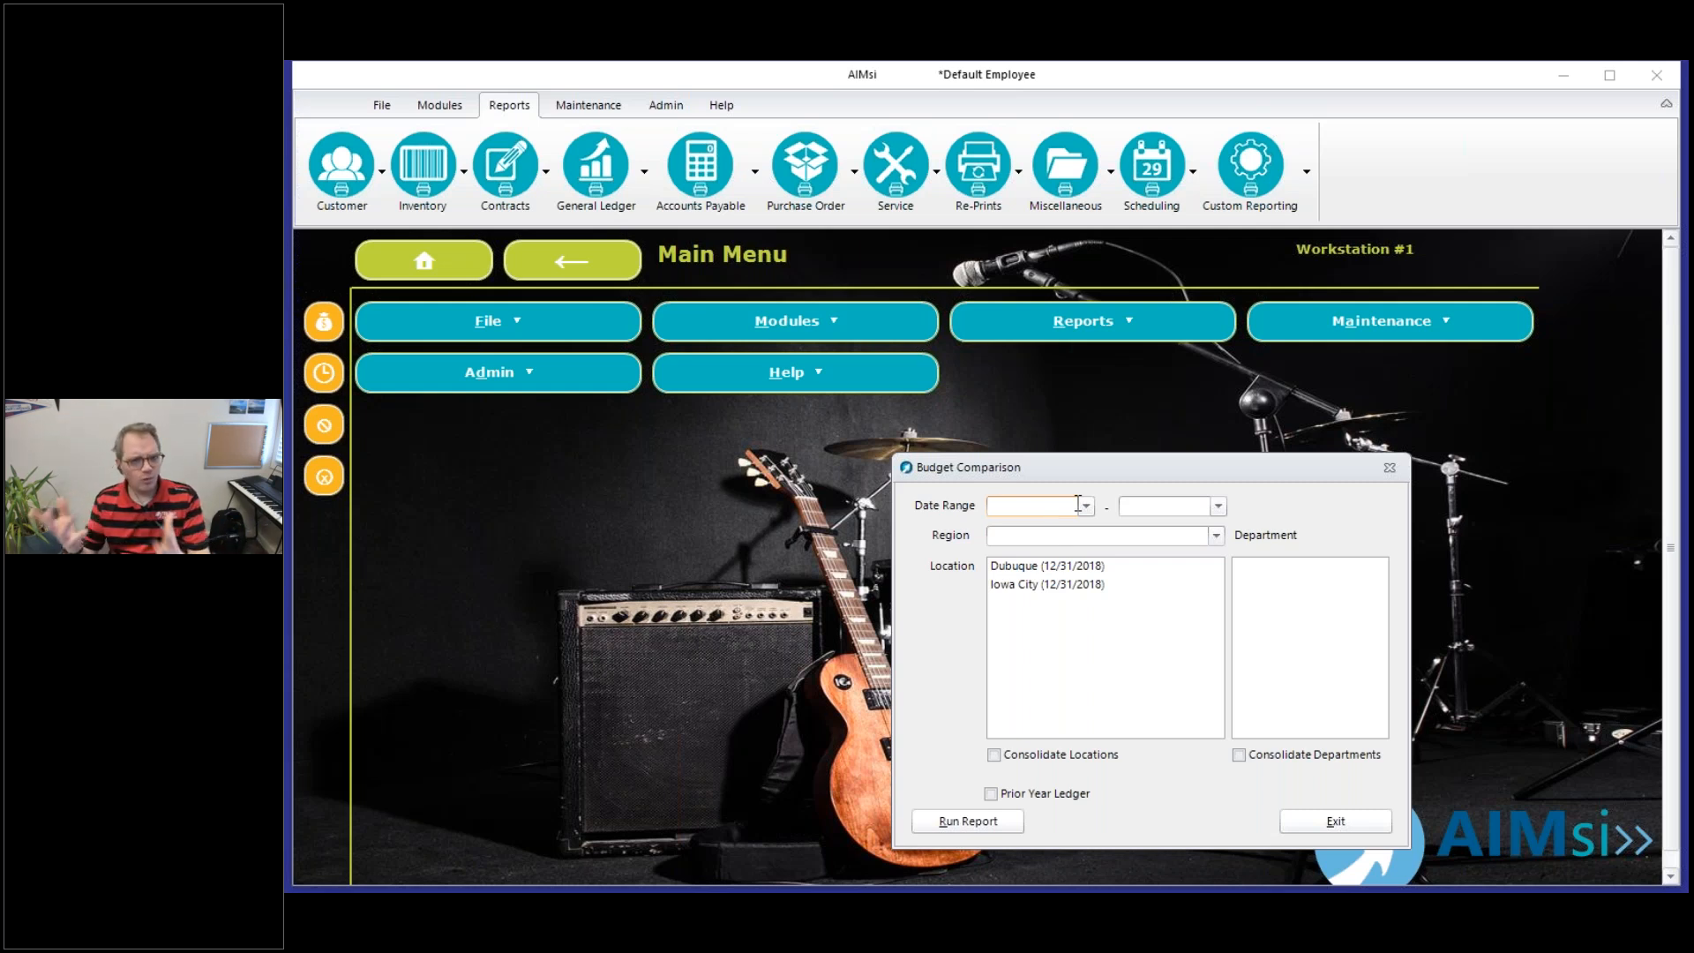
Set the Budget Comparison date range to 4/1/2019 through 4/22/2019
{"action": "type", "text": "0401"}
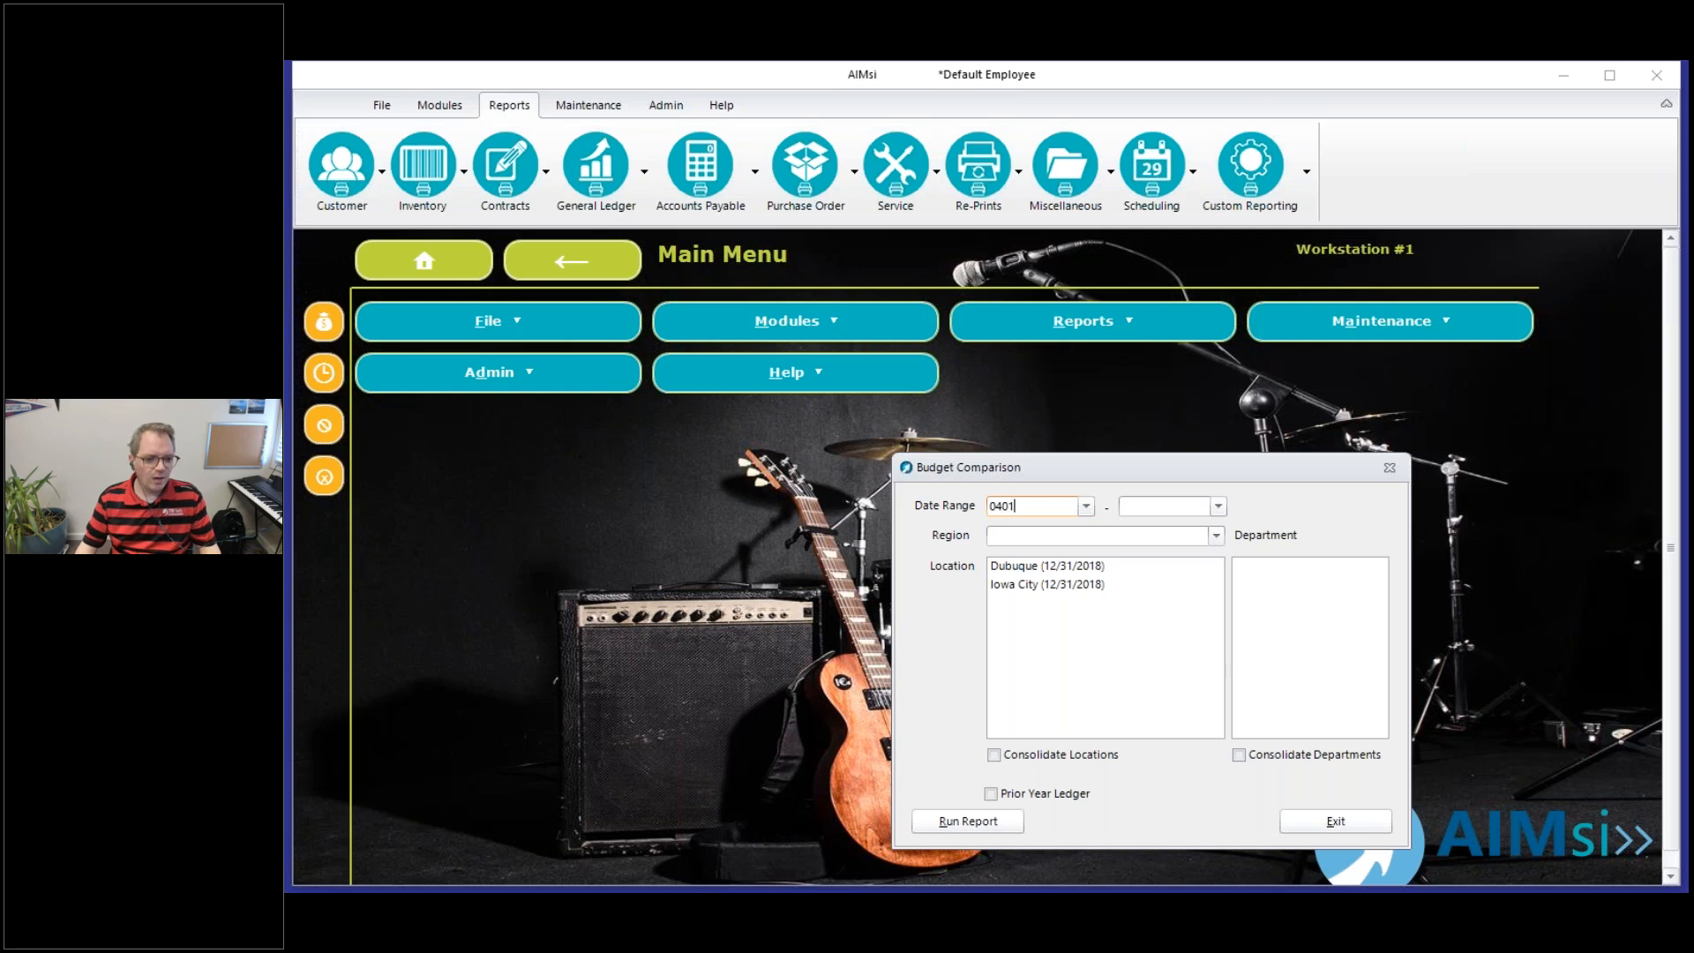
{"action": "key", "text": "Tab"}
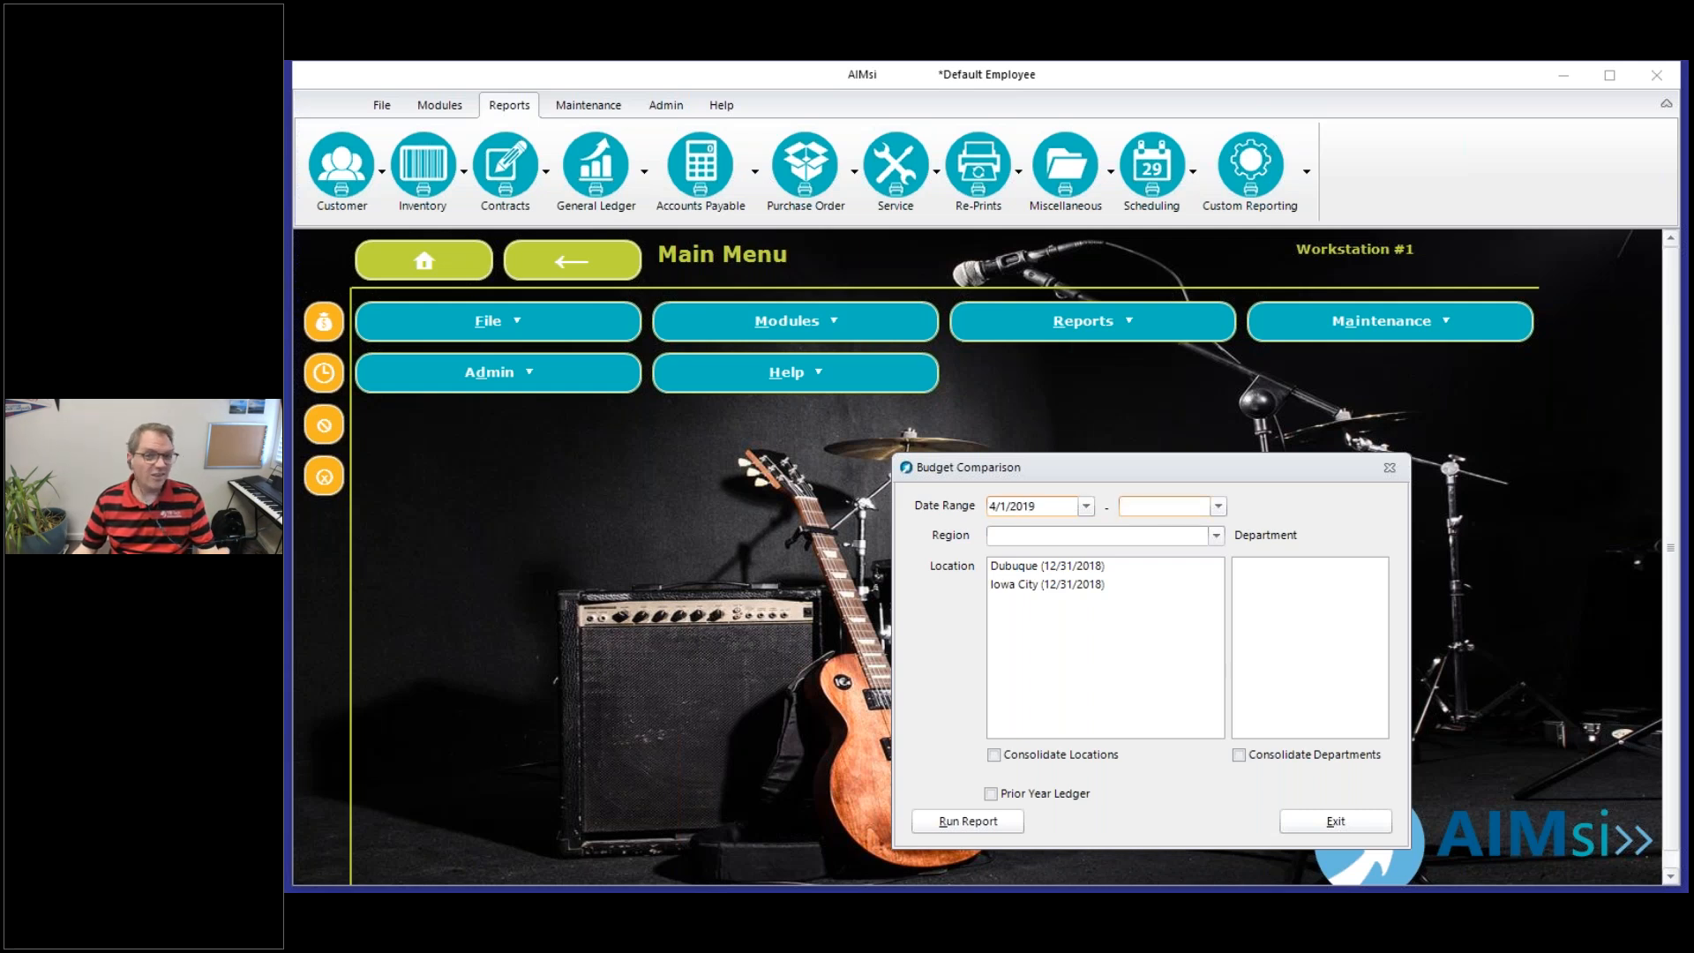
{"action": "key", "text": "t"}
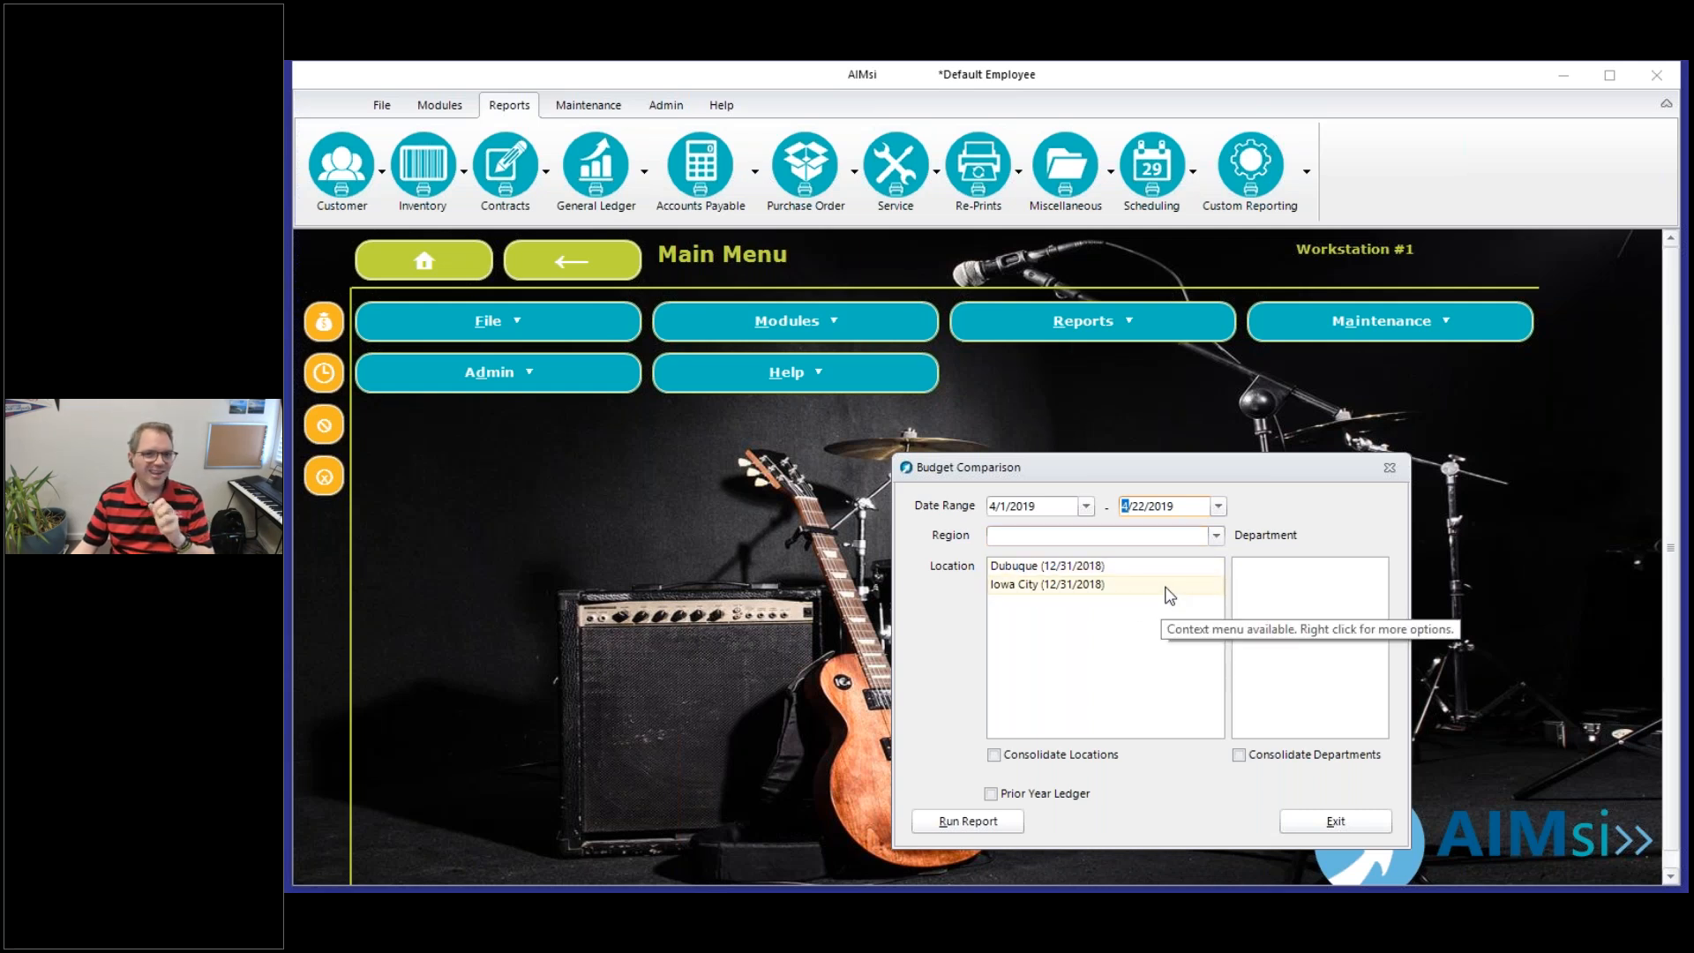
{"action": "left_click", "coordinate": [1064, 568]}
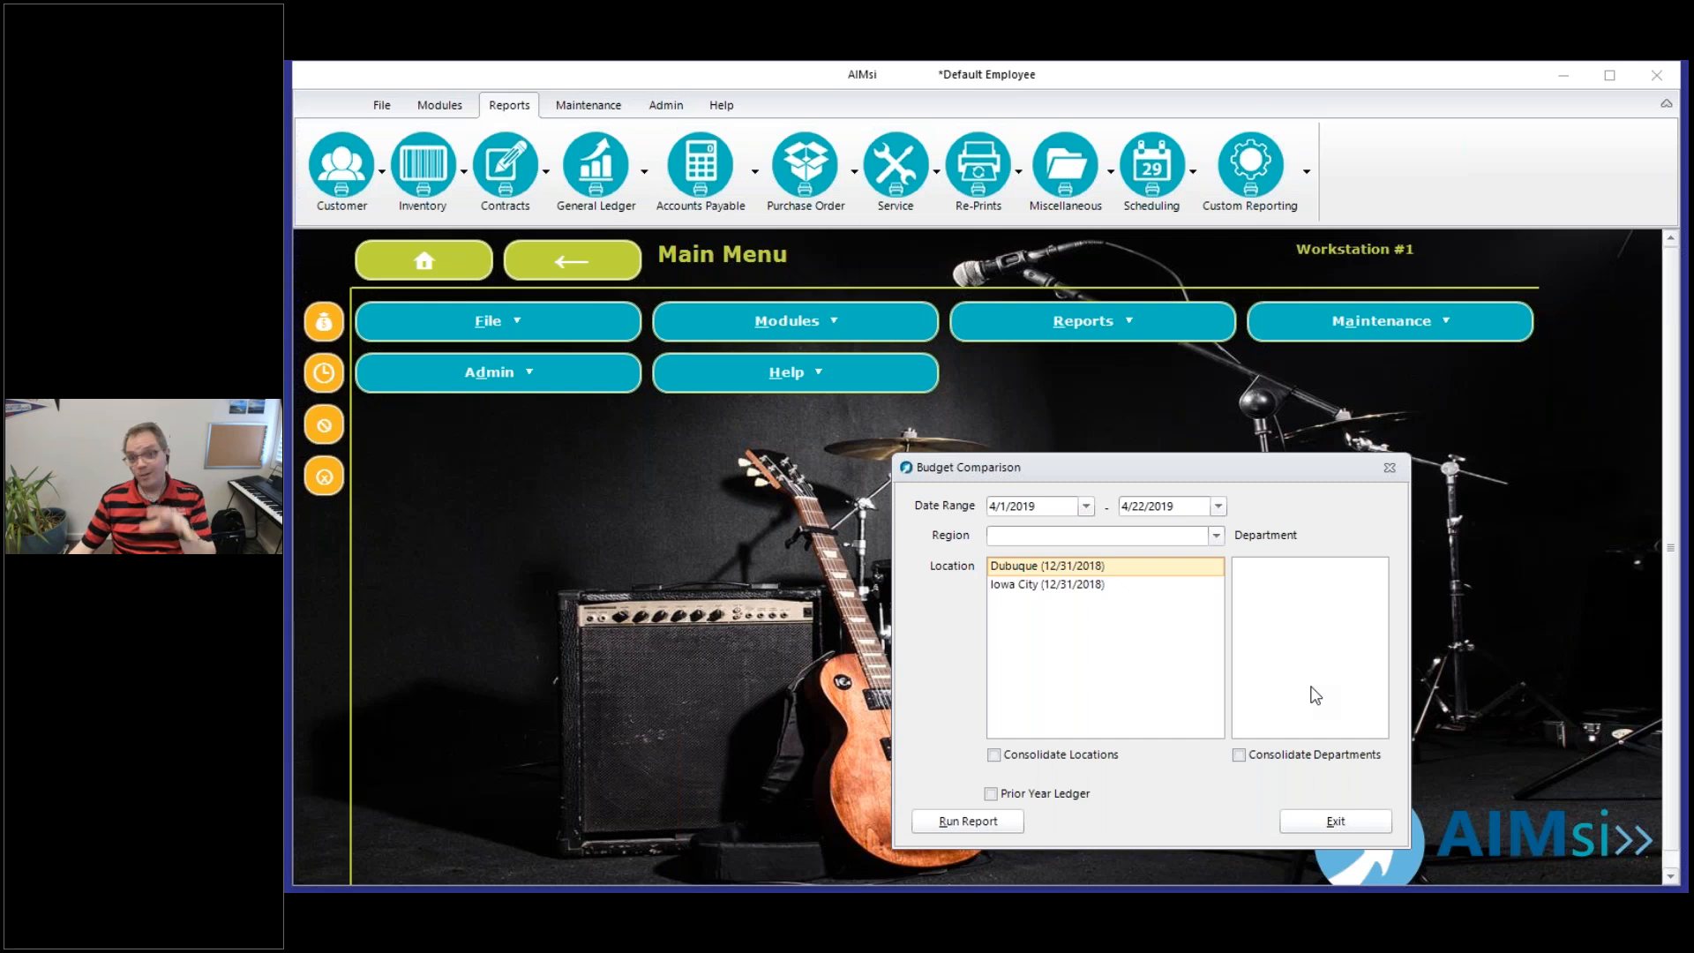
{"action": "left_click", "coordinate": [1058, 586]}
{"action": "left_click", "coordinate": [1063, 570], "text": "ctrl"}
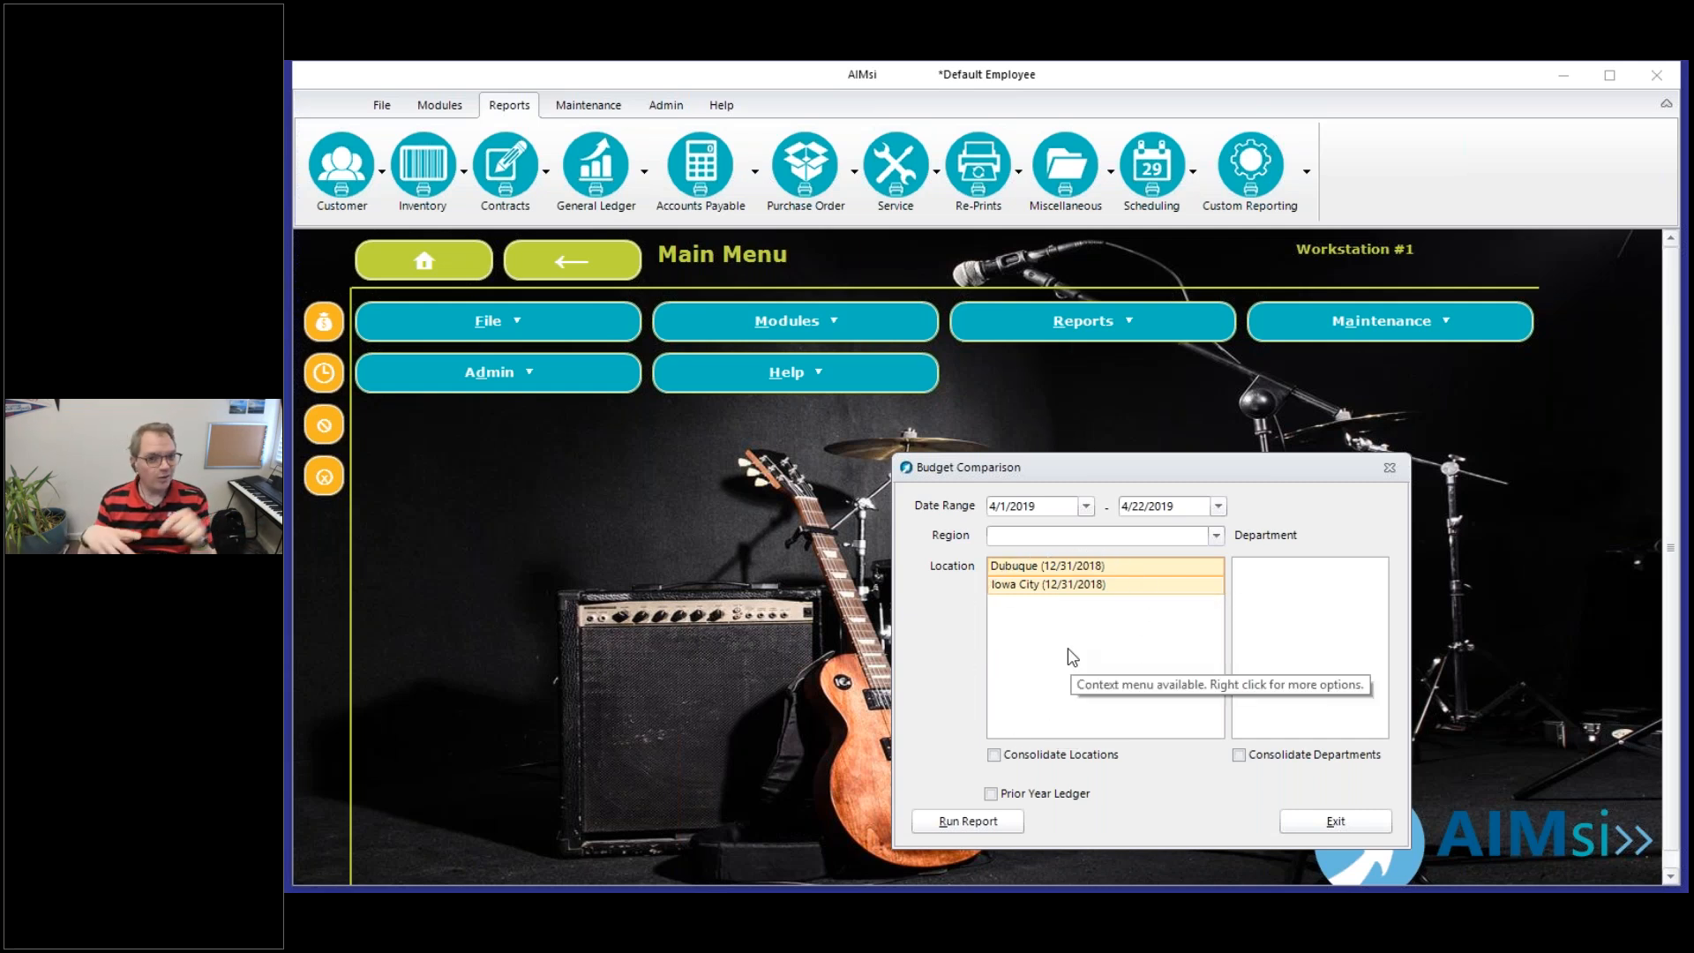
{"action": "left_click", "coordinate": [1018, 569], "text": "ctrl"}
{"action": "left_click", "coordinate": [1017, 585], "text": "ctrl"}
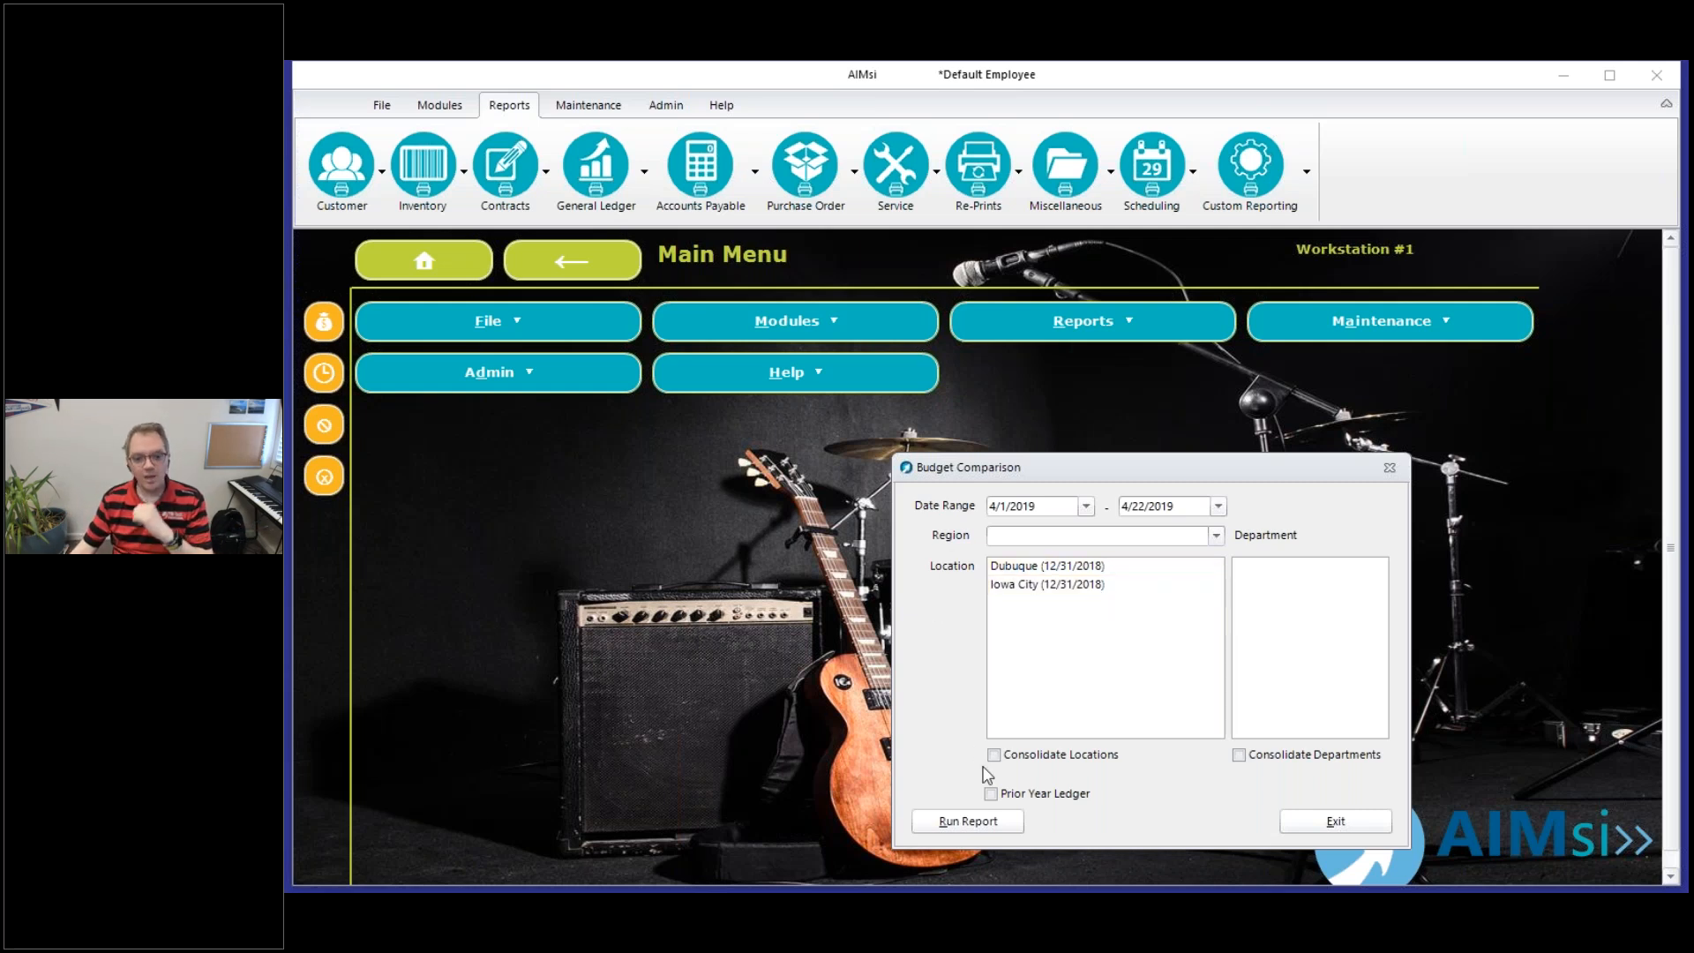
Run the Budget Comparison report with on-screen output
{"action": "left_click", "coordinate": [989, 818]}
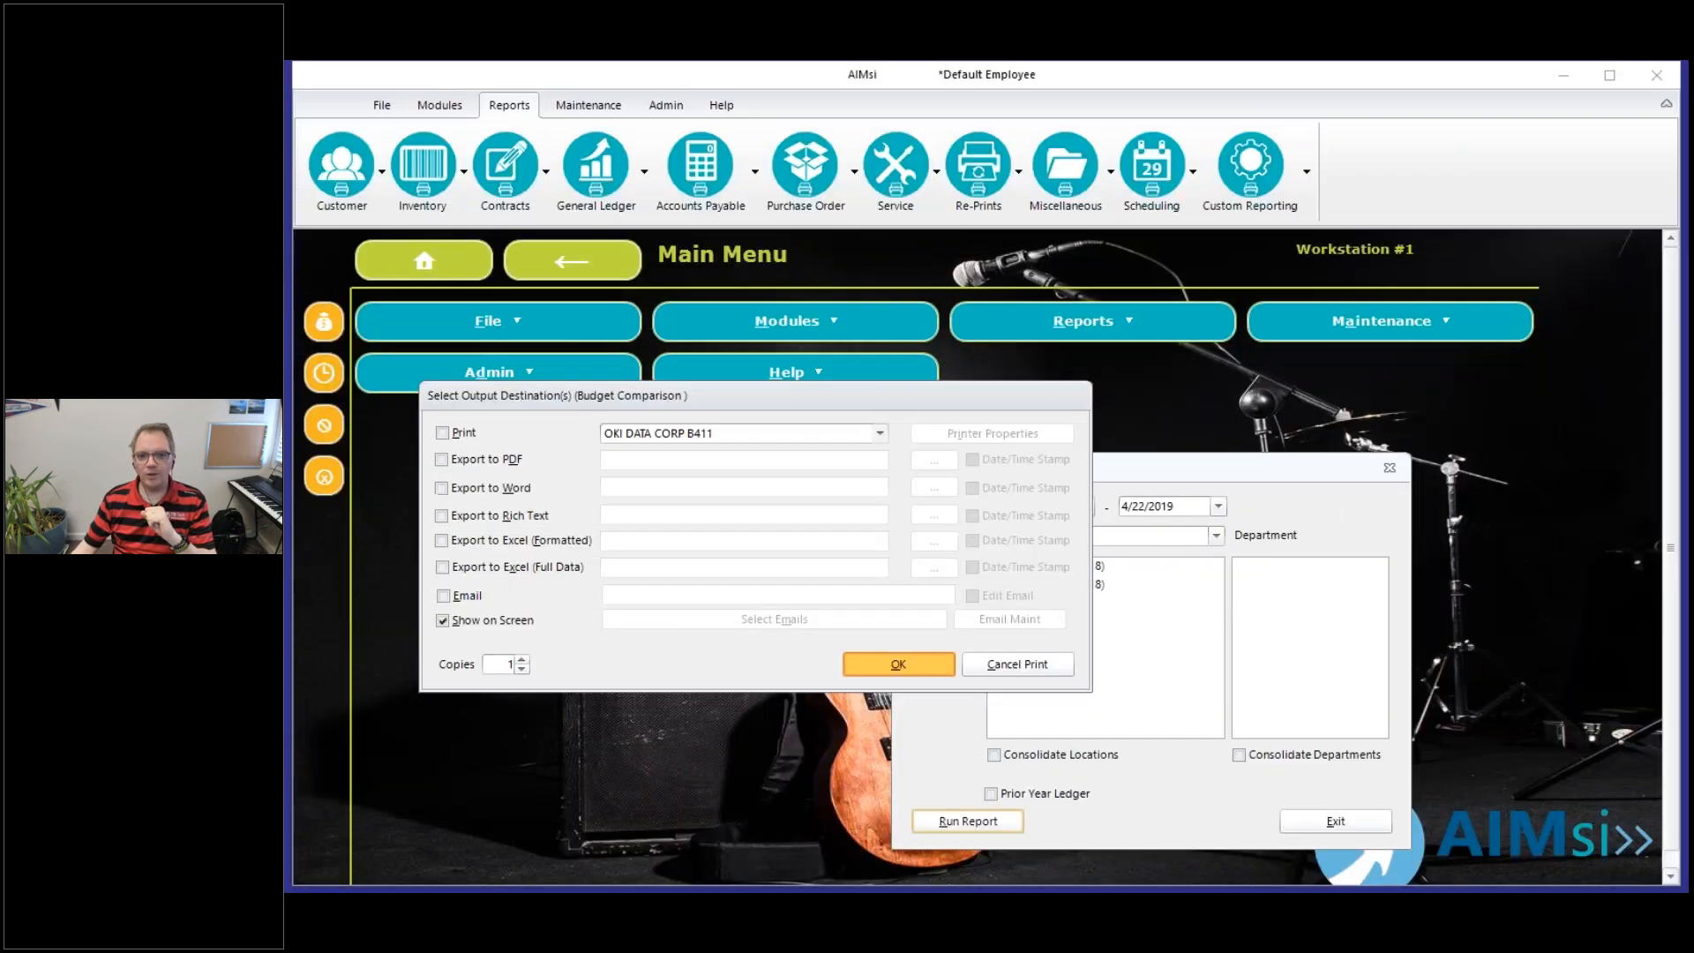
{"action": "left_click", "coordinate": [650, 654]}
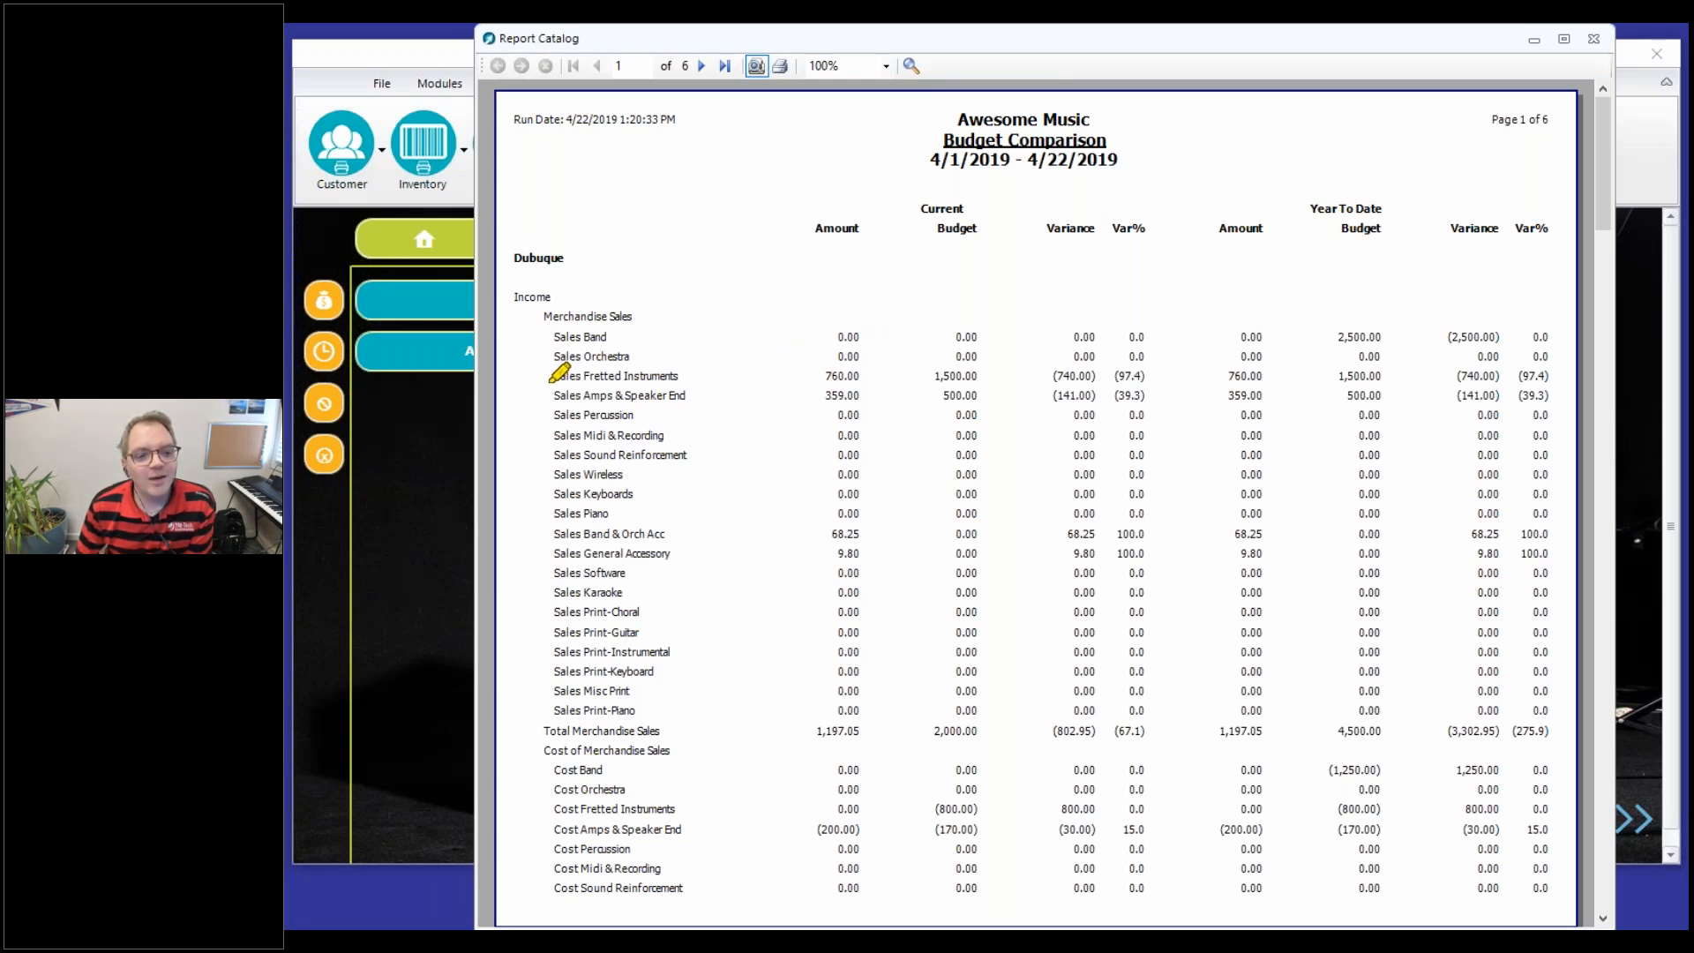
{"action": "left_click_drag", "start_coordinate": [542, 386], "coordinate": [680, 369]}
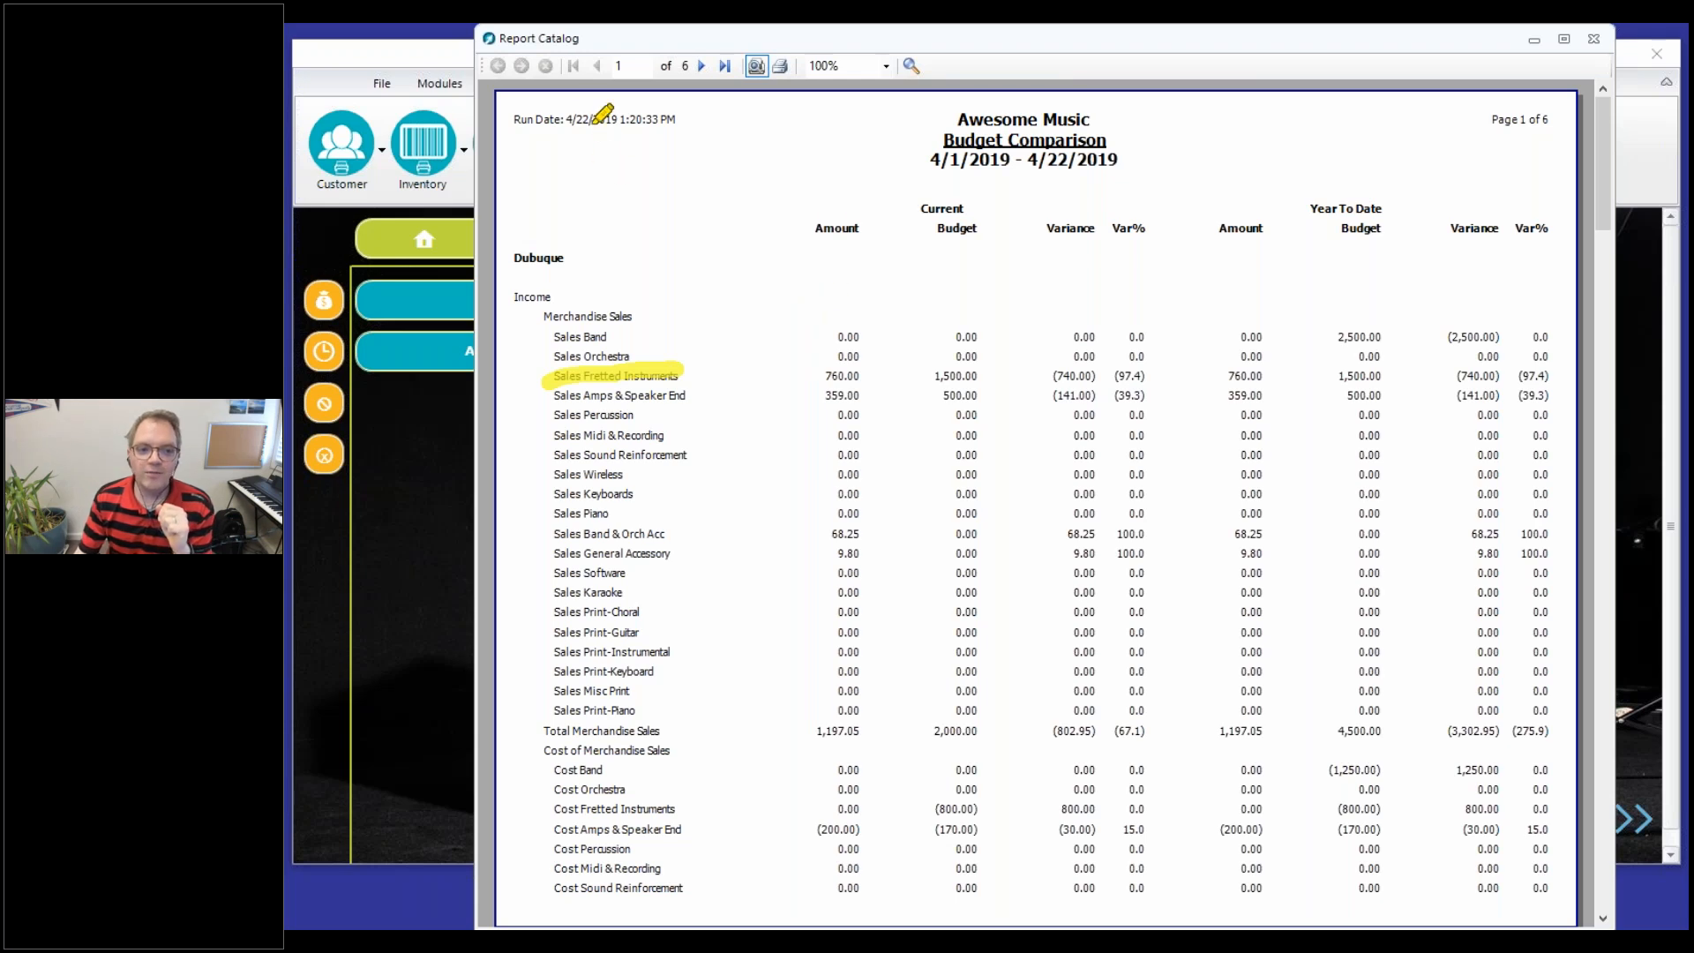
{"action": "left_click_drag", "start_coordinate": [564, 120], "coordinate": [697, 120]}
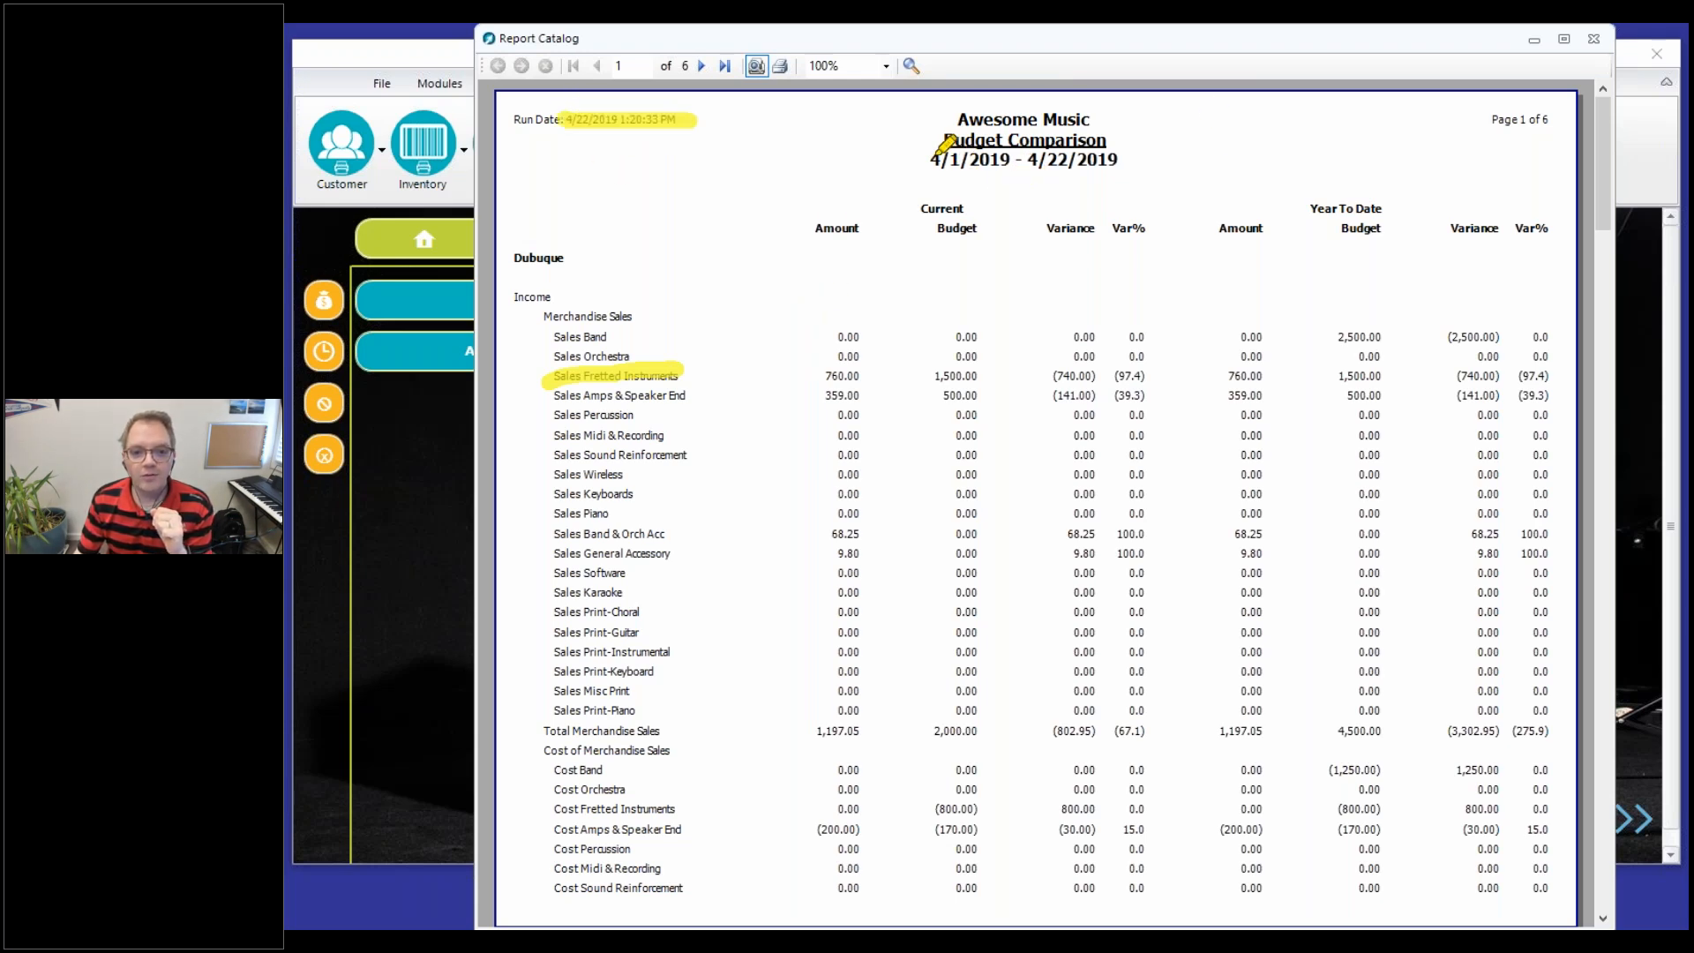
{"action": "left_click_drag", "start_coordinate": [931, 161], "coordinate": [1154, 161]}
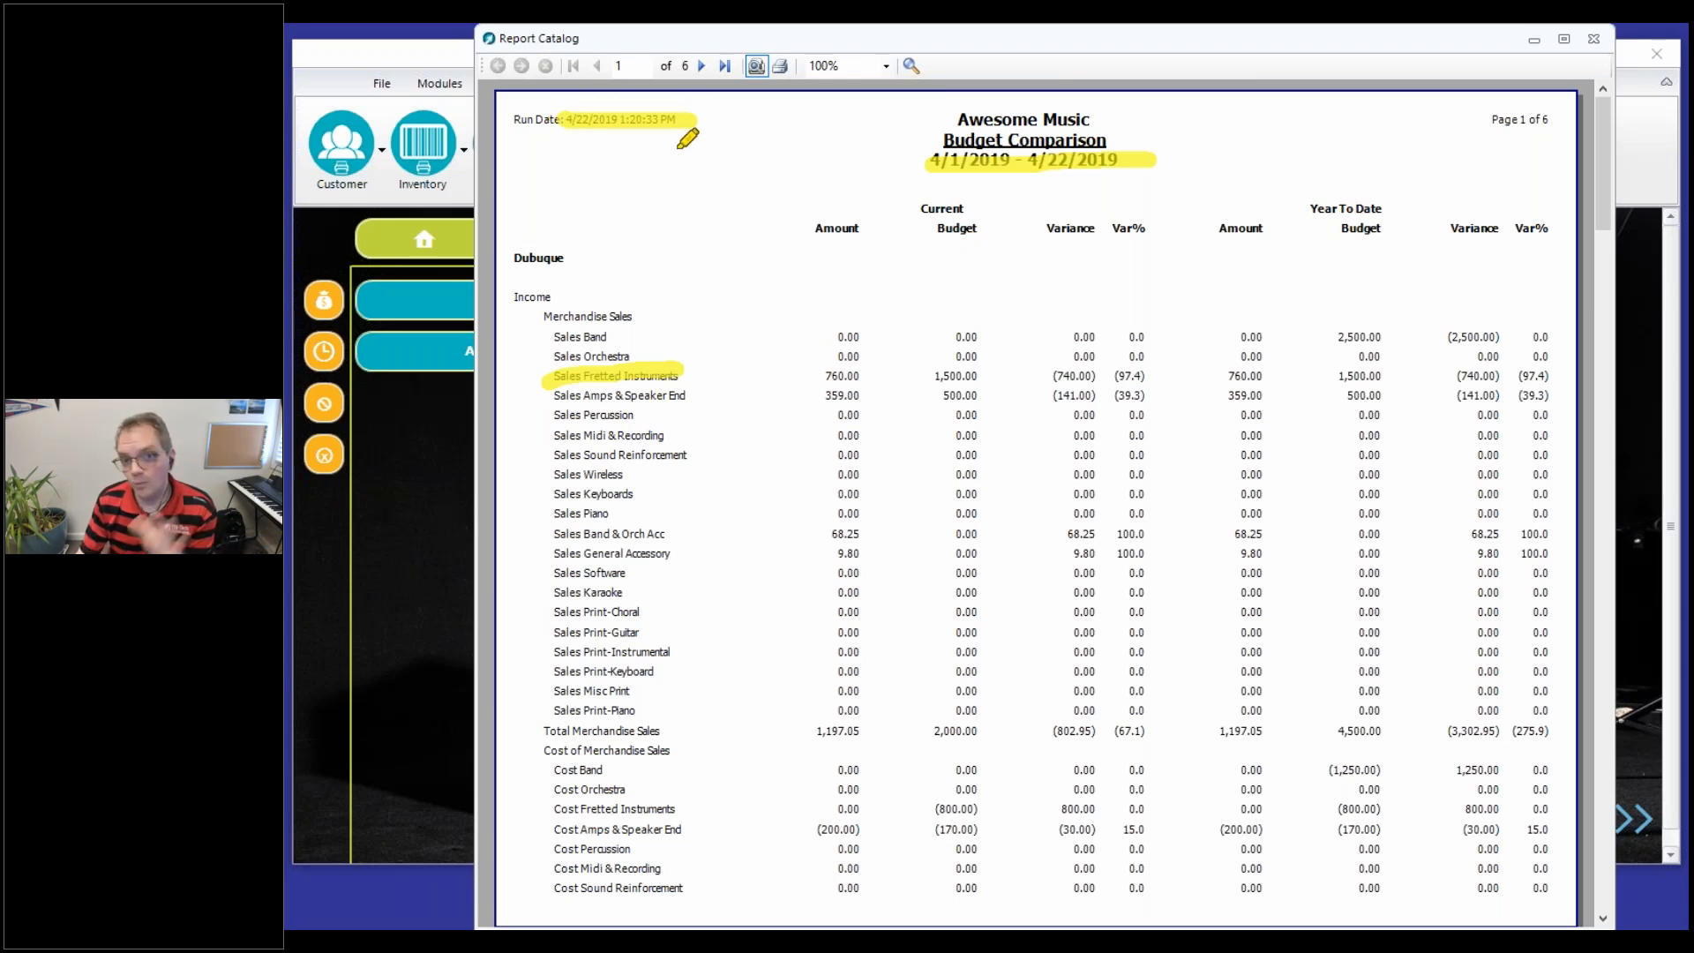
{"action": "left_click_drag", "start_coordinate": [900, 141], "coordinate": [927, 169]}
{"action": "left_click_drag", "start_coordinate": [820, 375], "coordinate": [870, 376]}
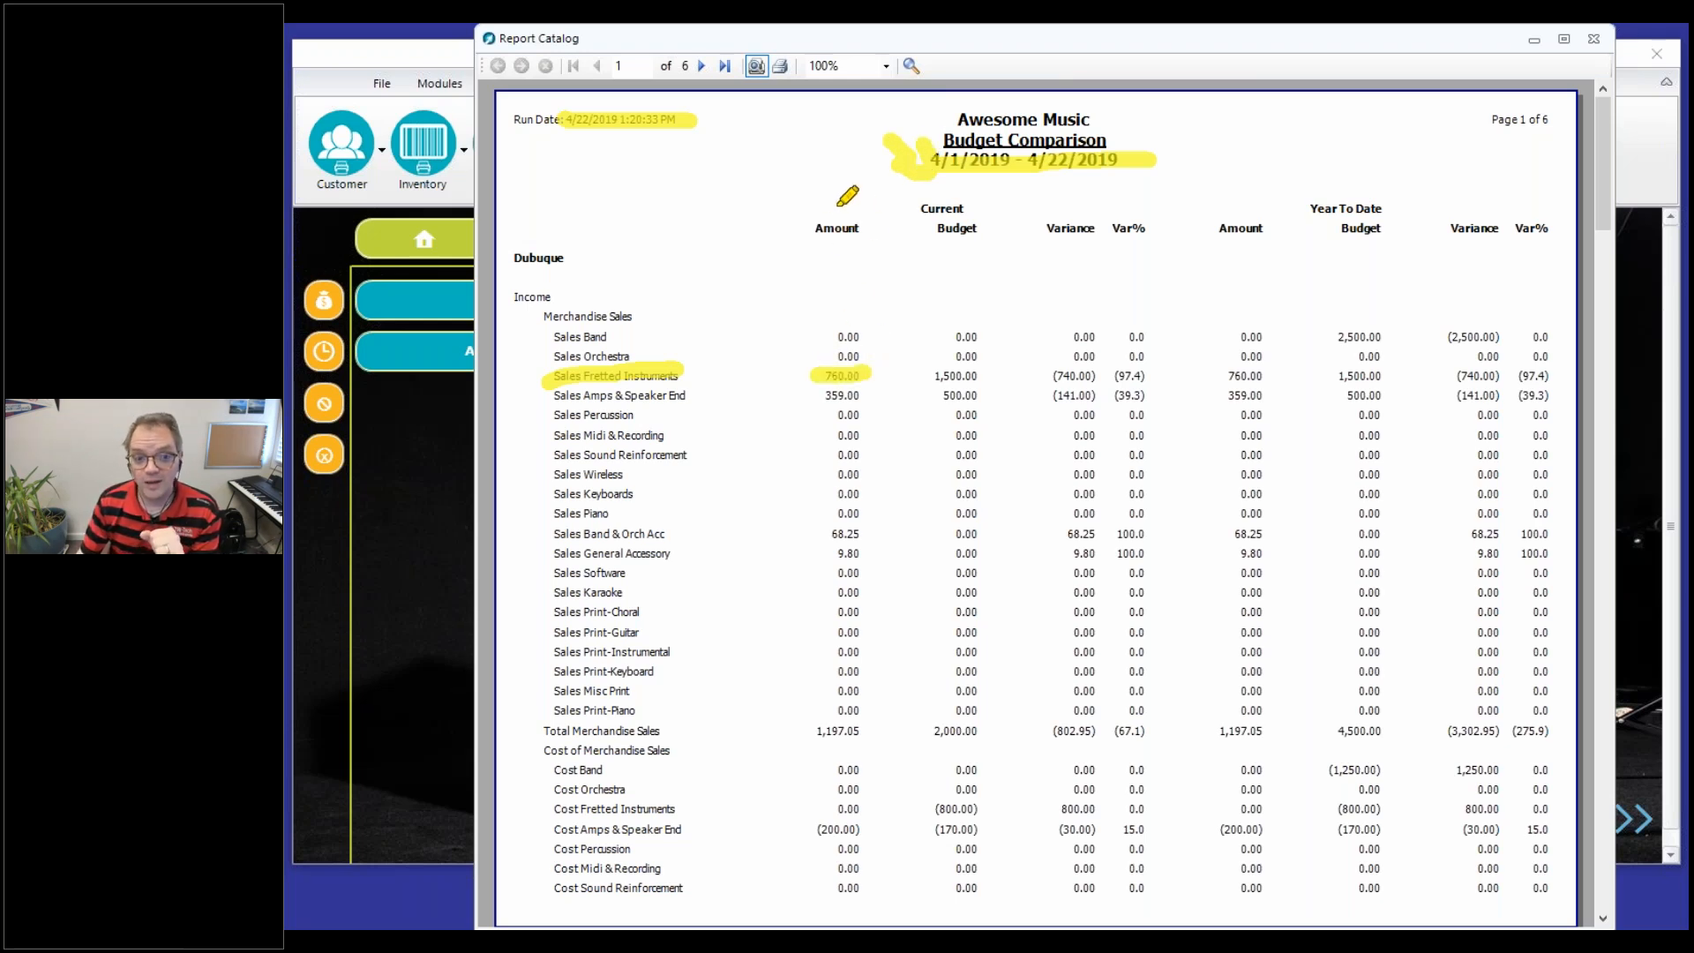
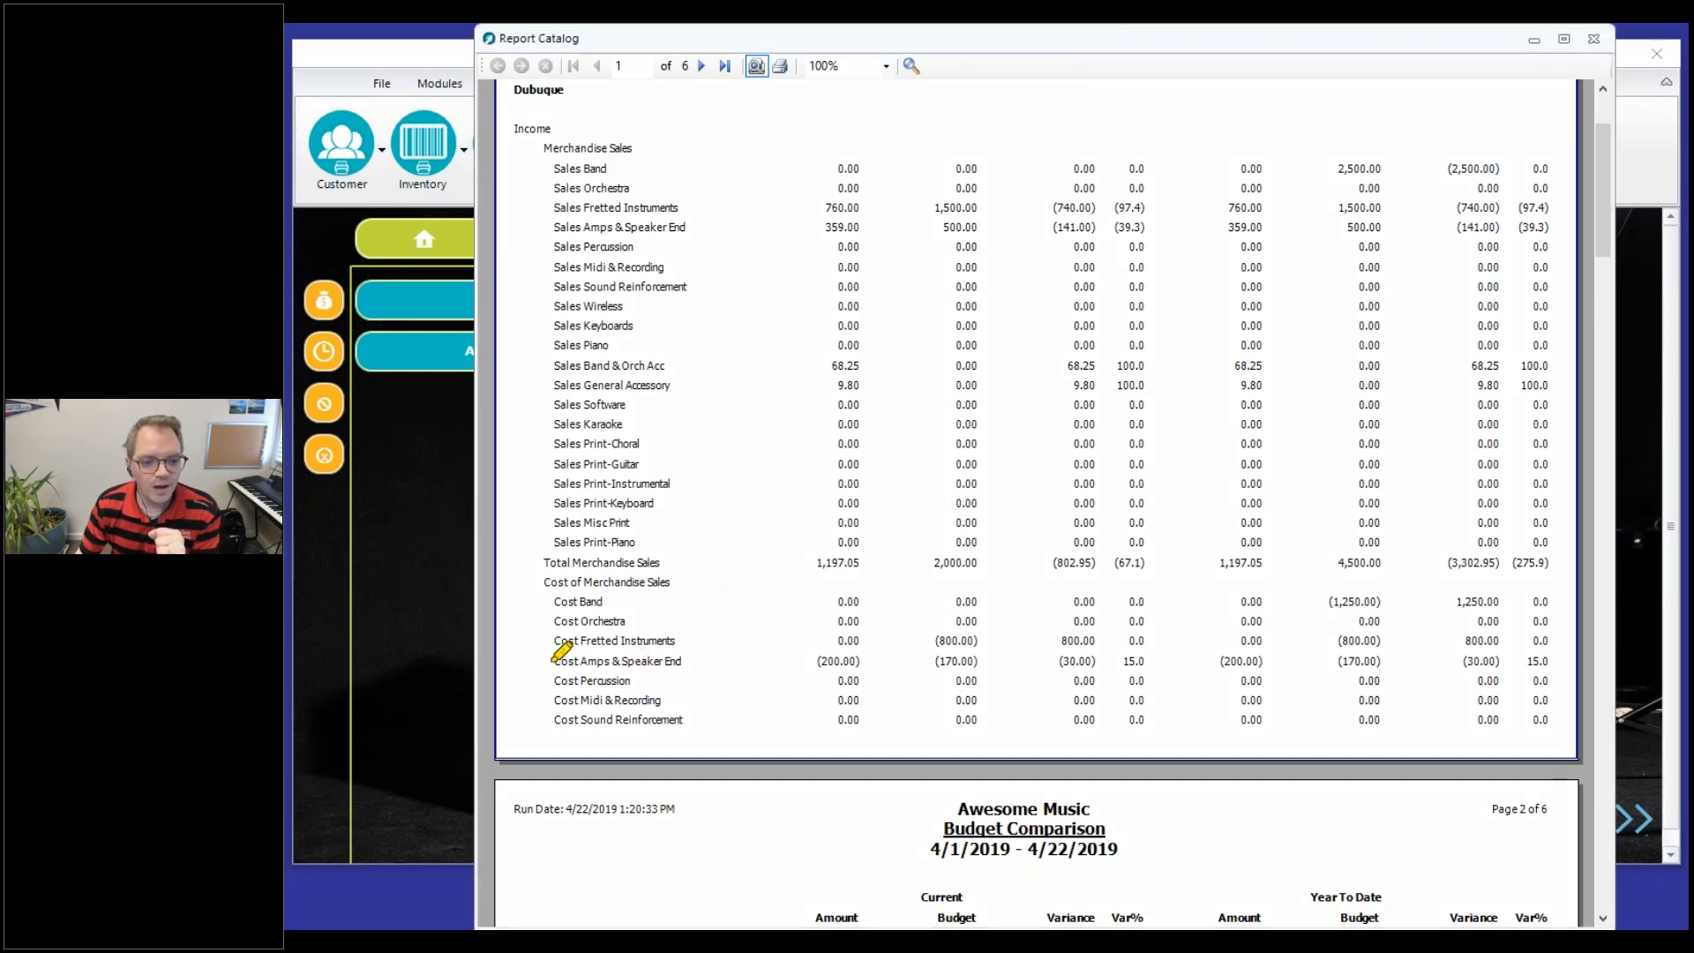
Compare the current amount, budget and variance on the Cost Amps & Speaker End line of the Budget Comparison report
{"action": "left_click_drag", "start_coordinate": [547, 661], "coordinate": [662, 660]}
{"action": "left_click_drag", "start_coordinate": [812, 669], "coordinate": [859, 662]}
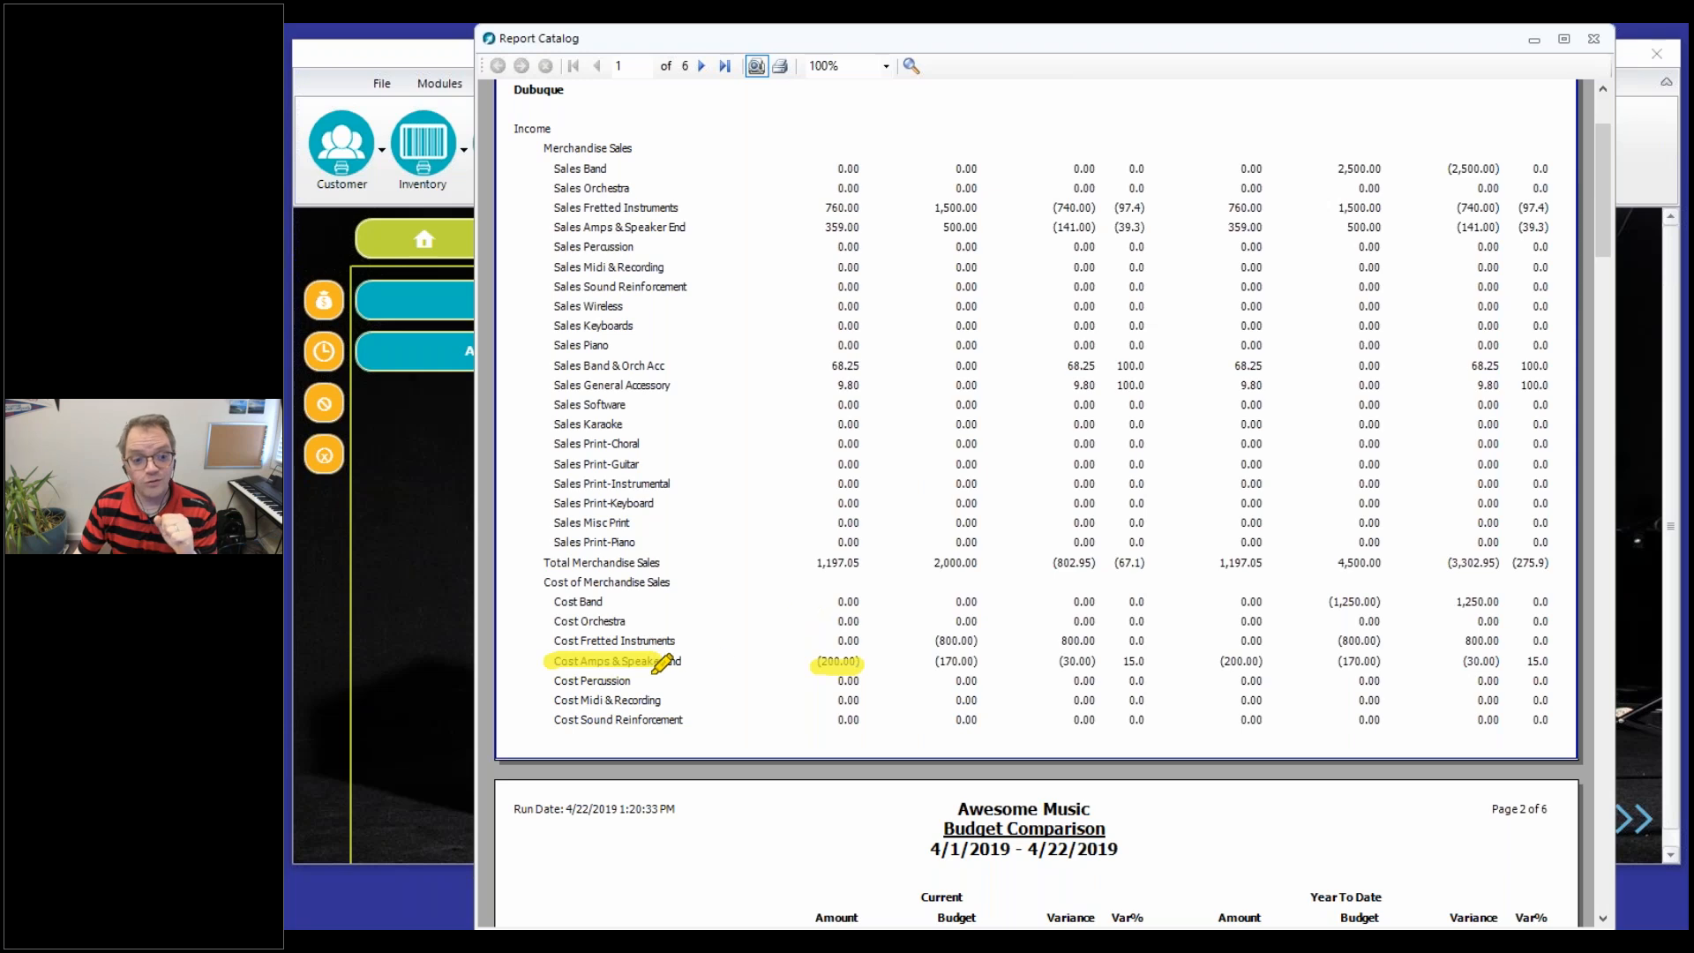
{"action": "left_click_drag", "start_coordinate": [932, 663], "coordinate": [1022, 660]}
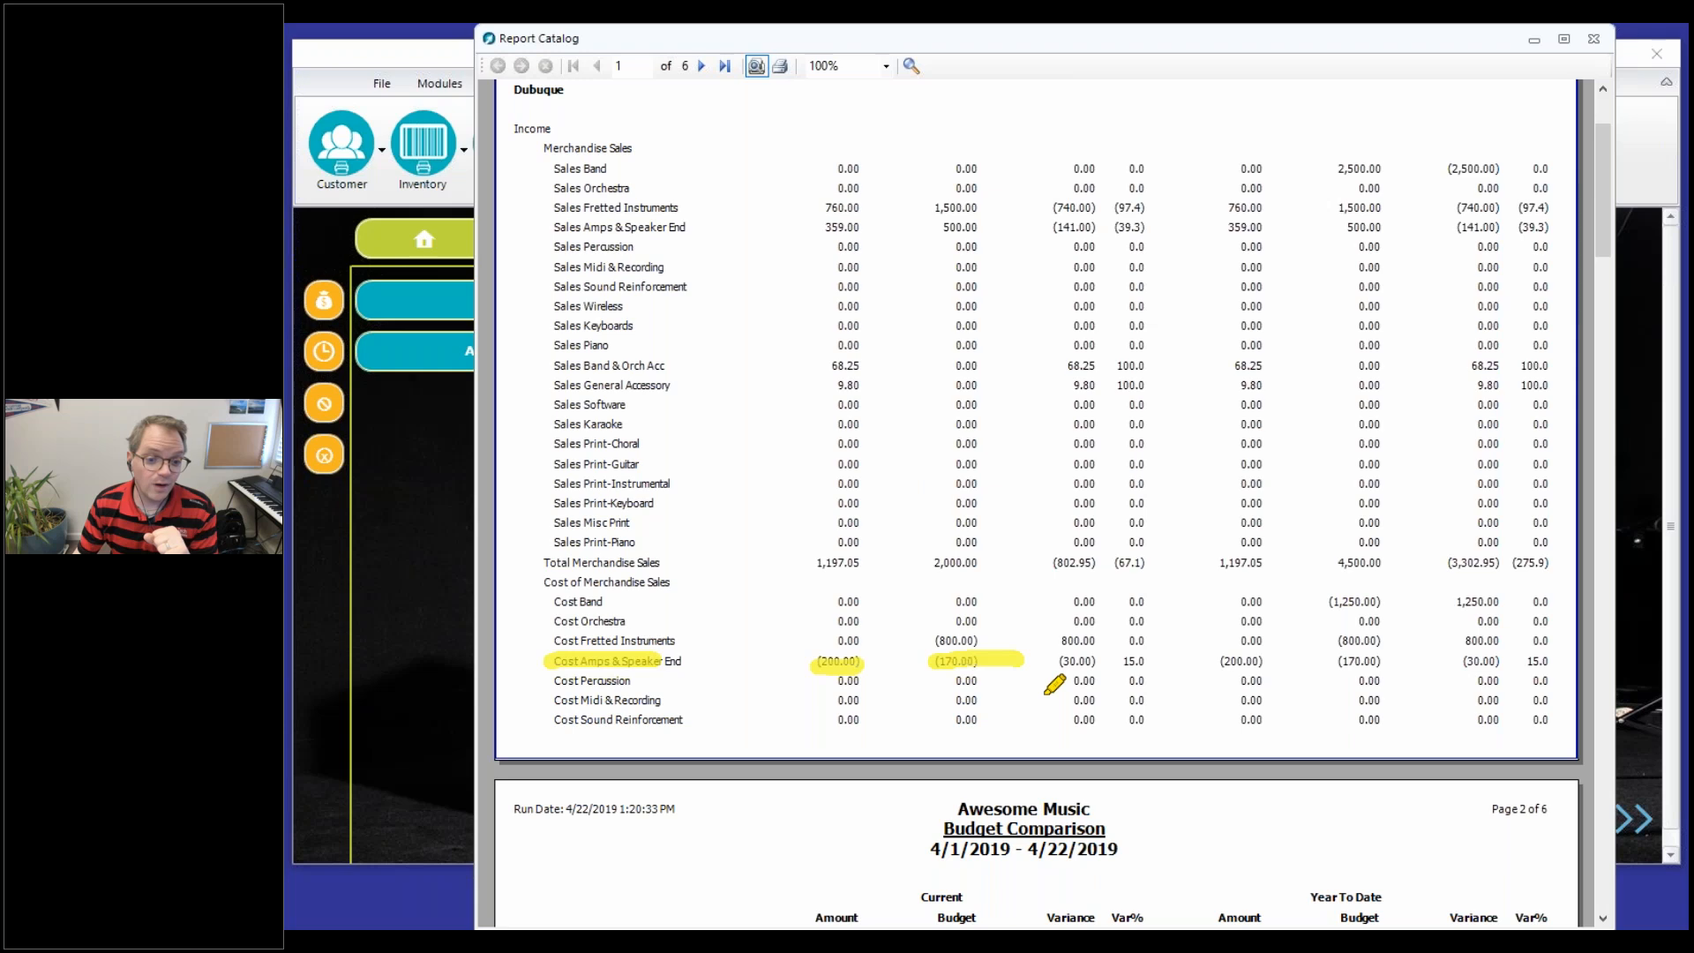
{"action": "left_click_drag", "start_coordinate": [1041, 695], "coordinate": [1091, 687]}
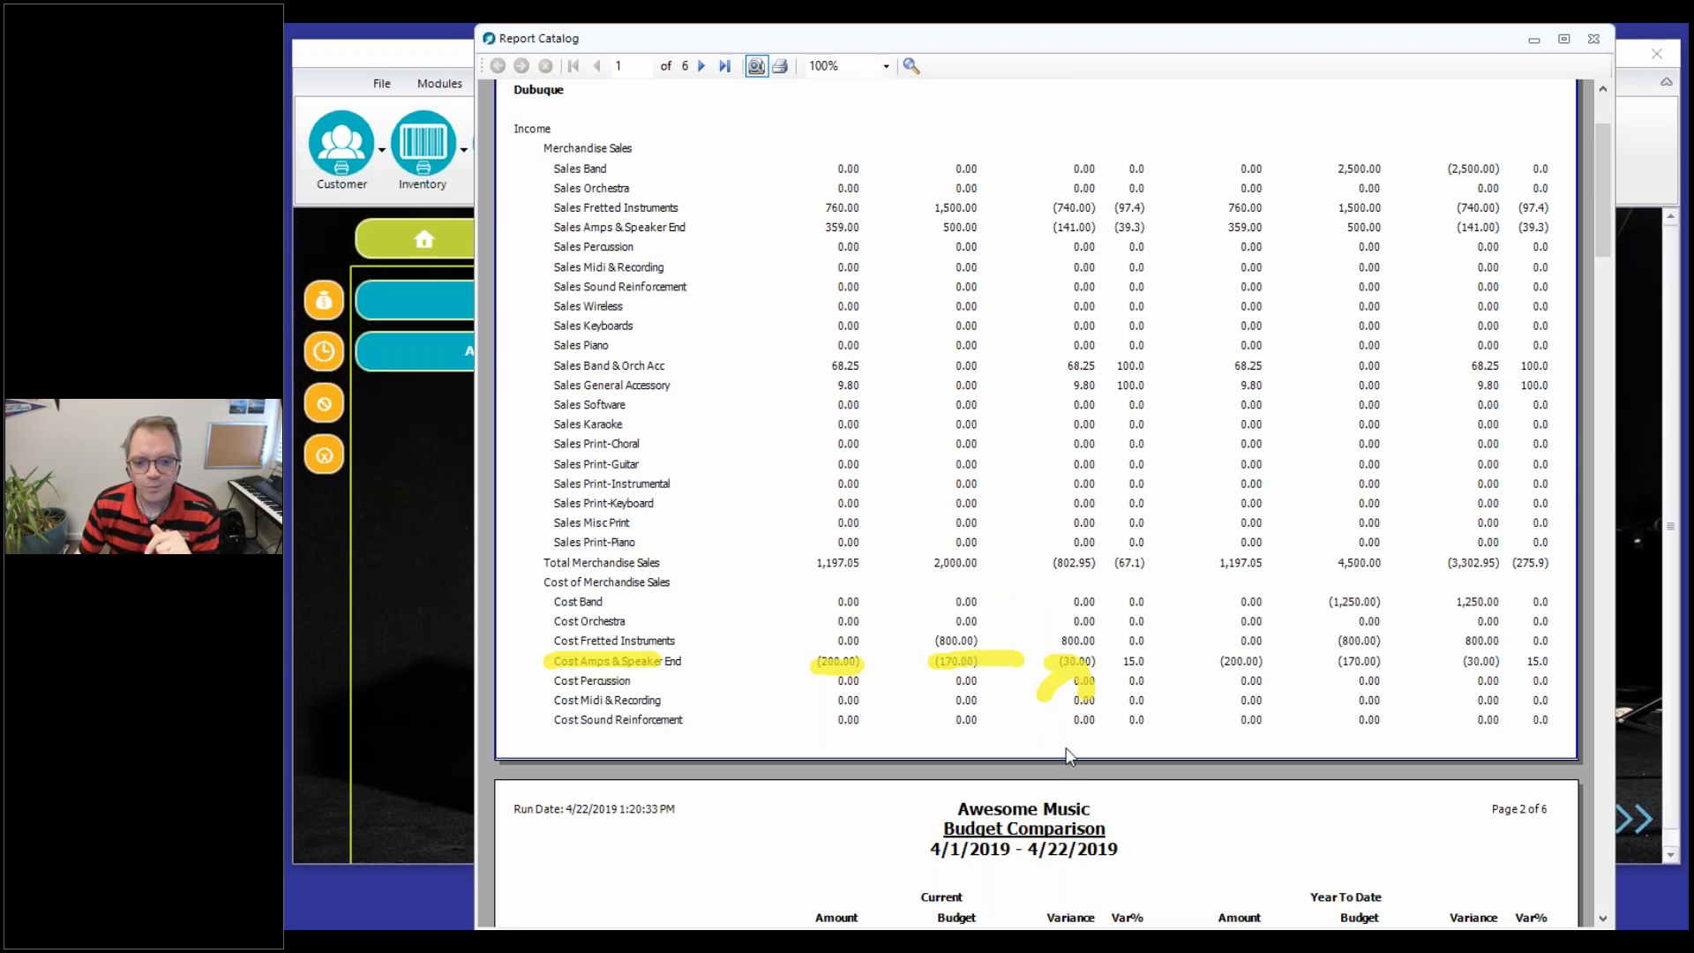
{"action": "key", "text": "Escape"}
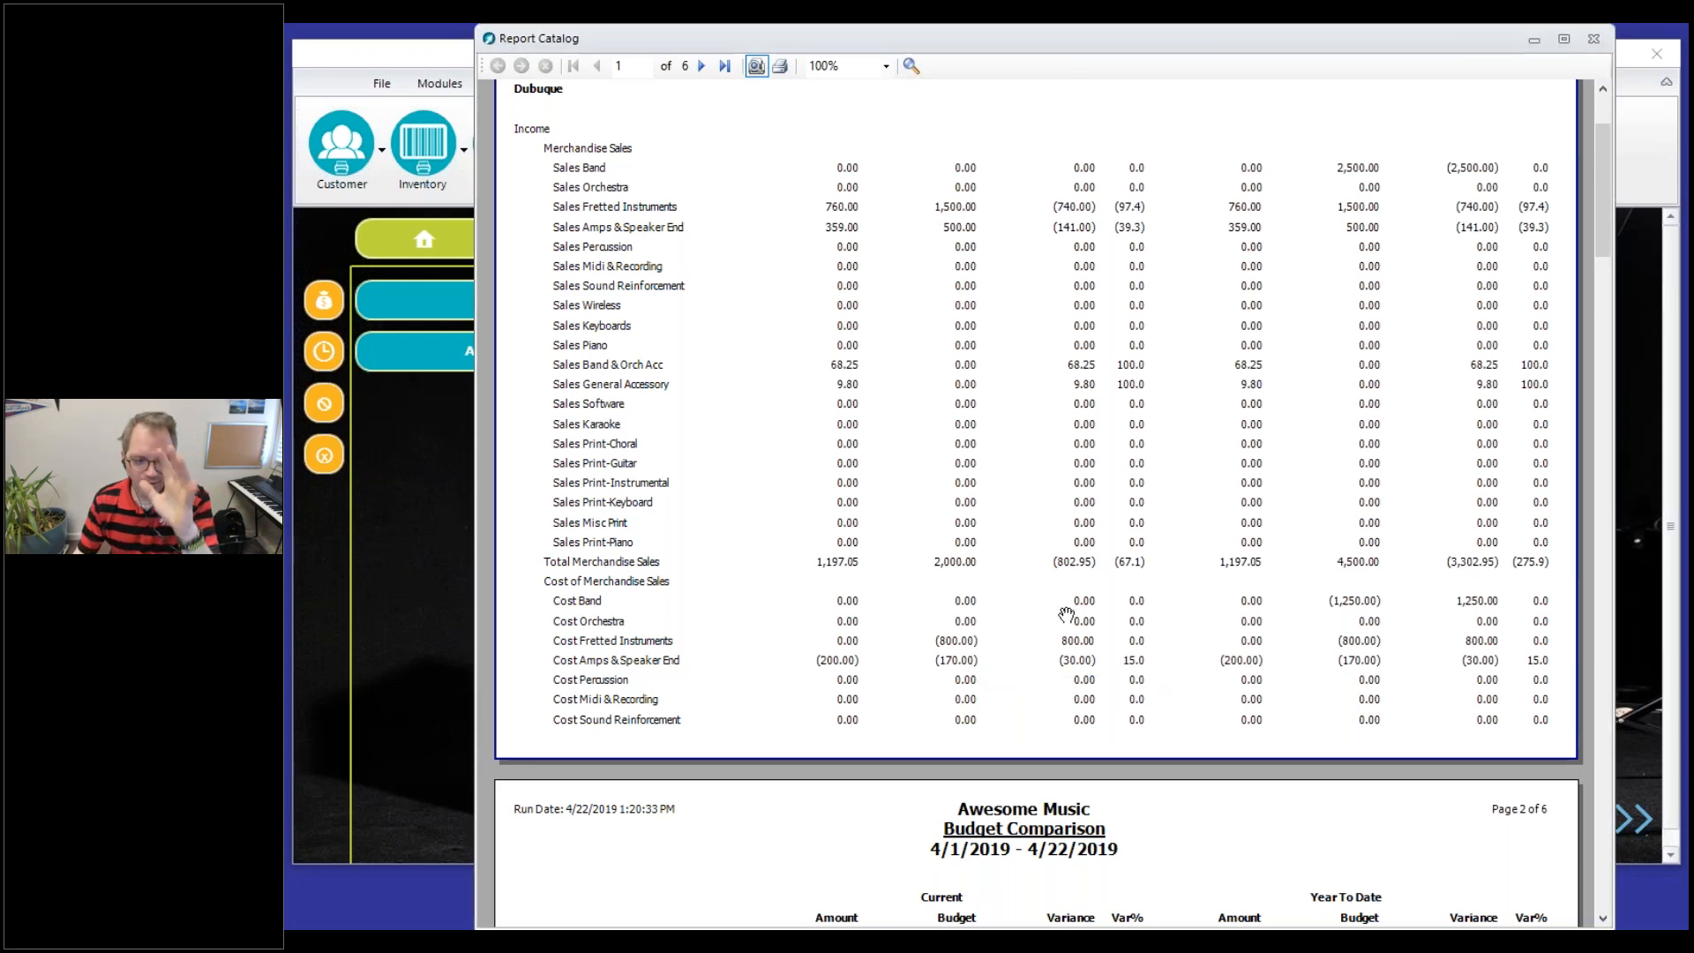
Read through the remaining cost, income and expense sections of the Budget Comparison report down to its final page
{"action": "scroll", "coordinate": [1053, 631], "scroll_direction": "down", "scroll_amount": 3}
{"action": "scroll", "coordinate": [1054, 632], "scroll_direction": "down", "scroll_amount": 4}
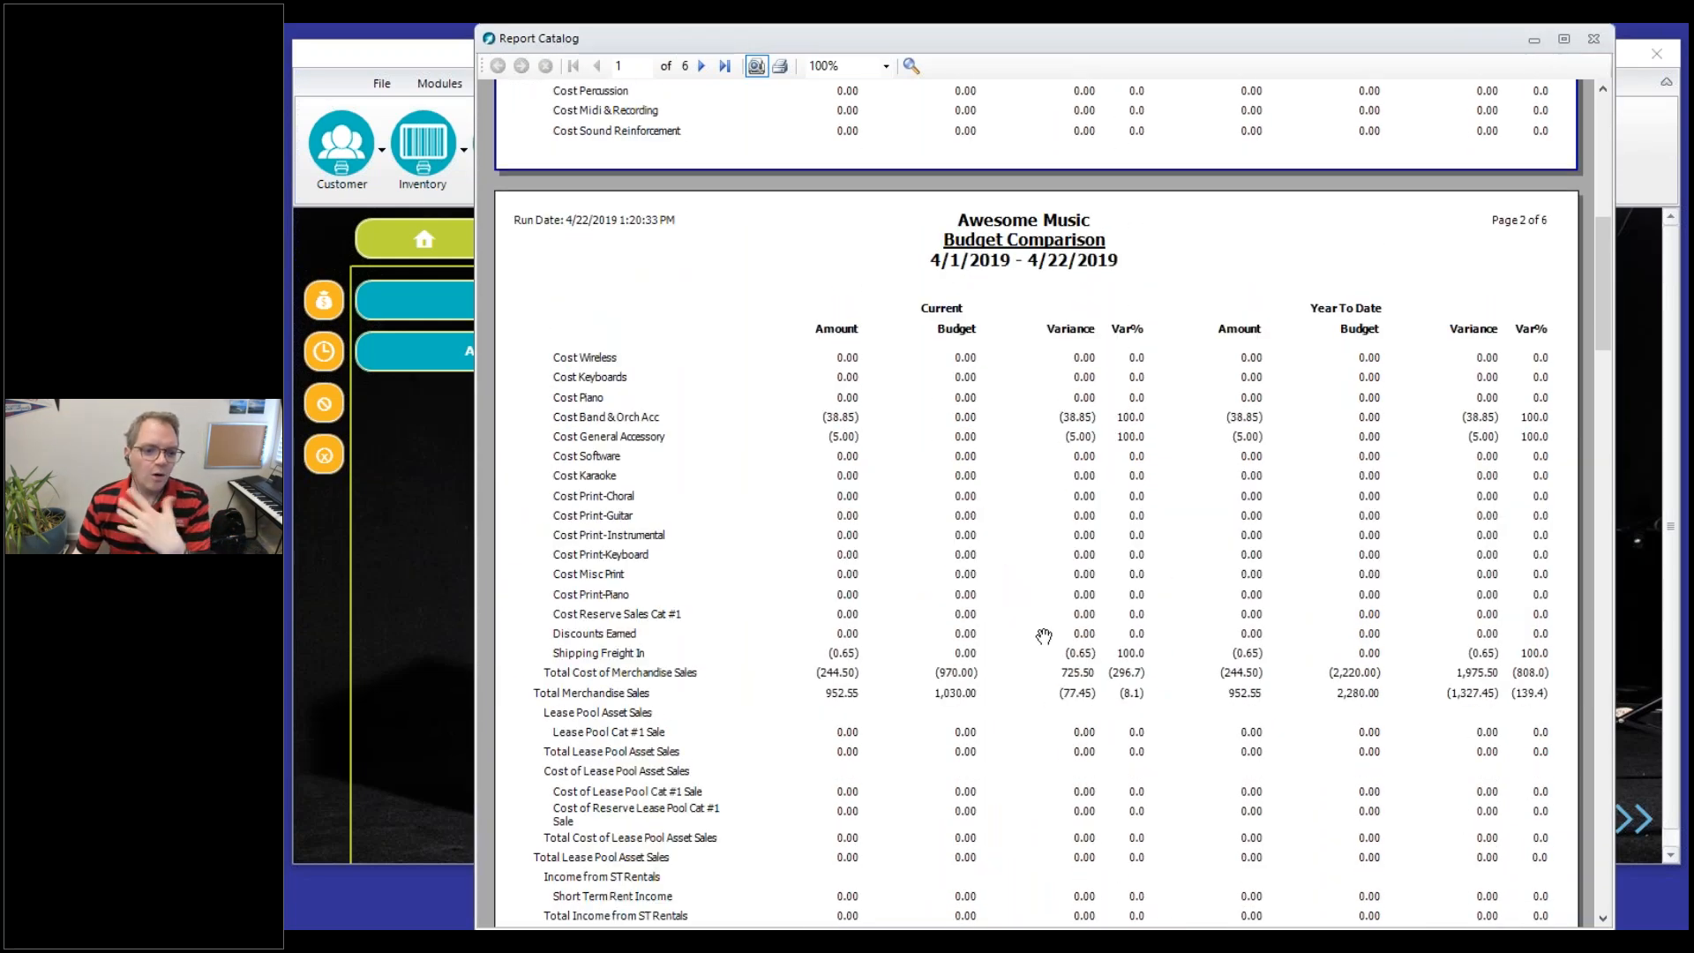
{"action": "scroll", "coordinate": [1044, 635], "scroll_direction": "down", "scroll_amount": 2}
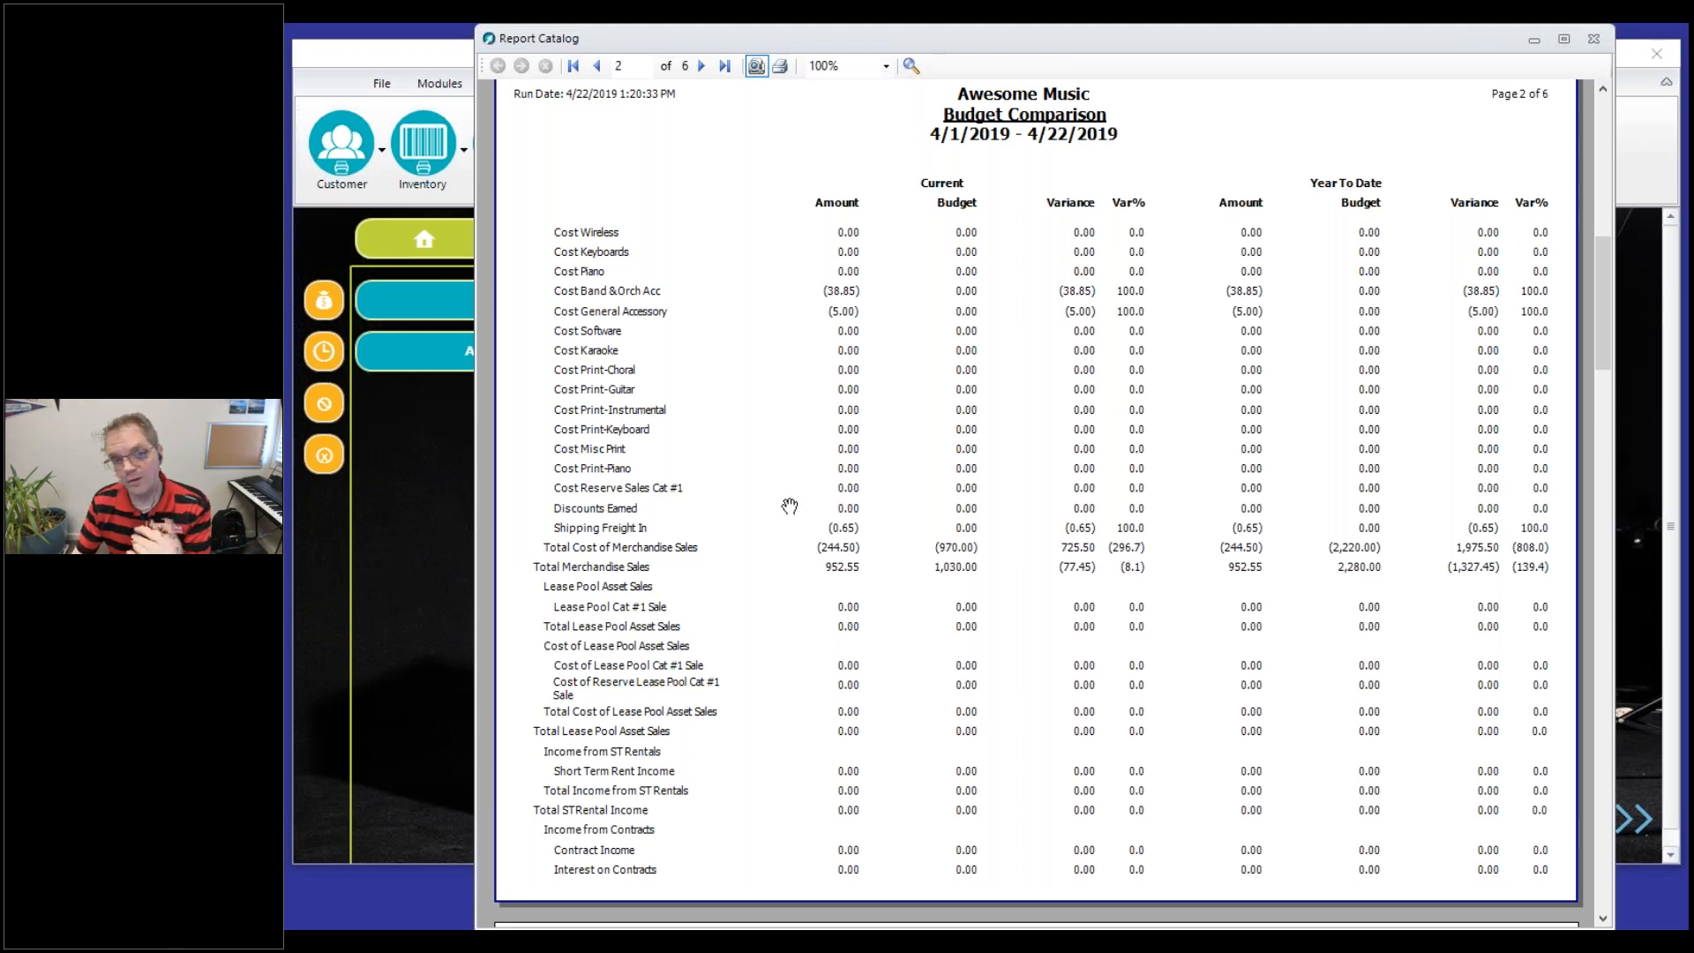
{"action": "scroll", "coordinate": [792, 503], "scroll_direction": "down", "scroll_amount": 7}
{"action": "scroll", "coordinate": [798, 519], "scroll_direction": "down", "scroll_amount": 5}
{"action": "scroll", "coordinate": [806, 530], "scroll_direction": "down", "scroll_amount": 5}
{"action": "scroll", "coordinate": [832, 594], "scroll_direction": "down", "scroll_amount": 4}
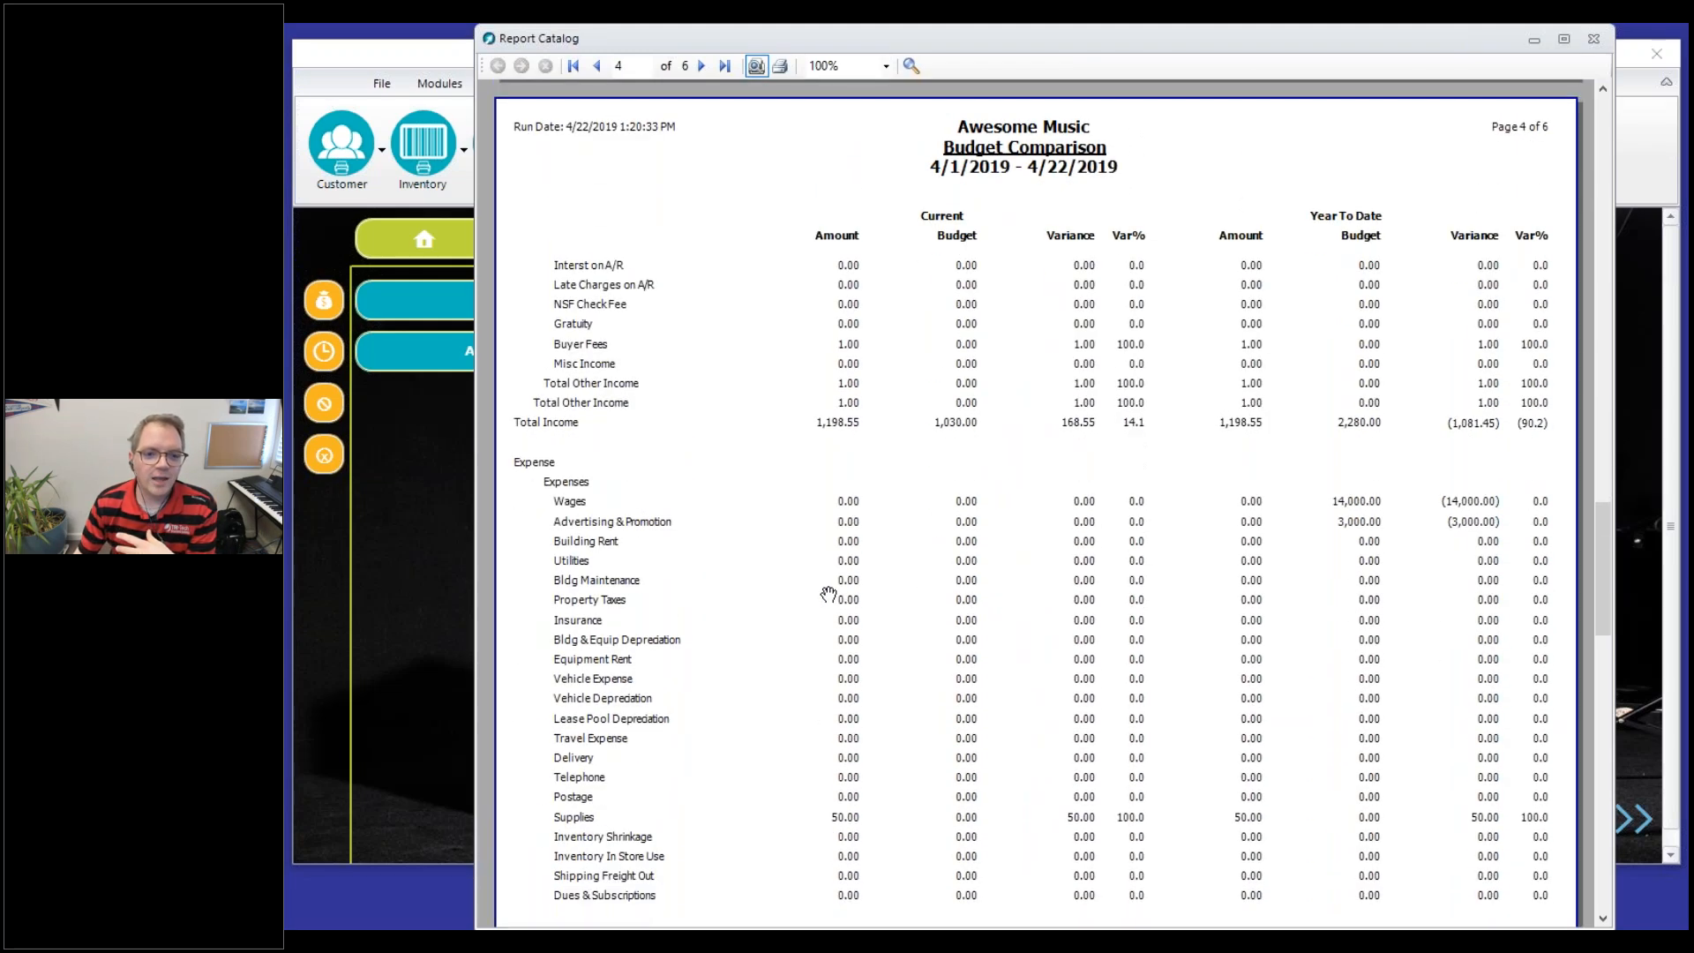
{"action": "scroll", "coordinate": [828, 591], "scroll_direction": "down", "scroll_amount": 20}
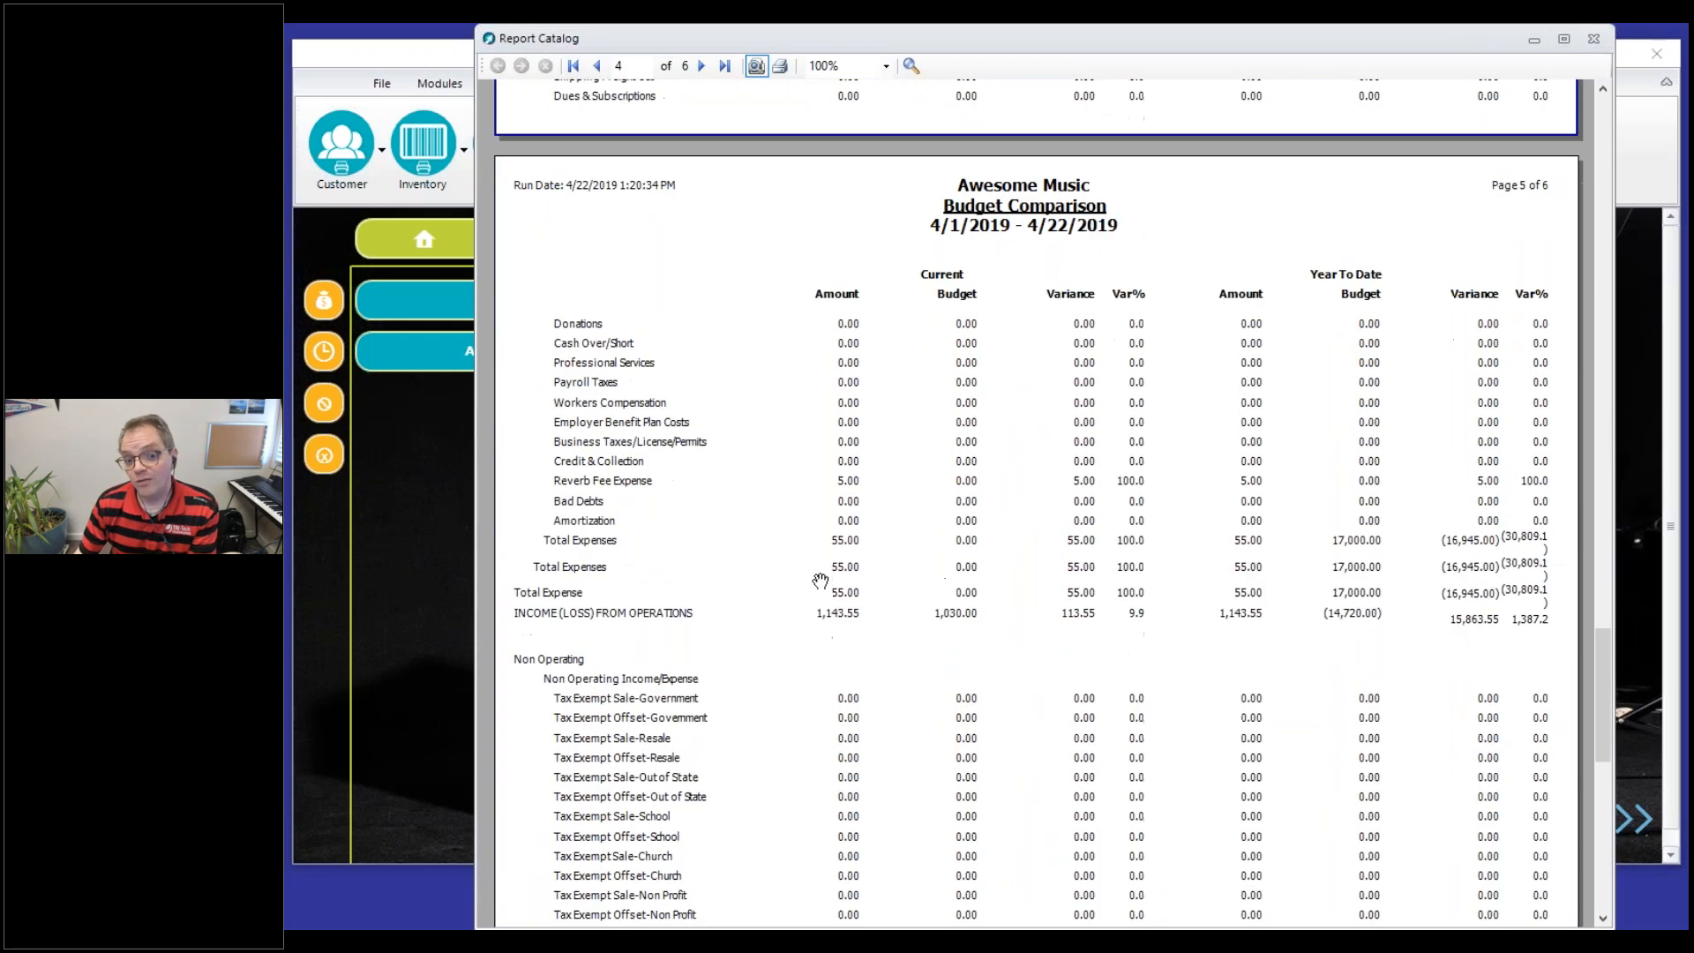
{"action": "scroll", "coordinate": [821, 581], "scroll_direction": "down", "scroll_amount": 3}
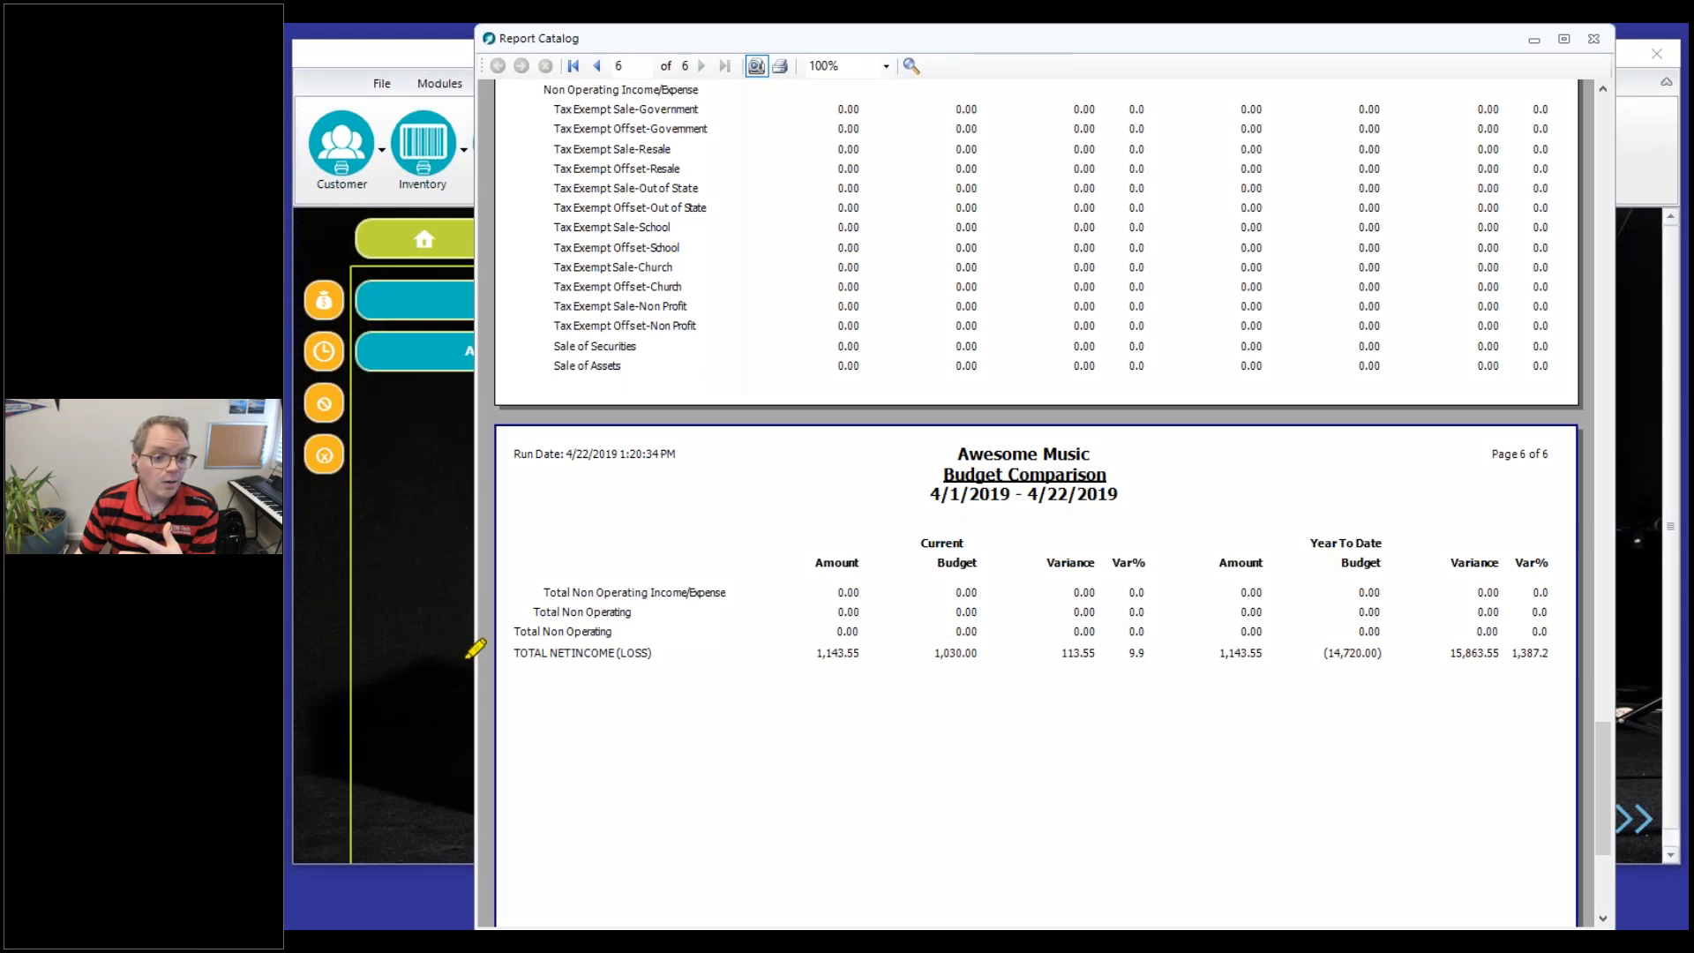
Compare the current actual amount with the budget on the report's Total Net Income (Loss) line
{"action": "left_click_drag", "start_coordinate": [519, 653], "coordinate": [651, 654]}
{"action": "left_click_drag", "start_coordinate": [808, 654], "coordinate": [882, 652]}
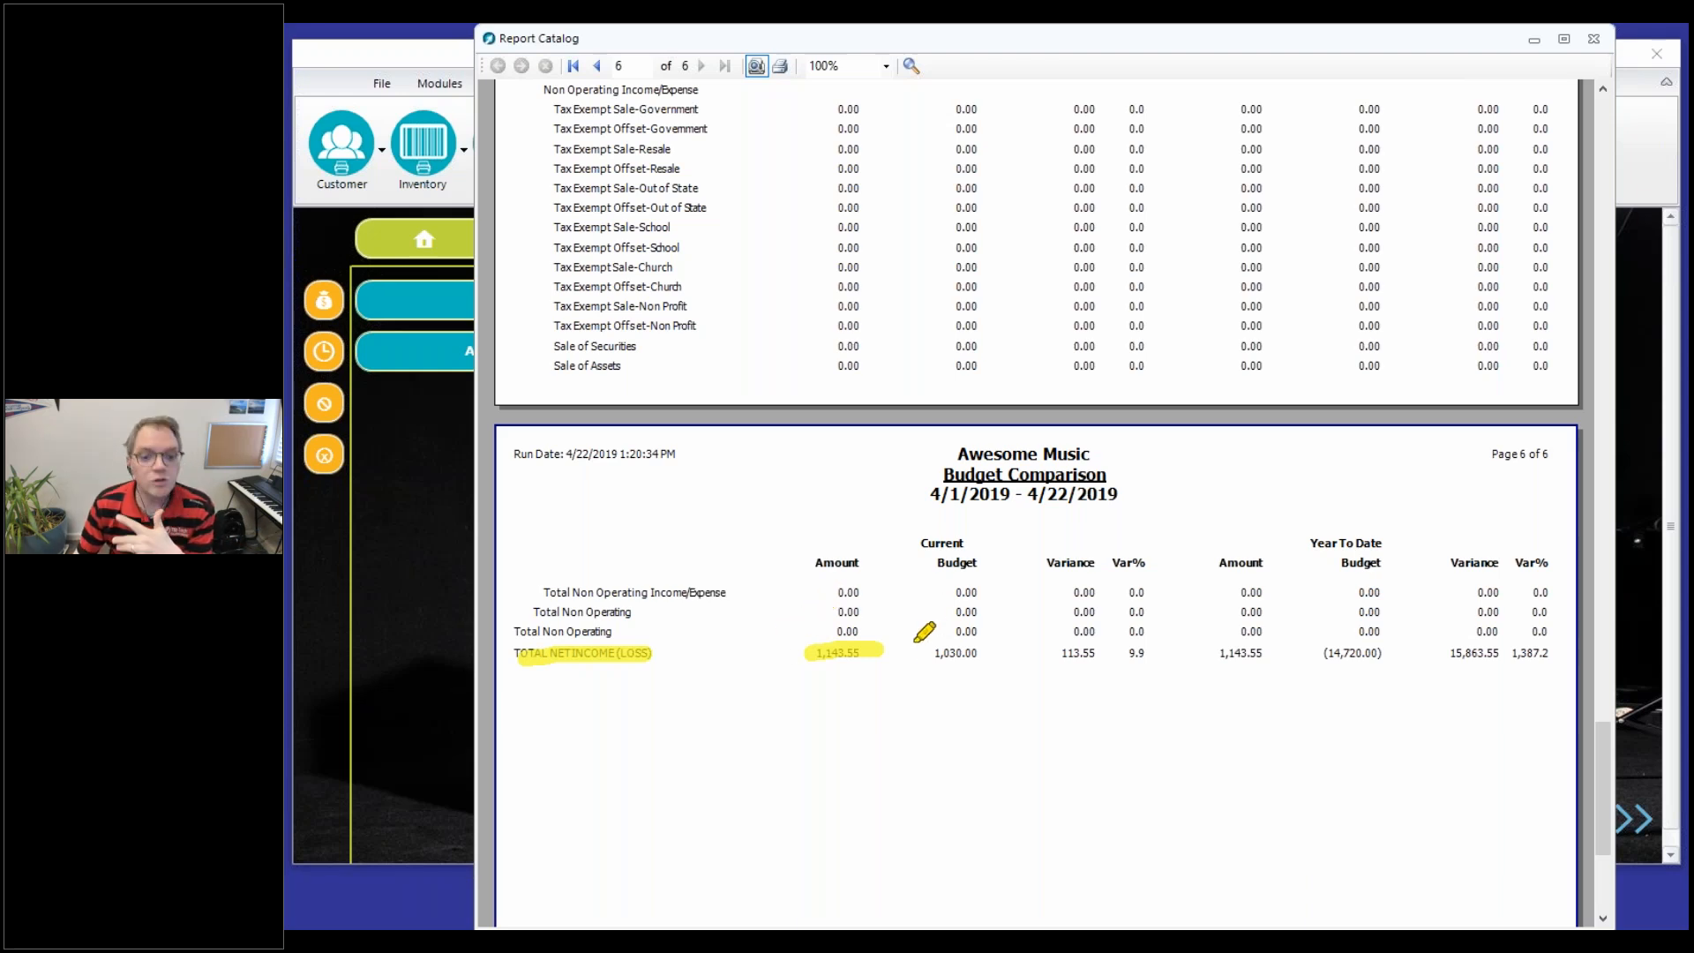
{"action": "left_click_drag", "start_coordinate": [933, 607], "coordinate": [966, 658]}
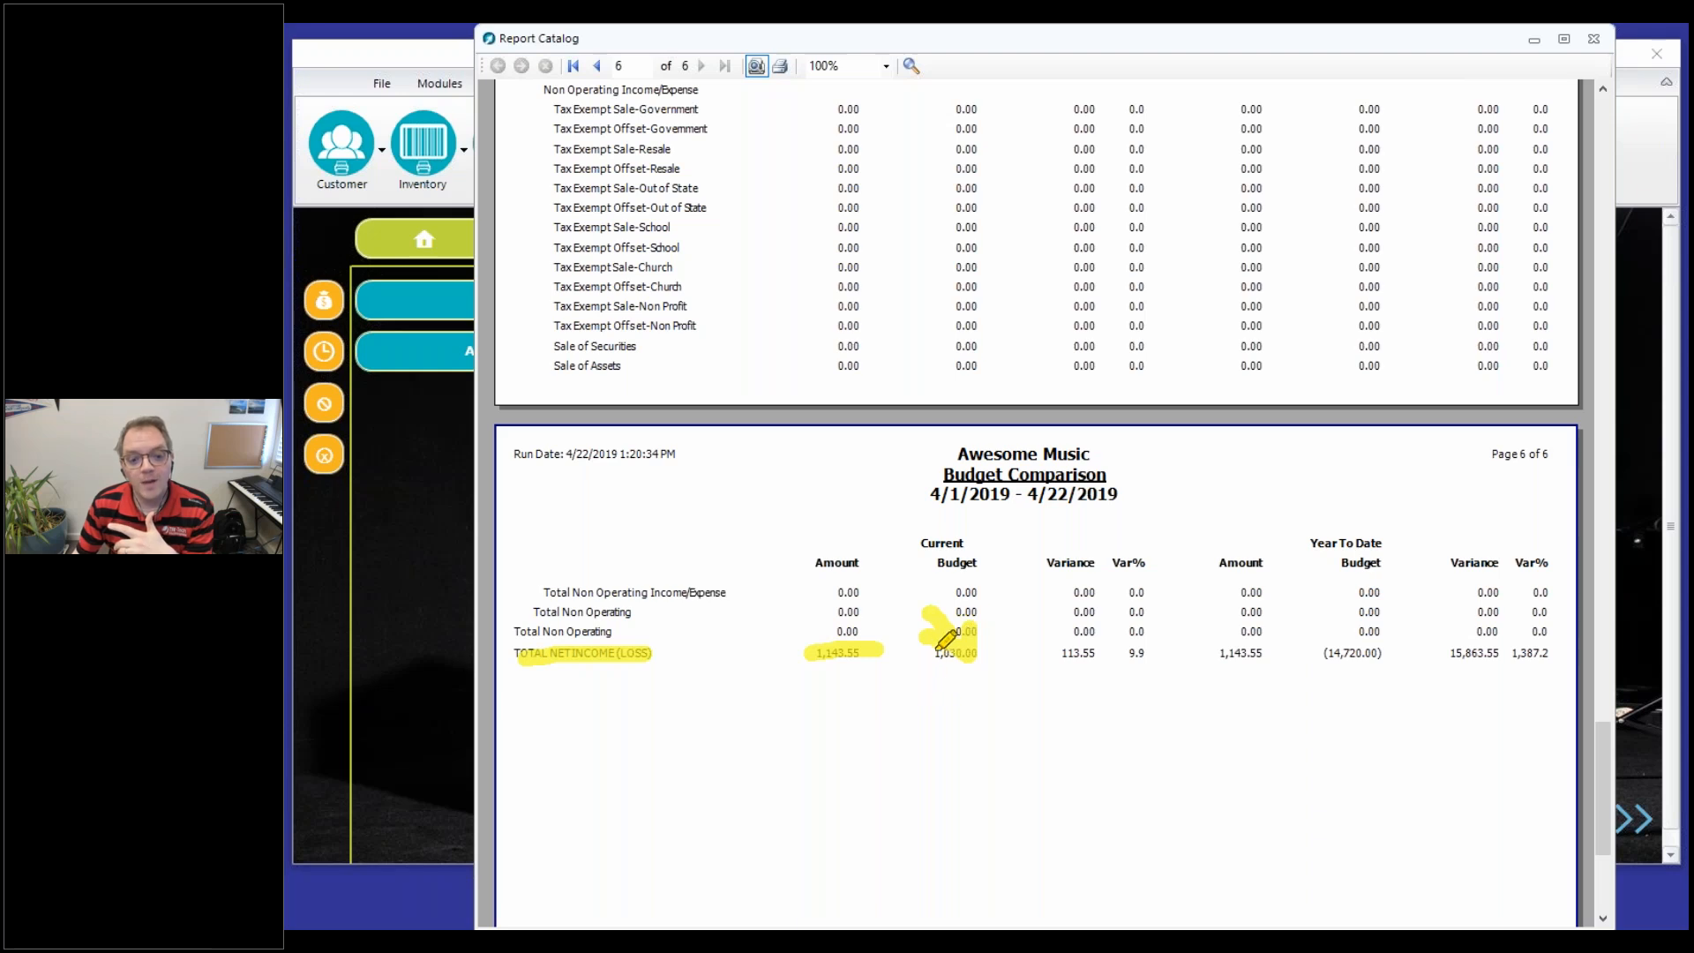
{"action": "left_click_drag", "start_coordinate": [920, 654], "coordinate": [988, 655]}
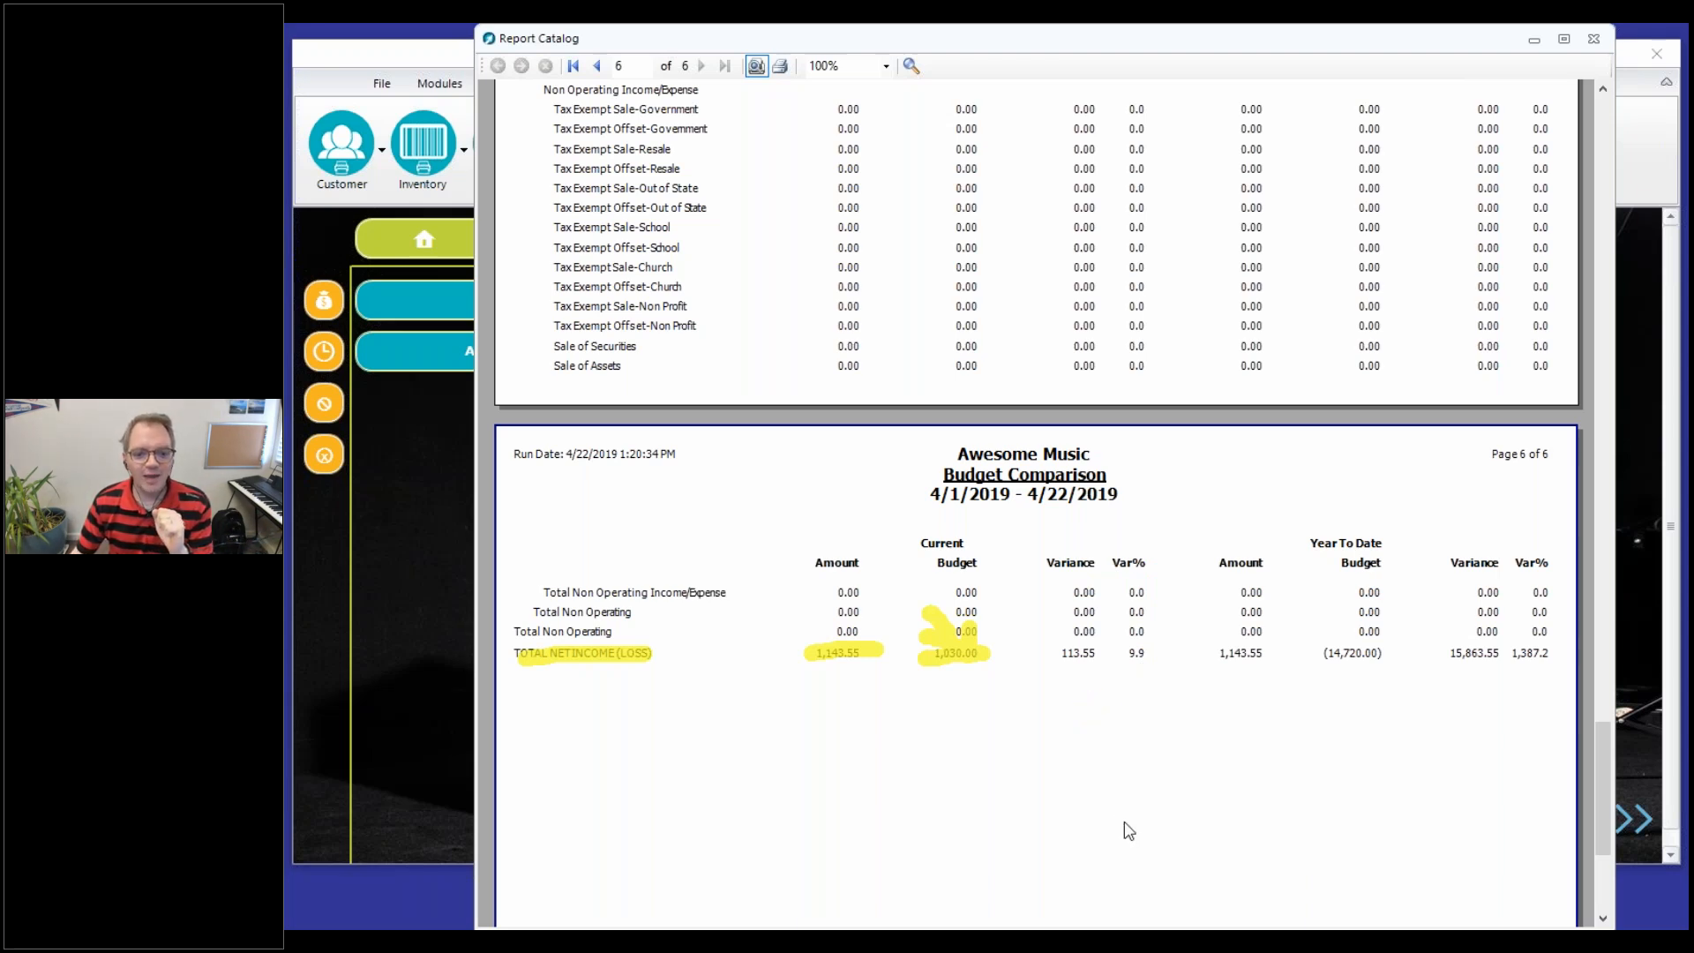
{"action": "left_click", "coordinate": [1131, 884]}
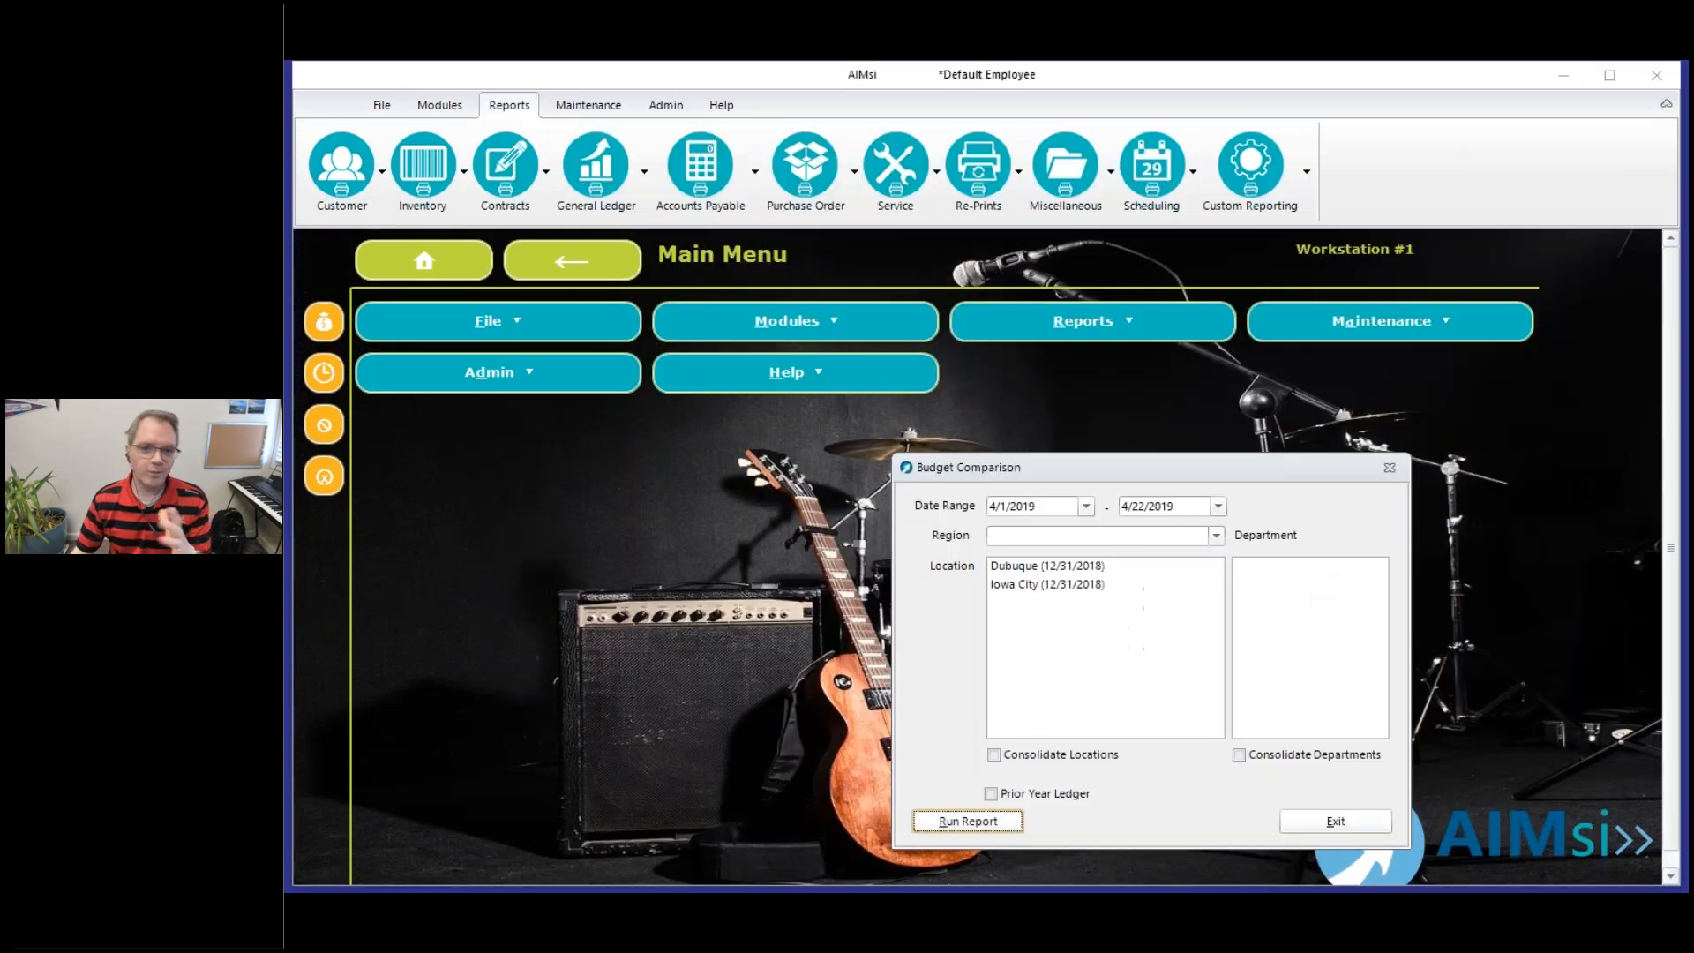
{"action": "left_click", "coordinate": [1320, 817]}
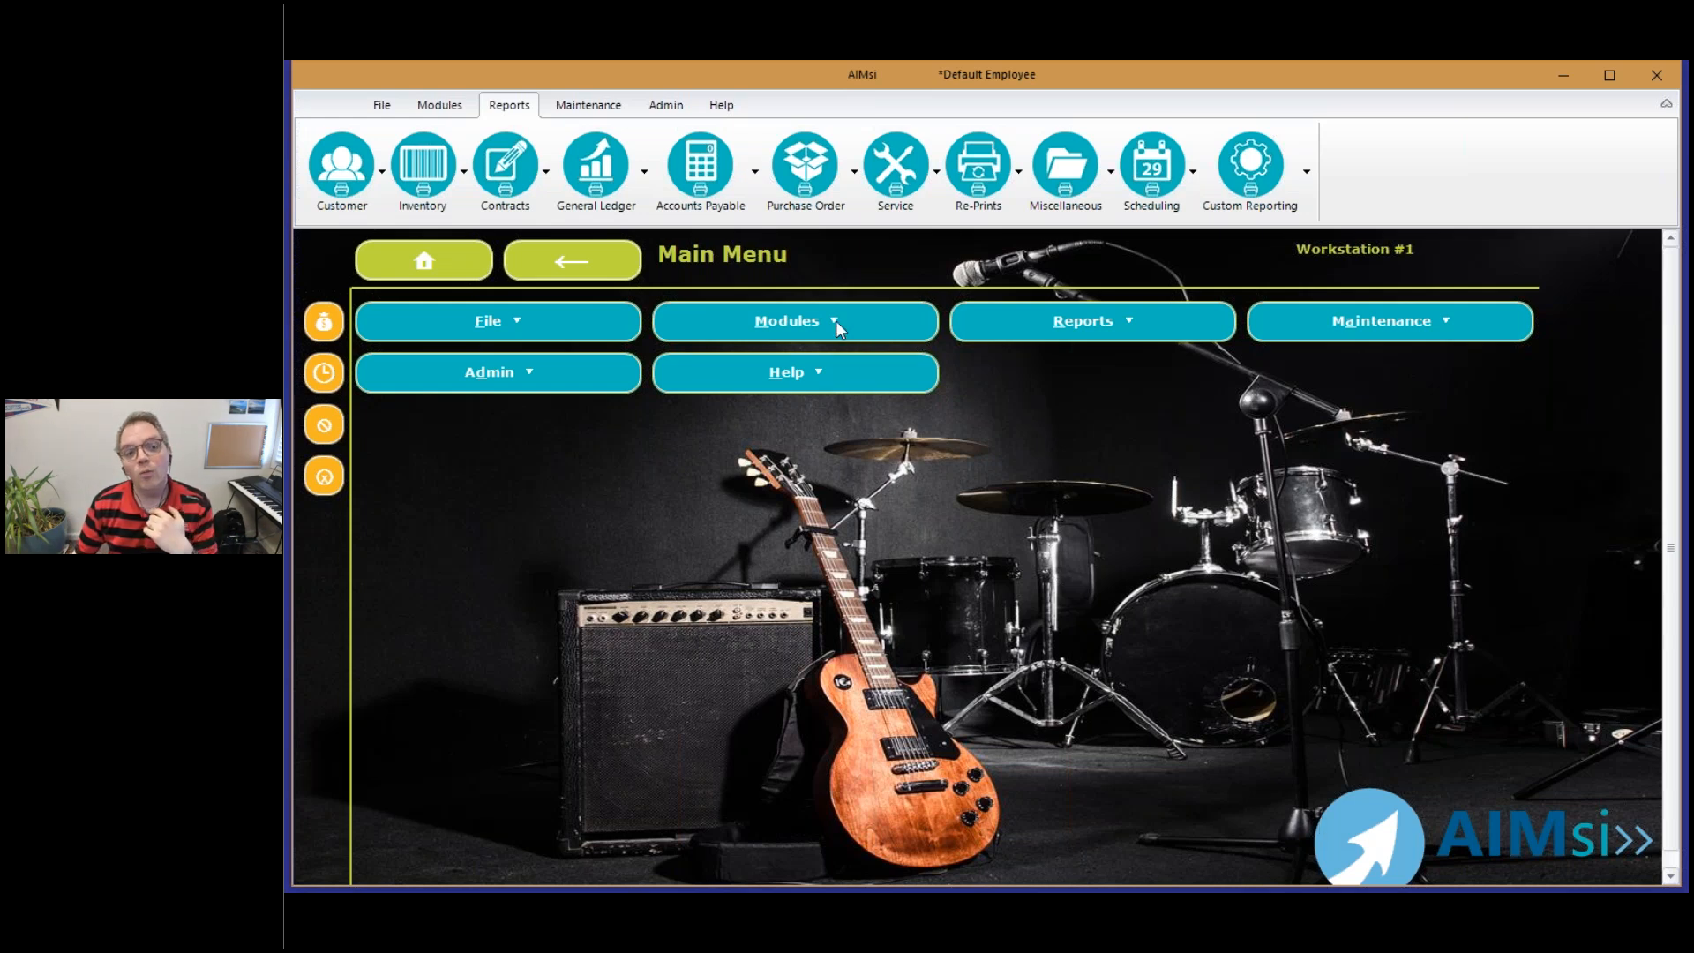
Open the ledger's Add/Change Departments maintenance and save department code 1 with the description Combo
{"action": "left_click", "coordinate": [589, 106]}
{"action": "left_click", "coordinate": [746, 177]}
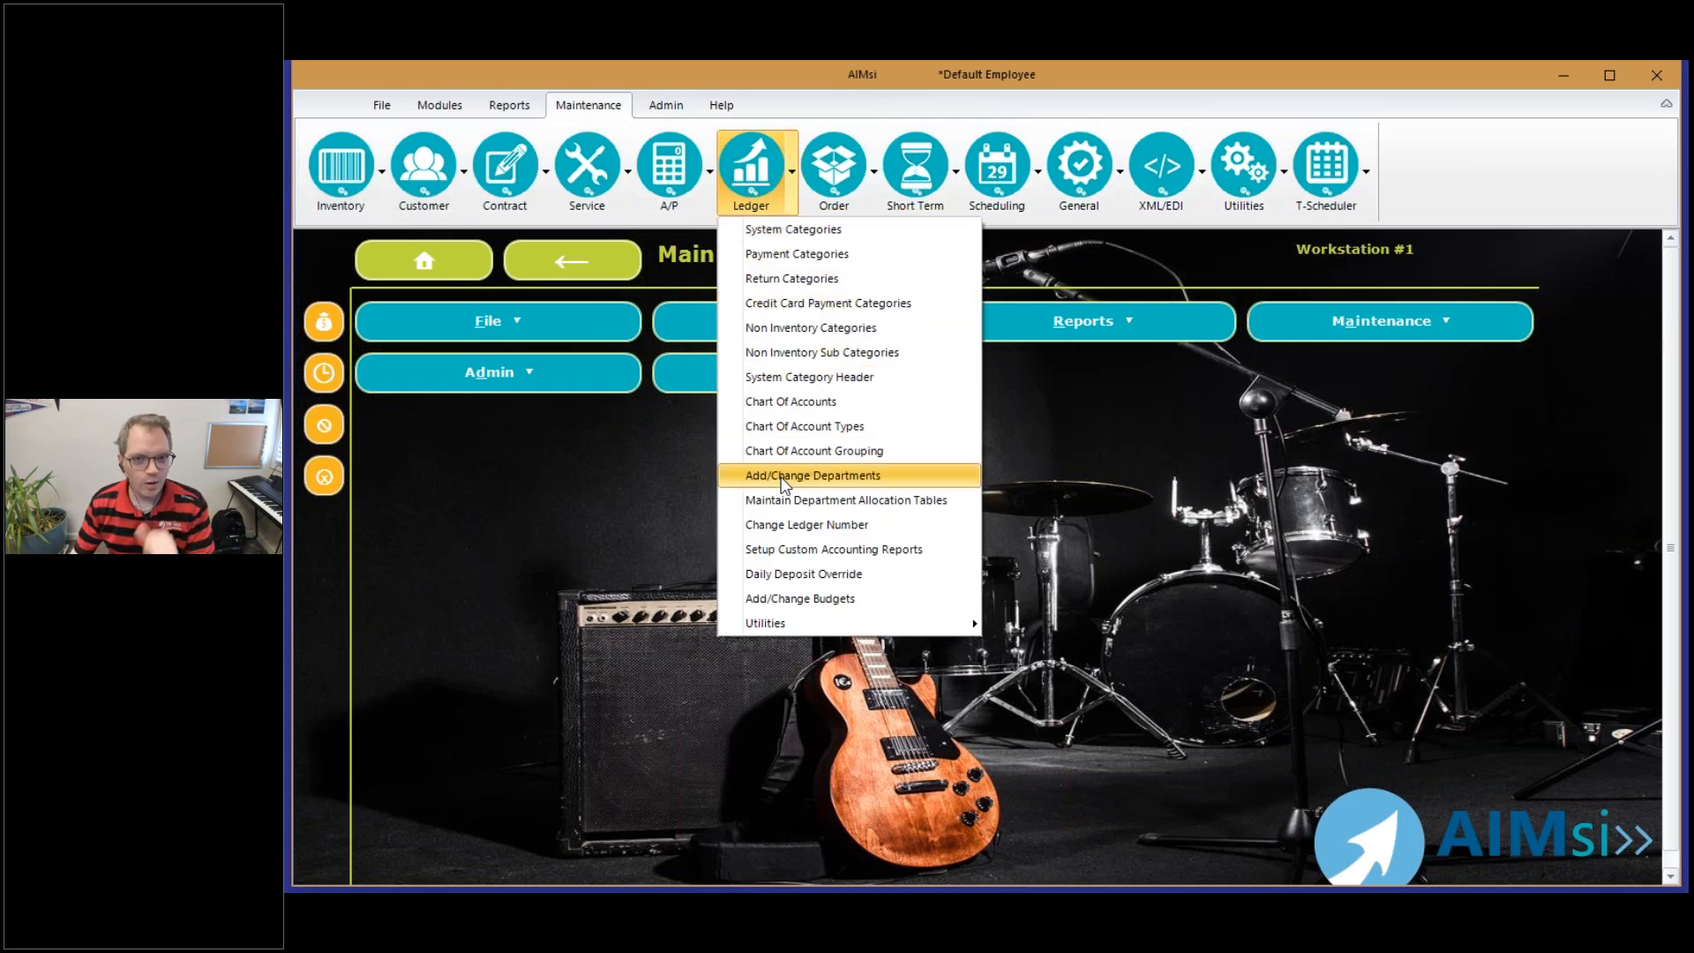
{"action": "left_click", "coordinate": [782, 477]}
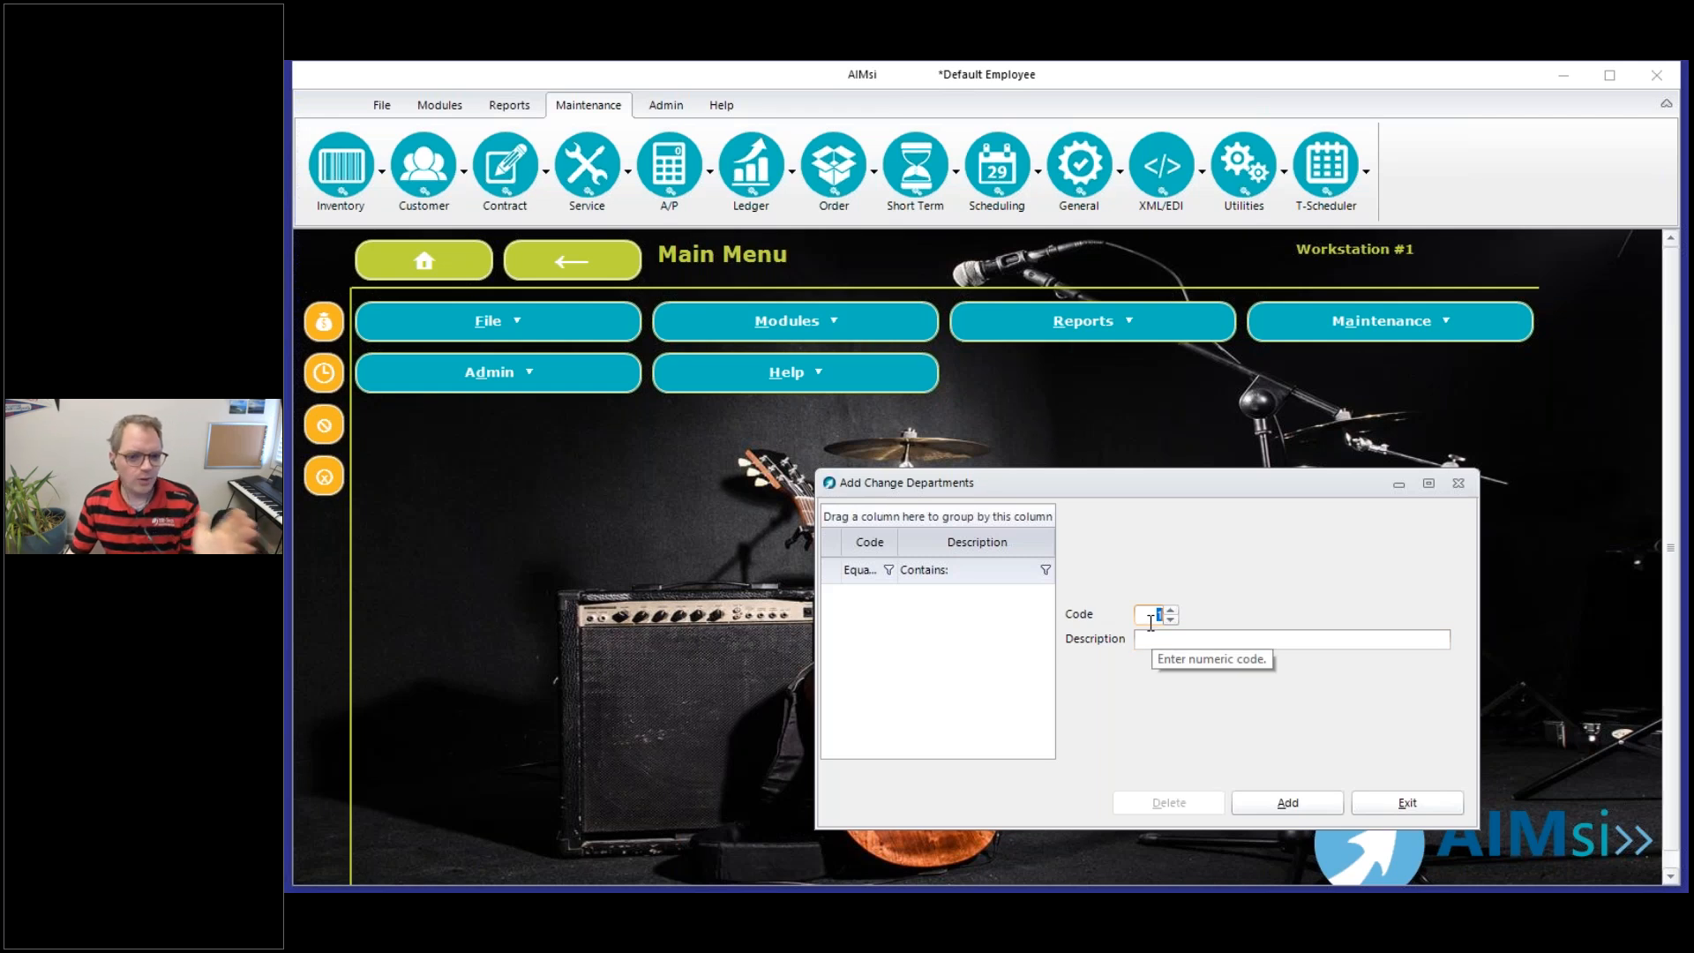
{"action": "left_click", "coordinate": [1170, 642]}
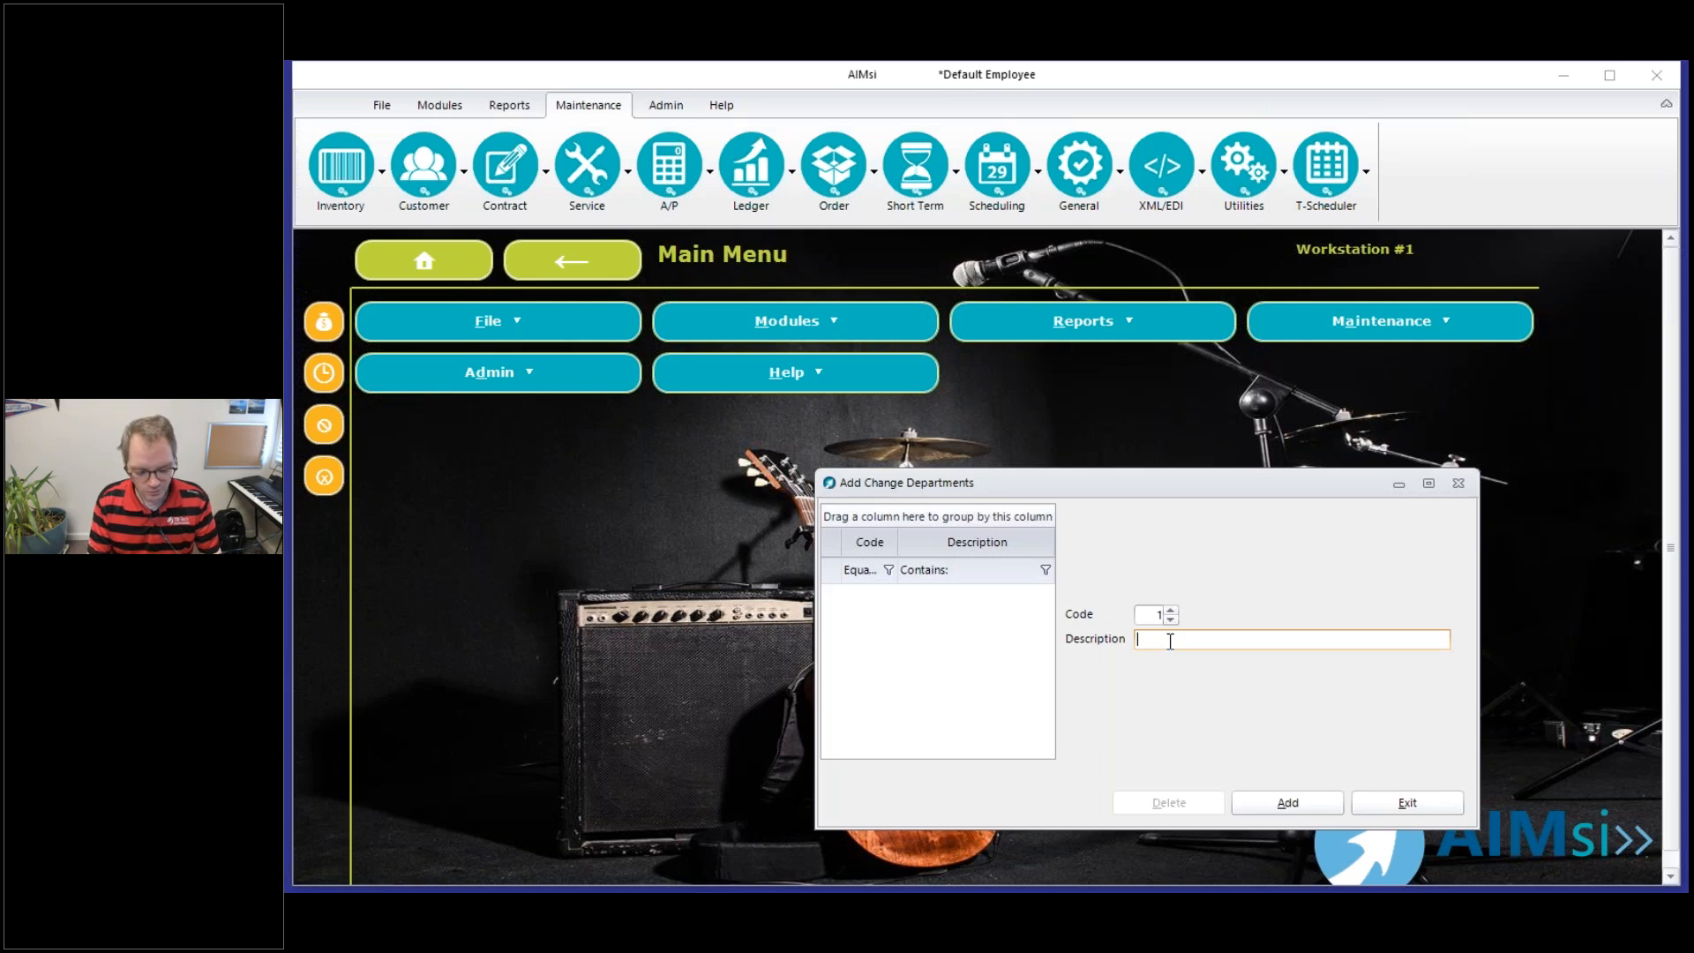
{"action": "type", "text": "Combo"}
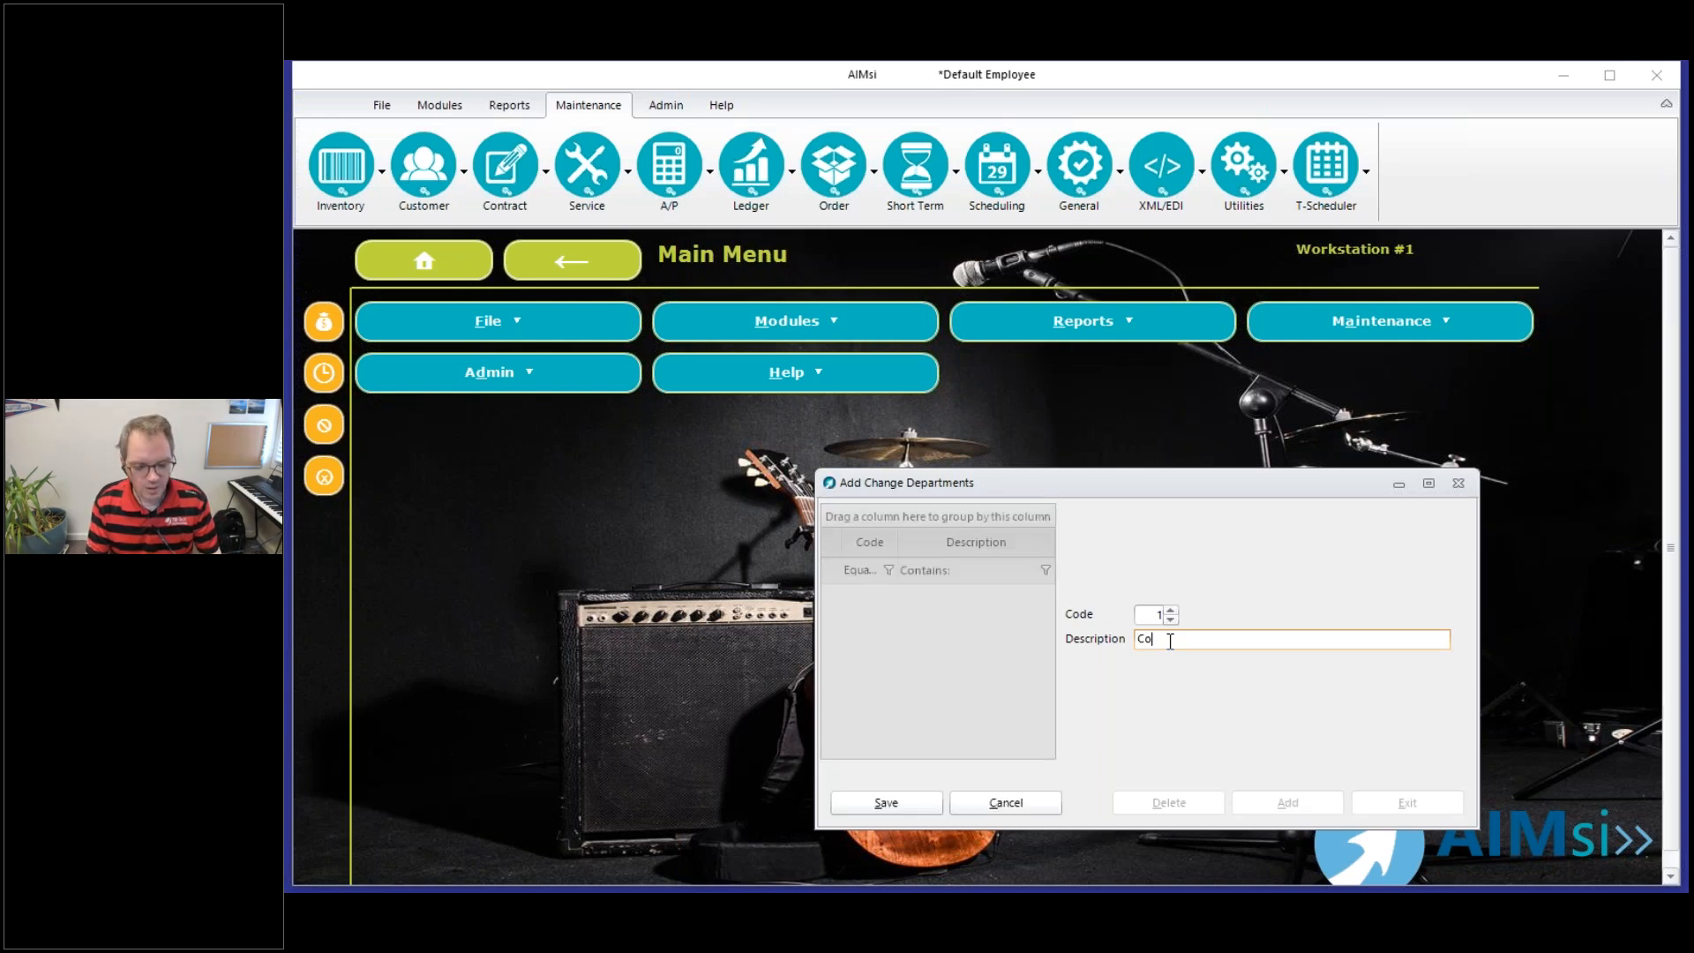
{"action": "left_click", "coordinate": [886, 803]}
Add department code 2 with the description Band and Orchestra and save it
{"action": "left_click", "coordinate": [1289, 817]}
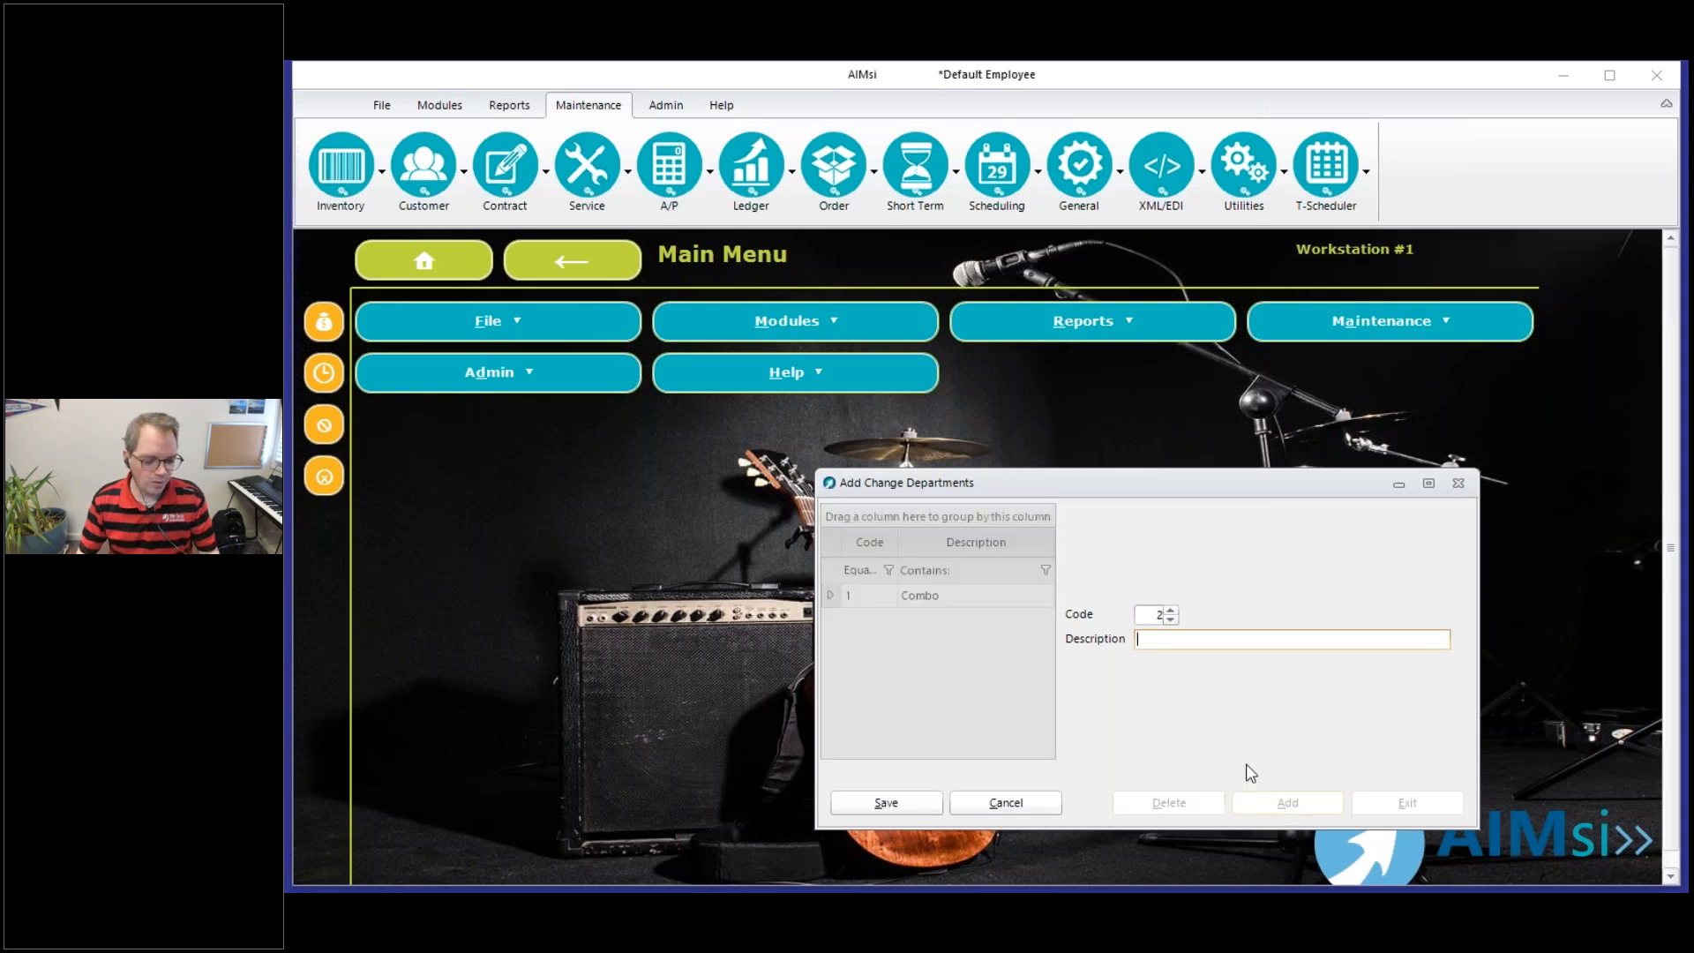
{"action": "type", "text": "Band and "}
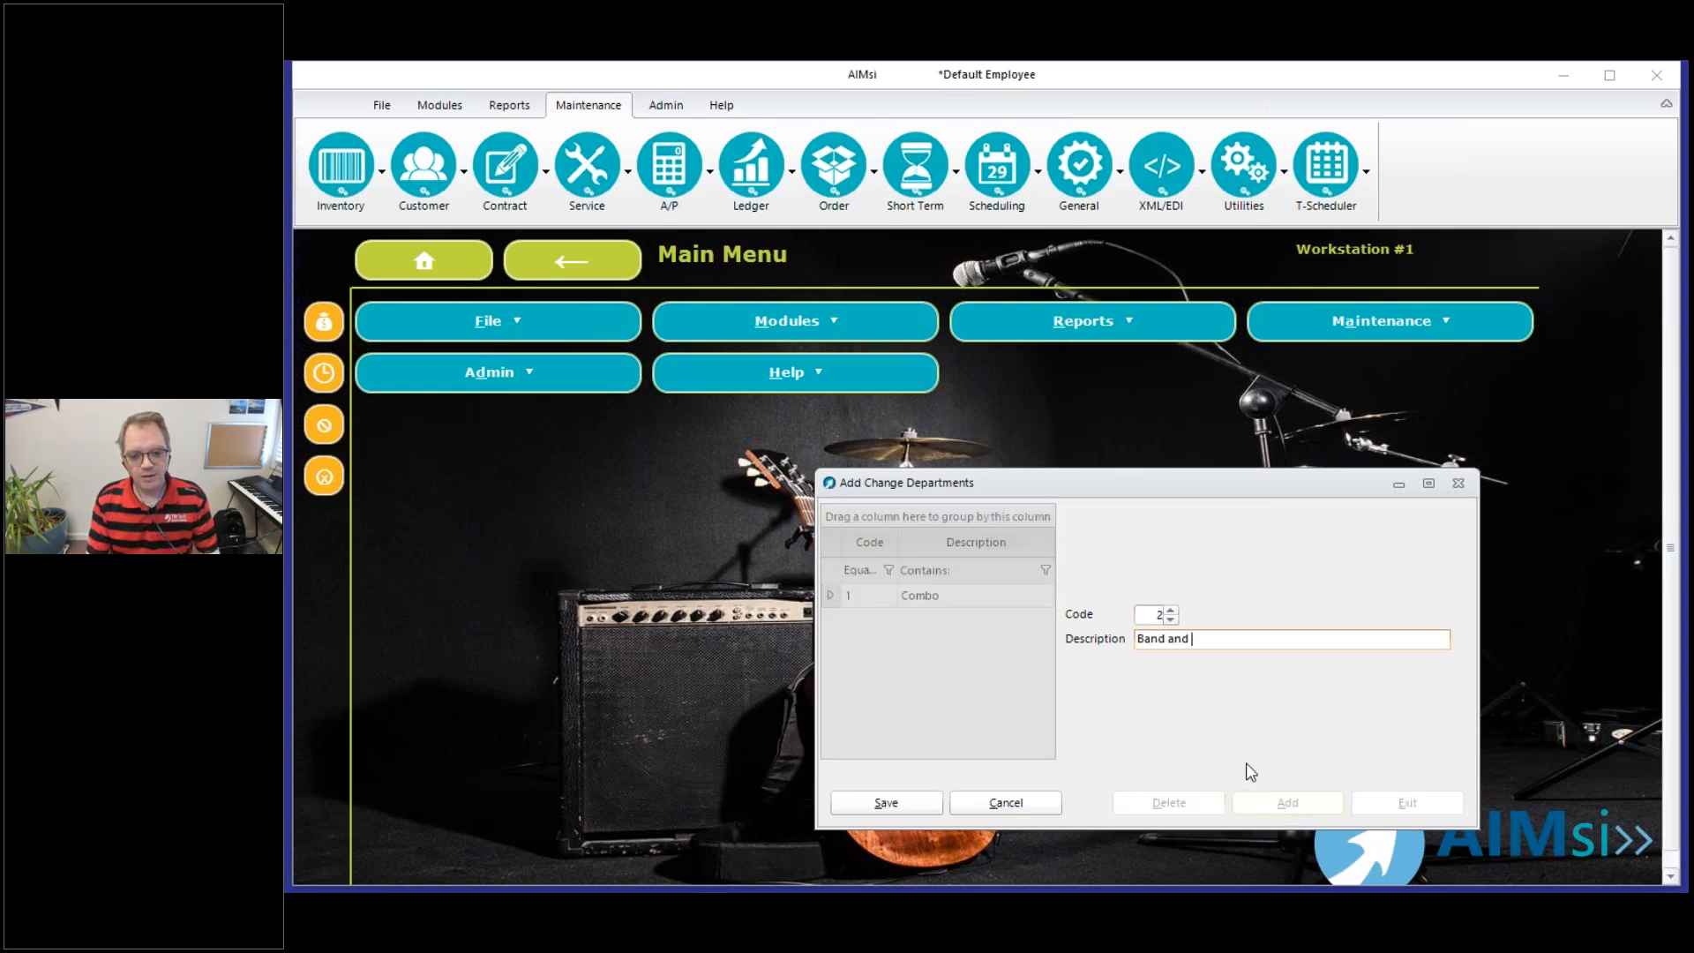
{"action": "type", "text": "Orchestra"}
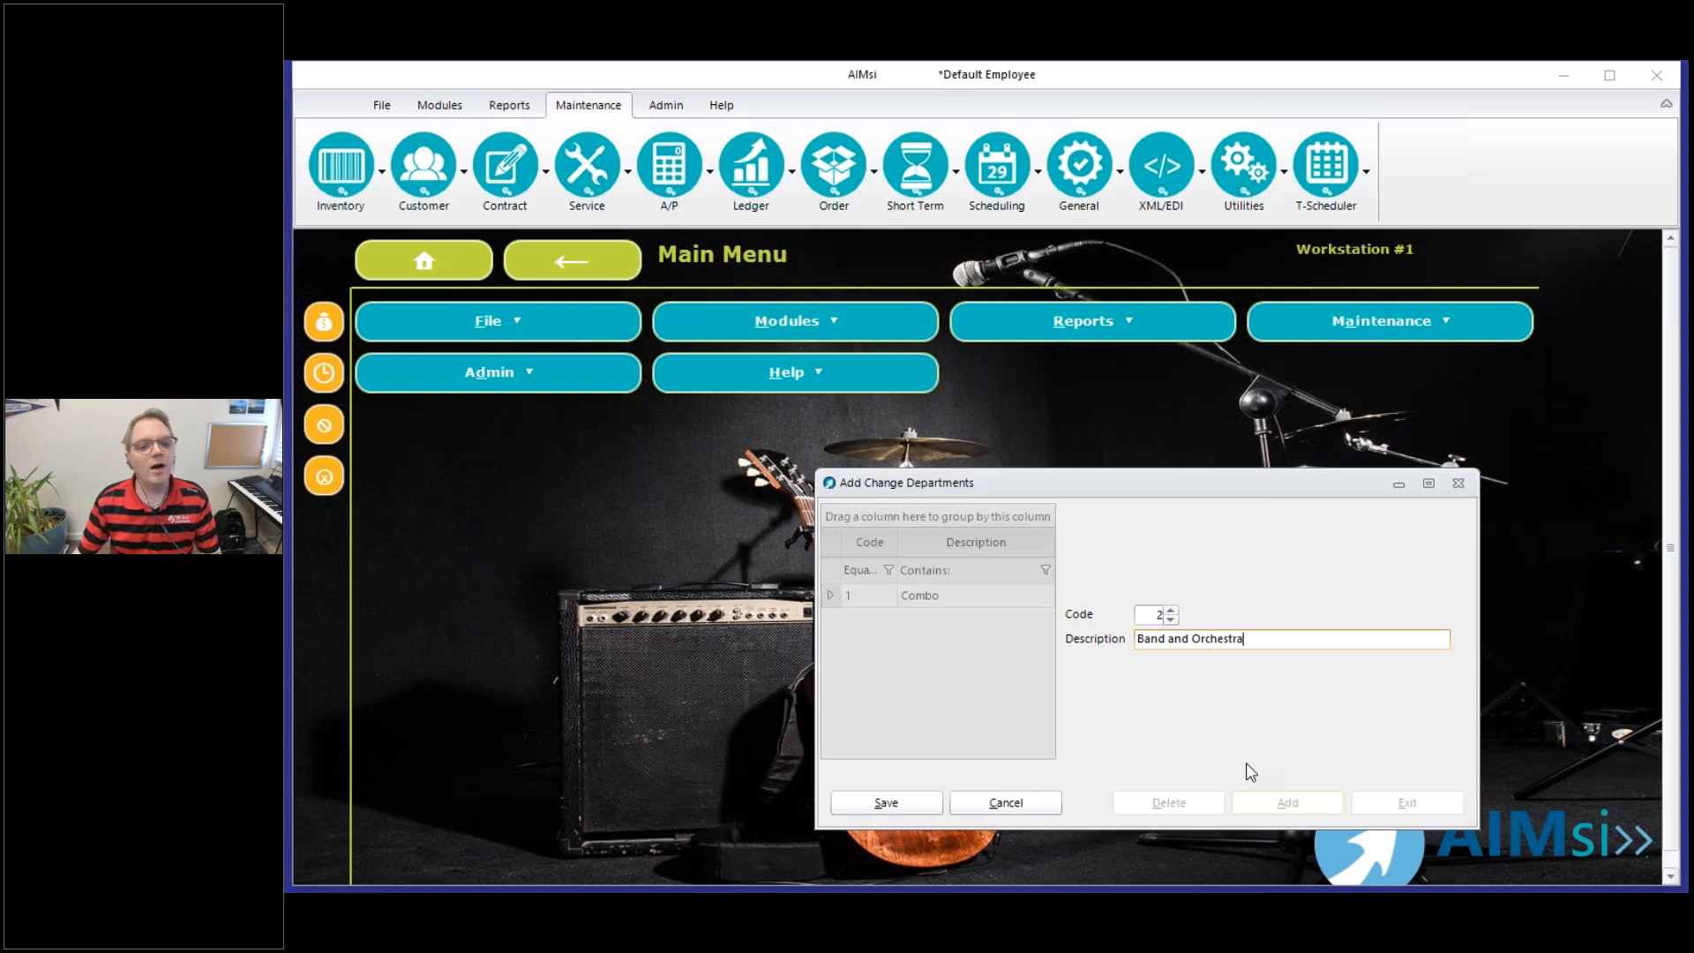
{"action": "left_click", "coordinate": [882, 805]}
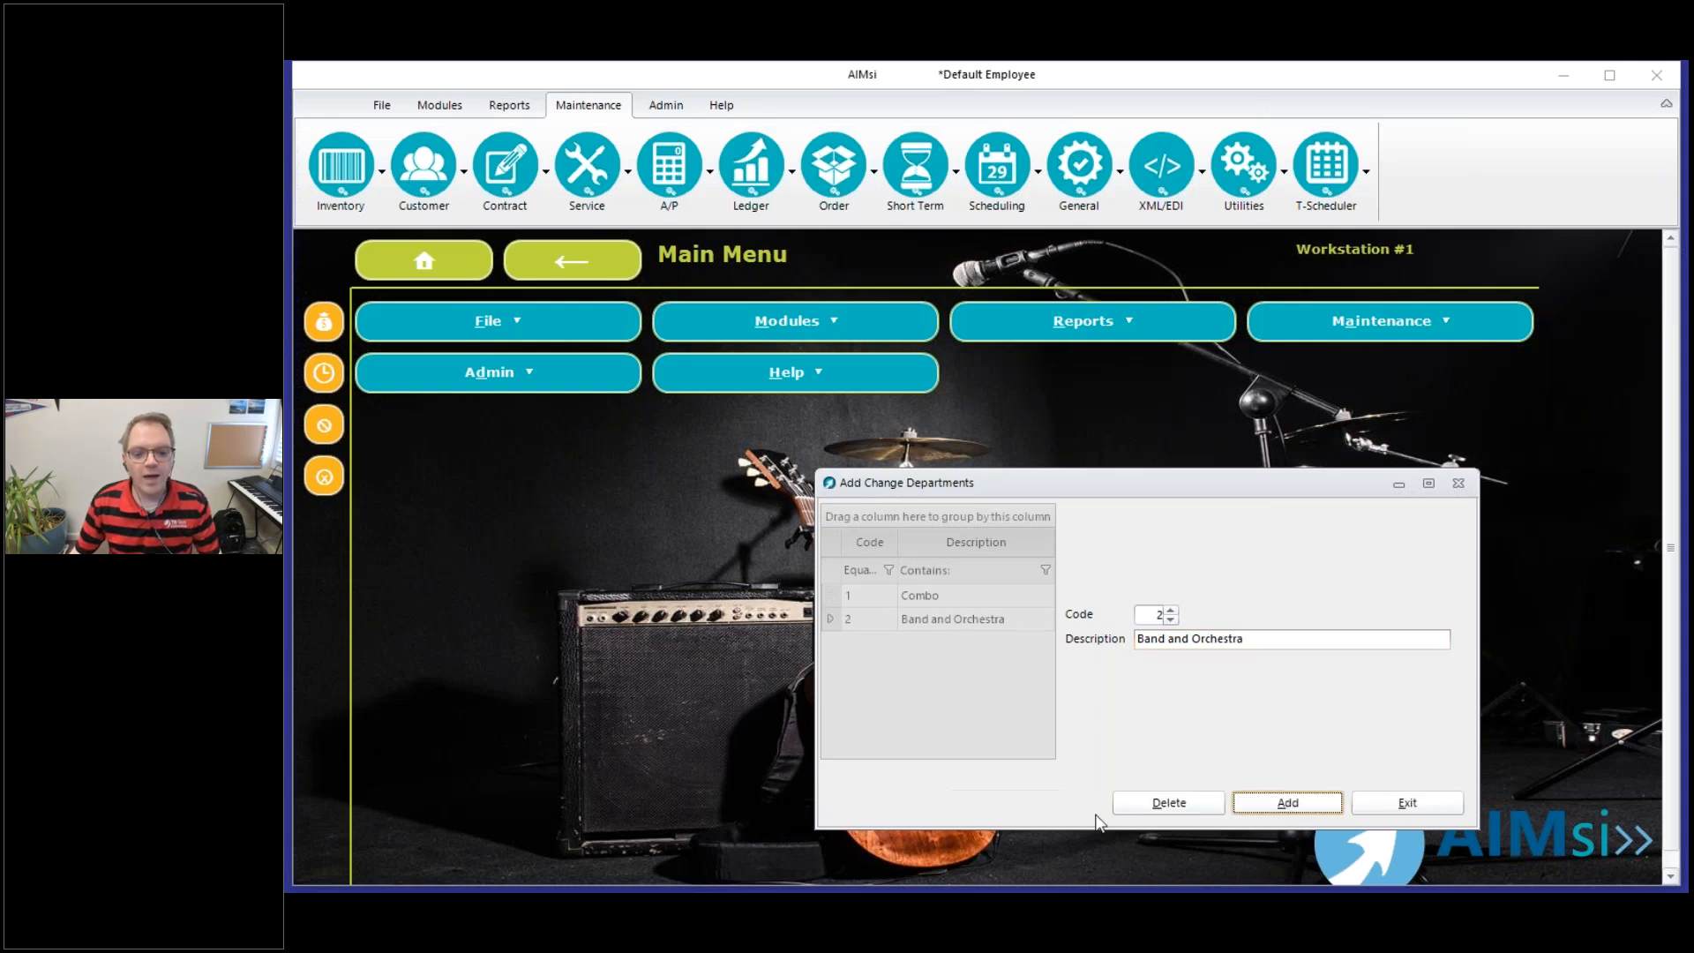
Add department code 3 with the description Print and save it
{"action": "left_click", "coordinate": [1281, 810]}
{"action": "key", "text": "Tab"}
{"action": "type", "text": "Print"}
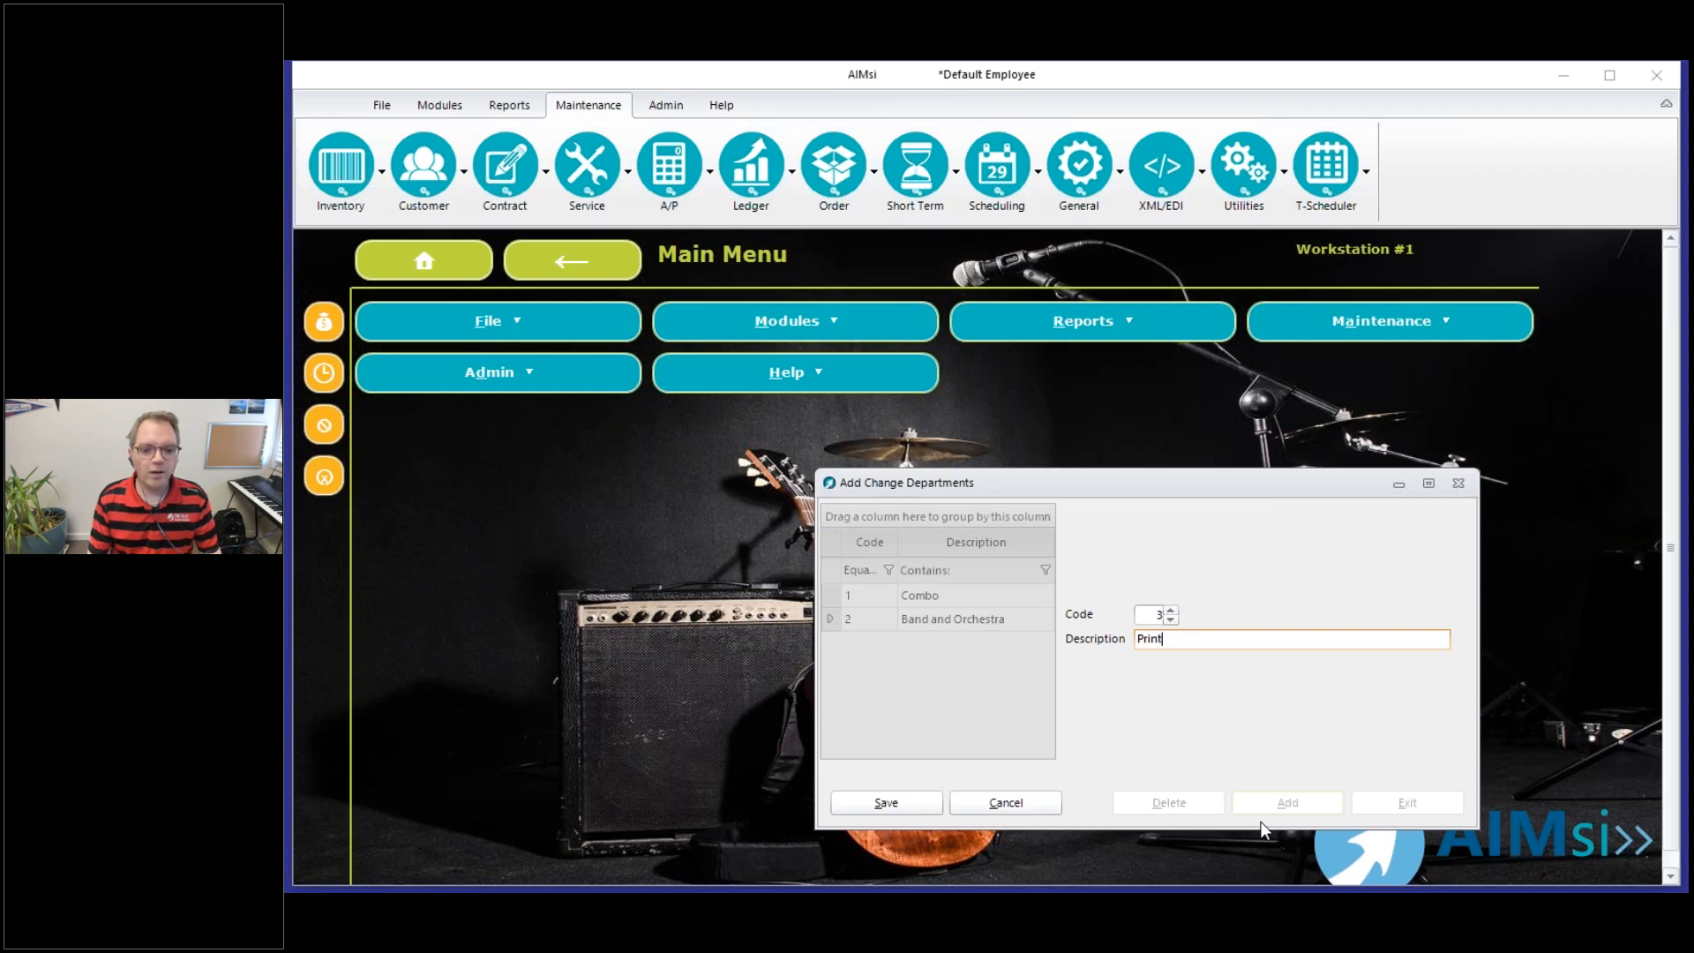
{"action": "key", "text": "alt+s"}
Add and save department code 4 with the description Services, and close the department maintenance window
{"action": "left_click", "coordinate": [1263, 794]}
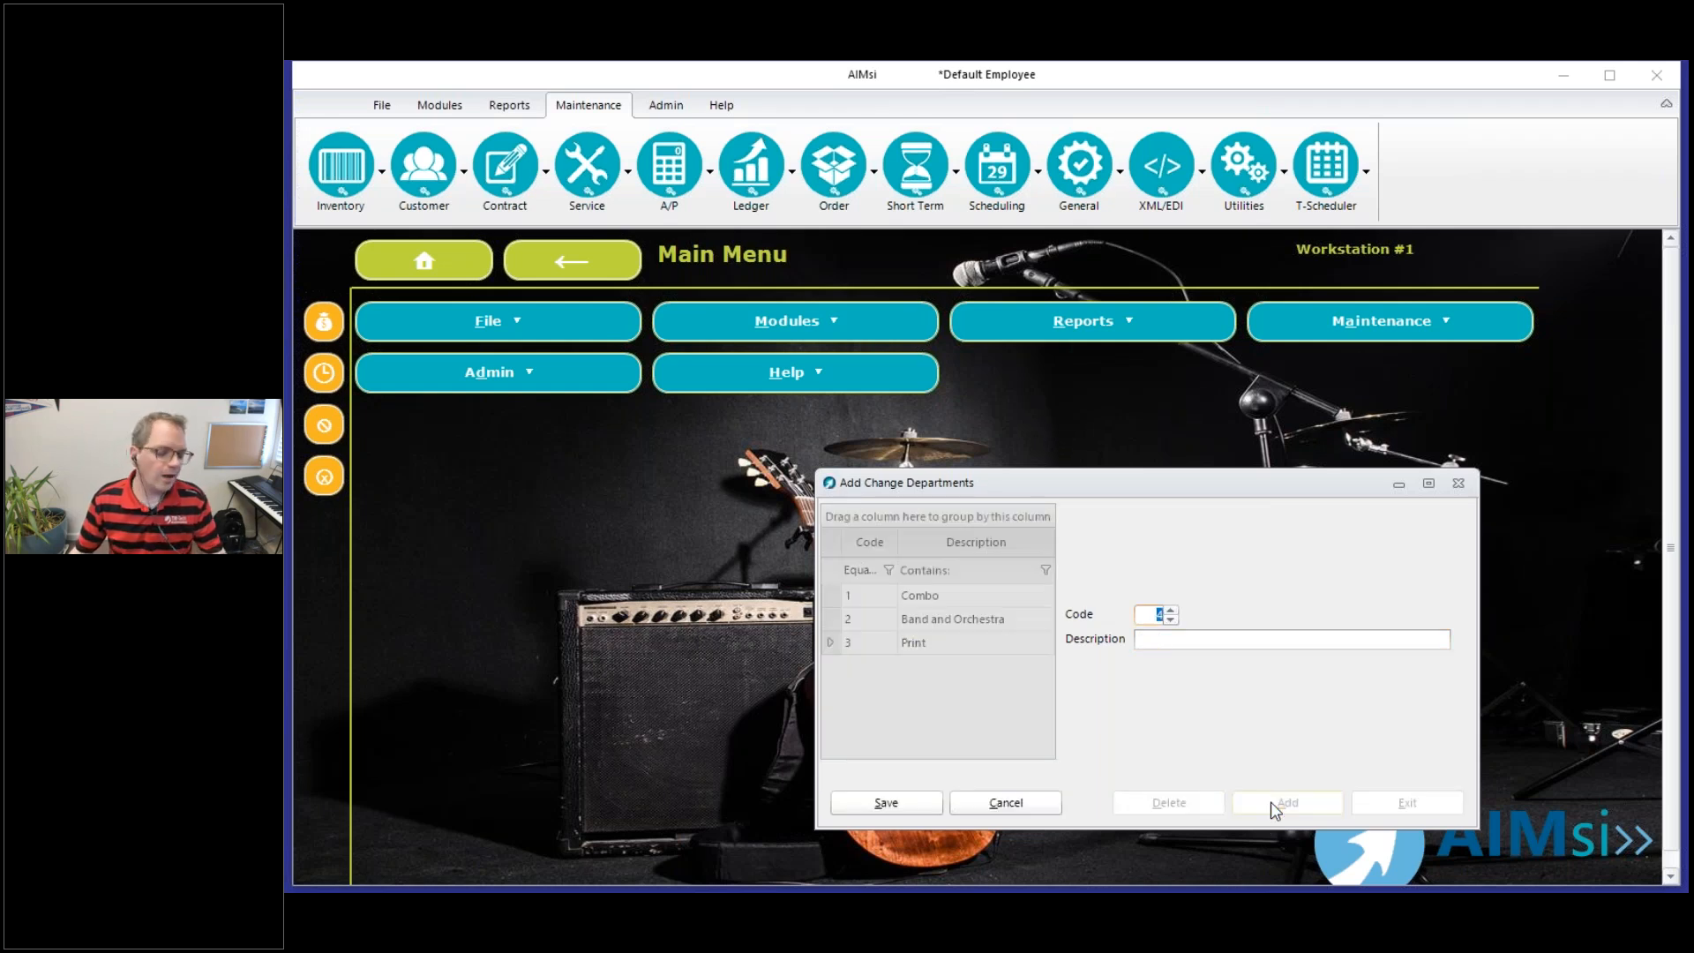
{"action": "type", "text": "Services"}
{"action": "left_click", "coordinate": [873, 801]}
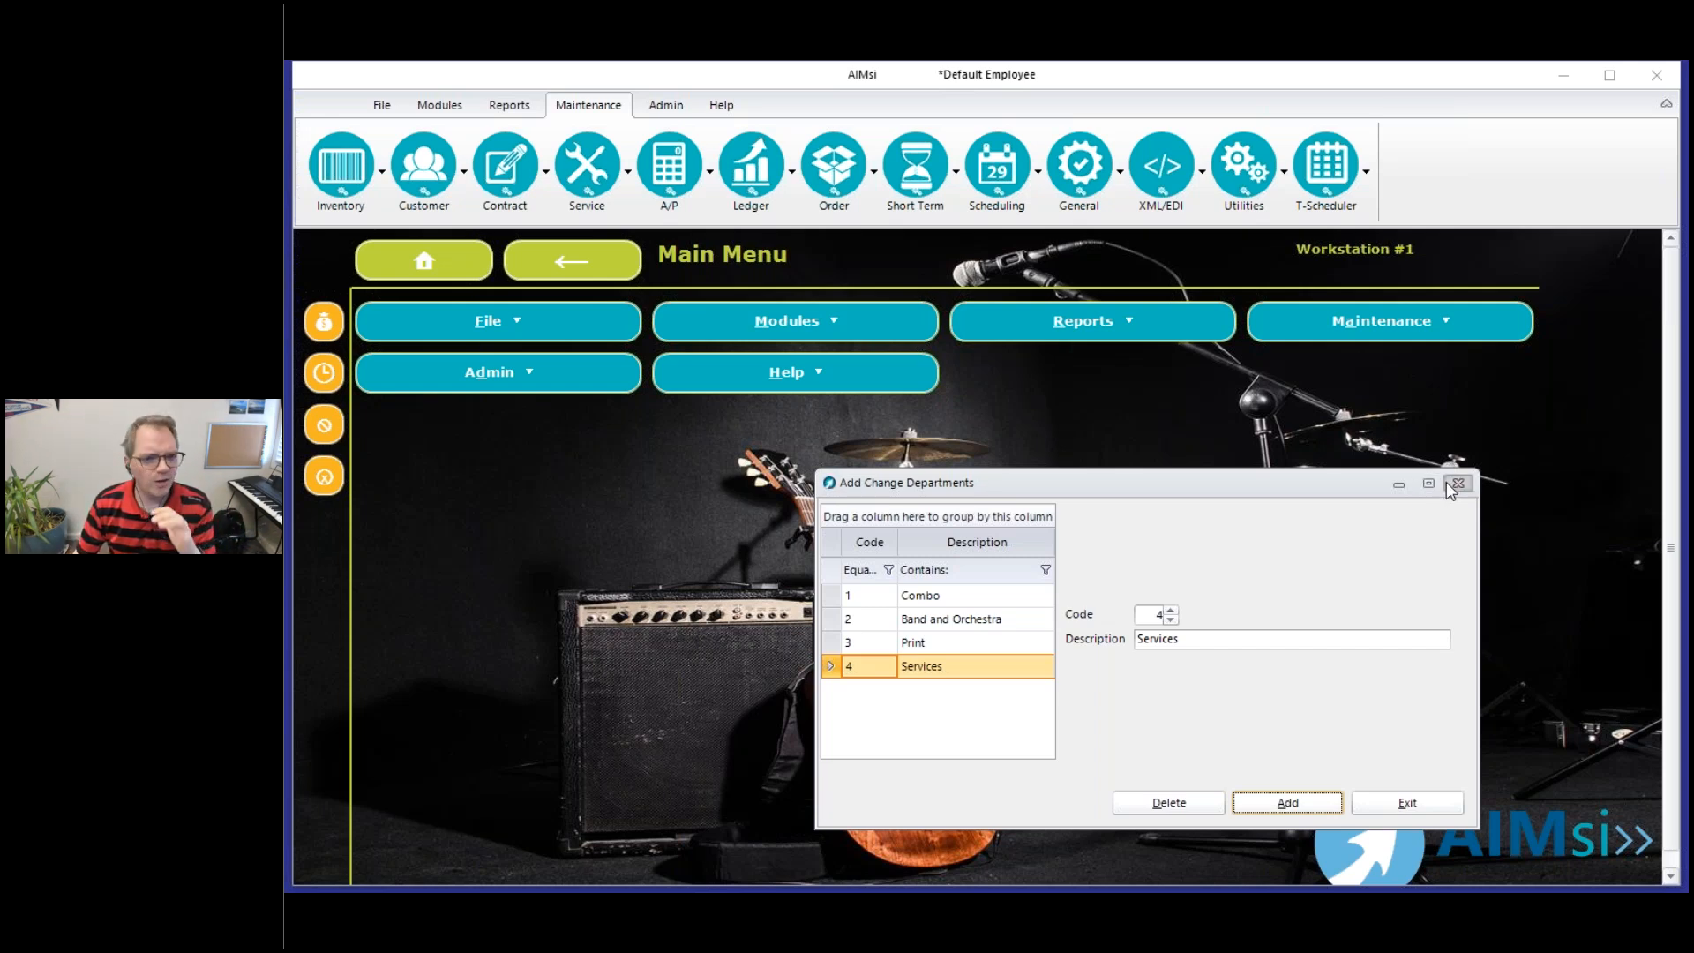
{"action": "left_click", "coordinate": [1457, 483]}
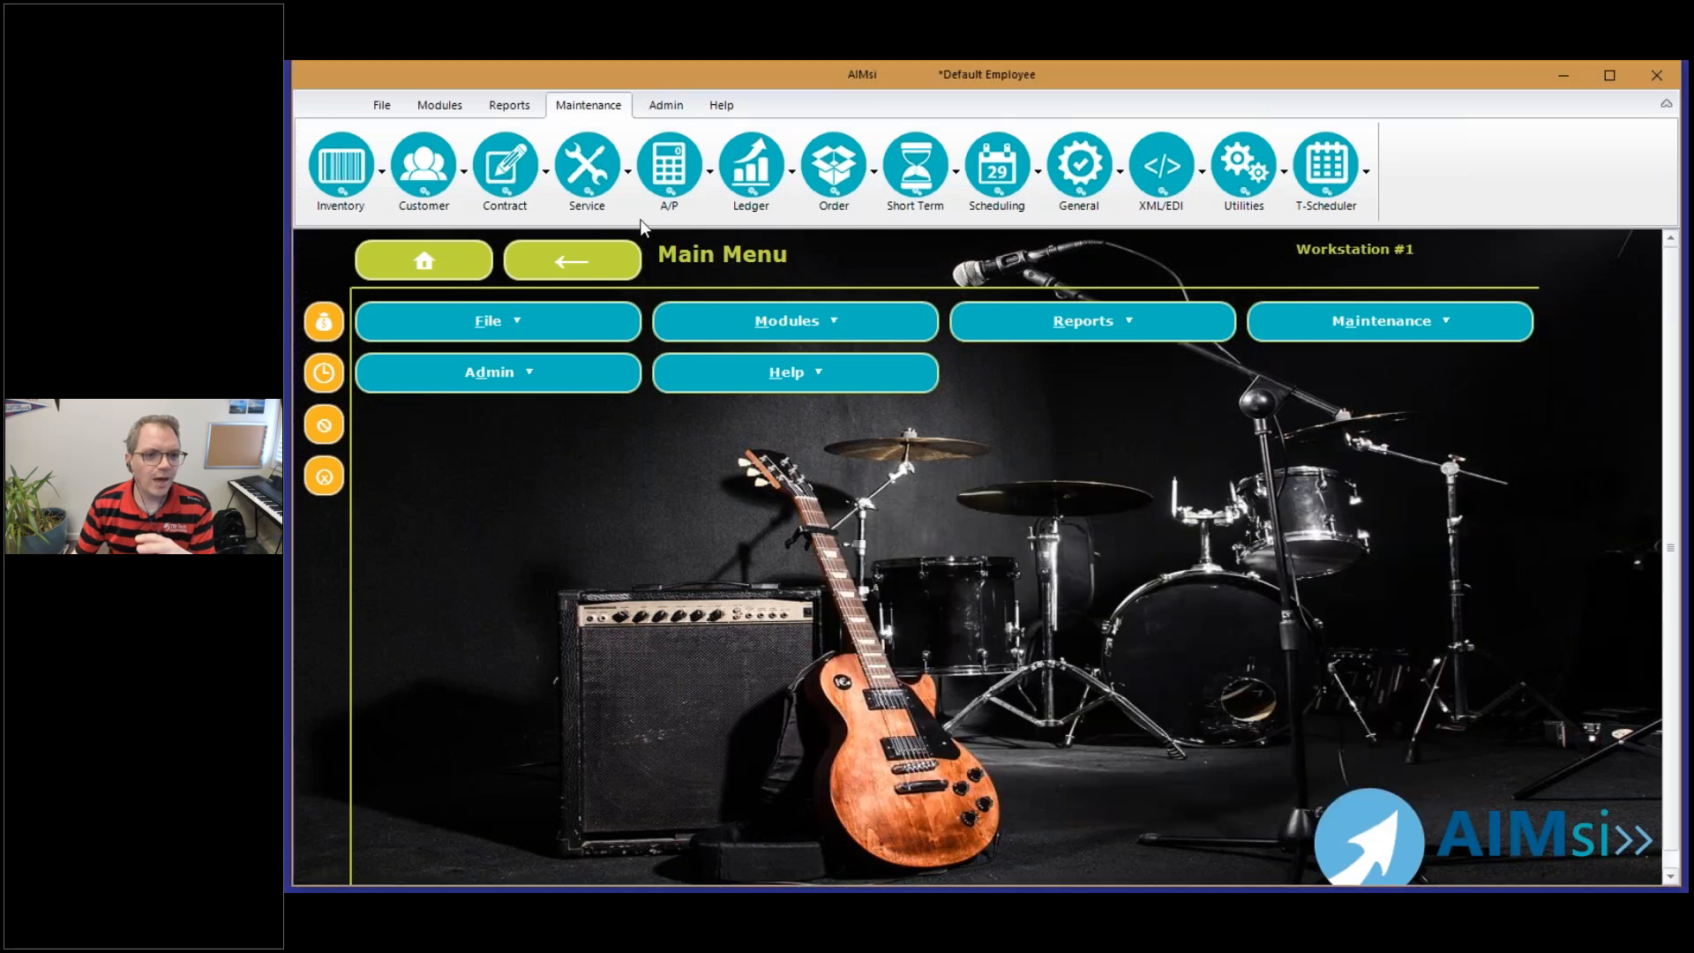
Open the Chart Of Accounts and locate the merchandise sales accounts starting at ledger 411-0
{"action": "left_click", "coordinate": [751, 172]}
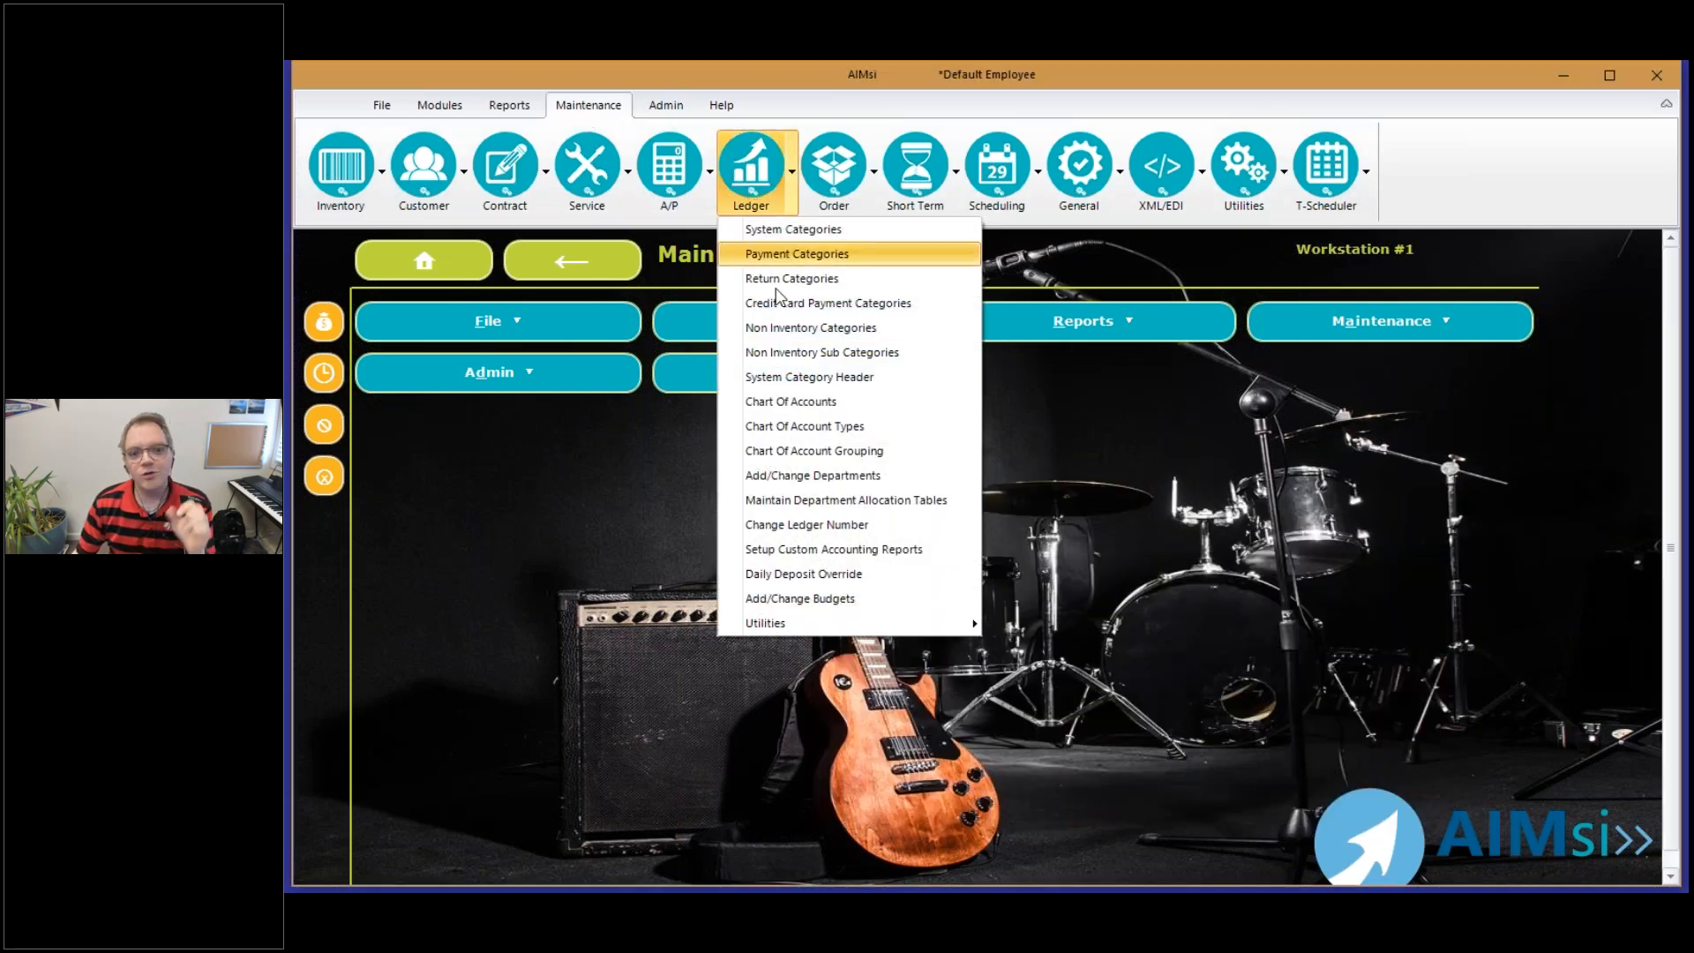
{"action": "left_click", "coordinate": [797, 411]}
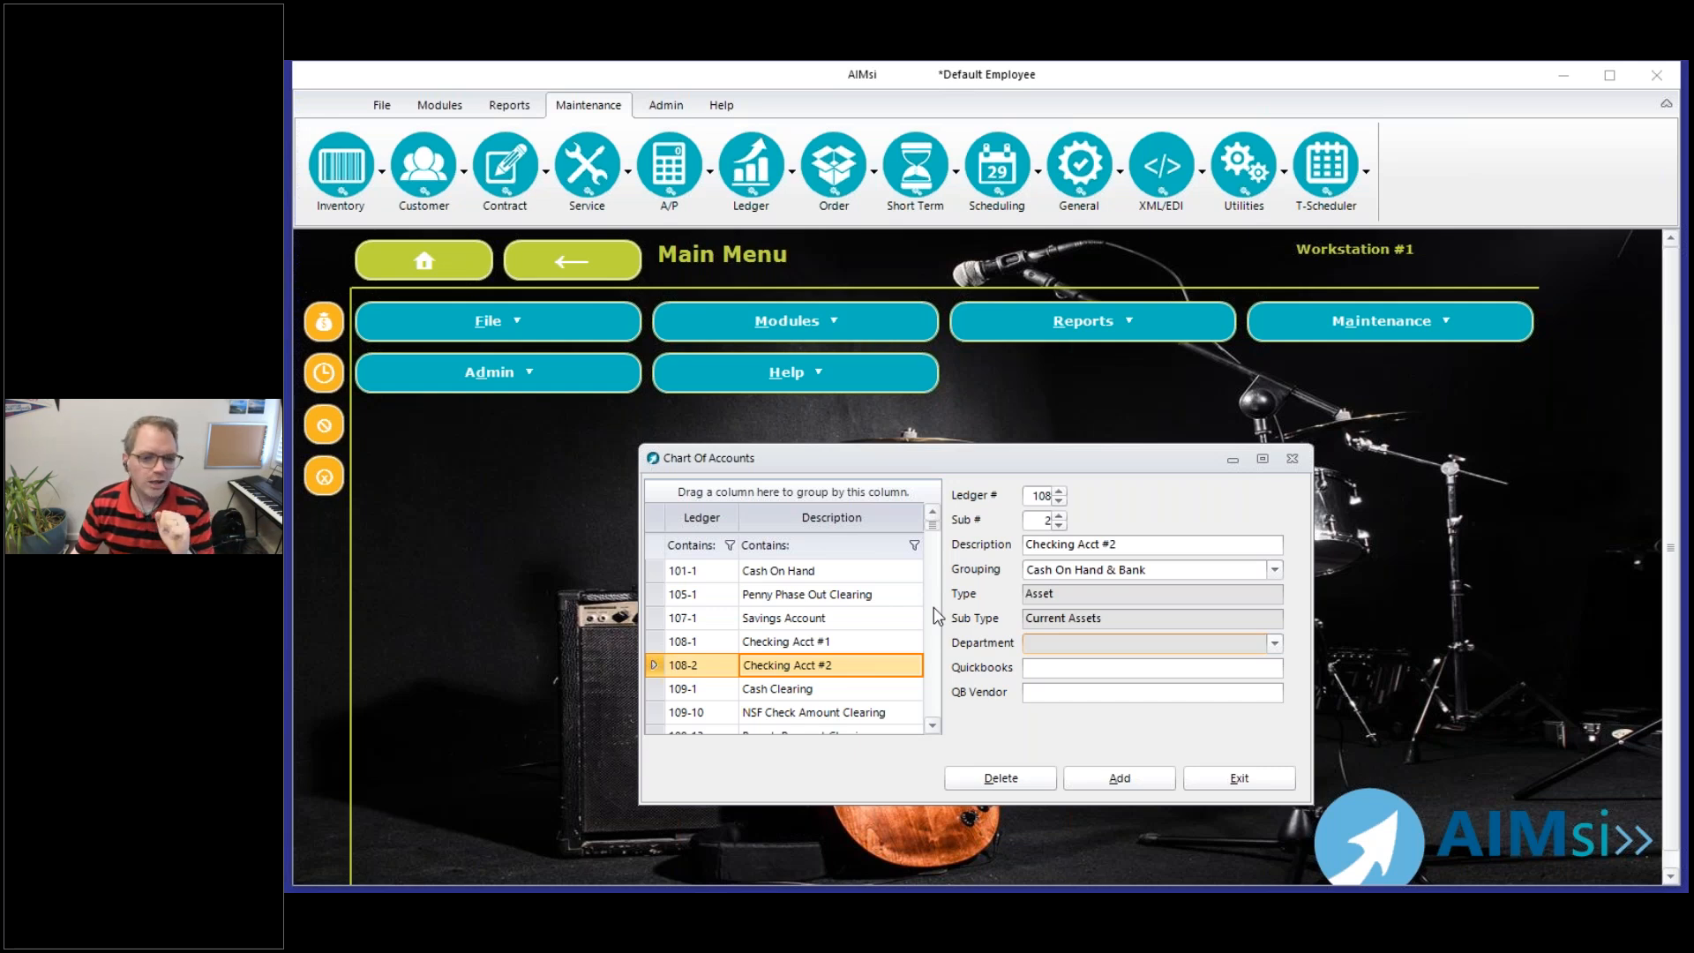
{"action": "left_click_drag", "start_coordinate": [932, 525], "coordinate": [940, 622]}
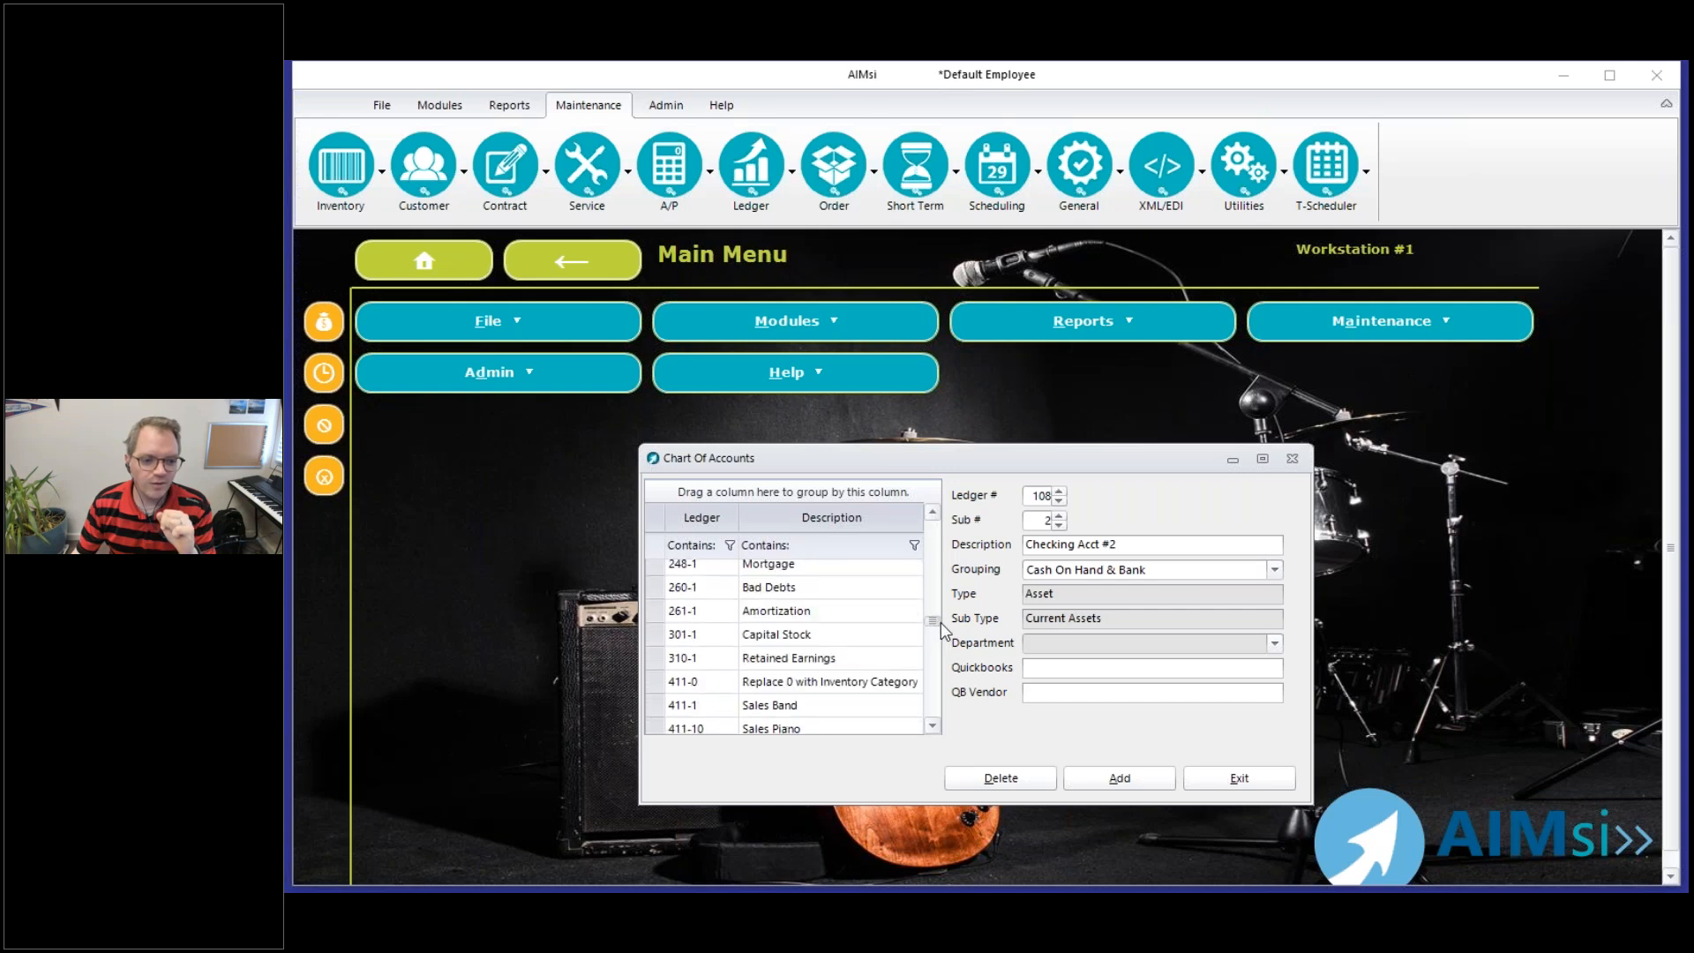
{"action": "left_click", "coordinate": [700, 663]}
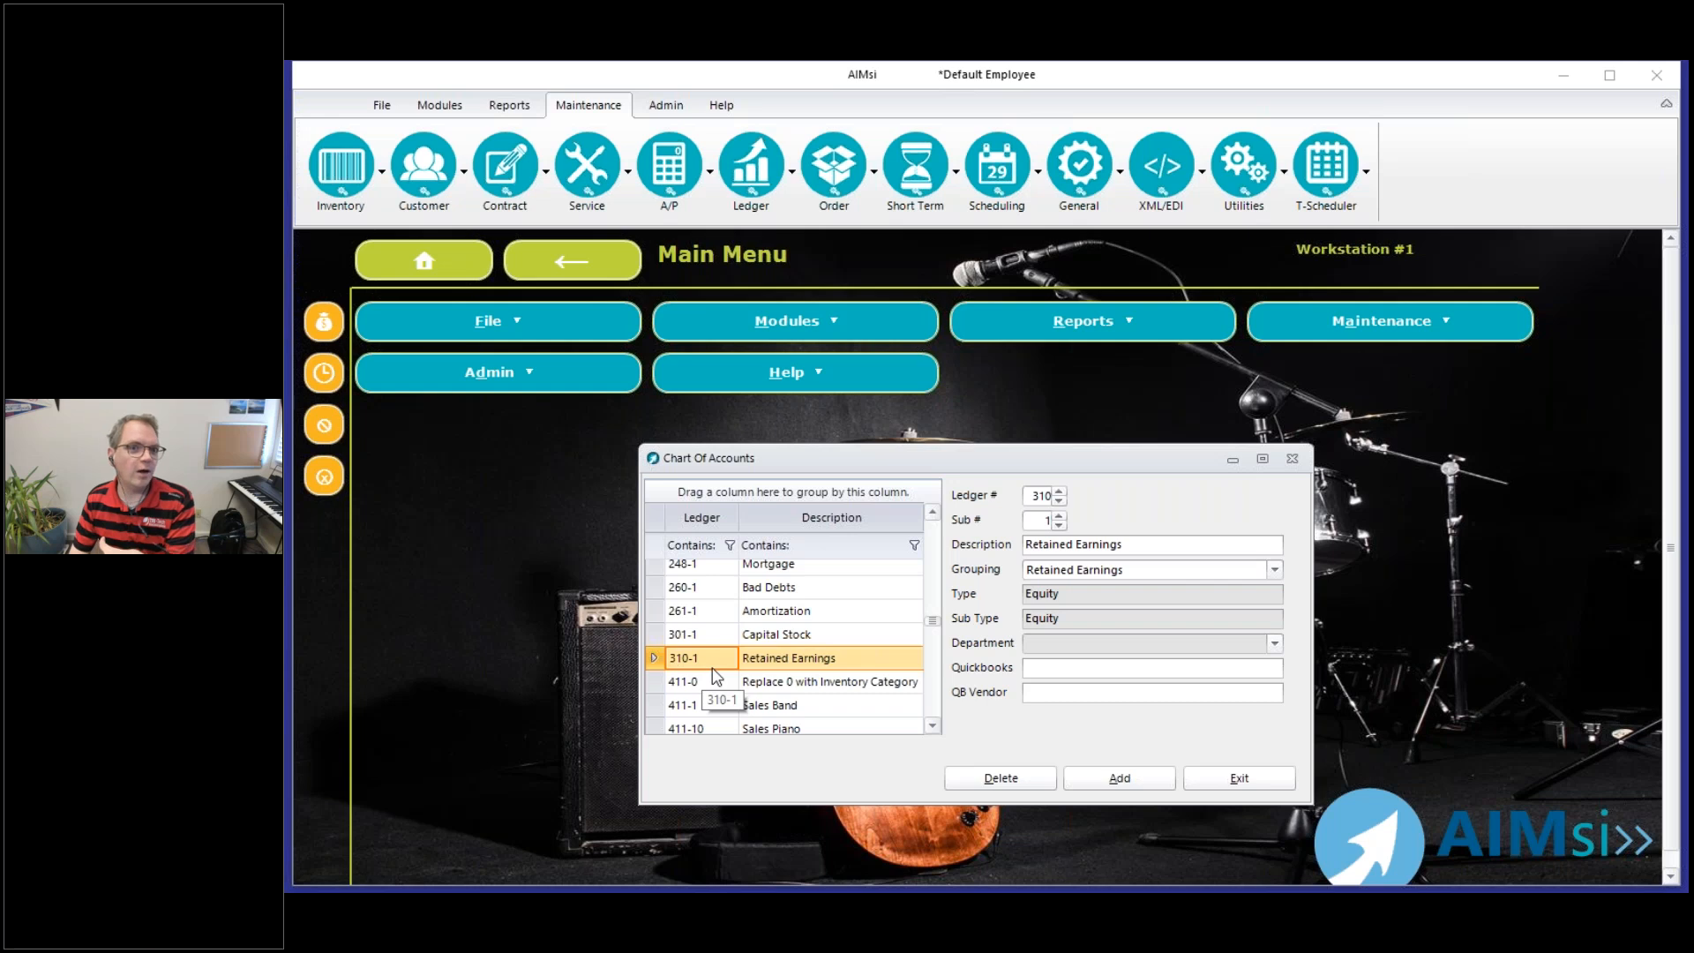
{"action": "left_click", "coordinate": [715, 678]}
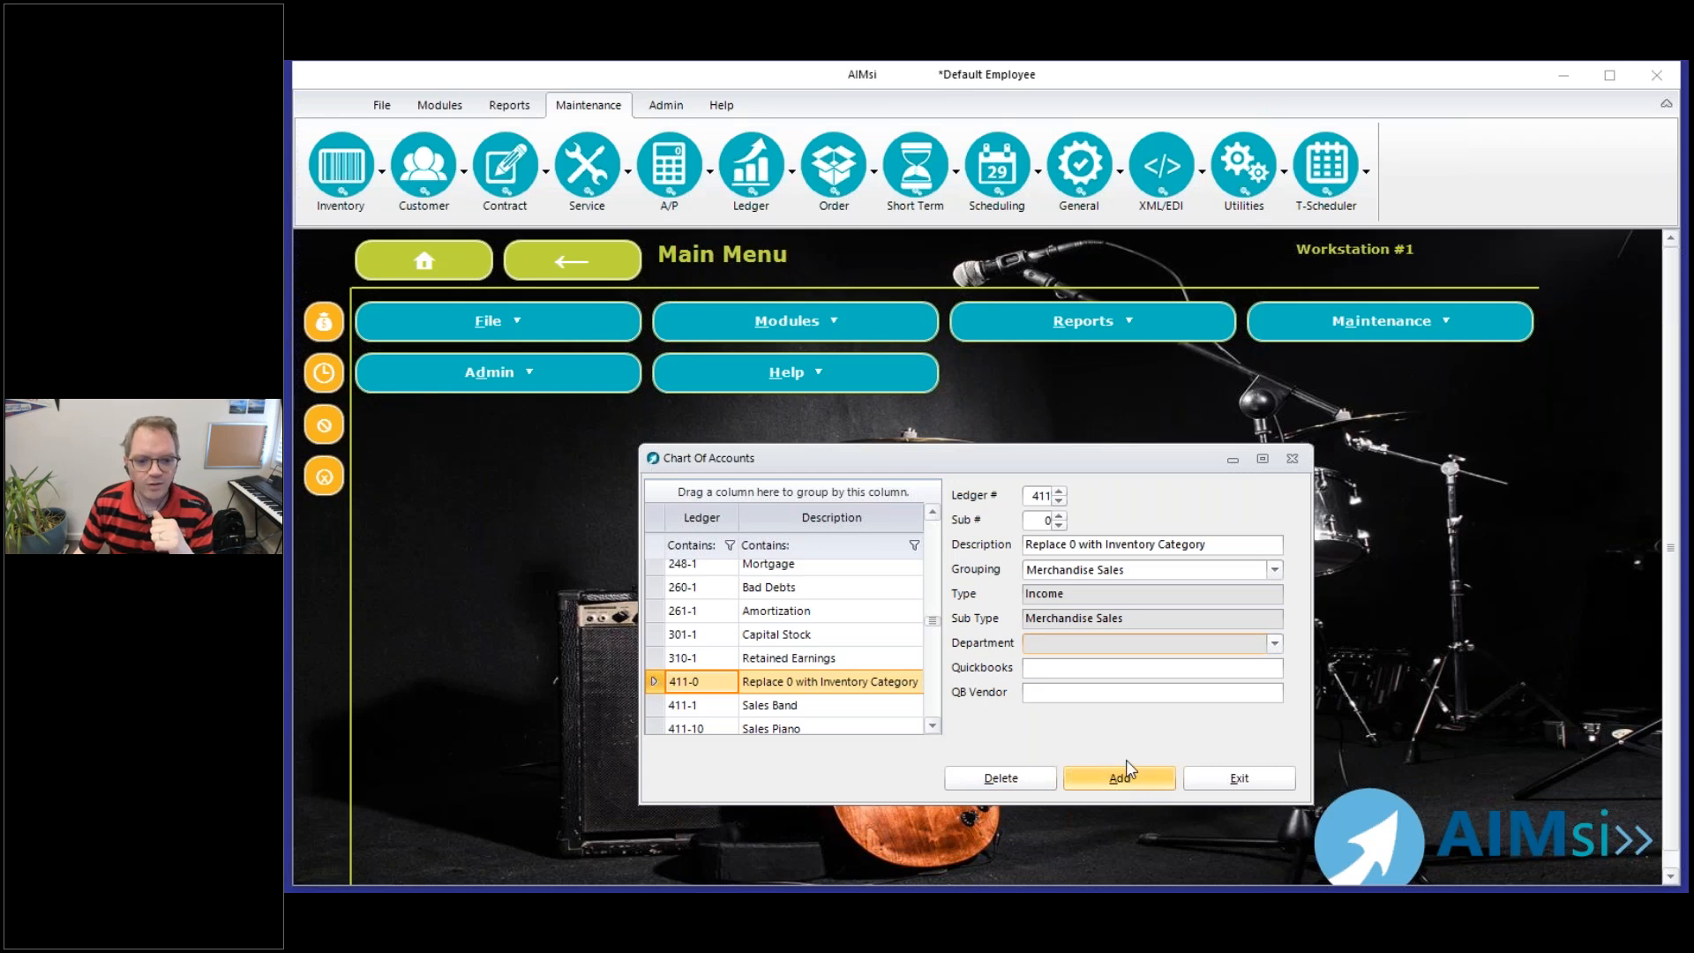
Assign the Band and Orchestra department to ledger 411-1, Sales Band, and save the account
{"action": "left_click", "coordinate": [720, 707]}
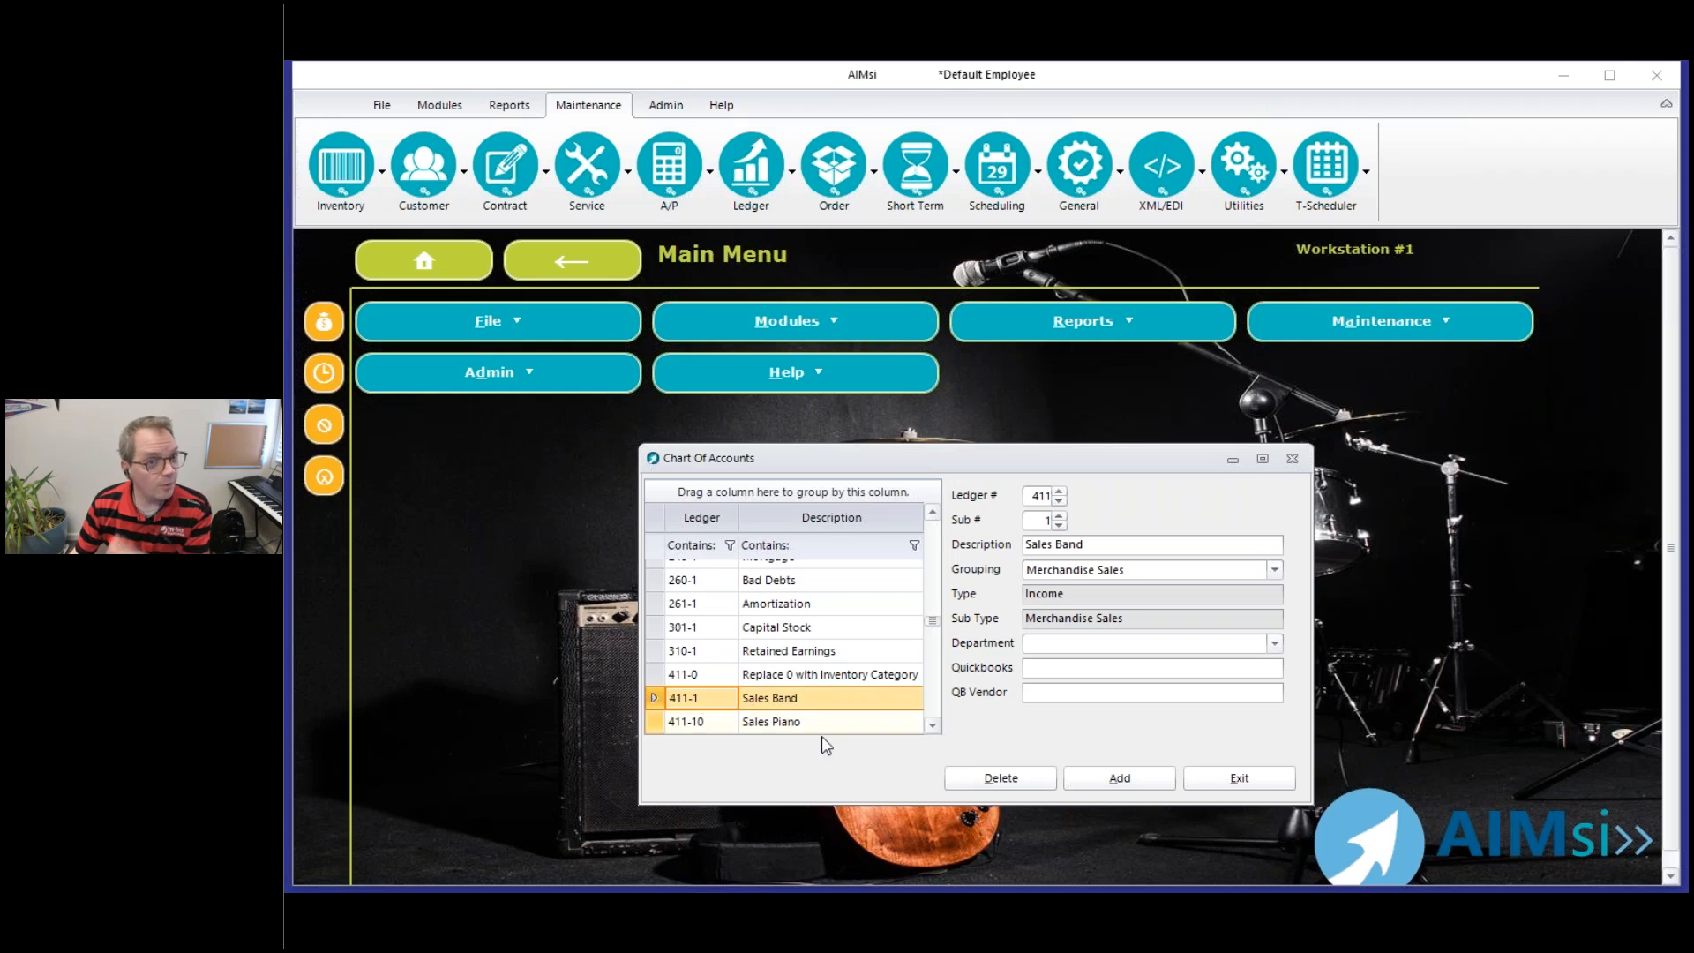
{"action": "left_click", "coordinate": [1274, 643]}
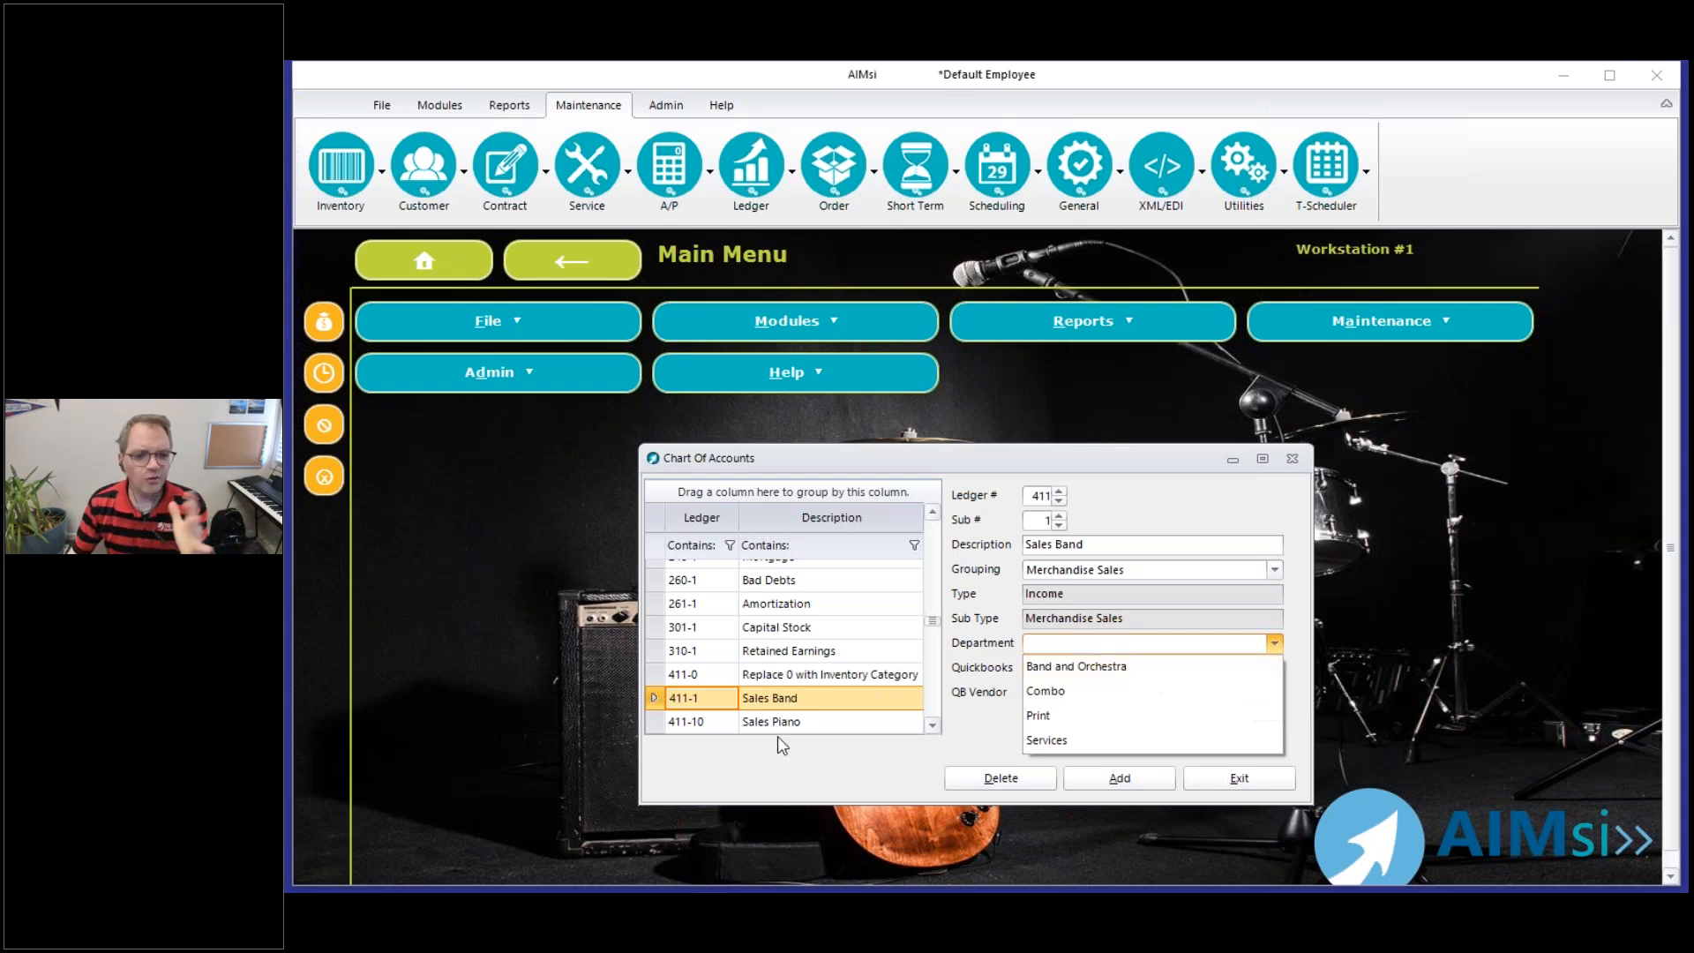
{"action": "left_click", "coordinate": [1077, 666]}
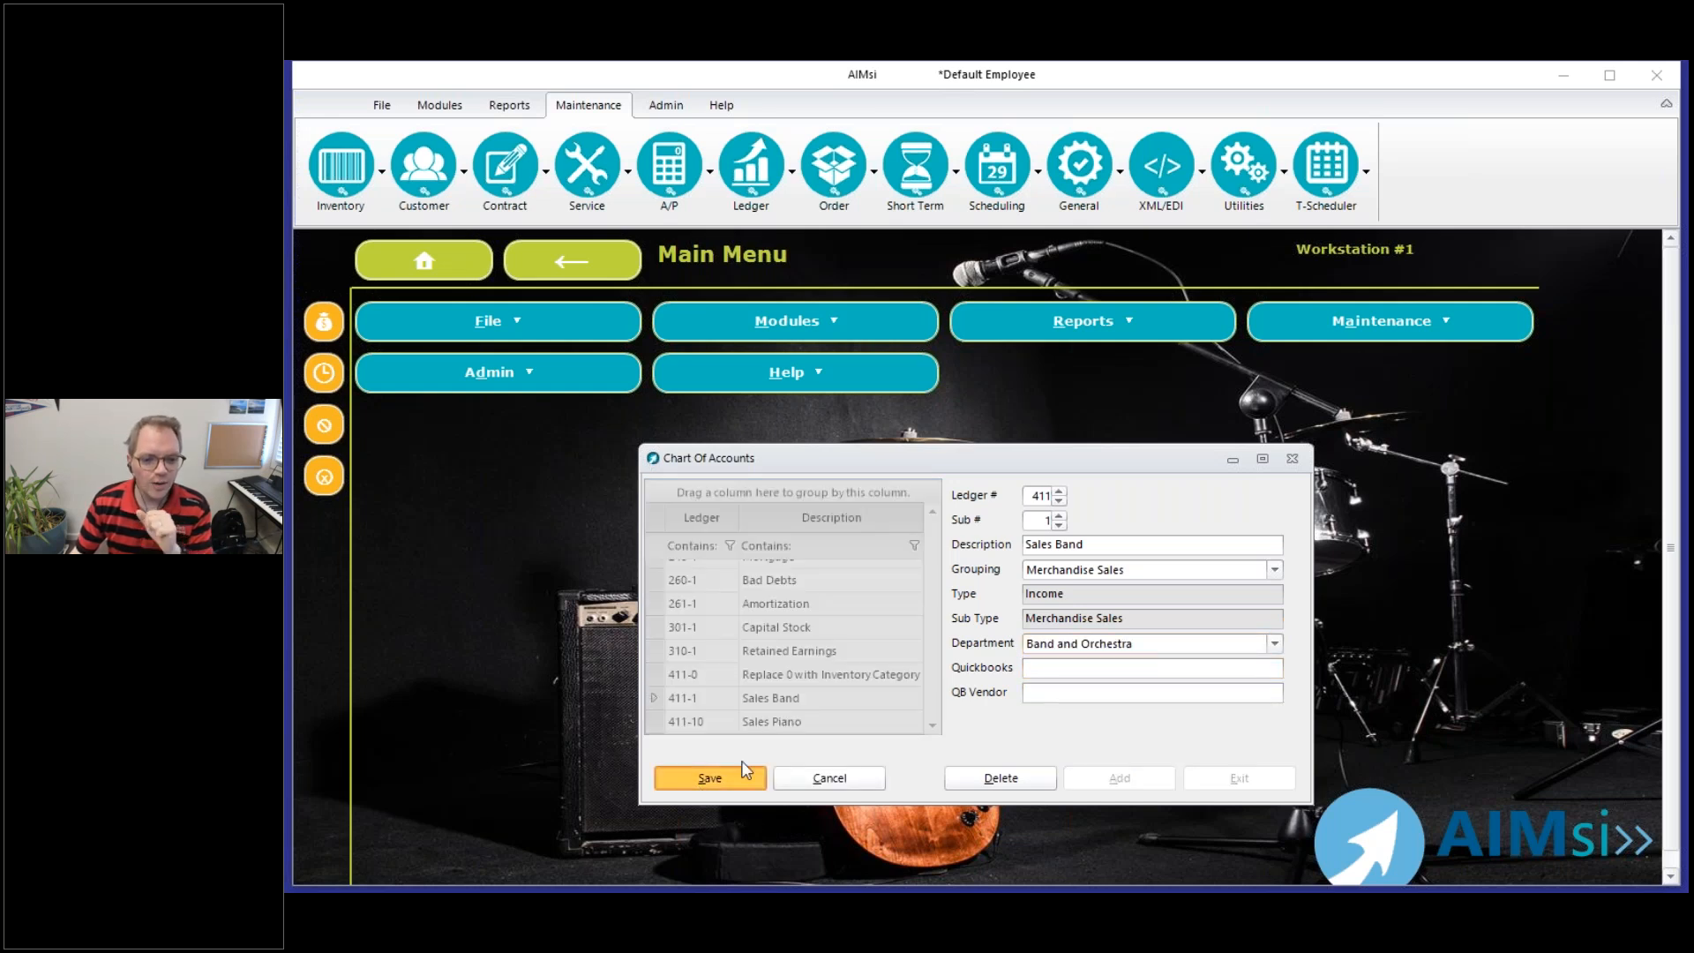
{"action": "left_click", "coordinate": [710, 779]}
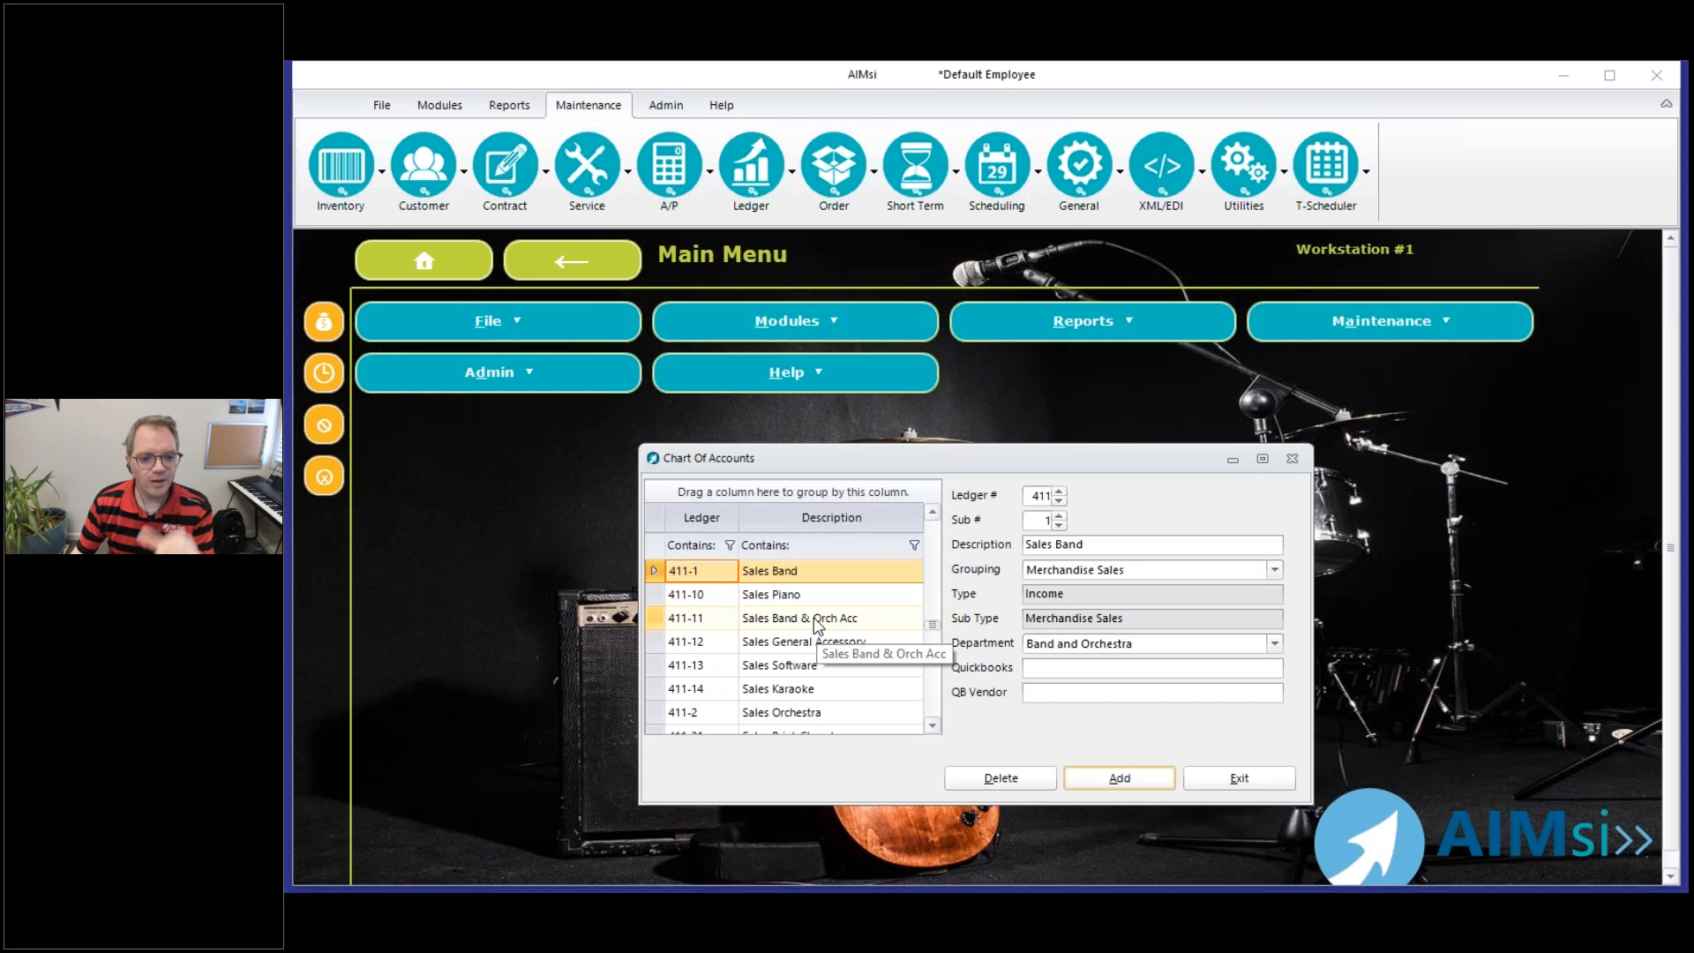
Assign the Band and Orchestra department to ledger 411-11, Sales Band & Orch Acc, and save the account
{"action": "left_click", "coordinate": [818, 623]}
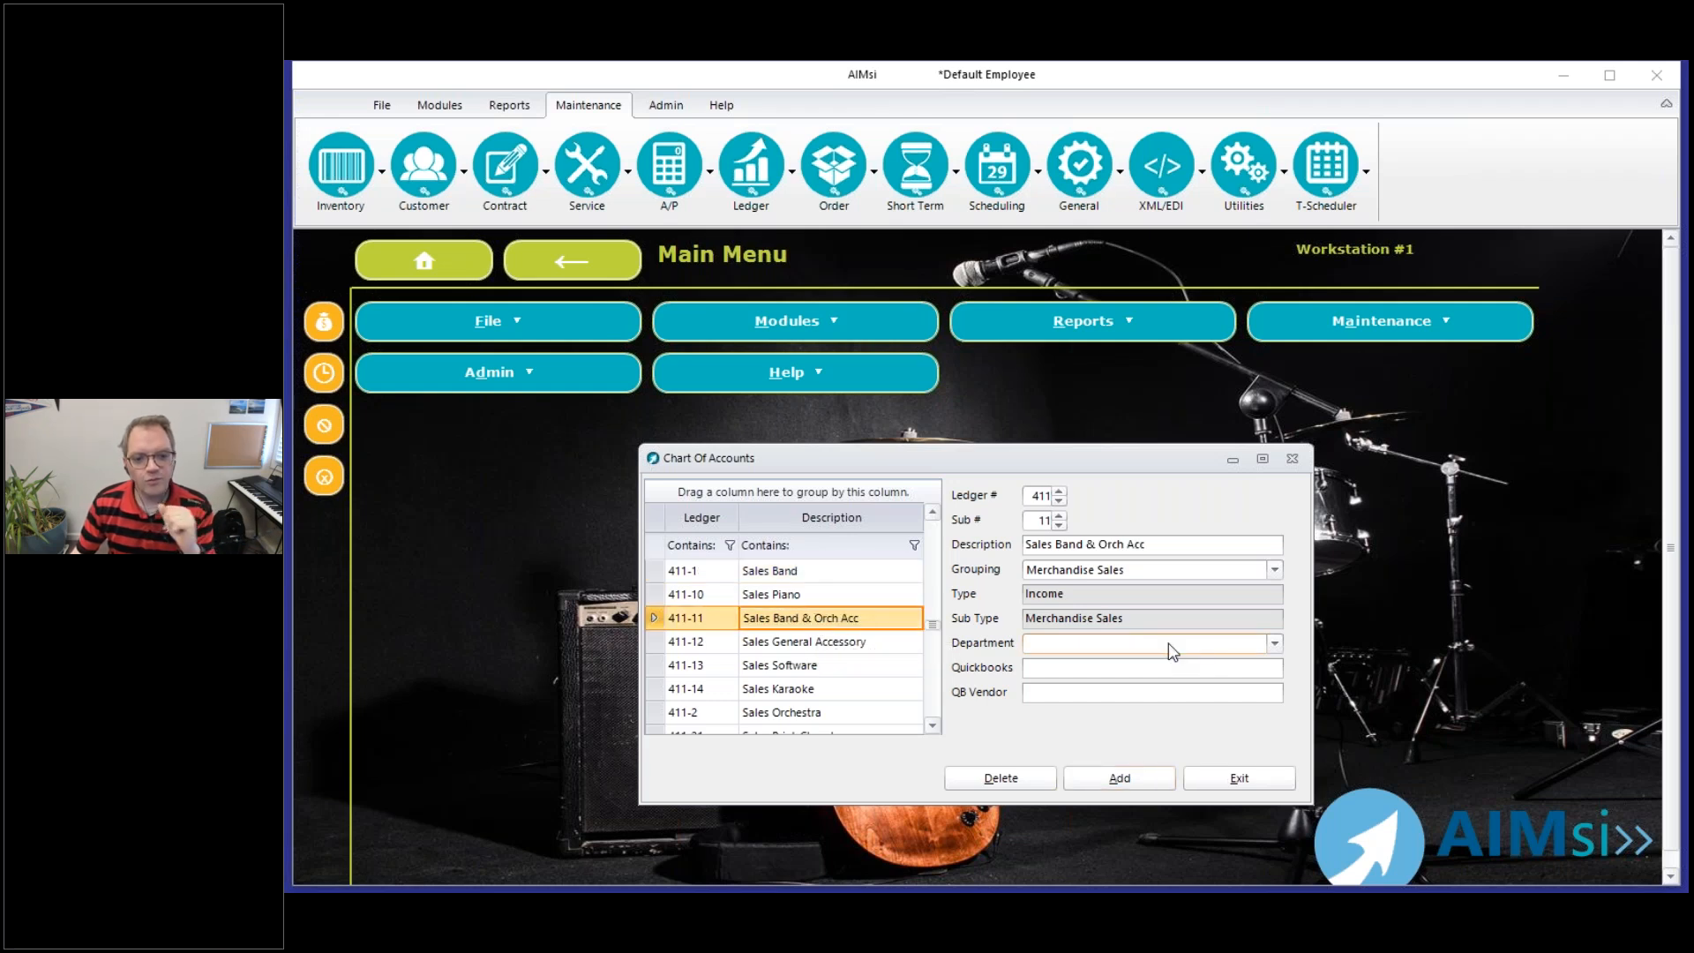
{"action": "left_click", "coordinate": [1274, 644]}
{"action": "left_click", "coordinate": [1114, 665]}
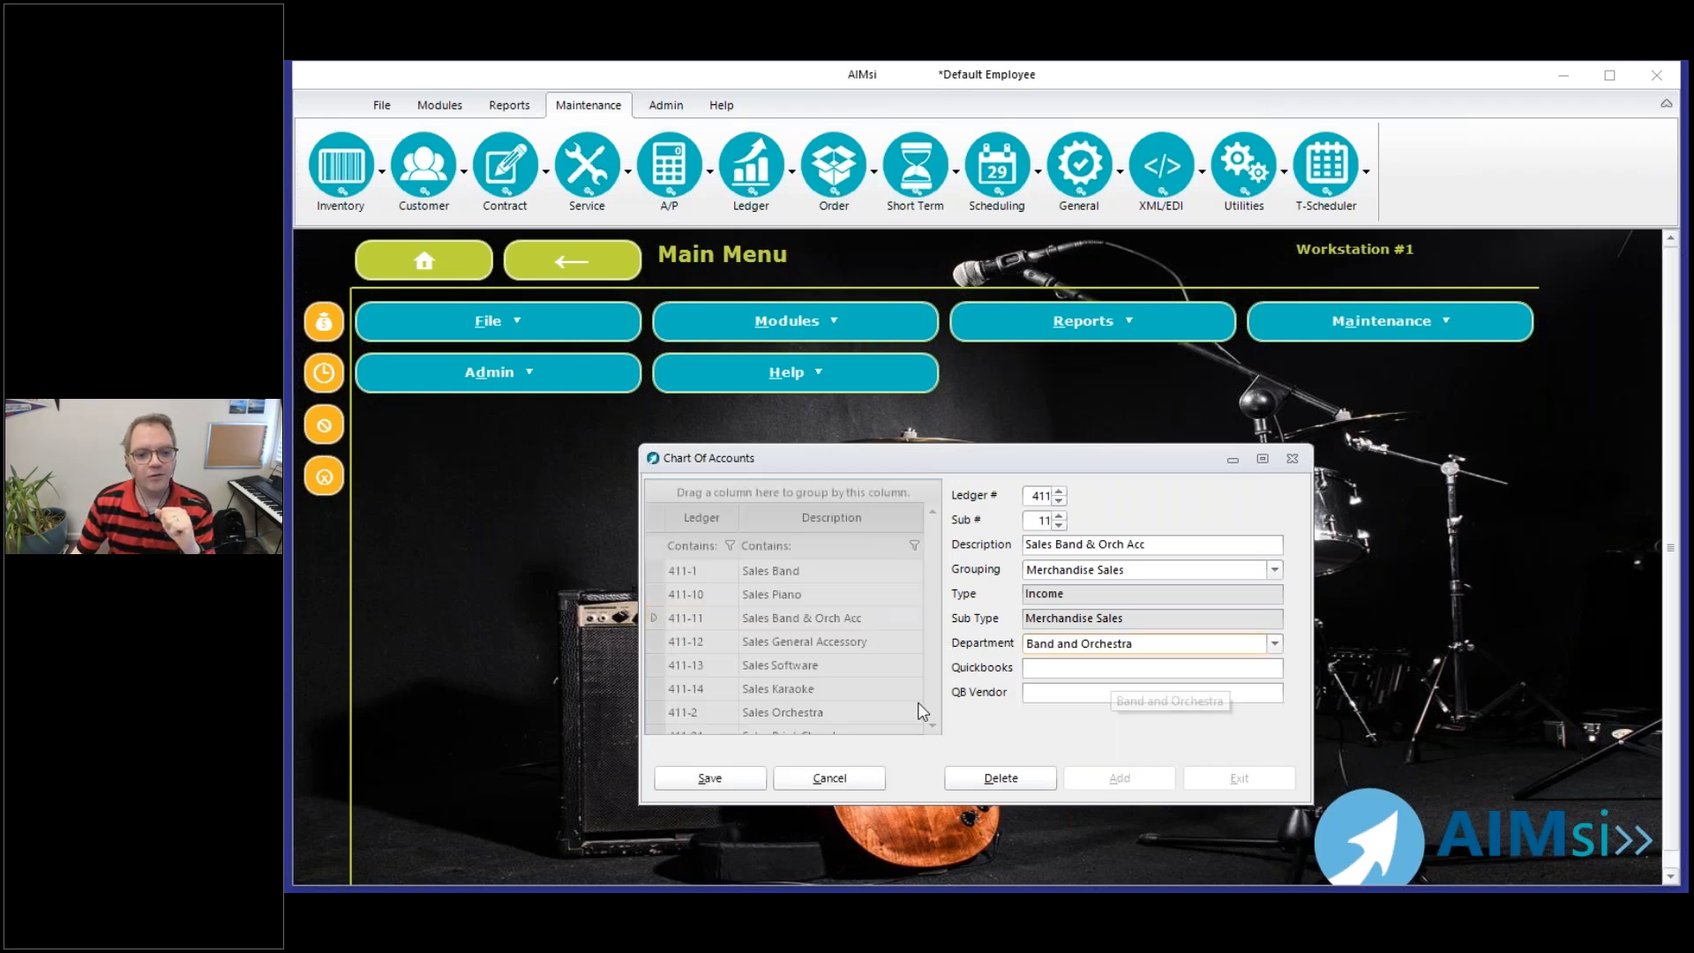
{"action": "left_click", "coordinate": [713, 778]}
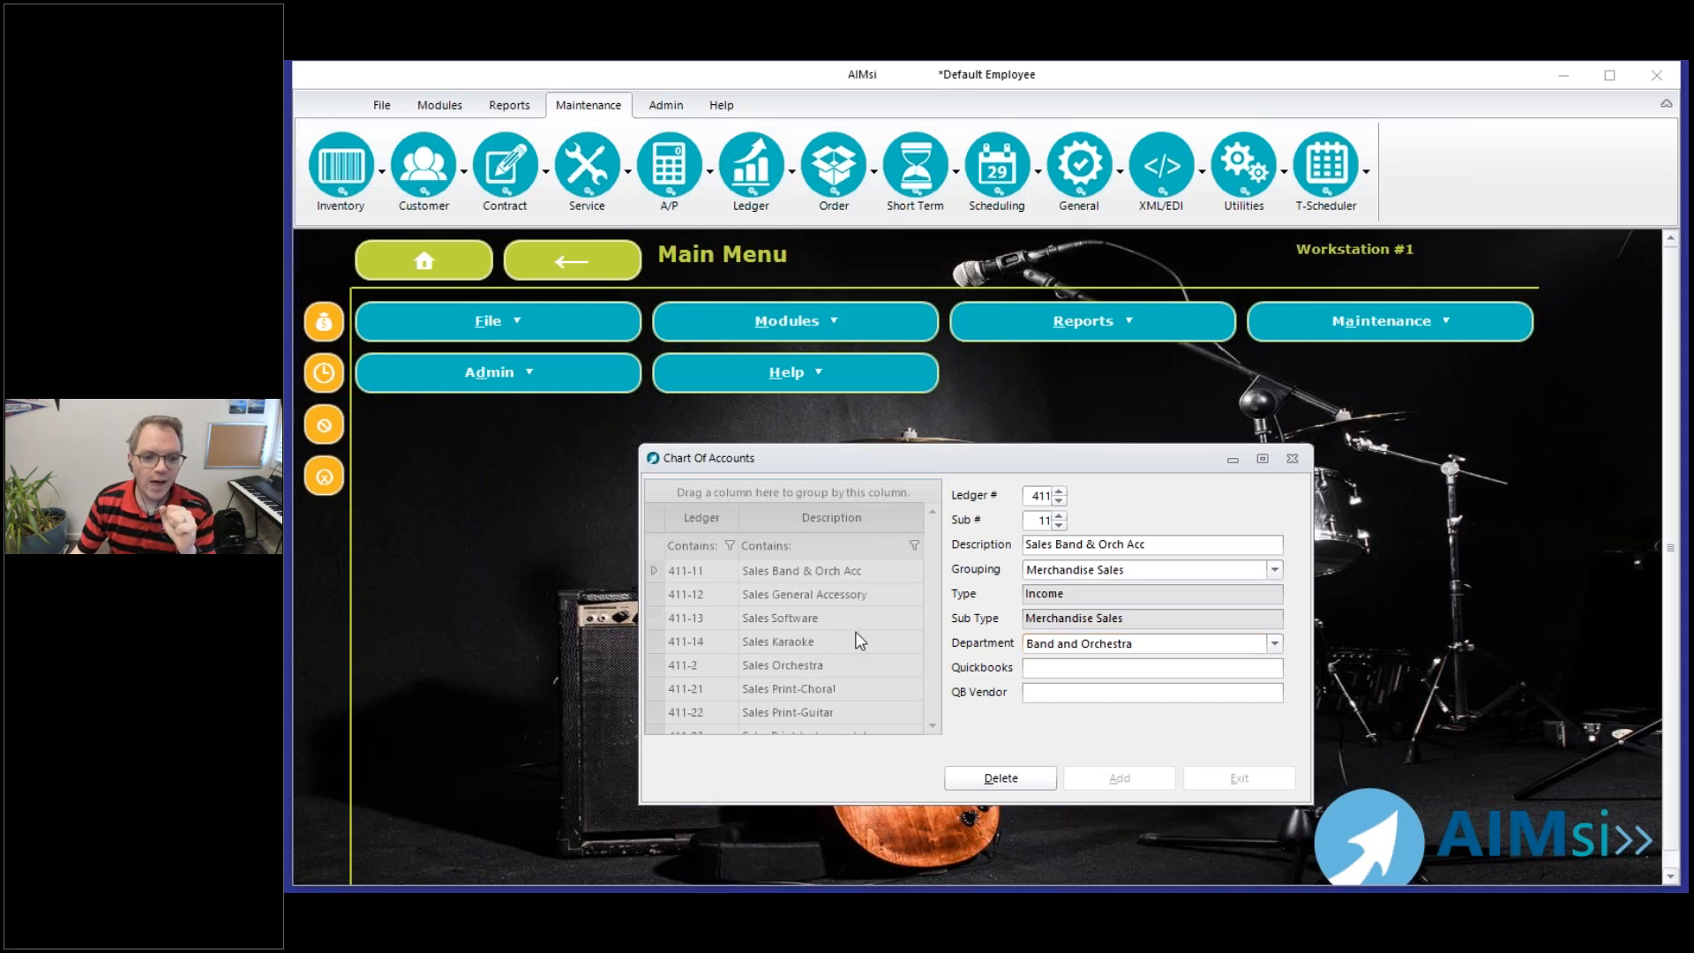
Assign the Band and Orchestra department to ledger 411-2, Sales Orchestra, and save the account
{"action": "left_click", "coordinate": [792, 671]}
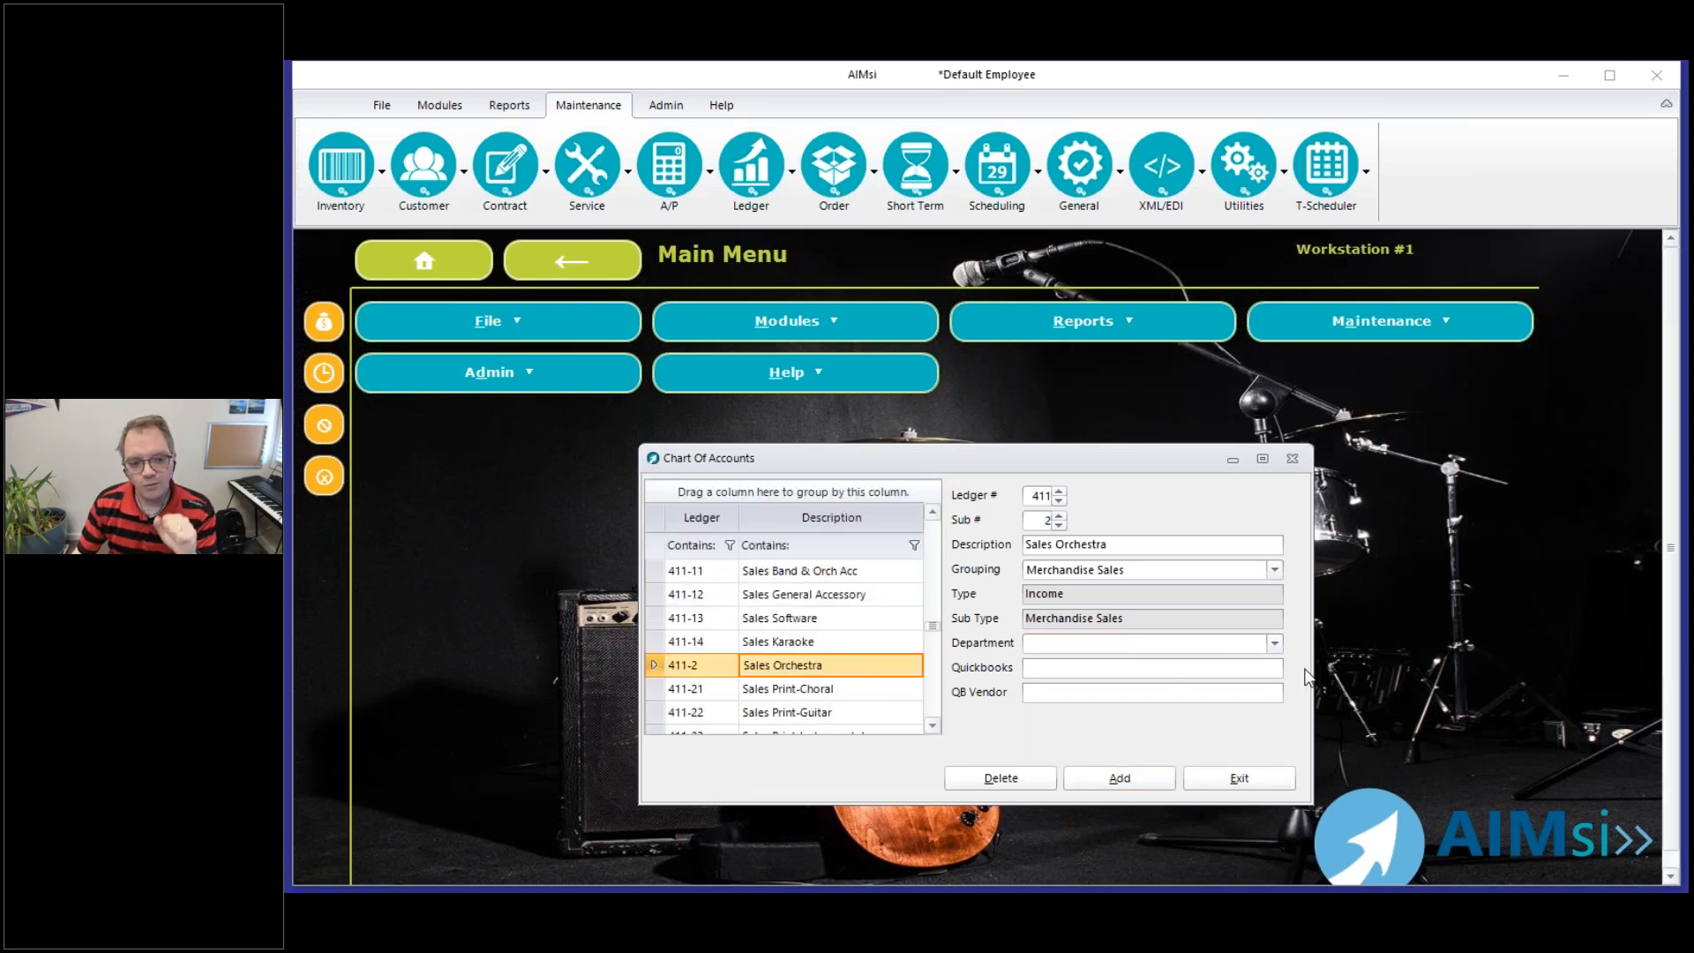
{"action": "left_click", "coordinate": [1274, 643]}
{"action": "left_click", "coordinate": [1167, 672]}
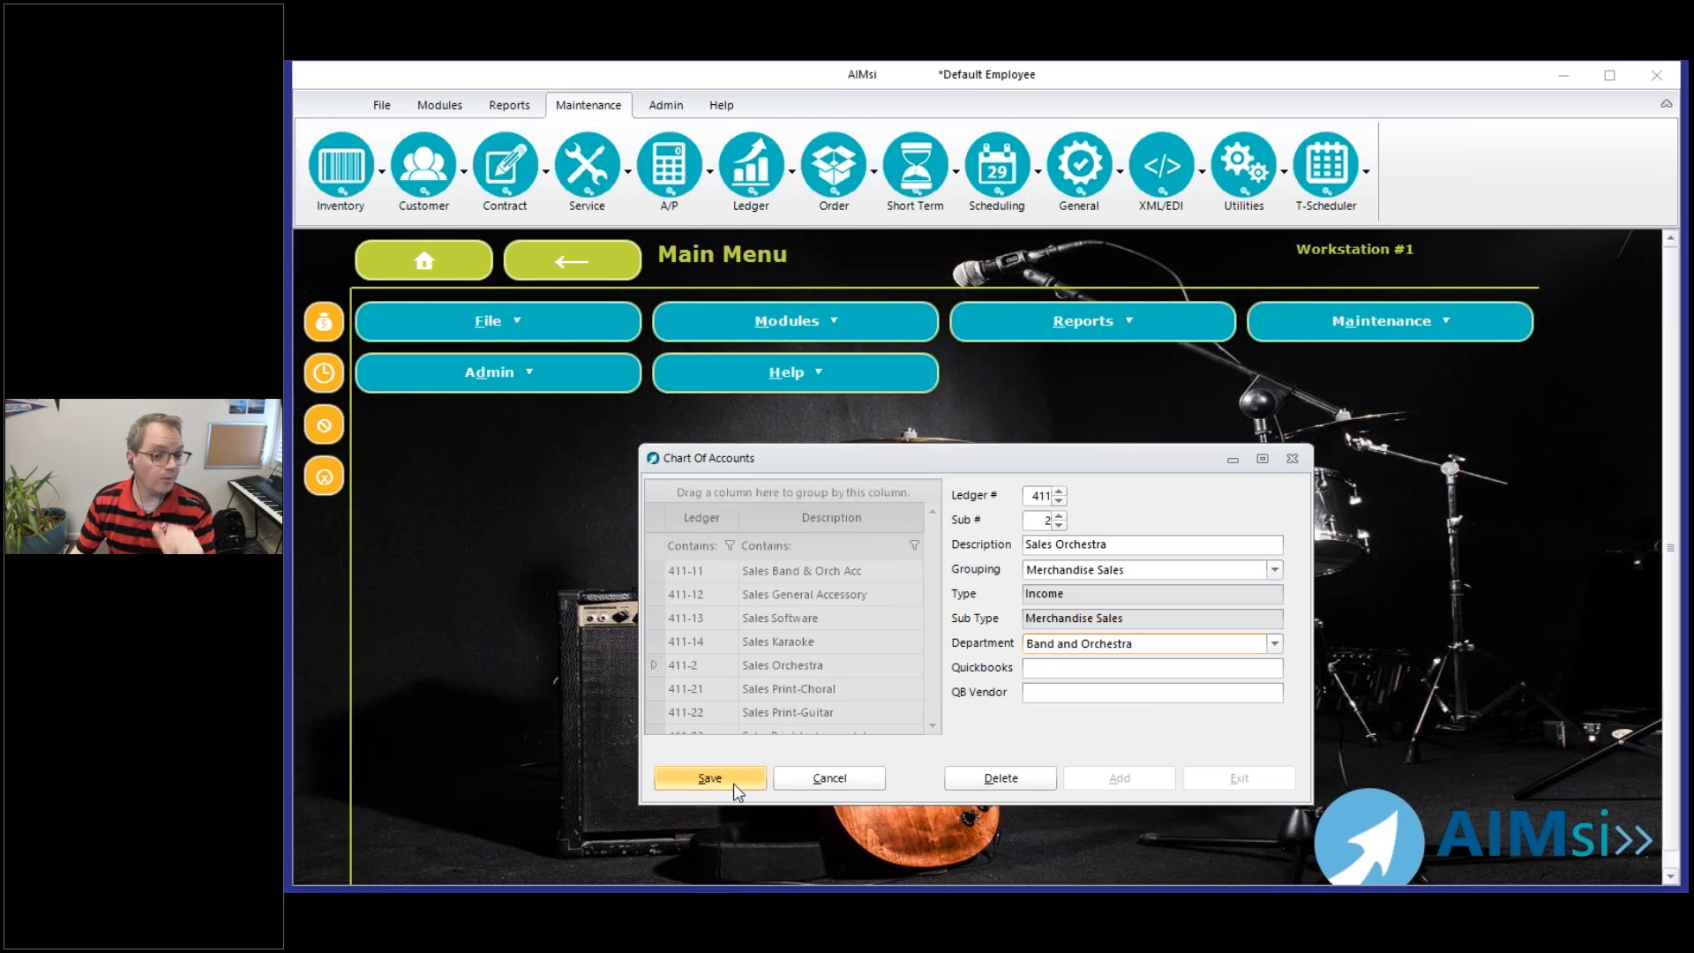
{"action": "left_click", "coordinate": [712, 786]}
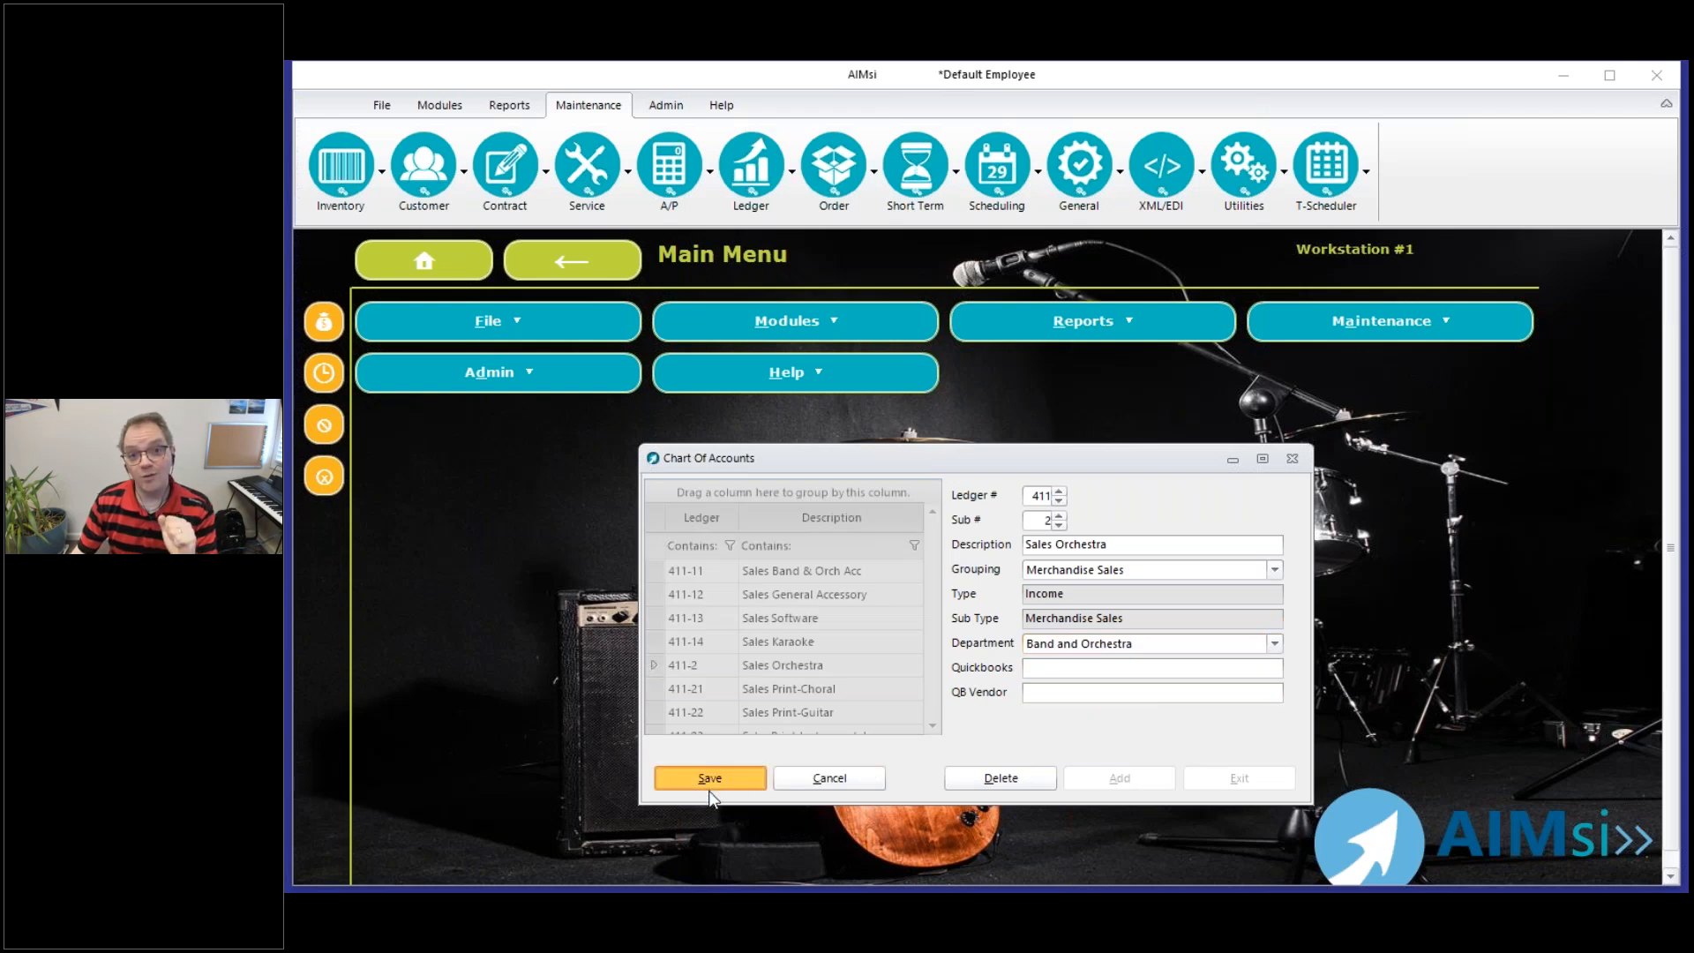
Assign the Print department to ledger 411-21, Sales Print-Choral, and save the account
{"action": "left_click", "coordinate": [931, 513]}
{"action": "left_click", "coordinate": [931, 513]}
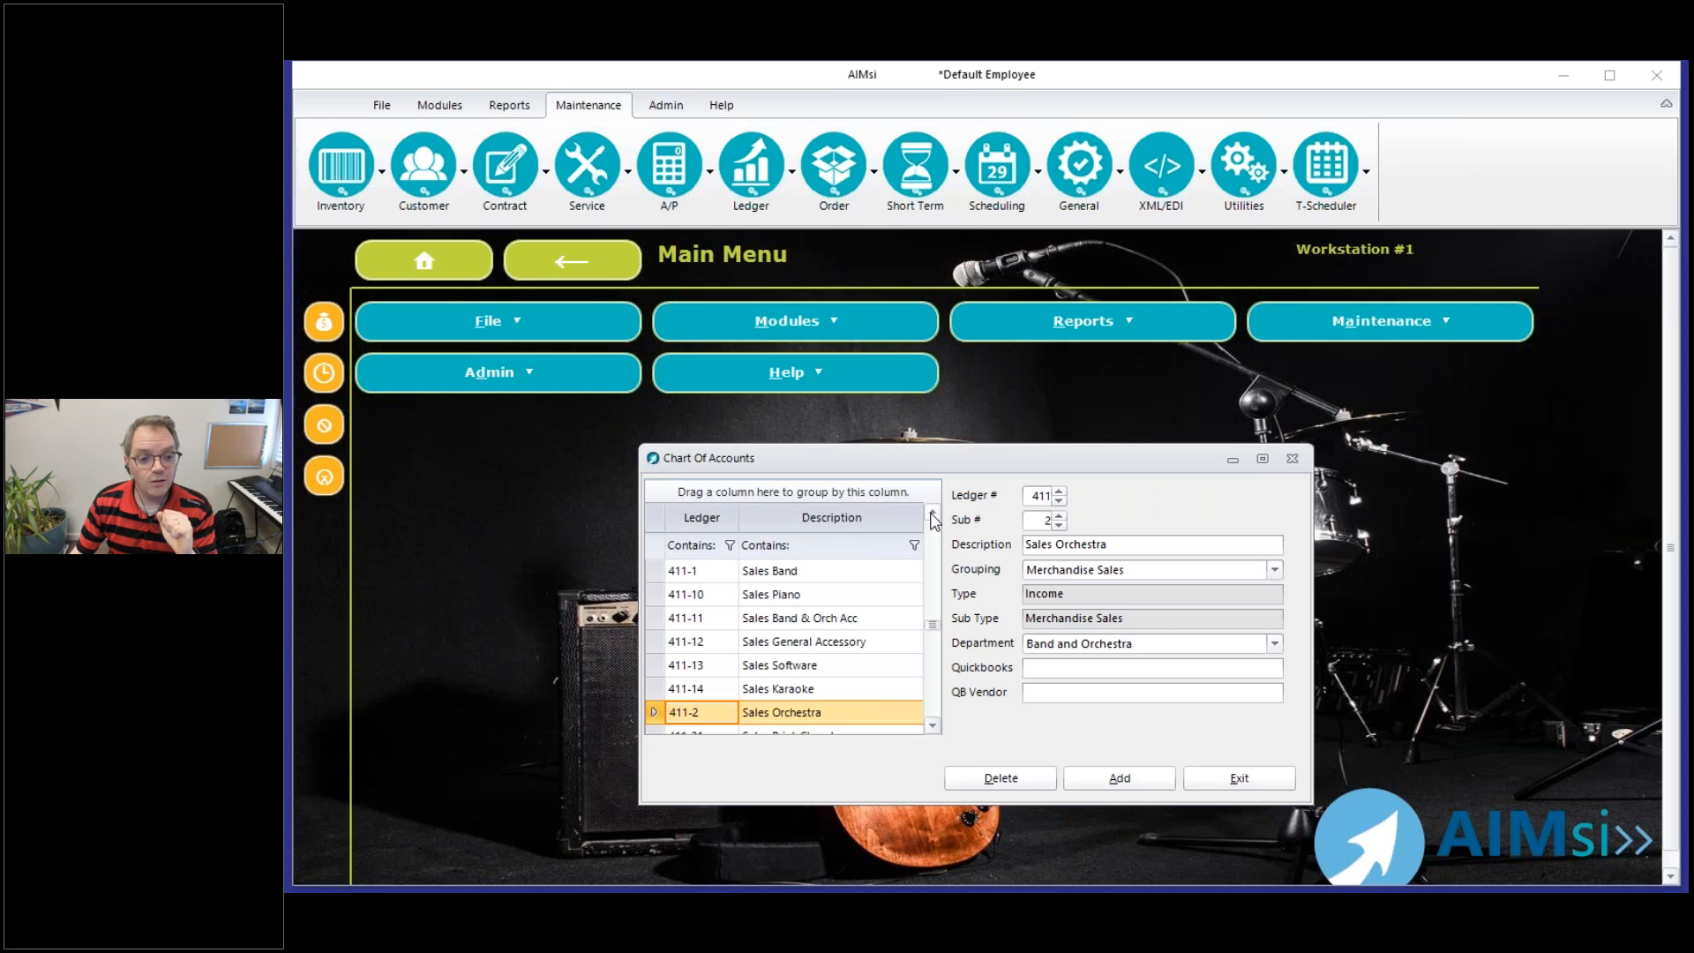
{"action": "left_click", "coordinate": [932, 514]}
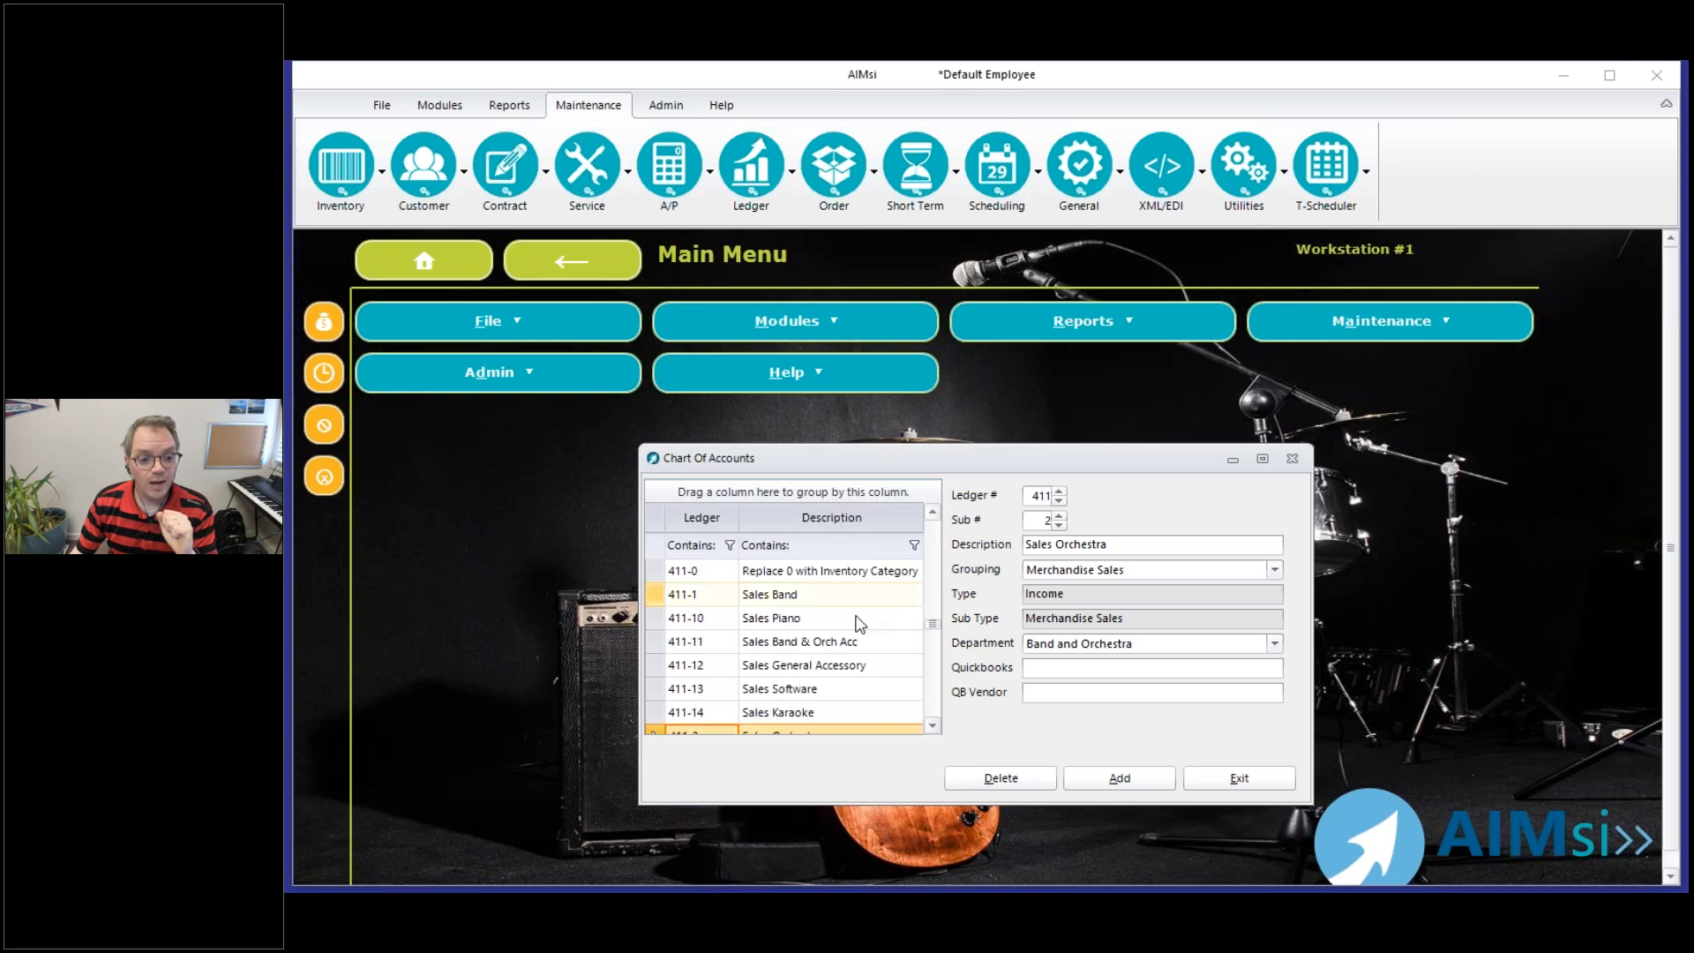
{"action": "left_click", "coordinate": [933, 727]}
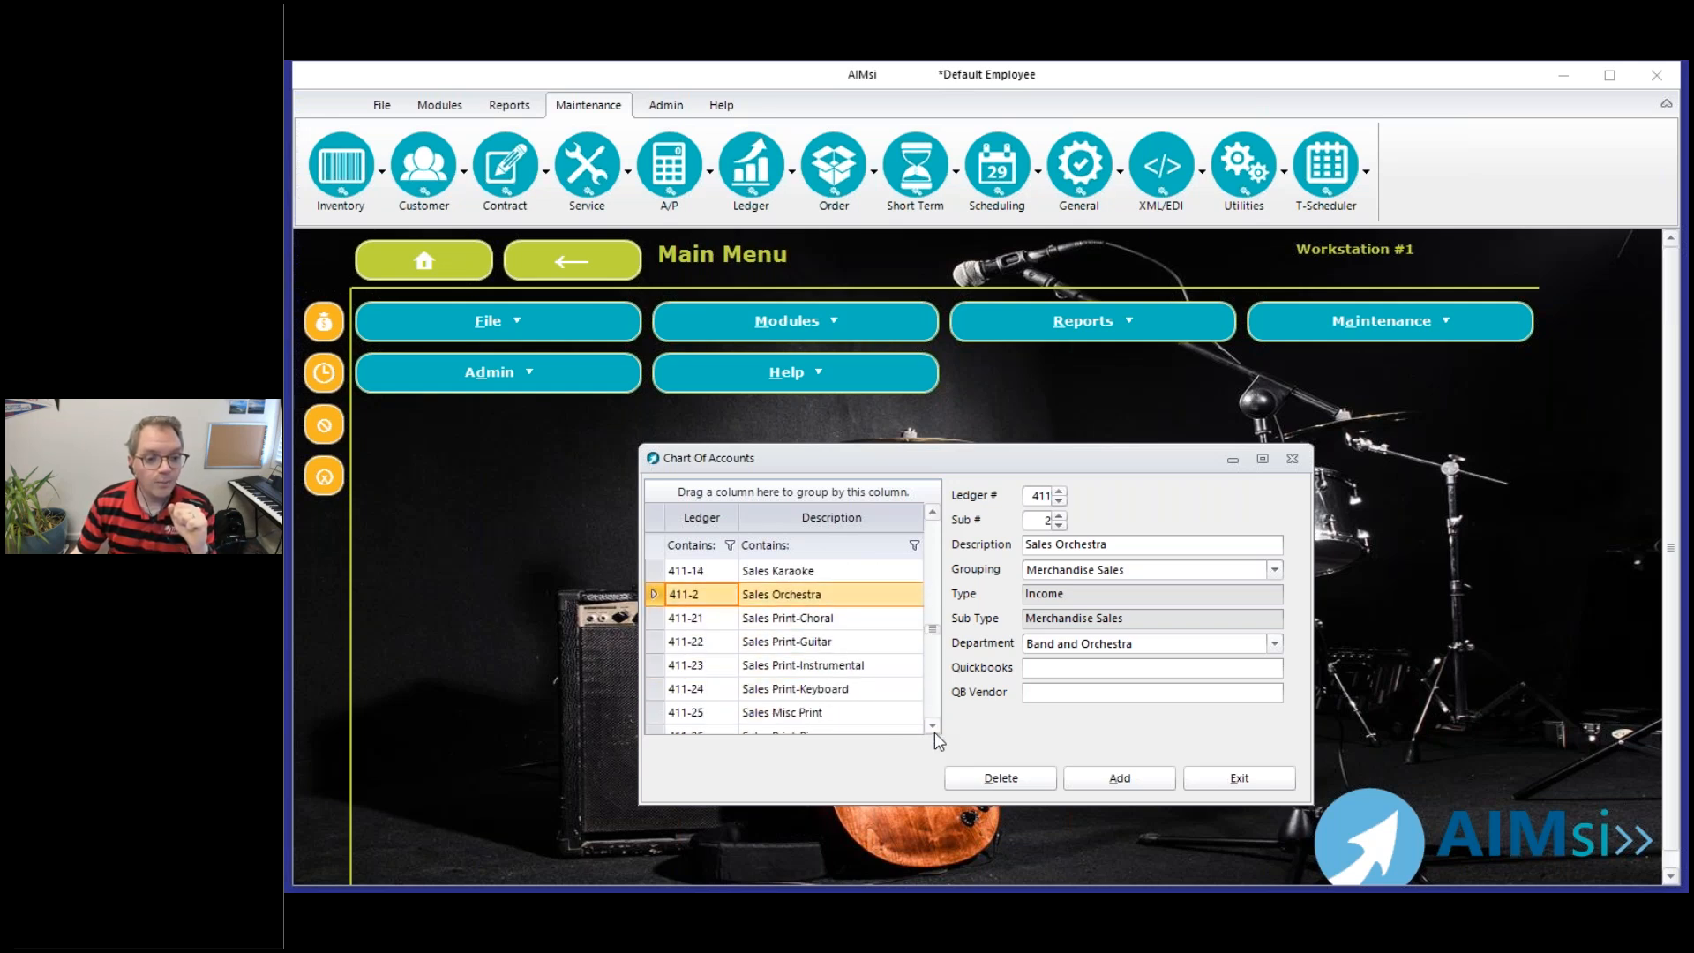
{"action": "left_click", "coordinate": [803, 617]}
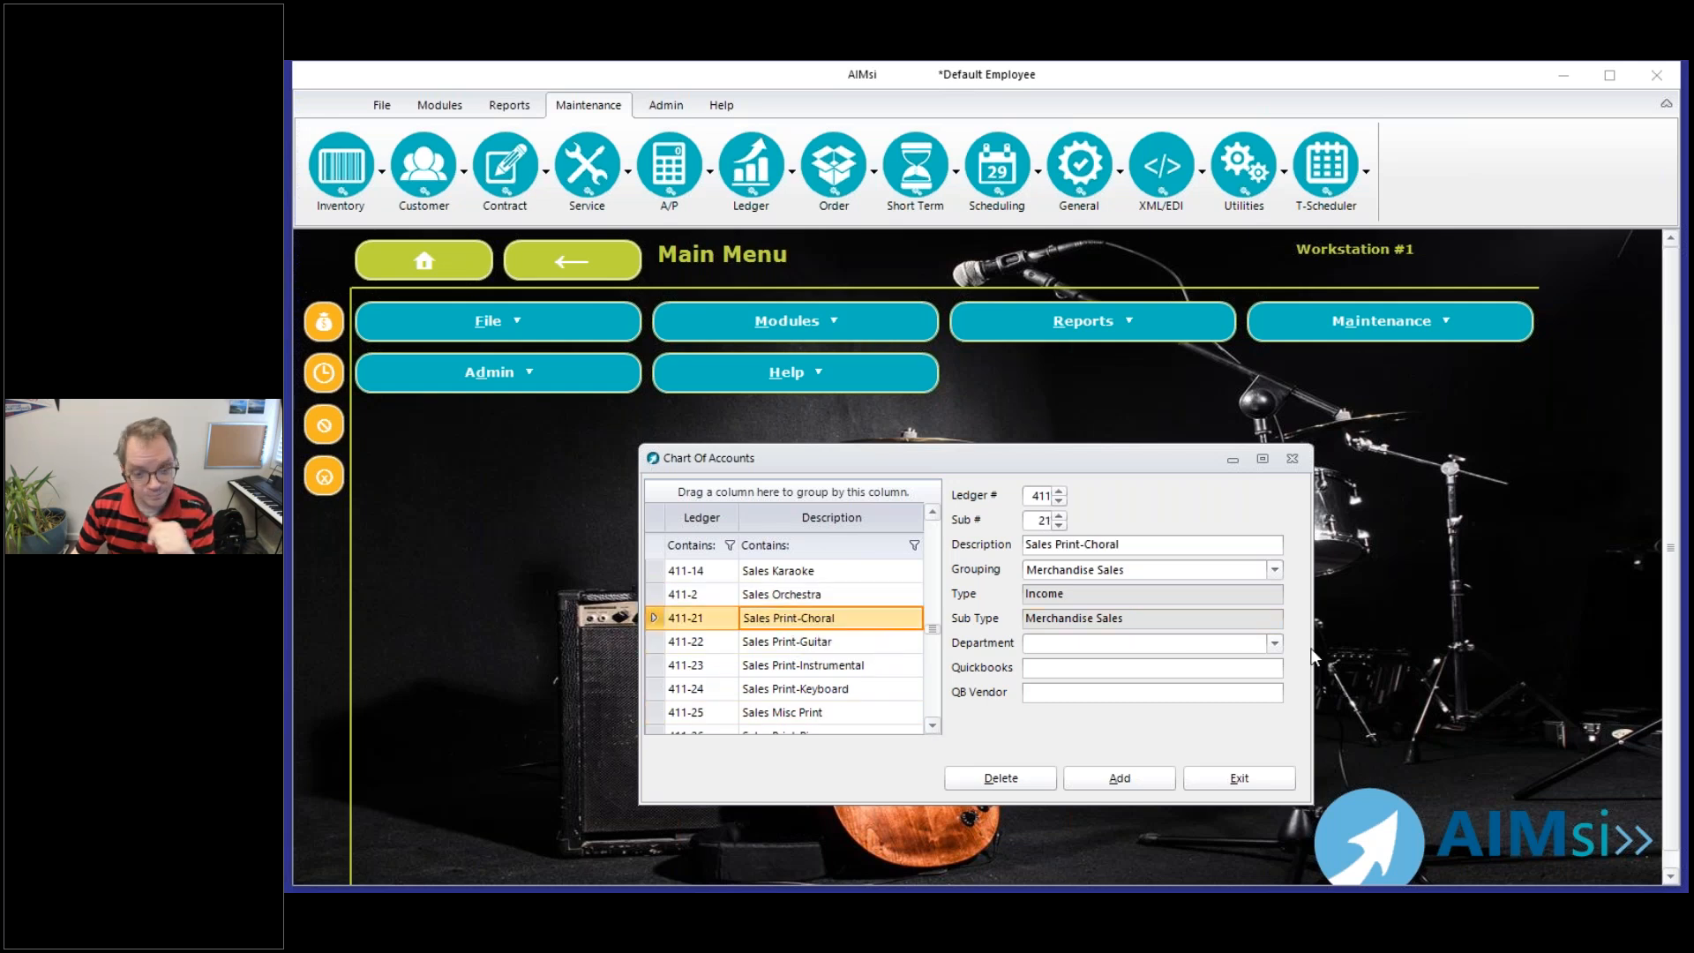
{"action": "left_click", "coordinate": [1274, 643]}
{"action": "left_click", "coordinate": [1113, 717]}
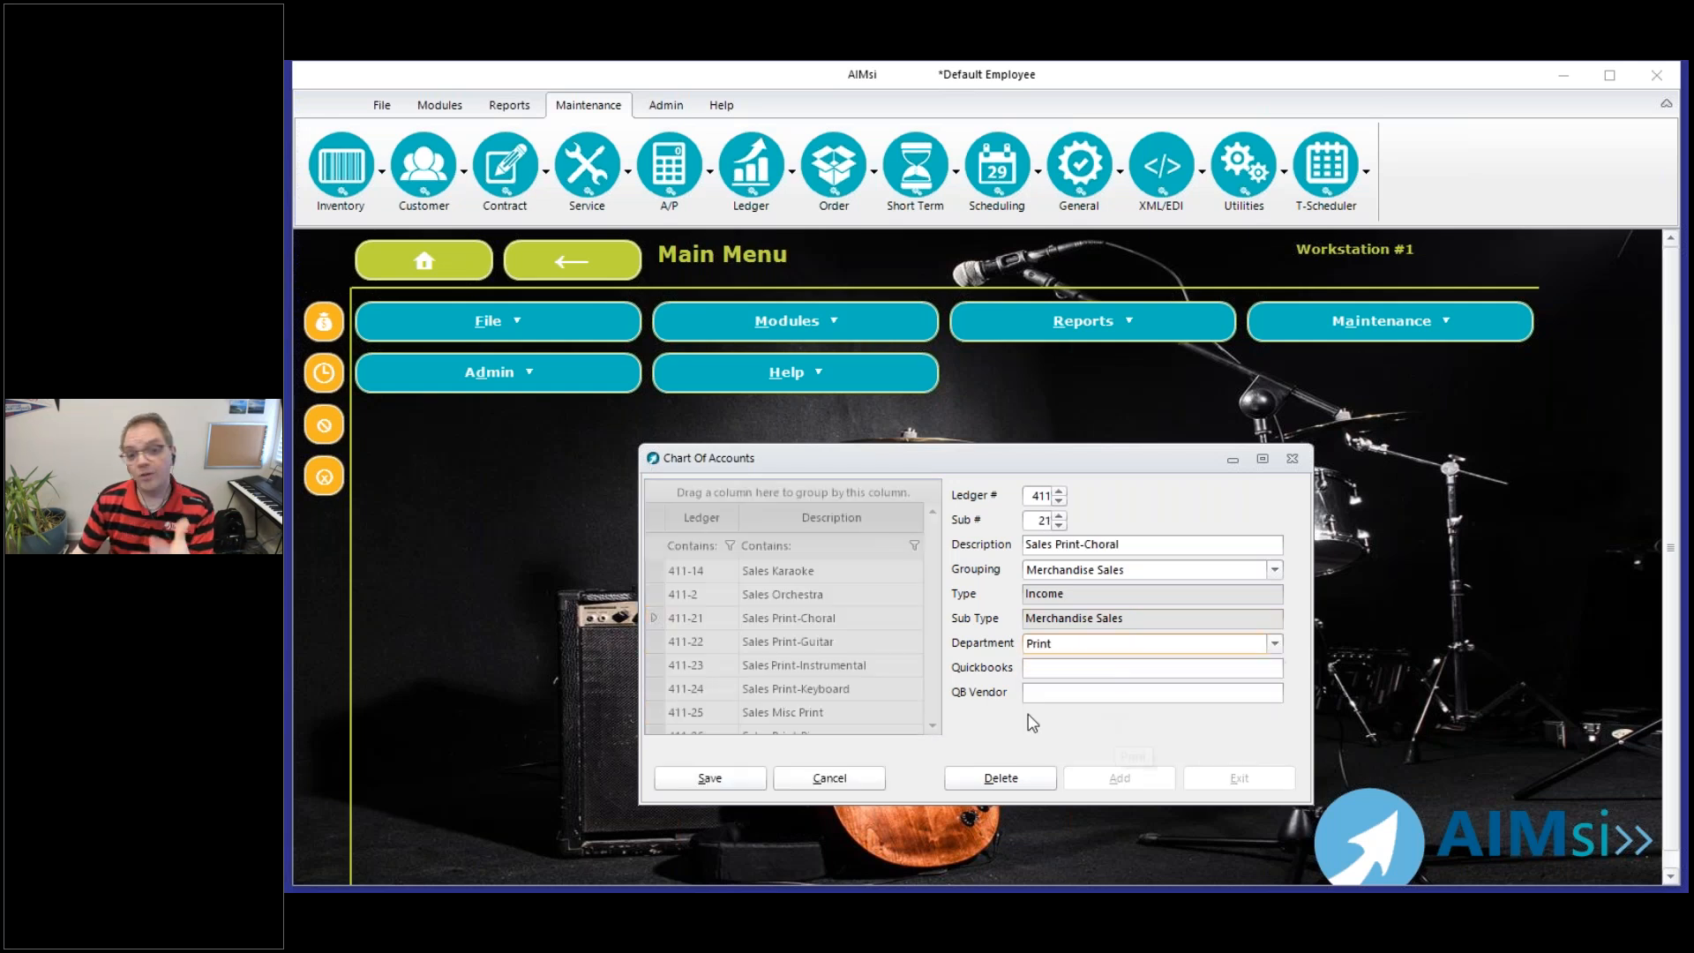
{"action": "left_click", "coordinate": [727, 774]}
Assign the Print department to ledger 411-22, Sales Print-Guitar, and save the account
{"action": "left_click", "coordinate": [795, 593]}
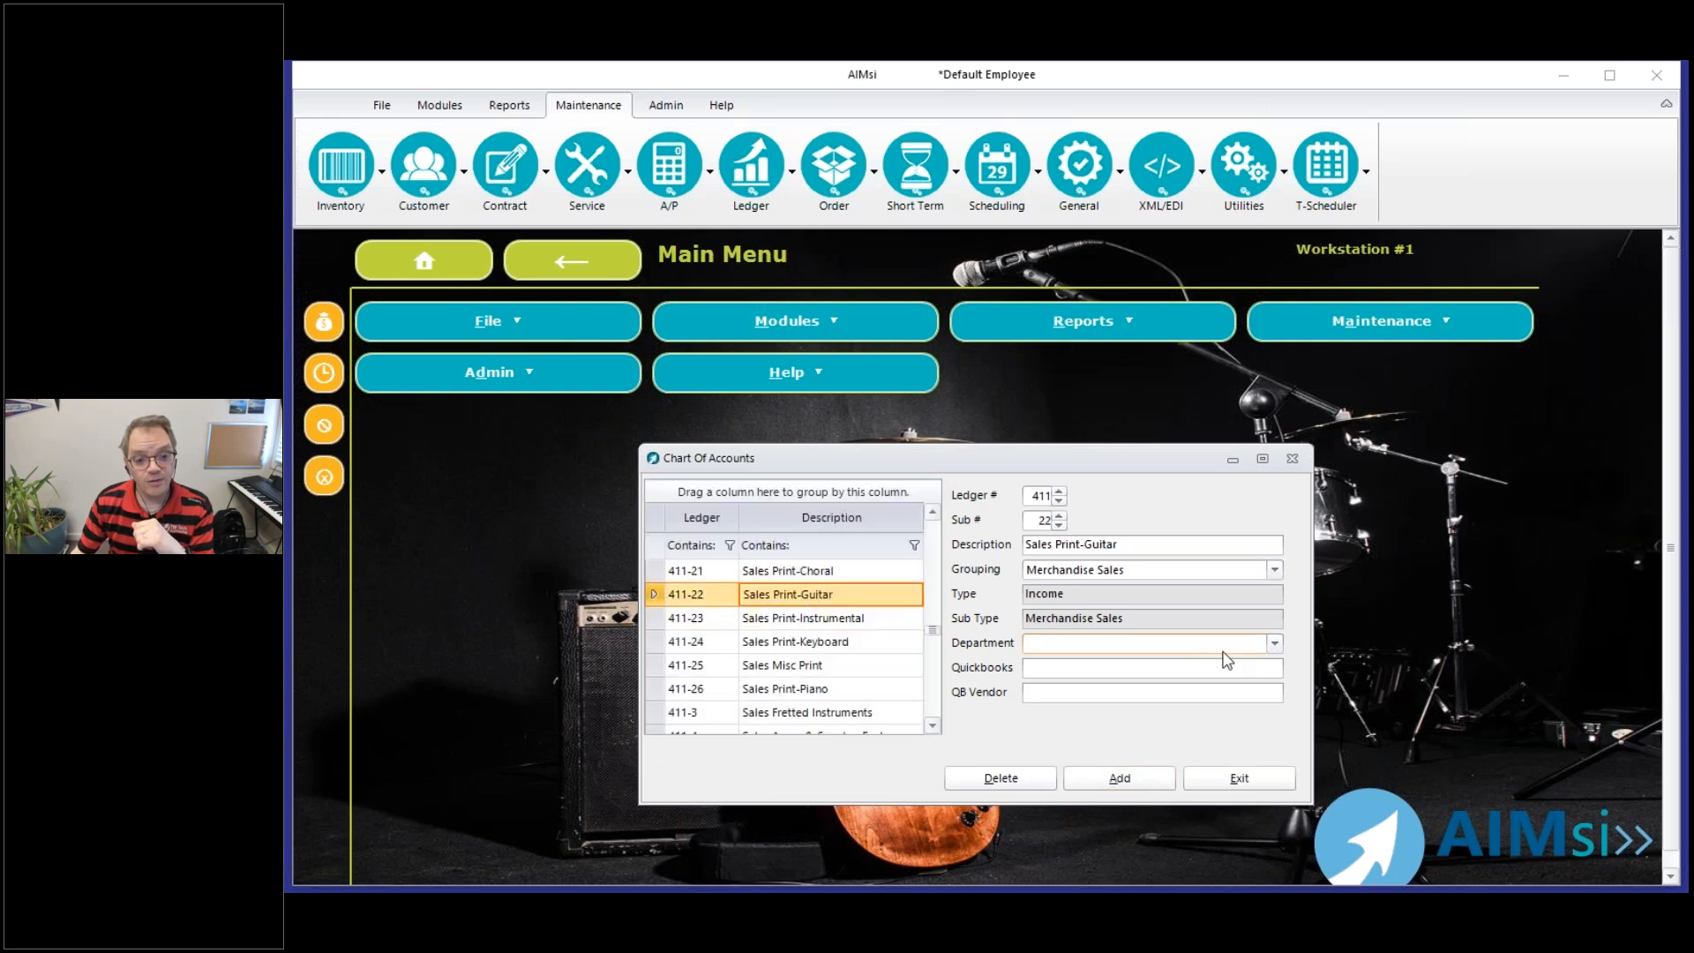
{"action": "left_click", "coordinate": [1275, 644]}
{"action": "left_click", "coordinate": [1123, 715]}
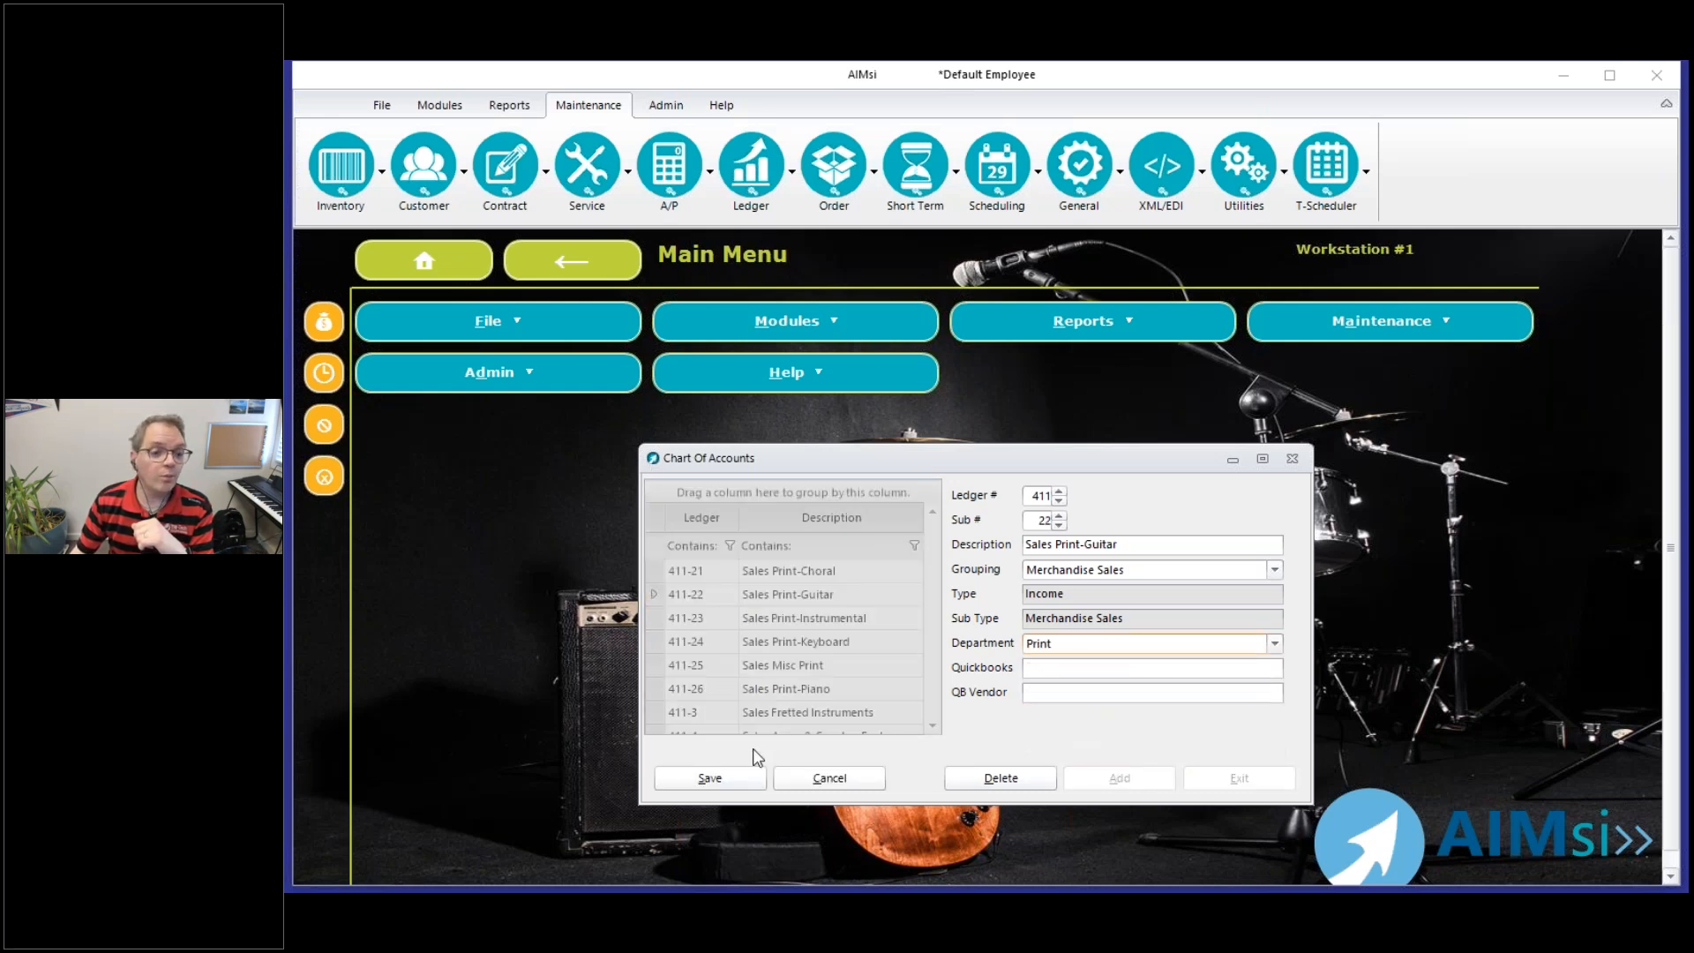
{"action": "left_click", "coordinate": [752, 776]}
Assign the Combo department to ledger 411-3, Sales Fretted Instruments, and save the account
{"action": "left_click", "coordinate": [861, 592]}
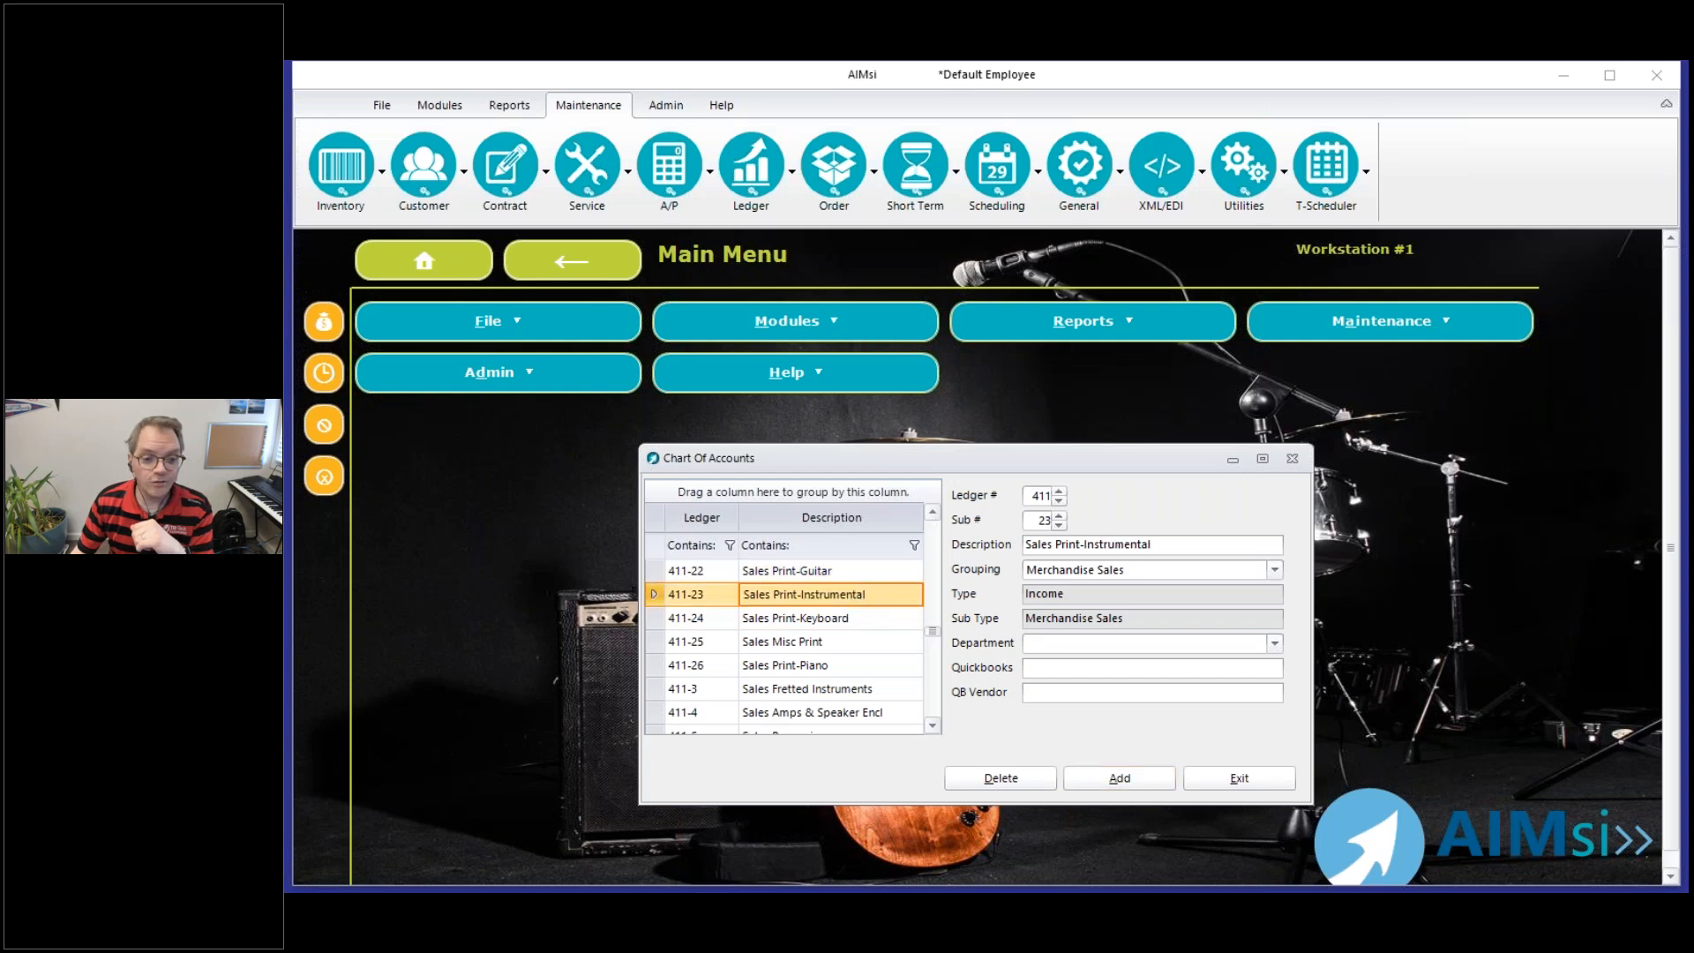
{"action": "left_click", "coordinate": [843, 688]}
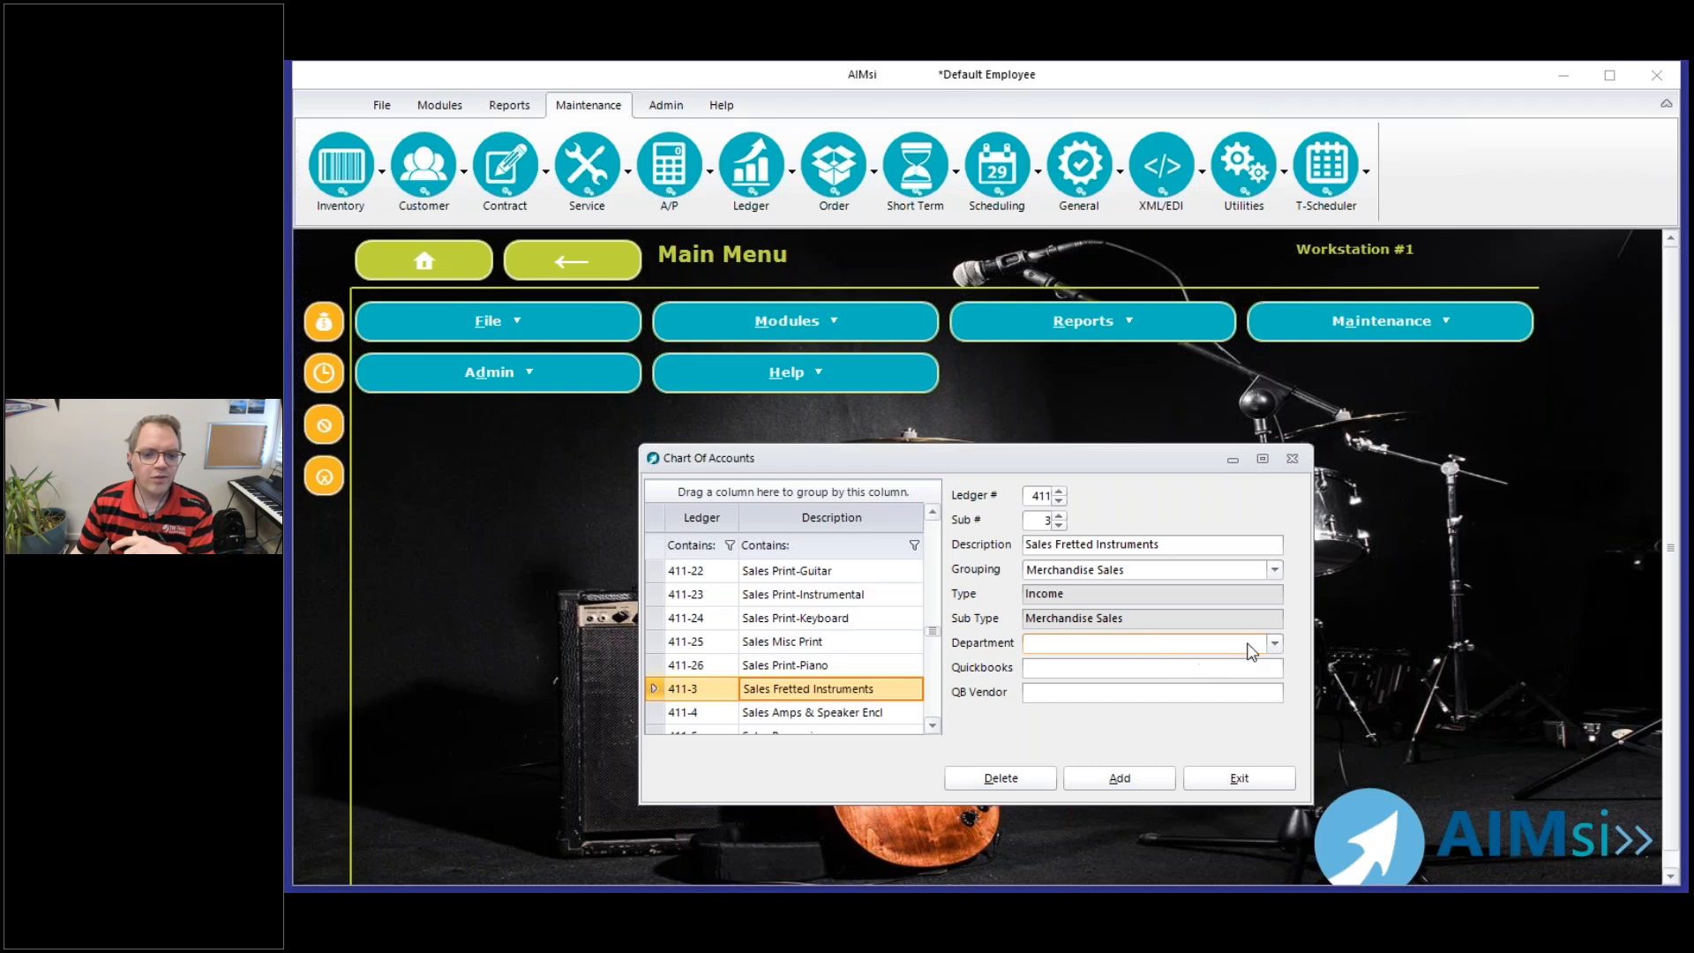
{"action": "left_click", "coordinate": [1275, 644]}
{"action": "left_click", "coordinate": [1078, 691]}
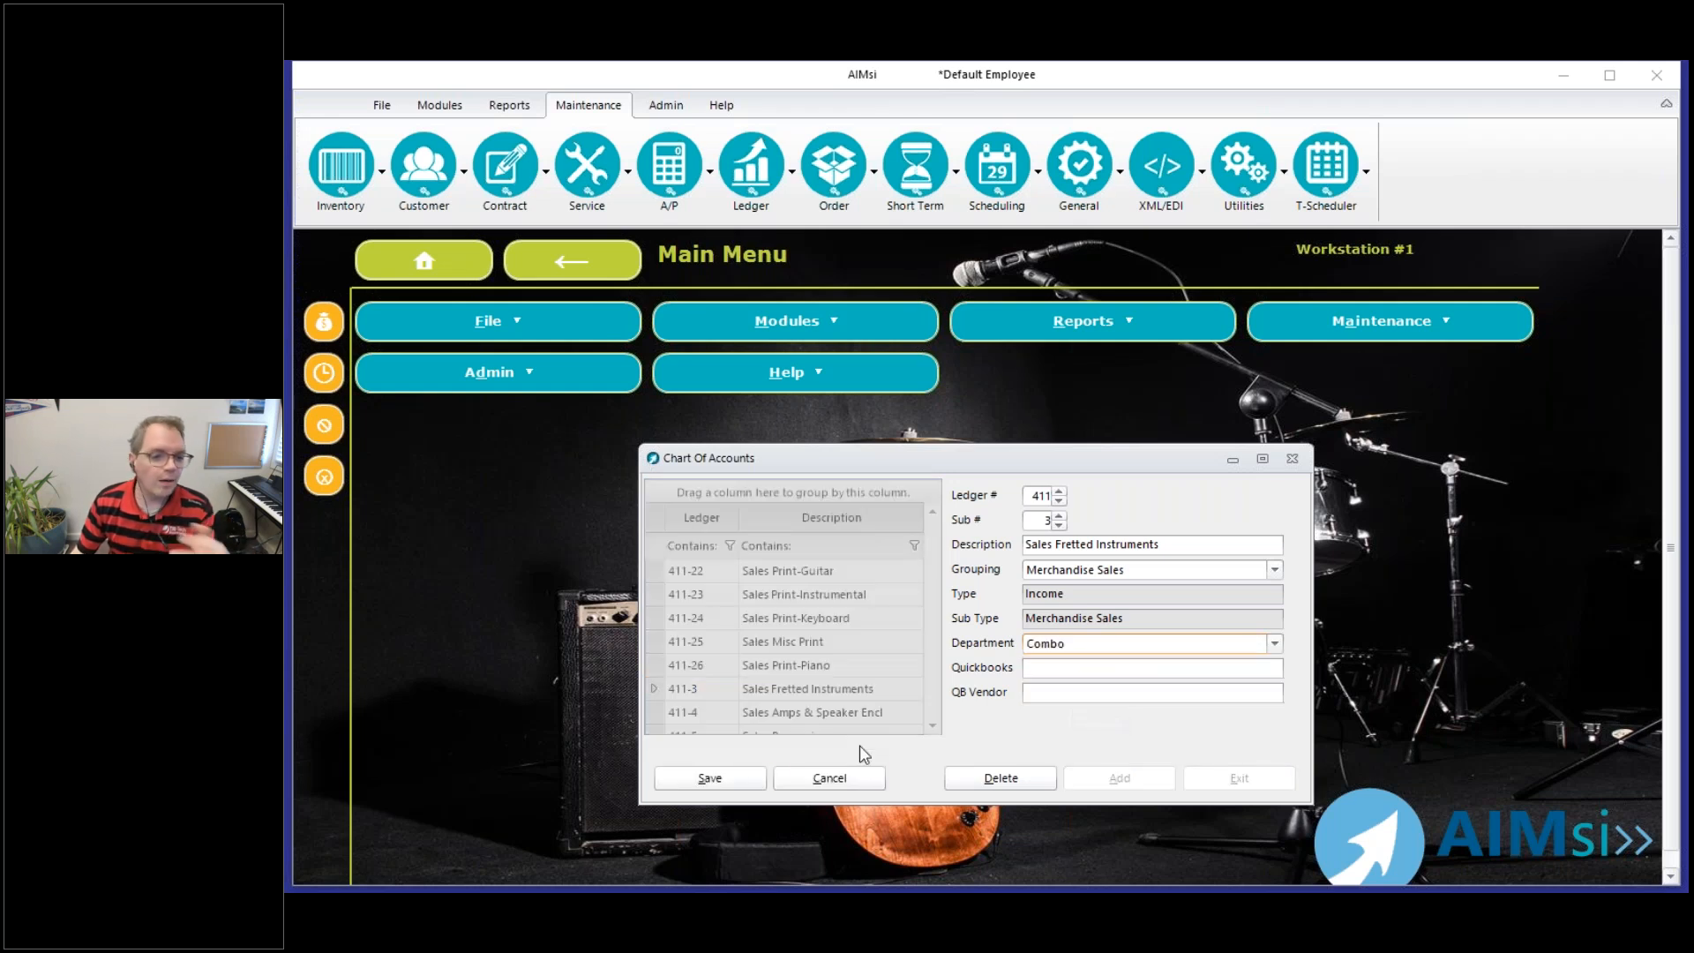
{"action": "left_click", "coordinate": [757, 778]}
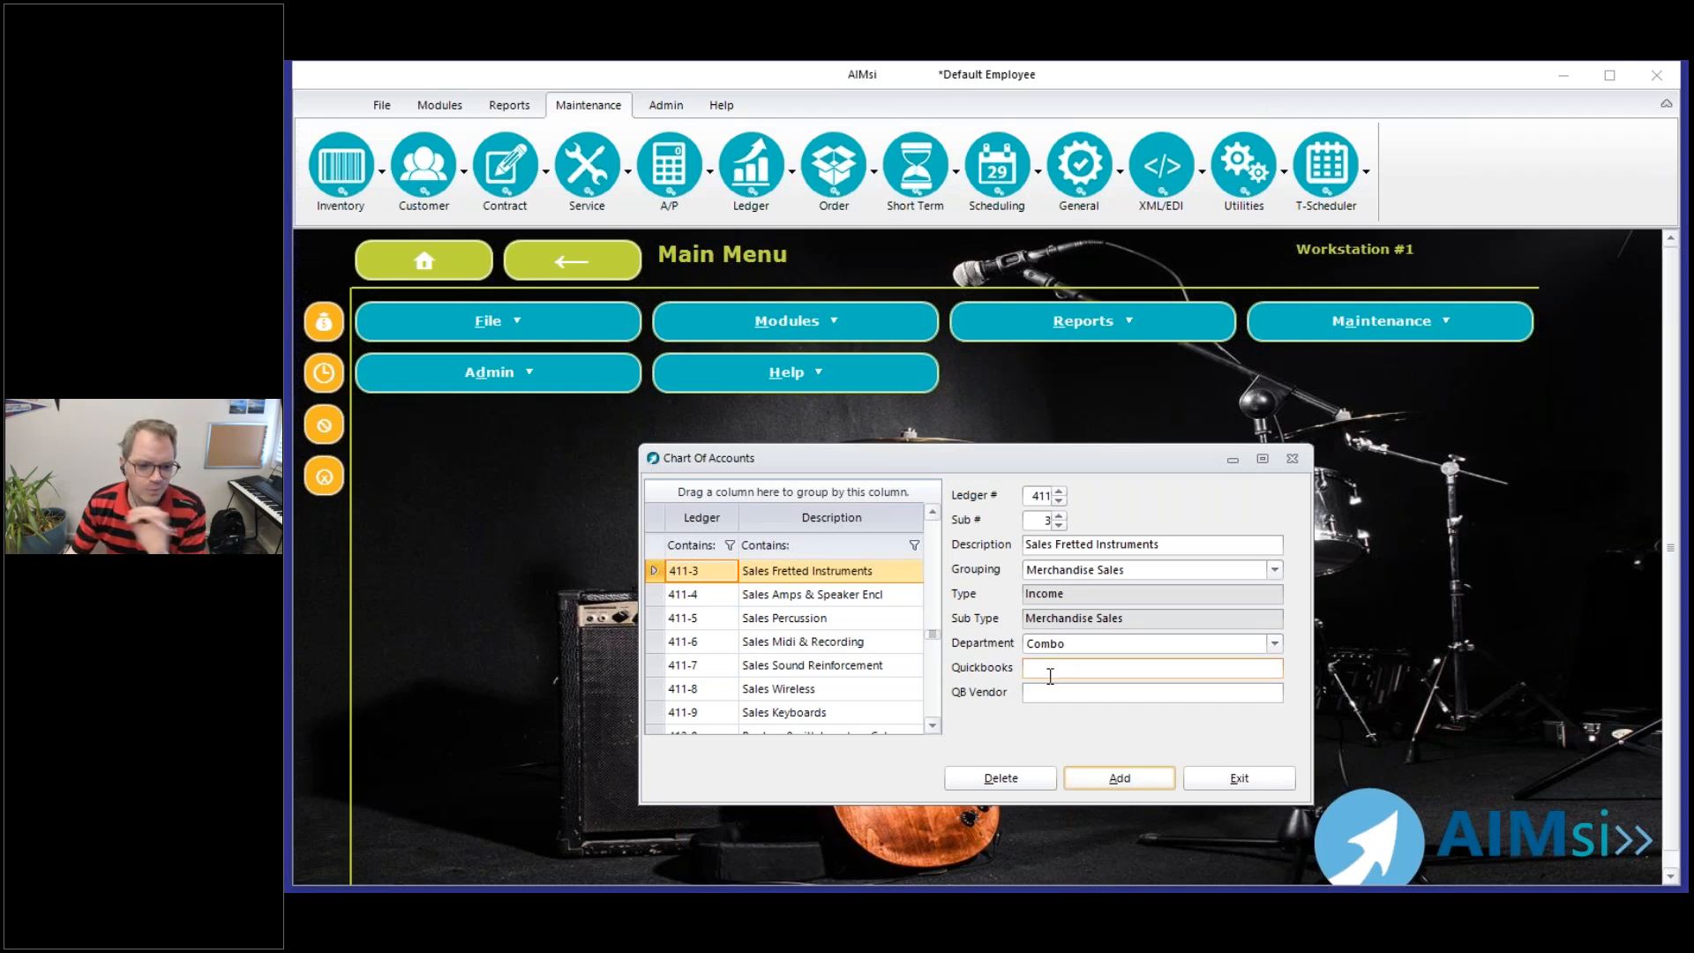
{"action": "left_click", "coordinate": [1104, 671]}
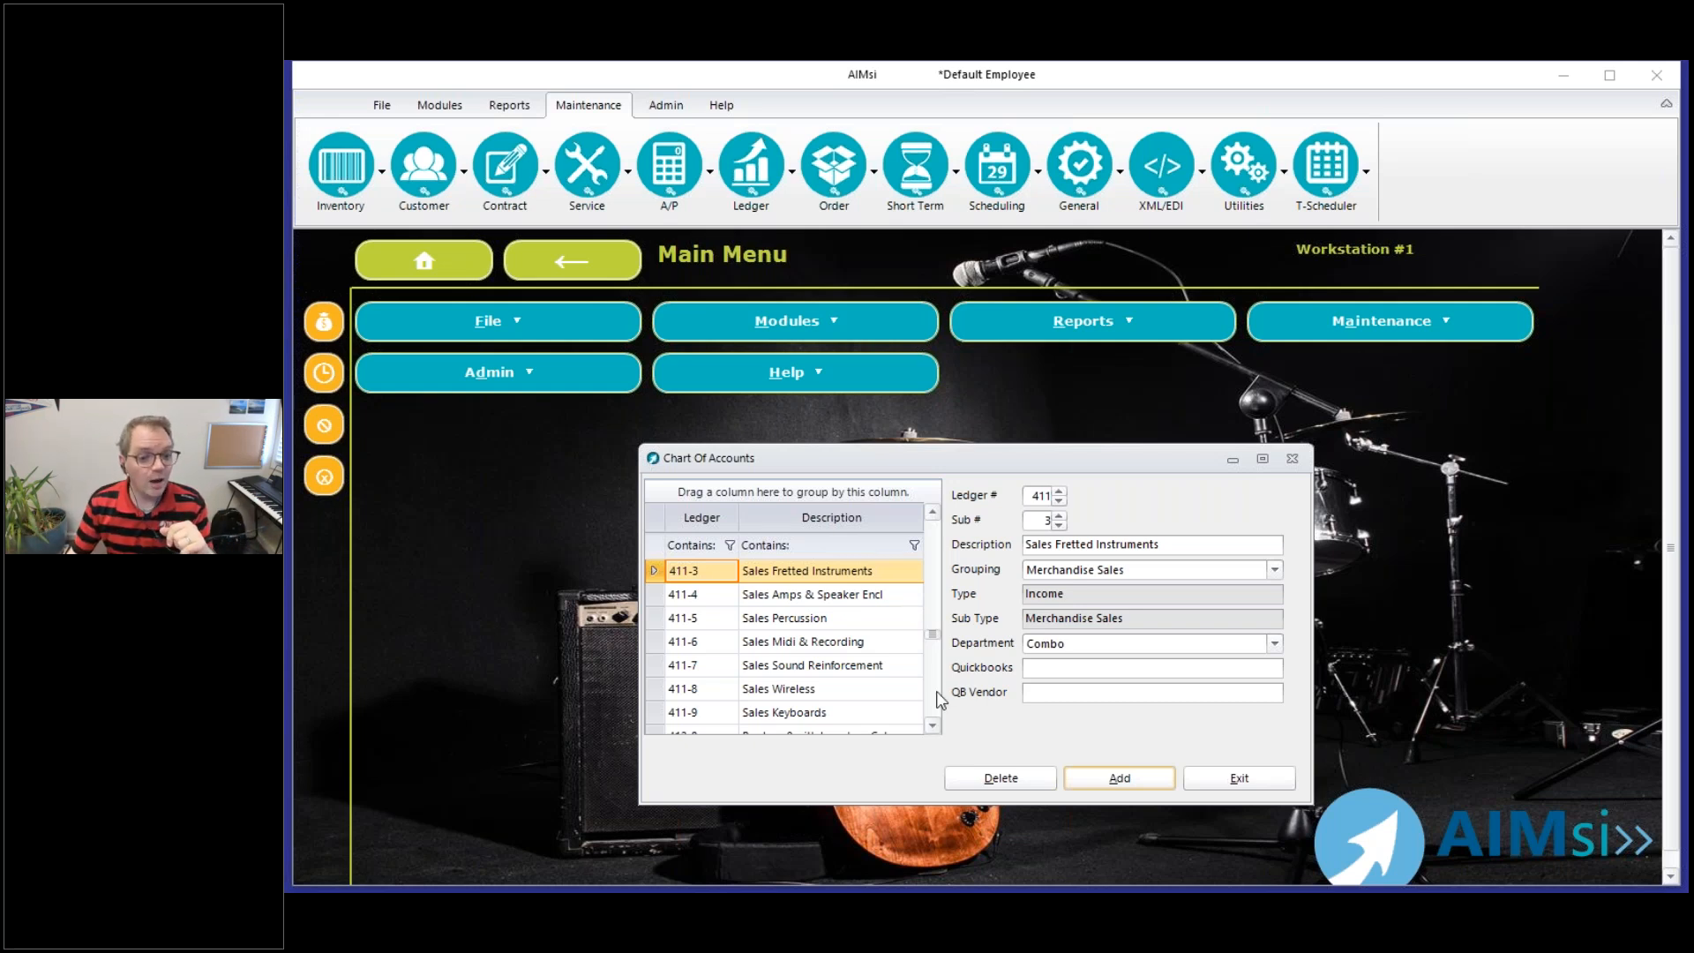
Check the department choices for expense ledger 601-1, Wages, without assigning one, and close the Chart Of Accounts
{"action": "scroll", "coordinate": [937, 702], "scroll_direction": "down", "scroll_amount": 4}
{"action": "scroll", "coordinate": [937, 701], "scroll_direction": "down", "scroll_amount": 5}
{"action": "scroll", "coordinate": [928, 696], "scroll_direction": "down", "scroll_amount": 5}
{"action": "left_click", "coordinate": [757, 678]}
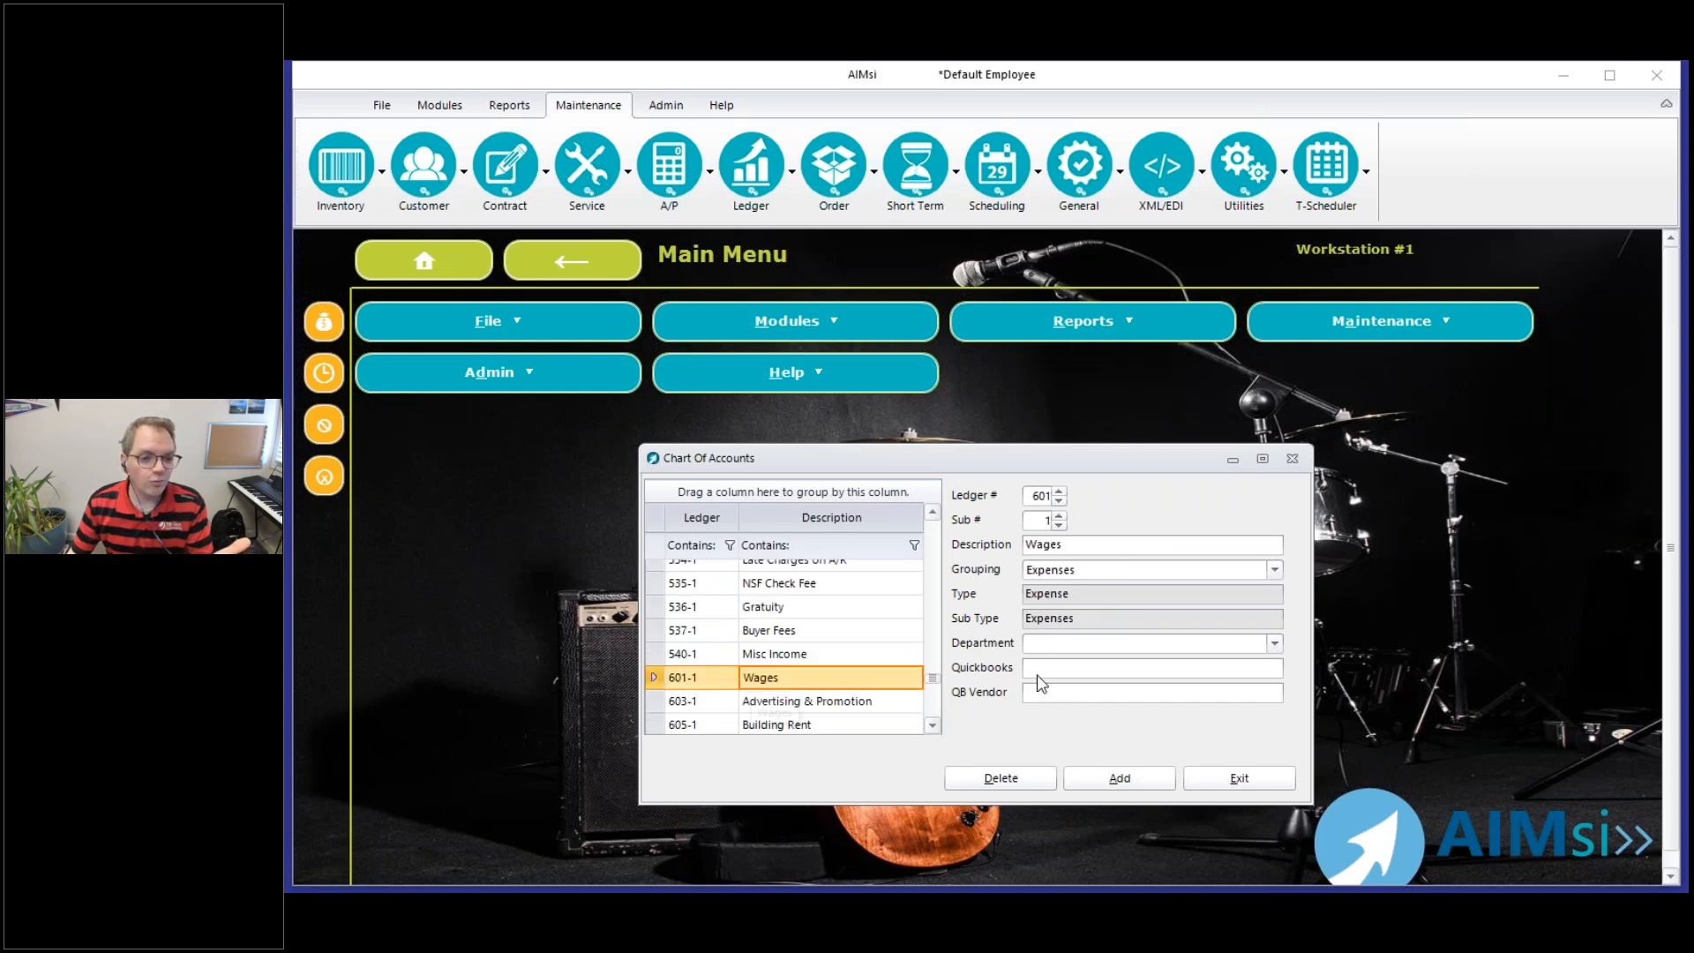
{"action": "left_click", "coordinate": [1275, 644]}
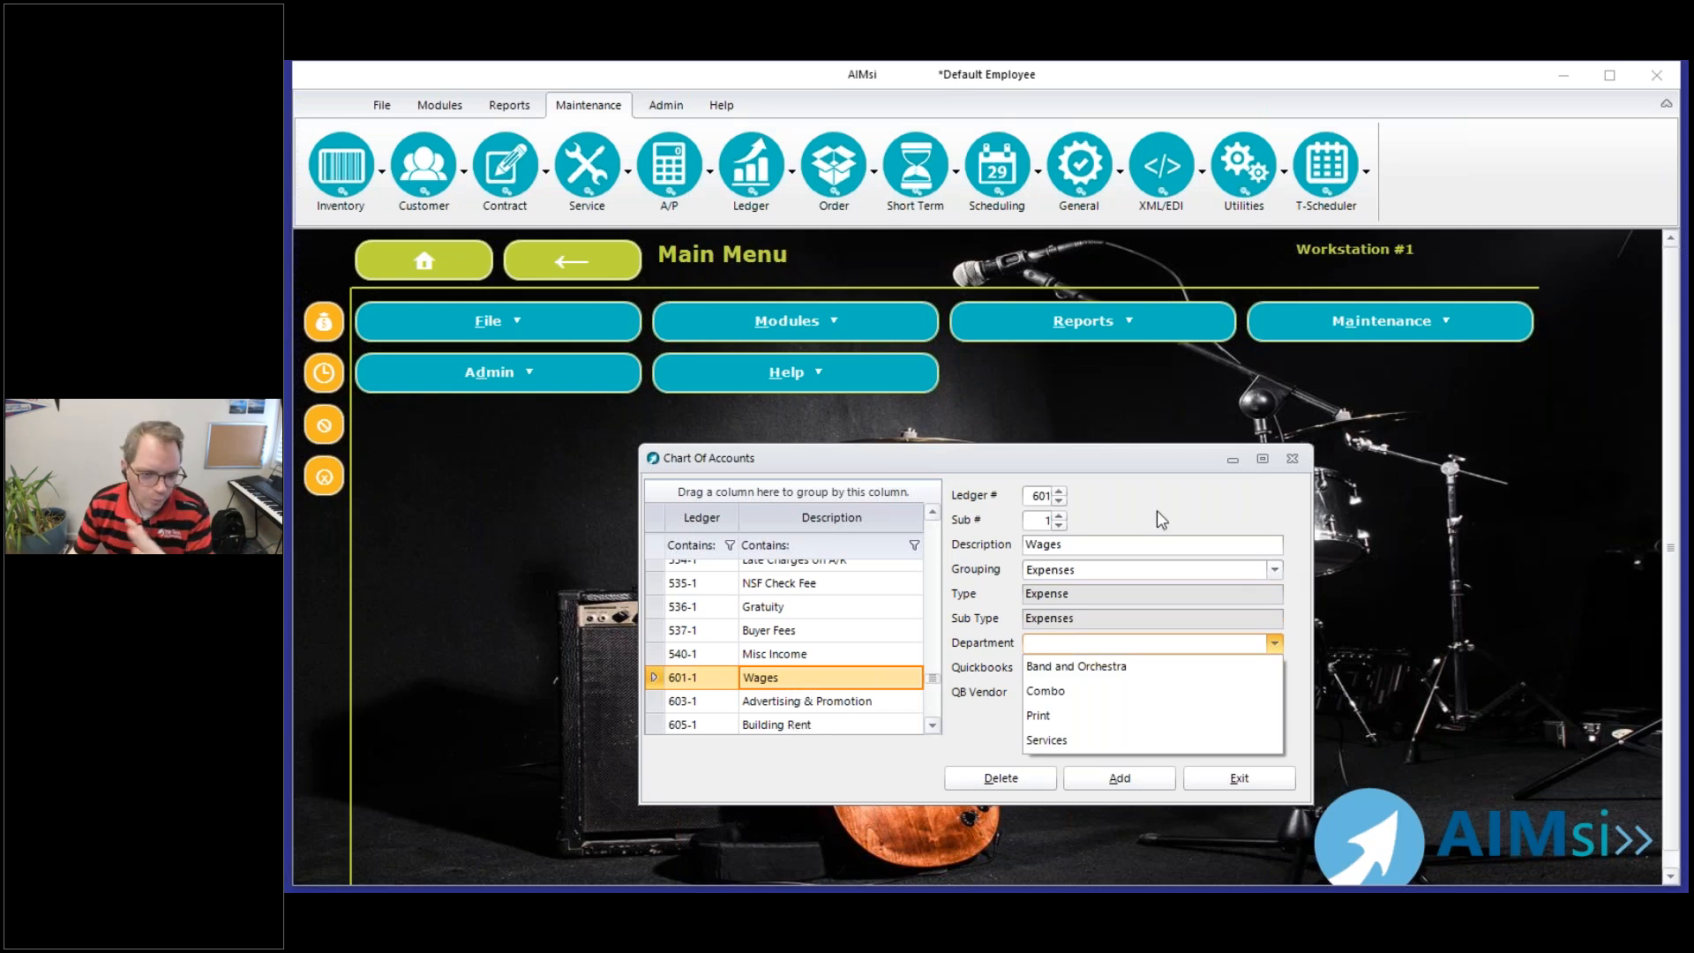
{"action": "left_click", "coordinate": [1315, 420]}
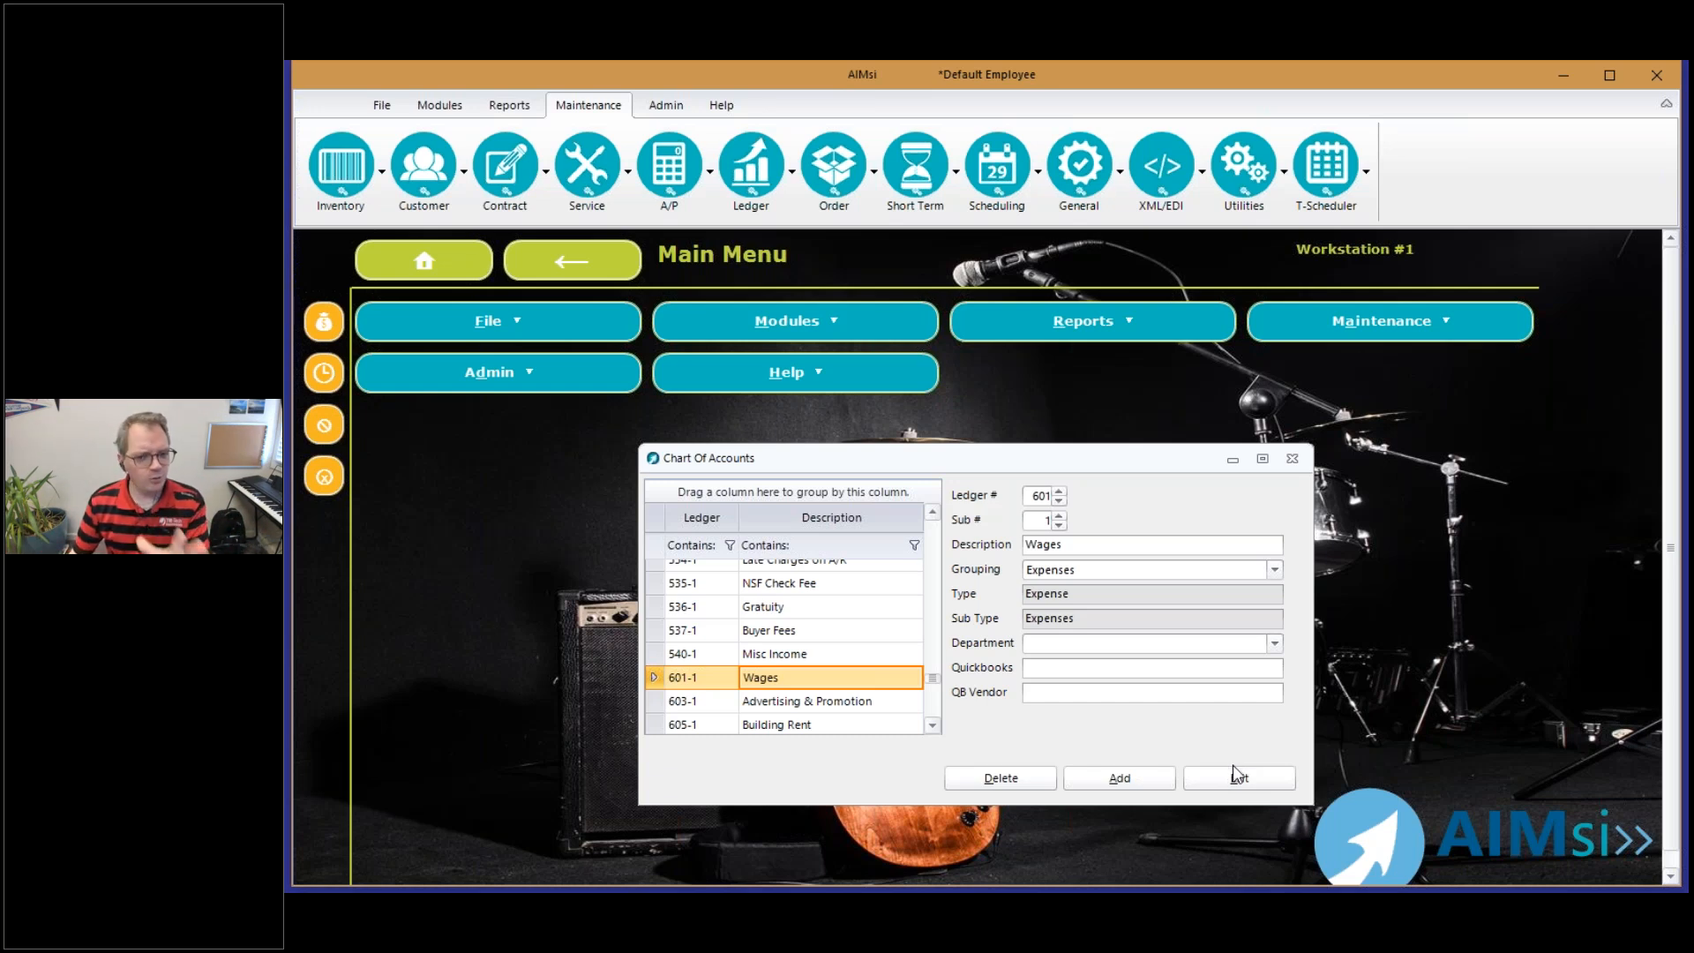
{"action": "left_click", "coordinate": [1238, 776]}
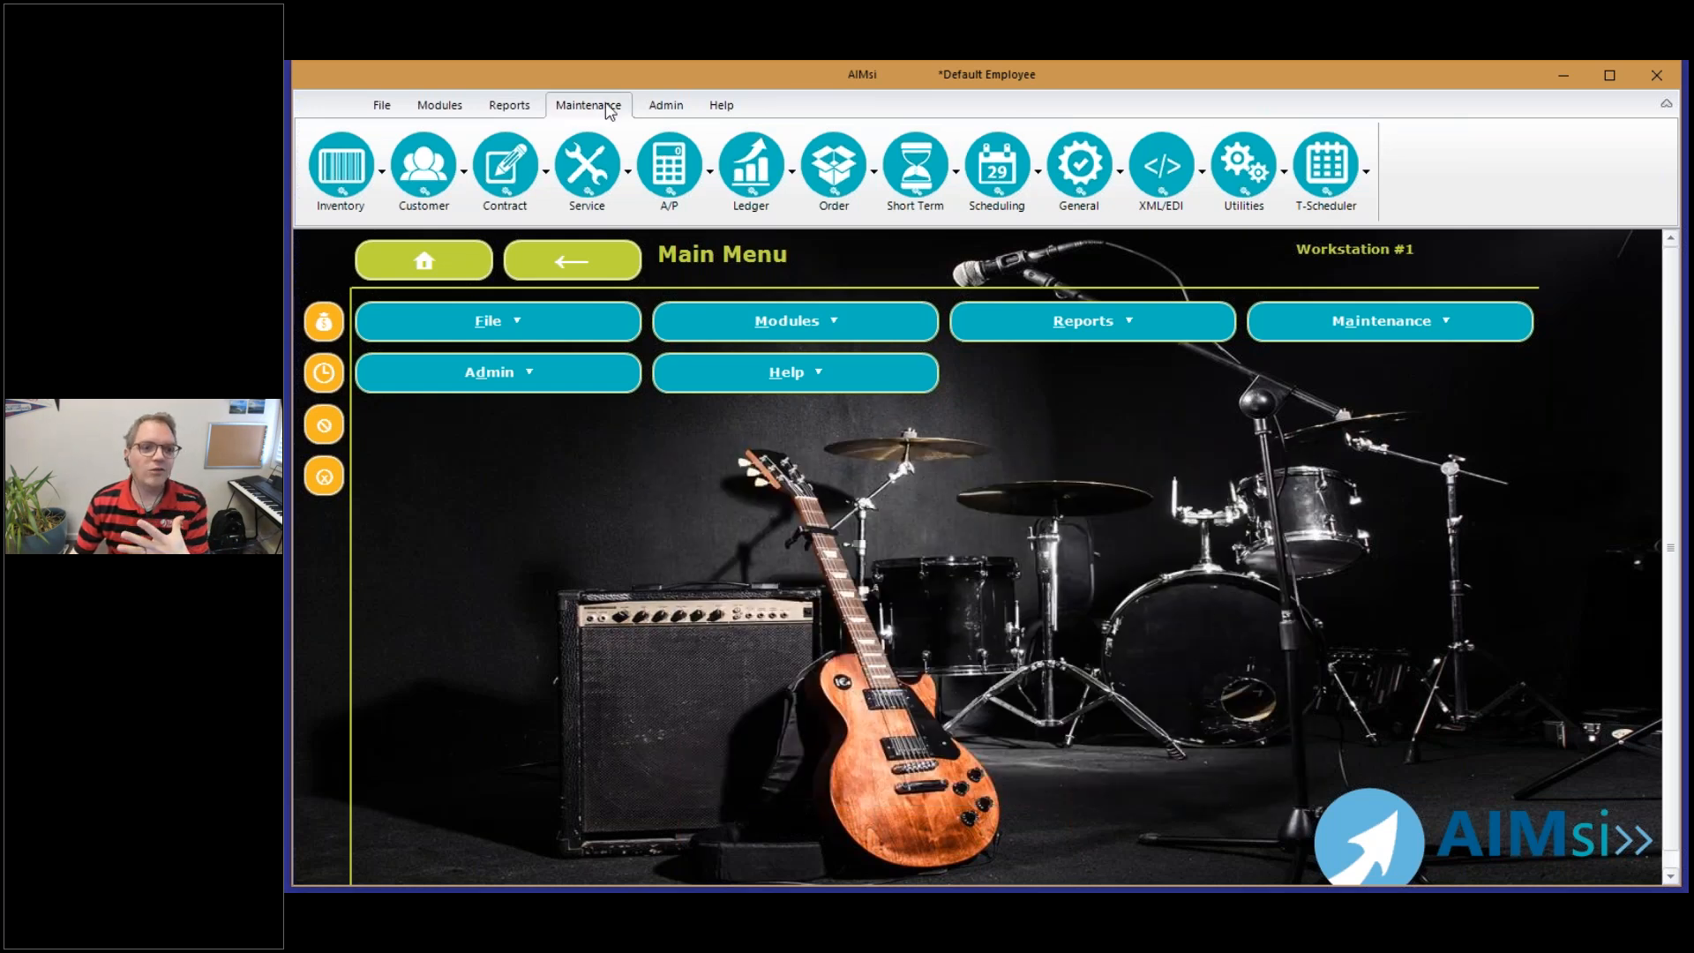
Open Maintain Department Allocation Tables and look over its department and allocation settings
{"action": "left_click", "coordinate": [751, 166]}
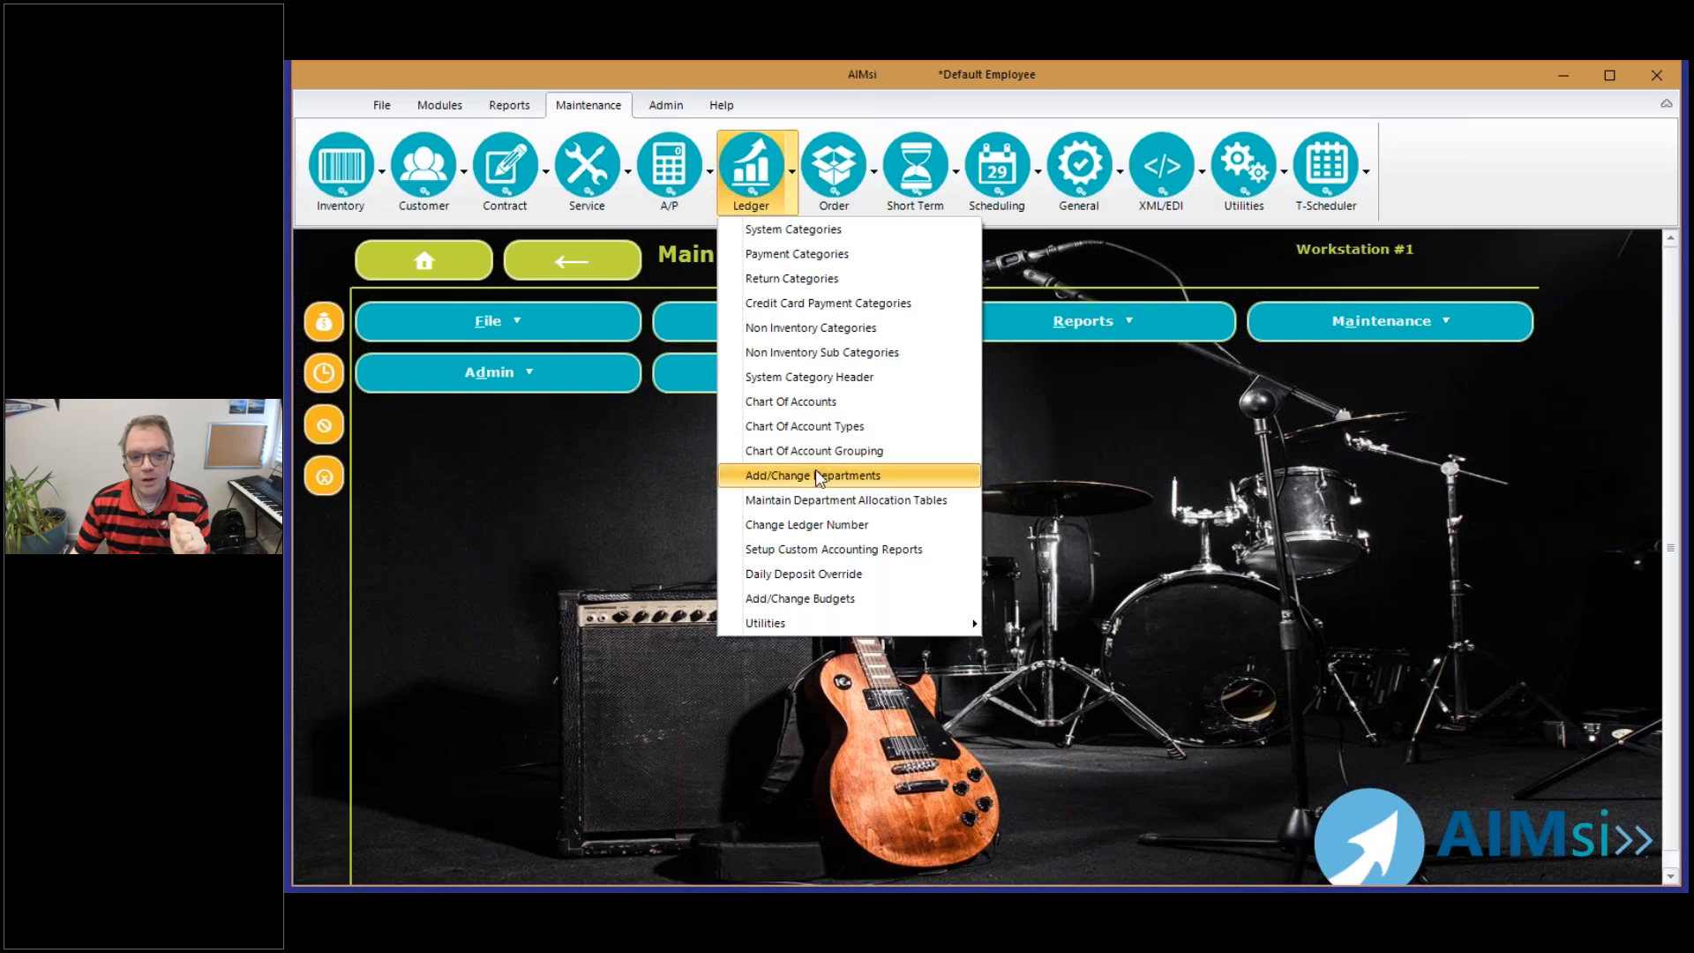
{"action": "left_click", "coordinate": [777, 506]}
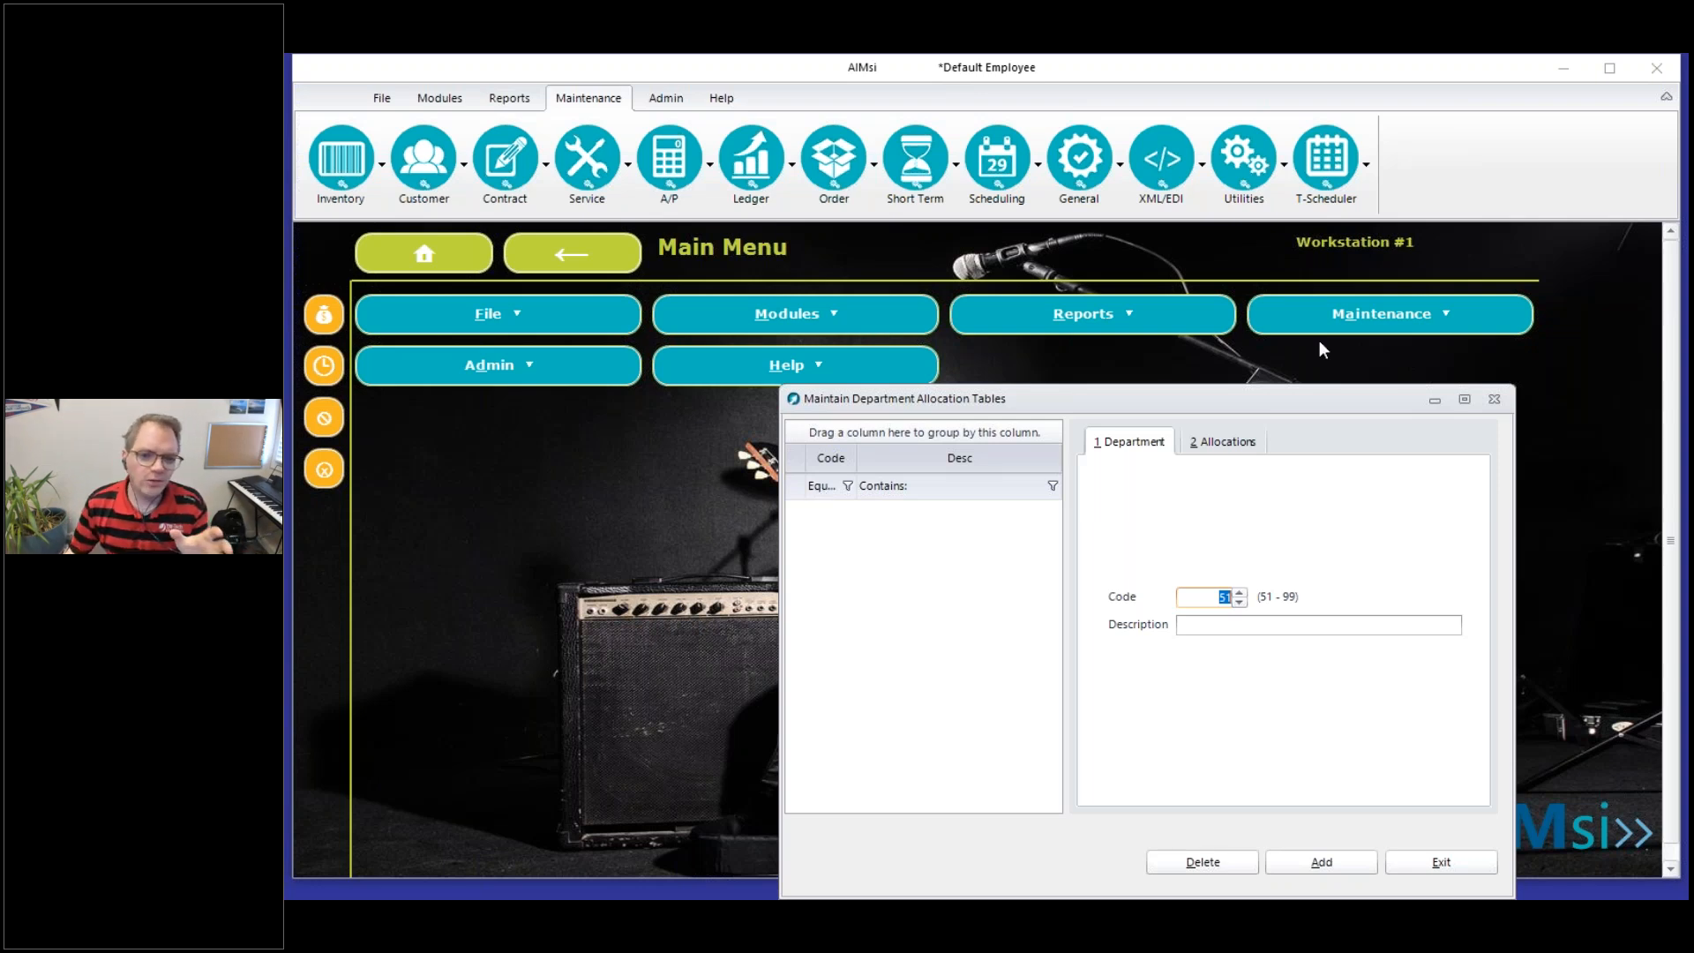
{"action": "left_click", "coordinate": [1220, 446]}
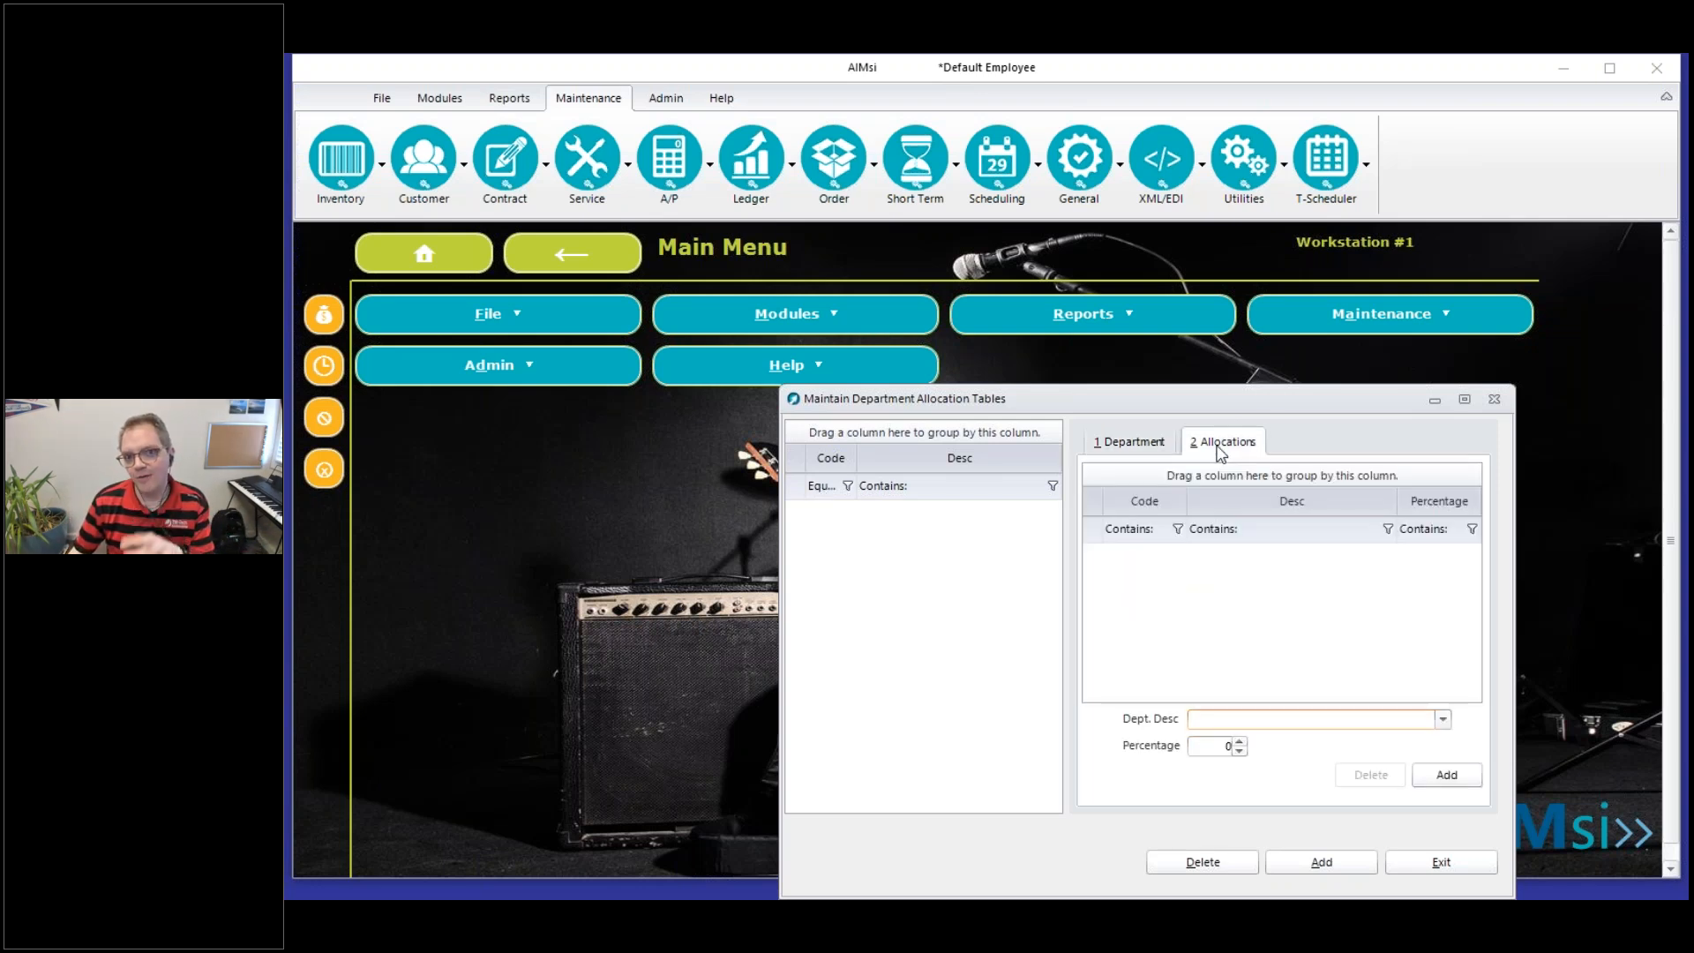
{"action": "left_click", "coordinate": [1121, 442]}
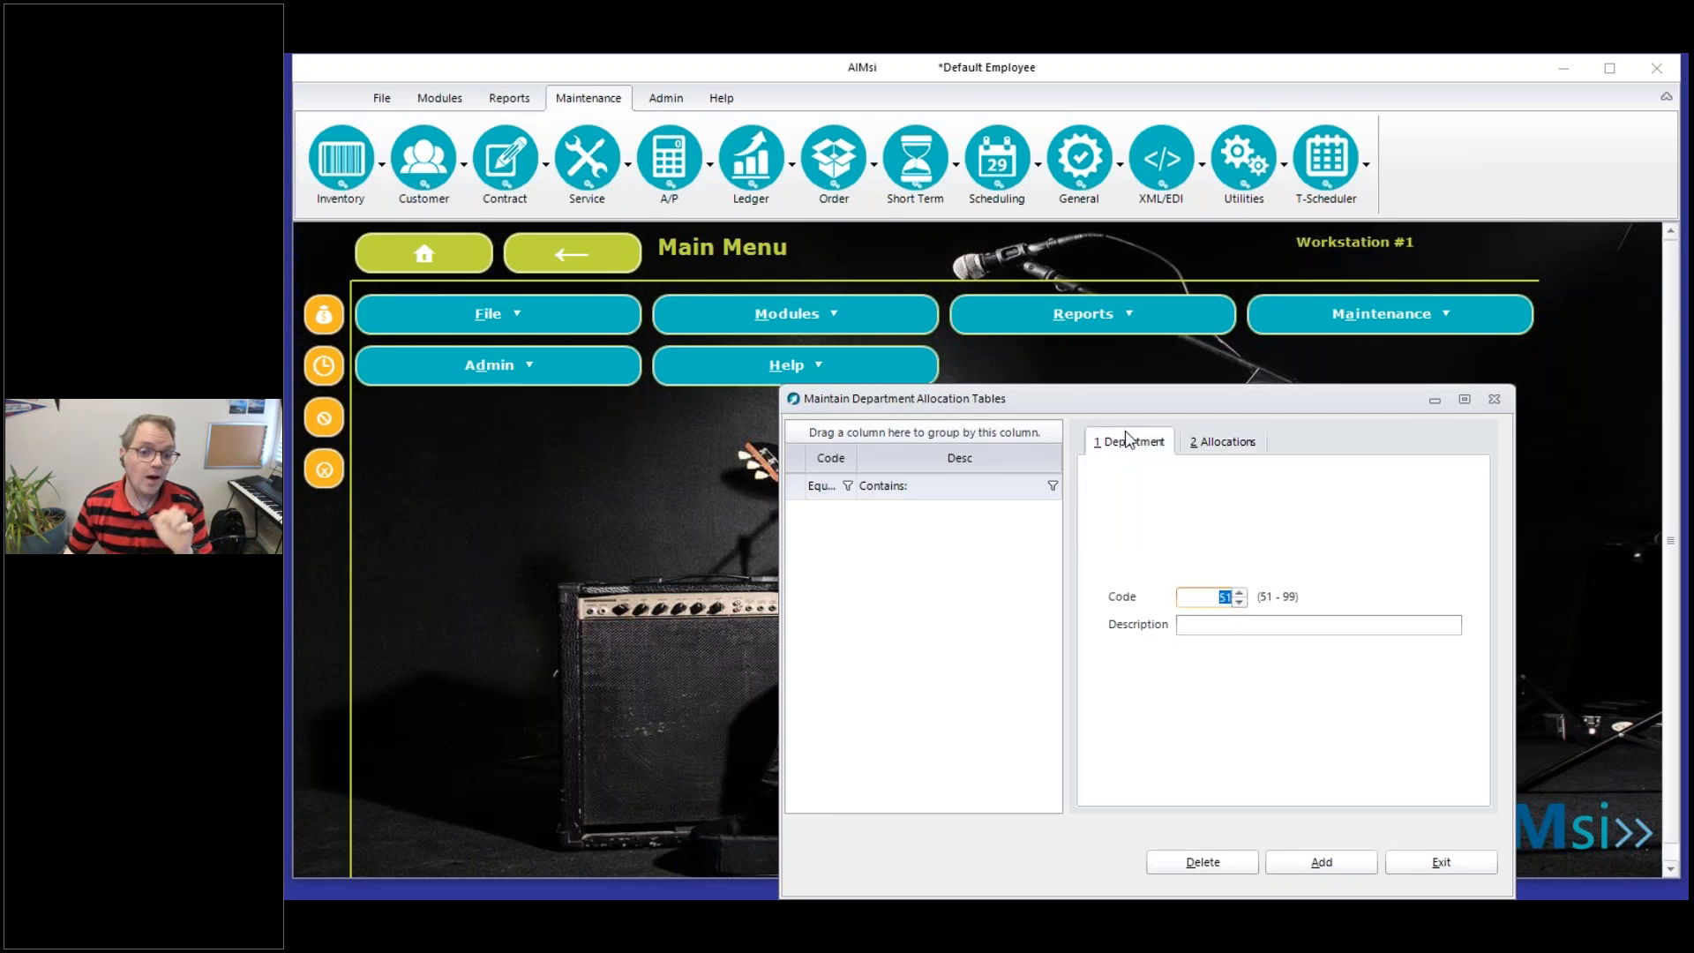
Describe allocation table code 51 as Utilities and save it to proceed to its allocations
{"action": "left_click", "coordinate": [1246, 625]}
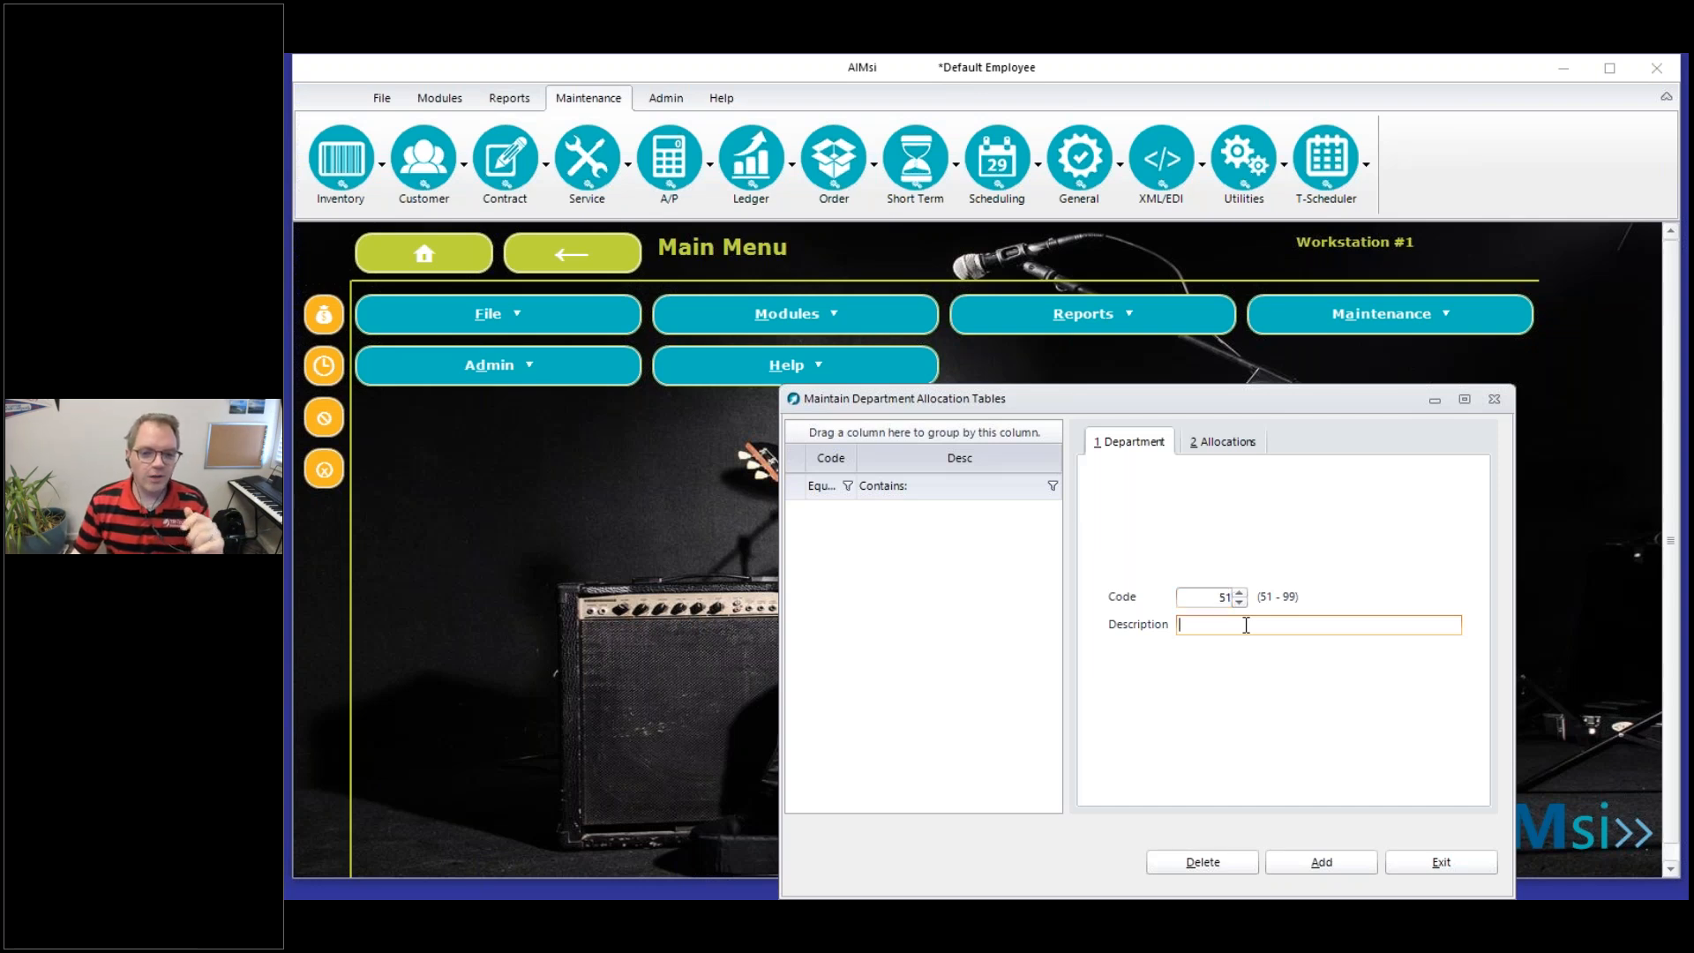
{"action": "type", "text": "U"}
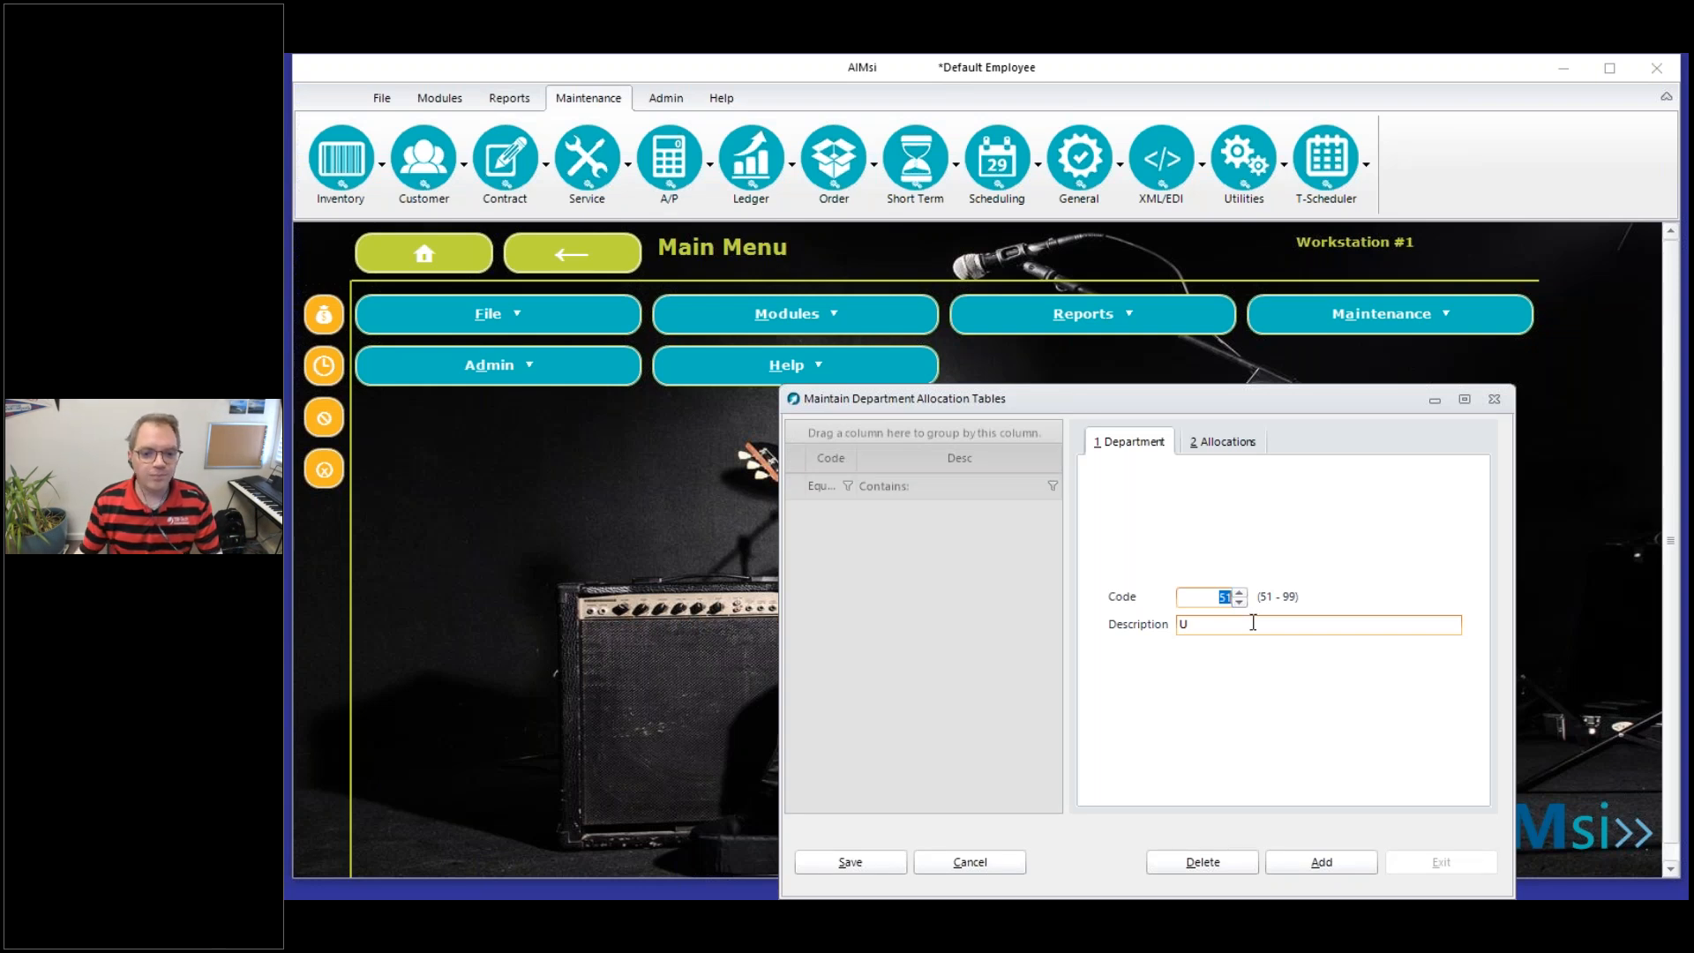
{"action": "type", "text": "tilities"}
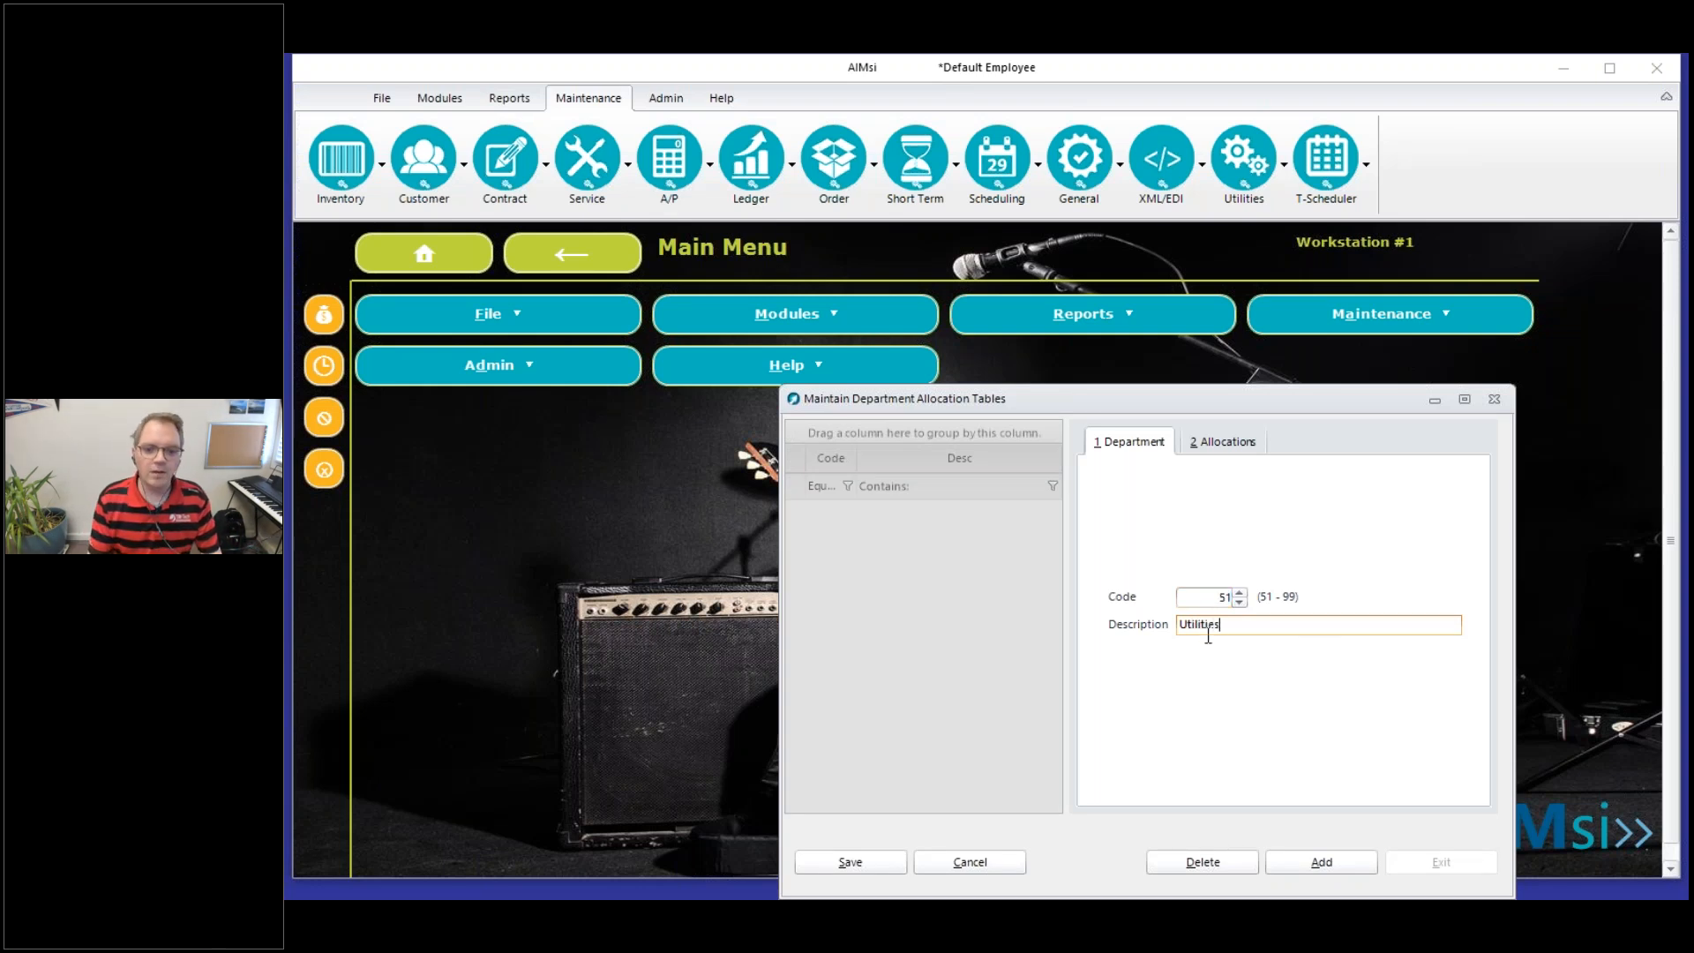
{"action": "left_click", "coordinate": [875, 865]}
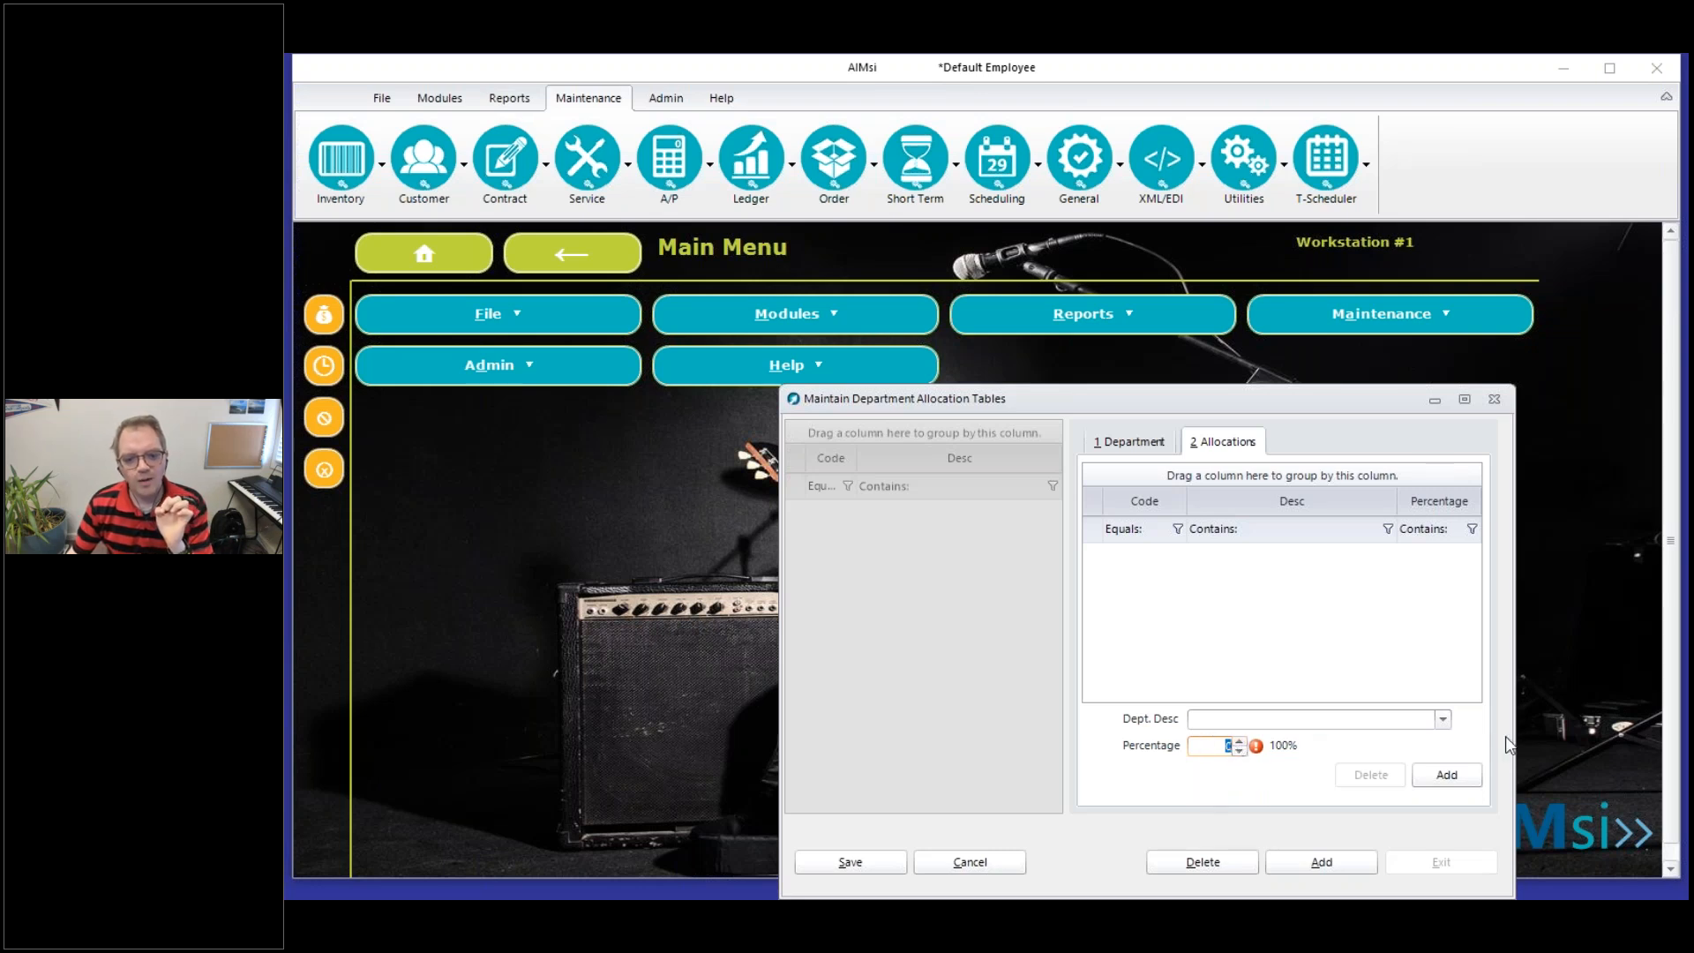
Check the department choices for the allocation and look back at the table's code and description
{"action": "left_click", "coordinate": [1443, 721]}
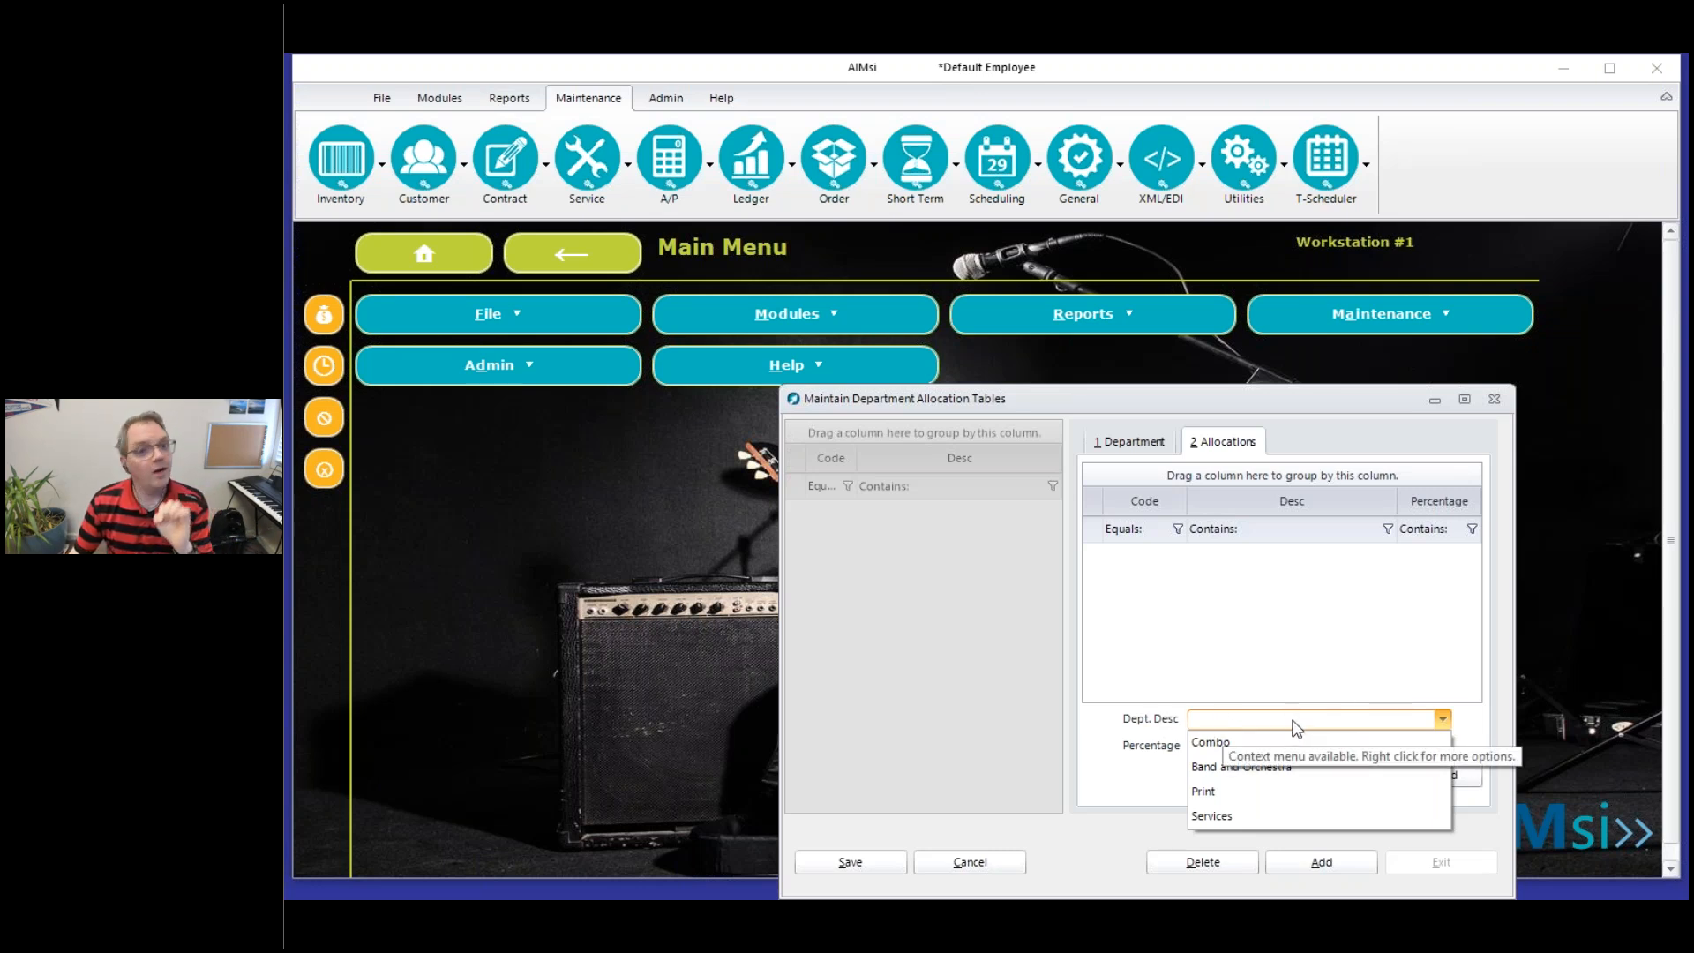
{"action": "left_click", "coordinate": [1082, 762]}
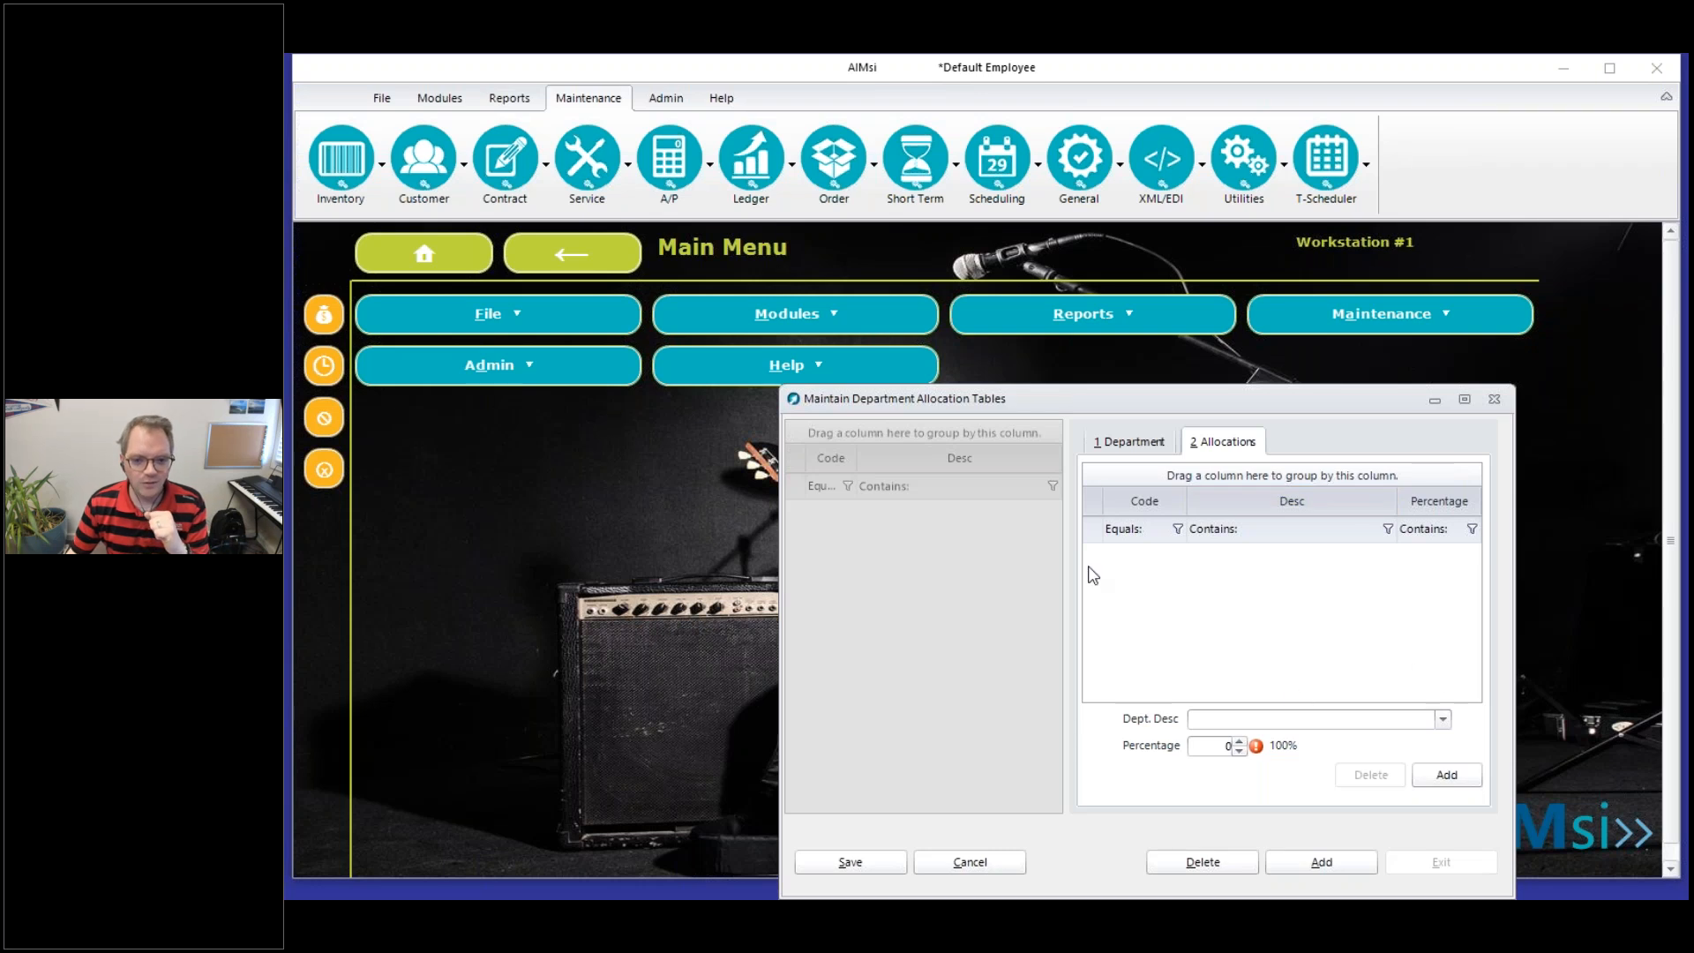
{"action": "left_click", "coordinate": [1128, 444]}
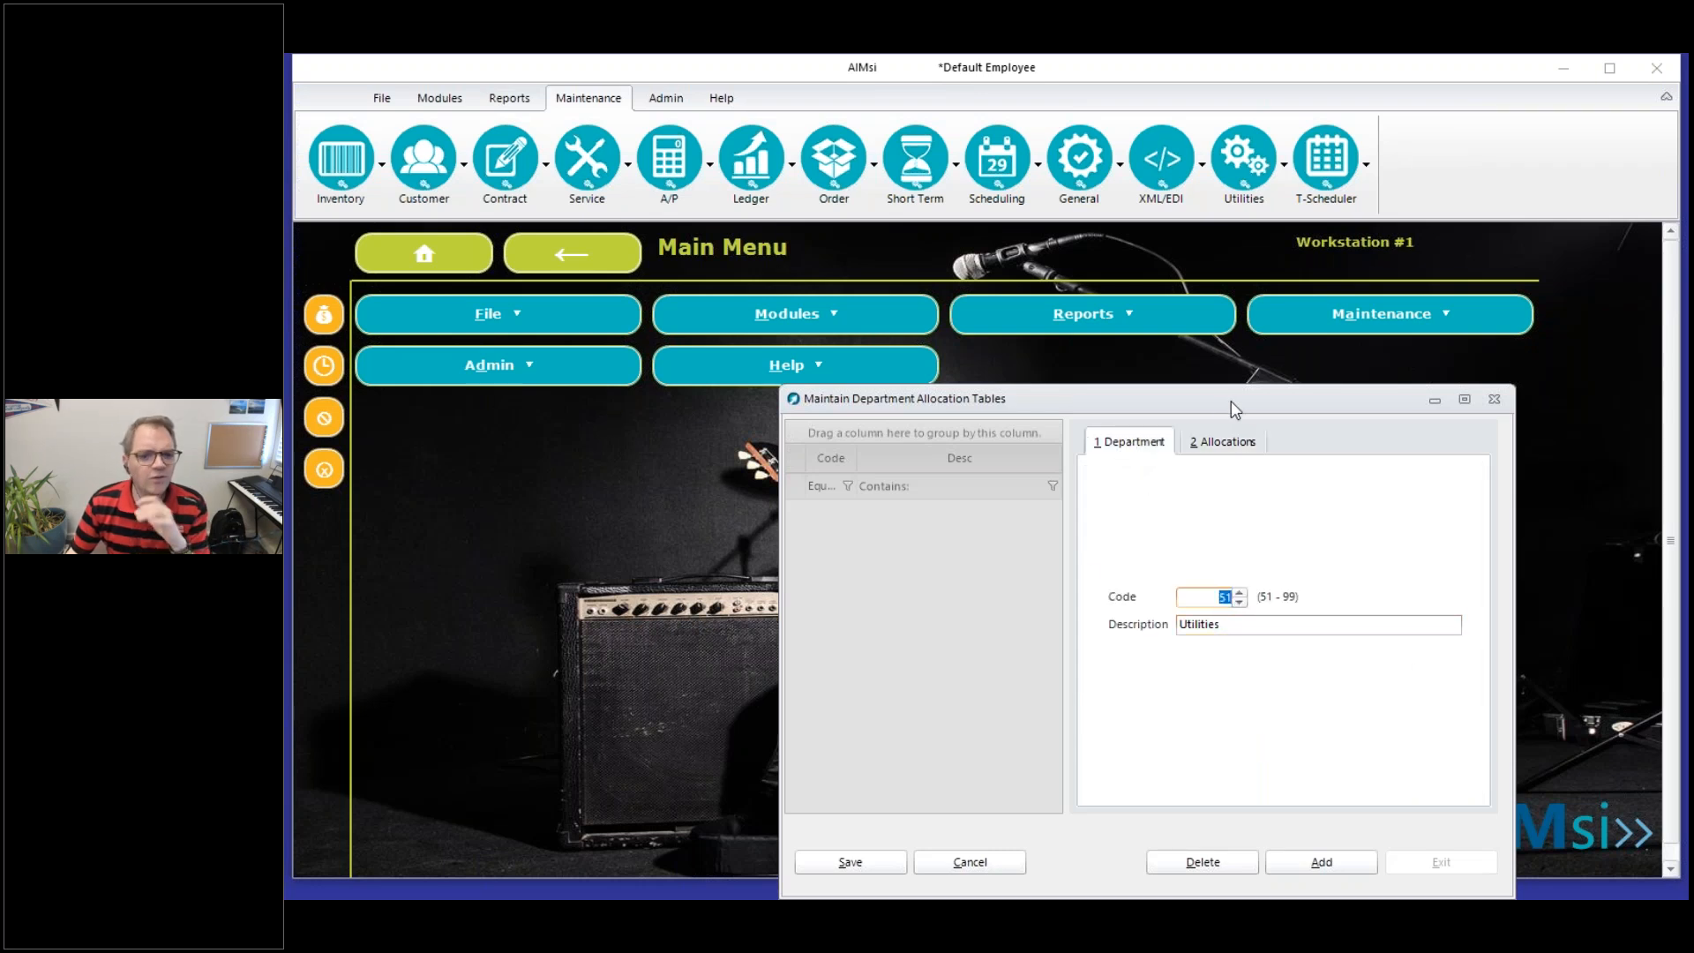
{"action": "left_click", "coordinate": [1227, 444]}
Allocate 40% of the Utilities table to the Combo department and save that allocation line
{"action": "left_click", "coordinate": [1441, 720]}
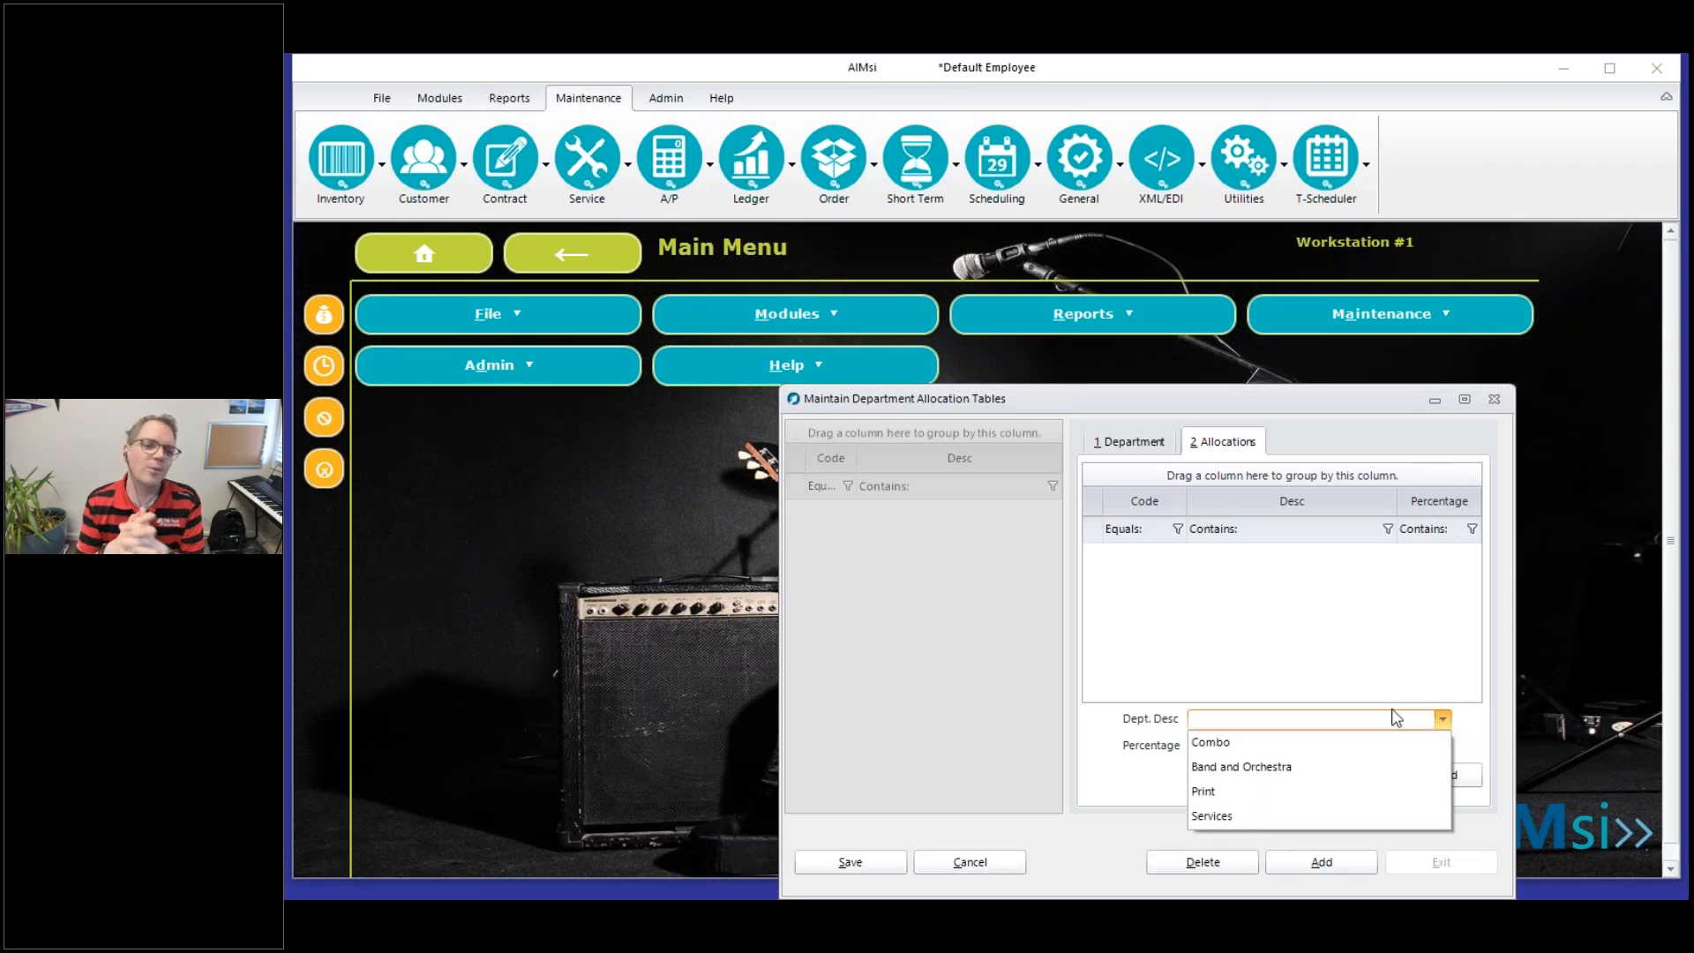
{"action": "left_click", "coordinate": [1282, 740]}
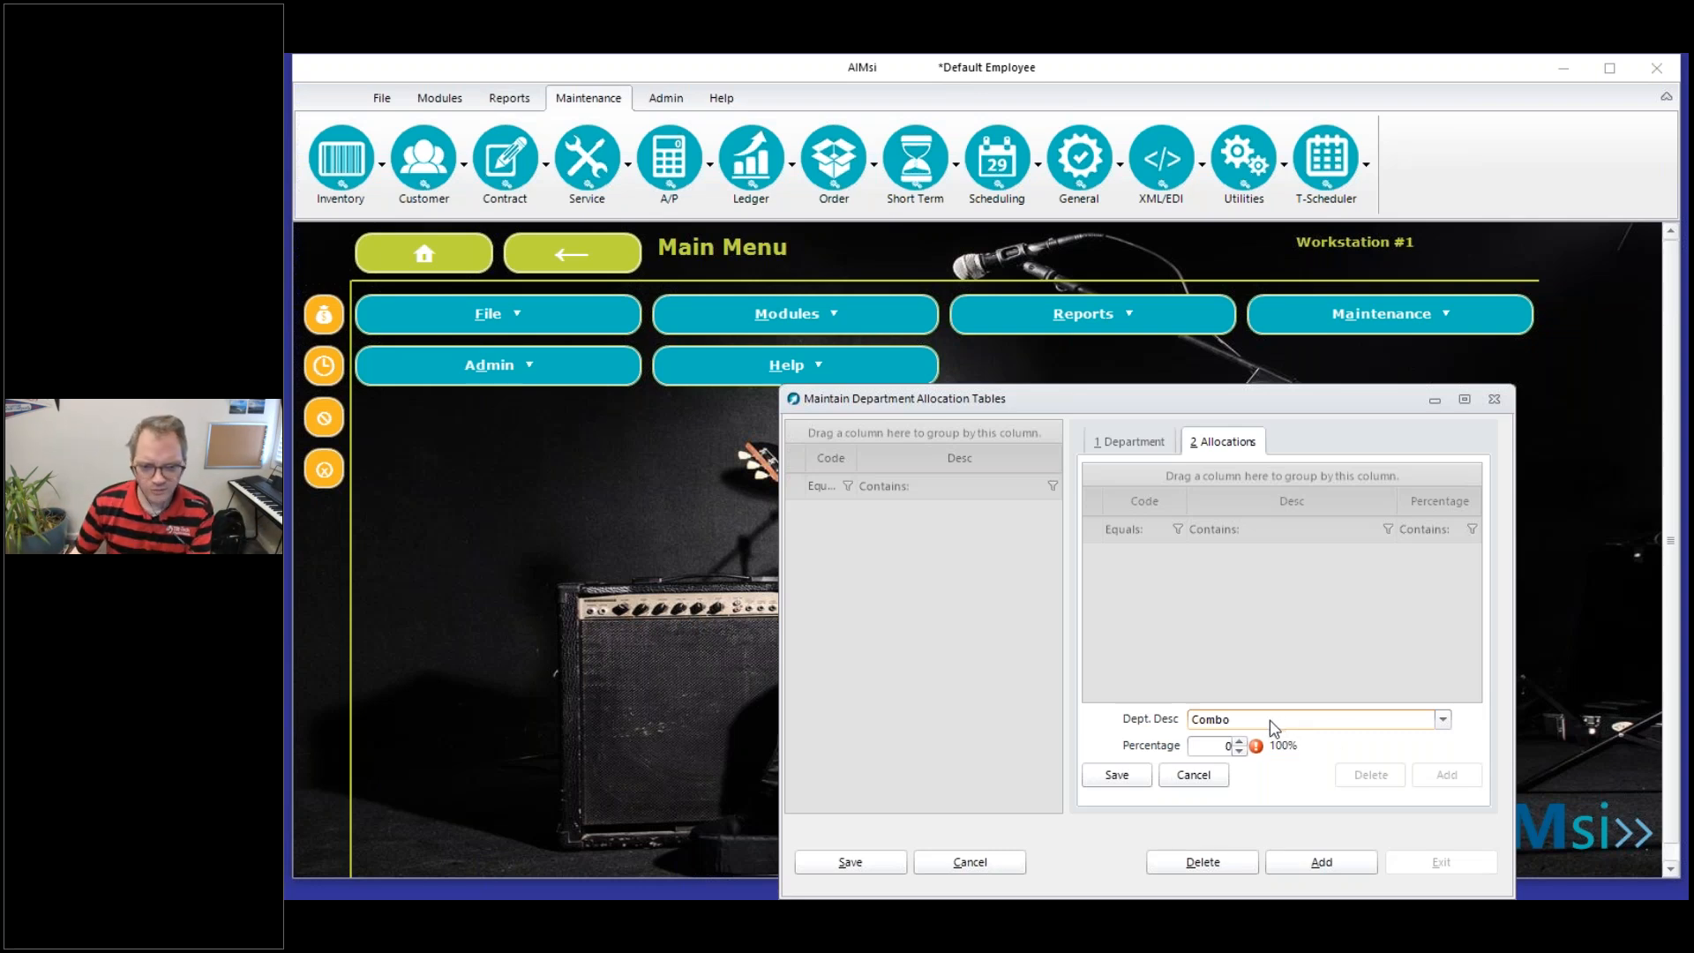
{"action": "left_click", "coordinate": [1213, 744]}
{"action": "type", "text": "40"}
{"action": "left_click", "coordinate": [1122, 774]}
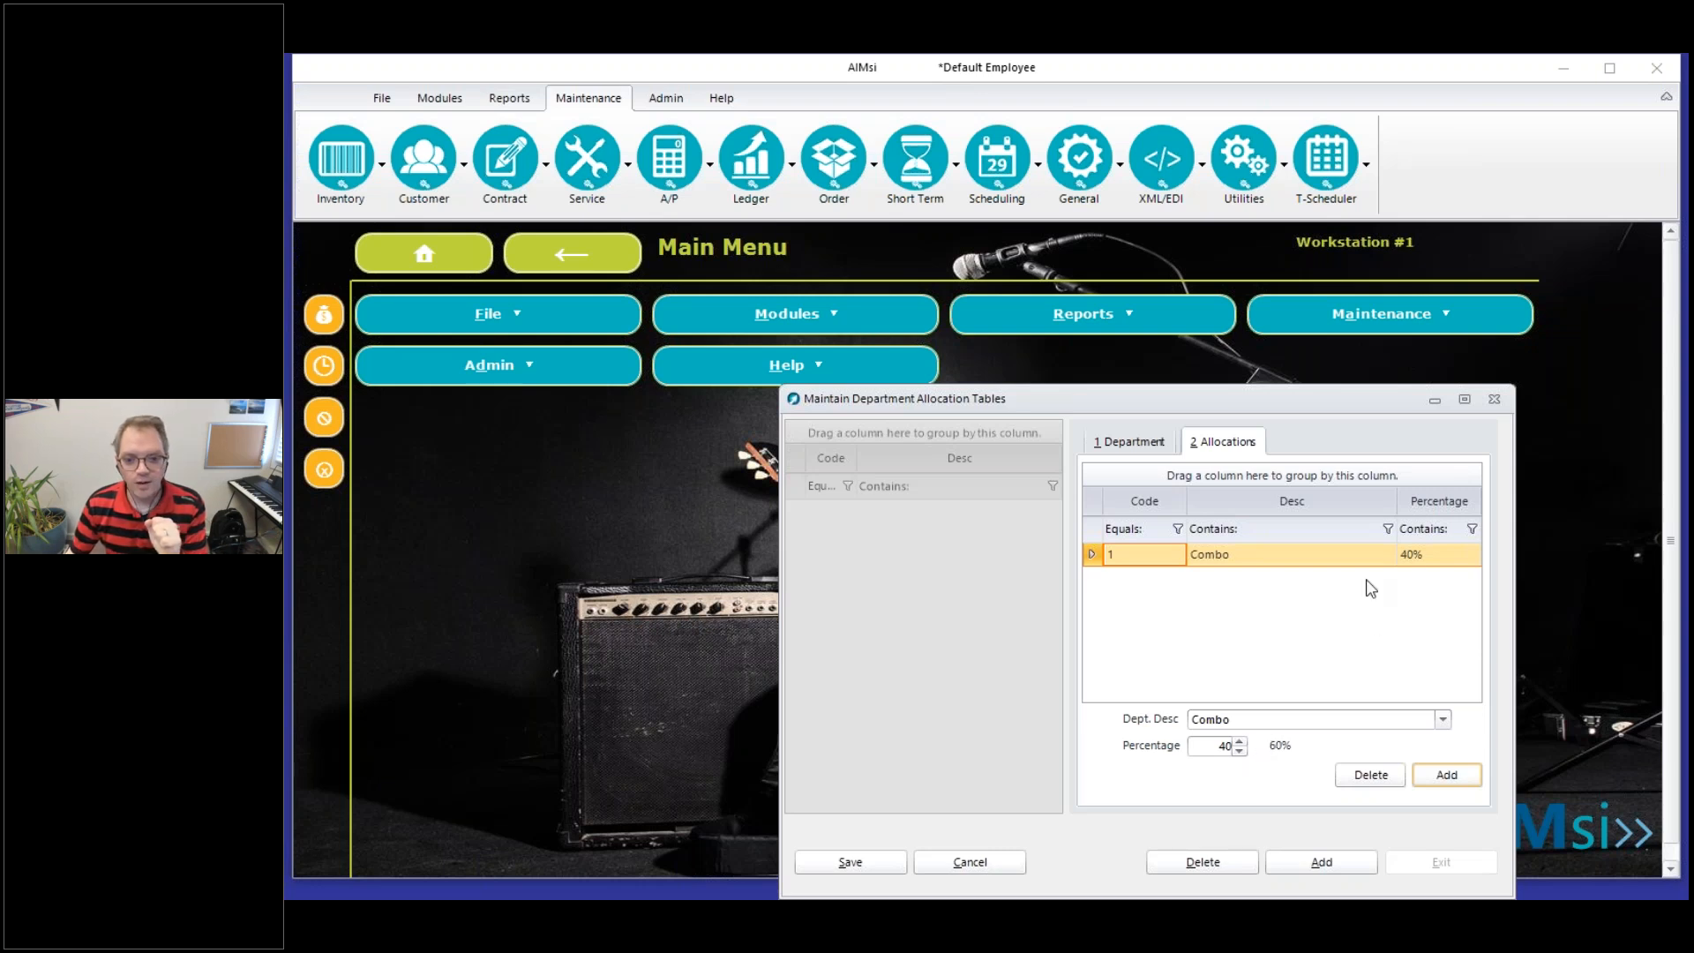
{"action": "left_click", "coordinate": [1431, 561]}
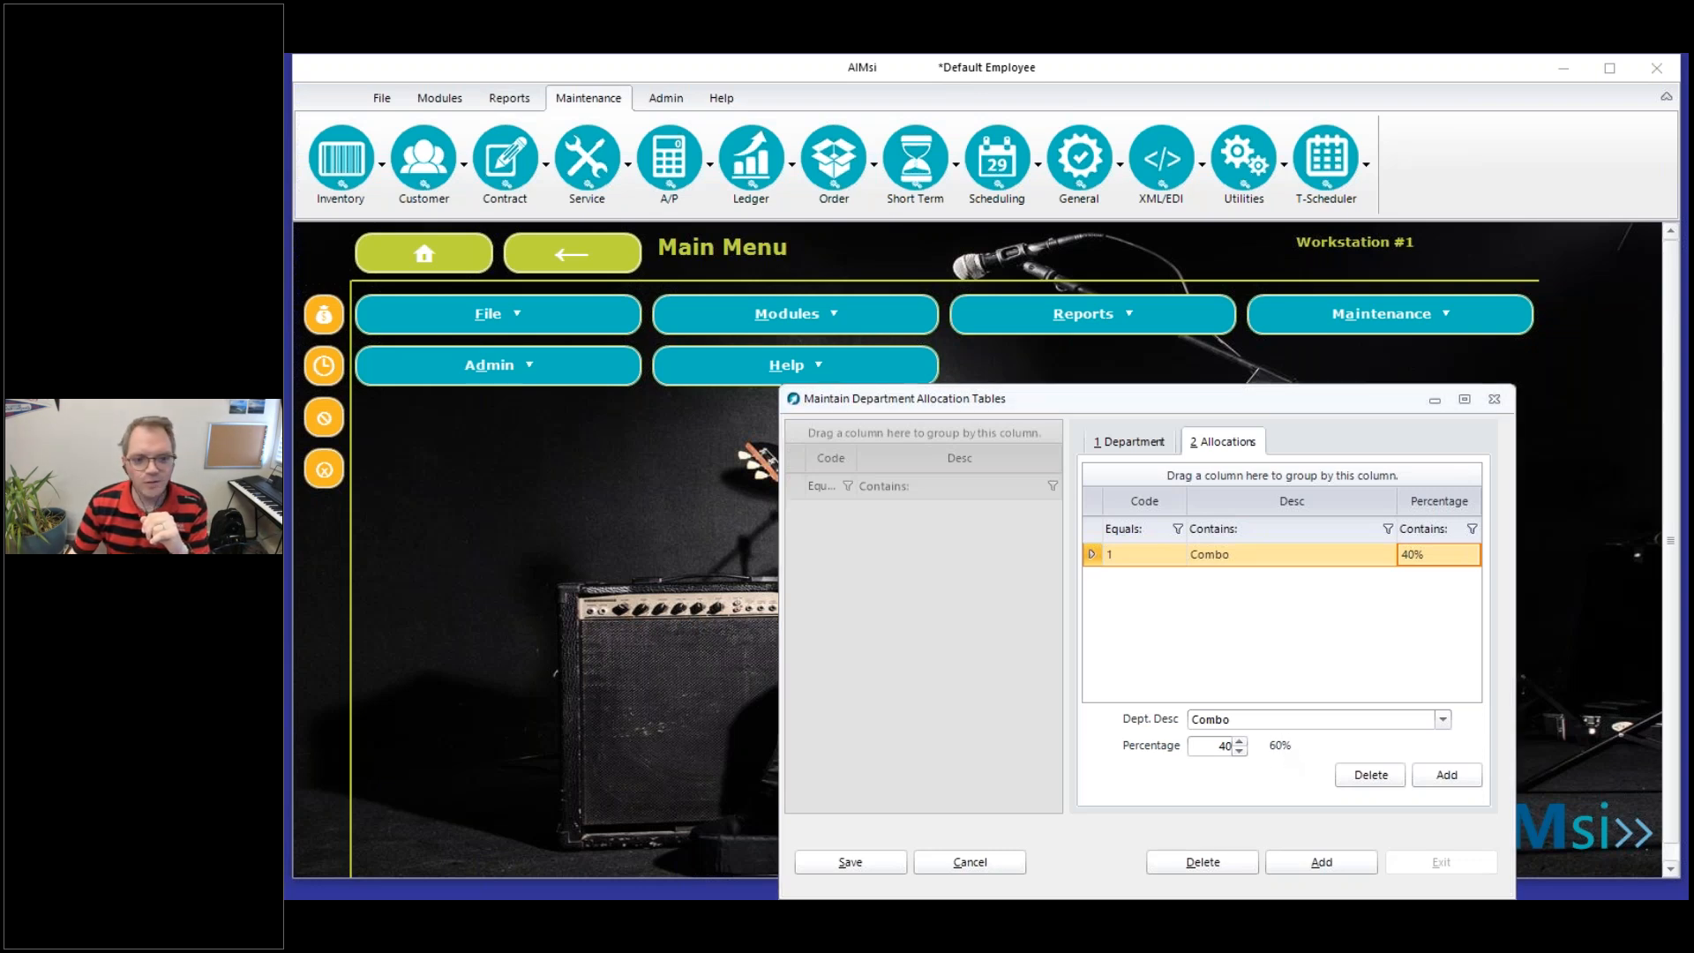
{"action": "left_click_drag", "start_coordinate": [1263, 747], "coordinate": [1290, 750]}
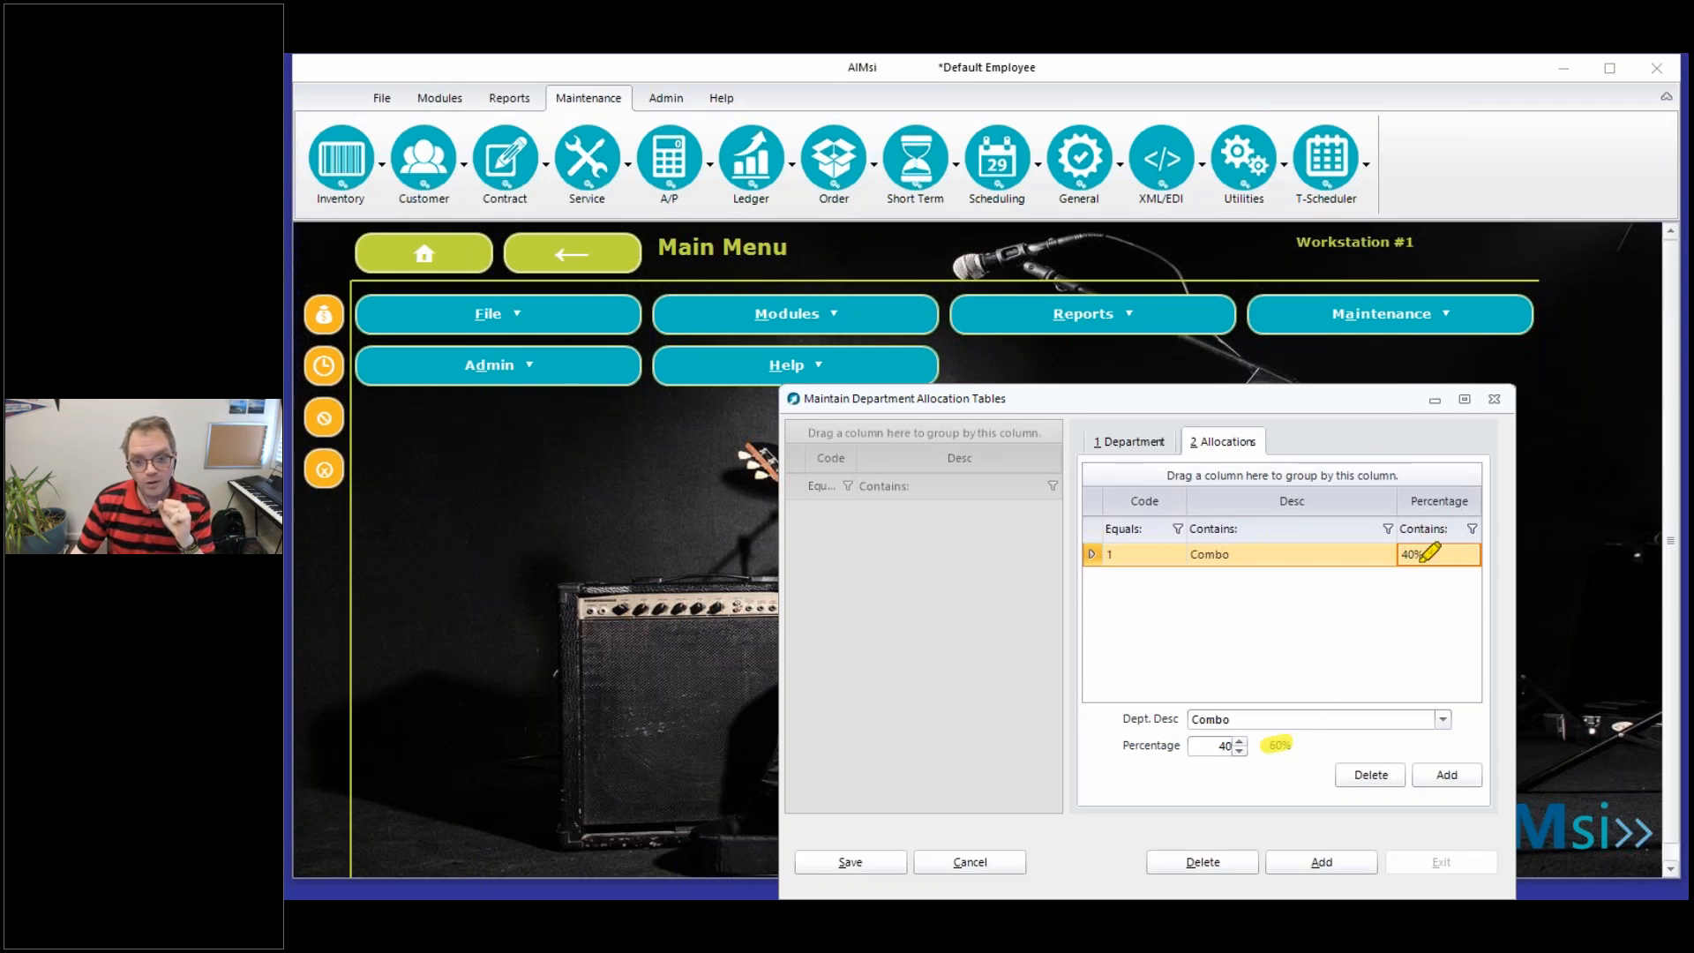
{"action": "left_click_drag", "start_coordinate": [1419, 561], "coordinate": [1387, 565]}
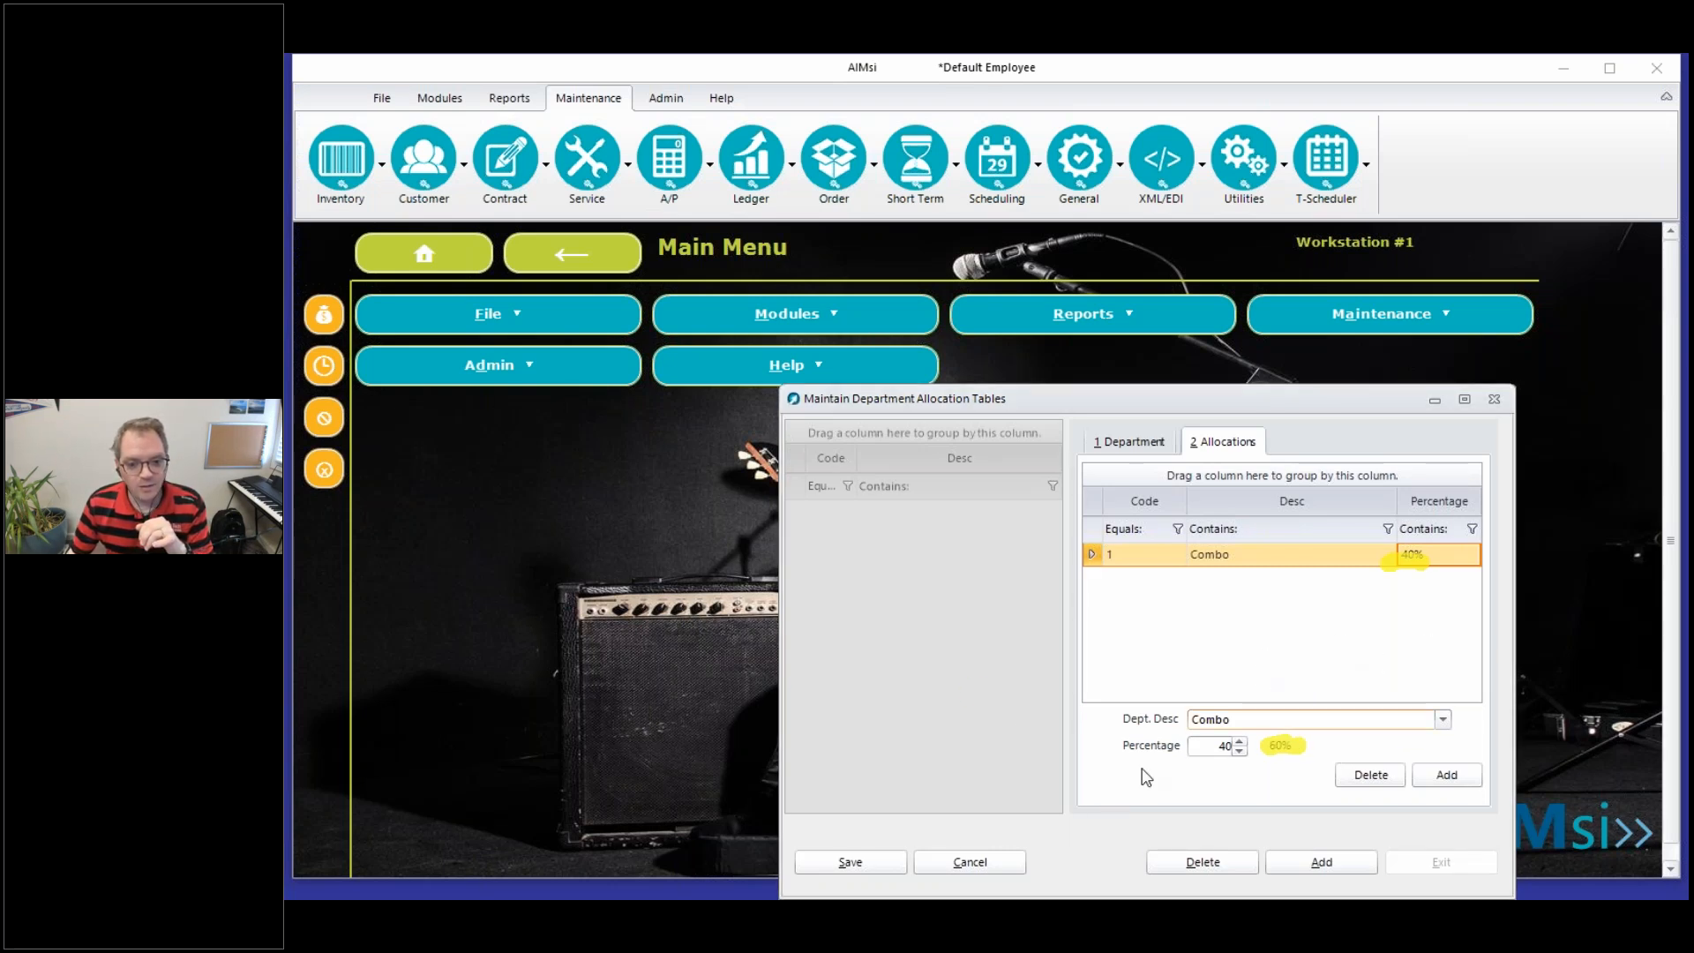
{"action": "mouse_move", "coordinate": [1438, 529]}
{"action": "left_mouse_down"}
{"action": "mouse_move", "coordinate": [1478, 600]}
{"action": "mouse_move", "coordinate": [1431, 520]}
{"action": "left_mouse_up"}
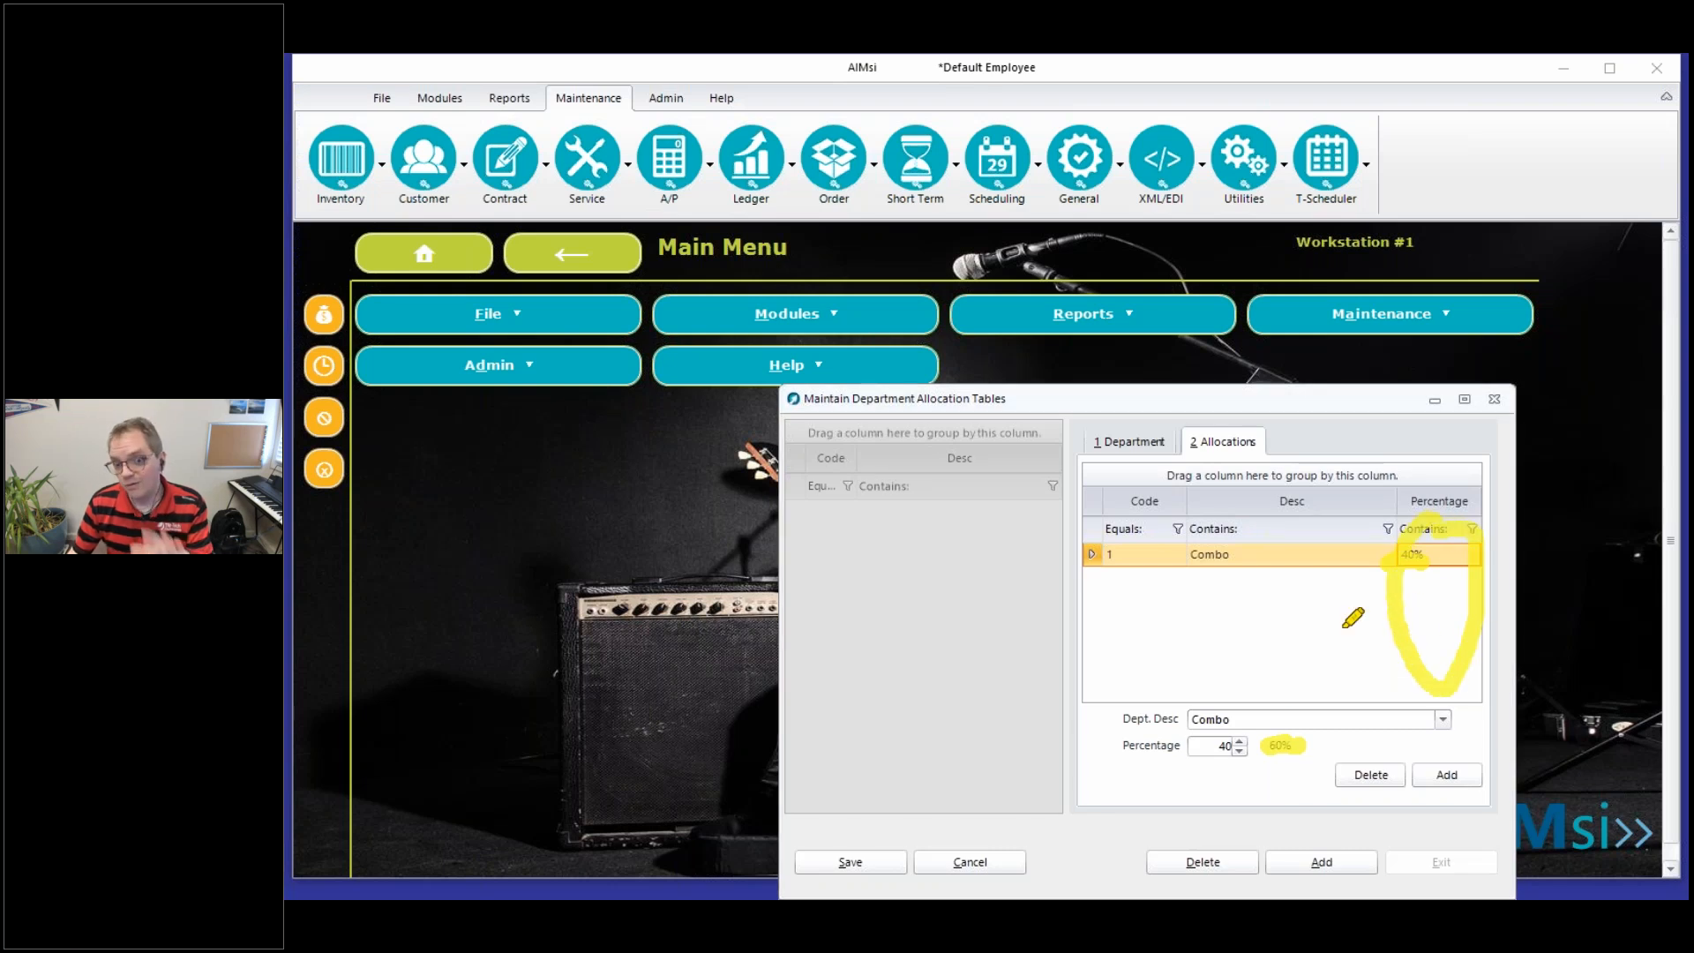
{"action": "mouse_move", "coordinate": [1281, 735]}
{"action": "left_mouse_down"}
{"action": "mouse_move", "coordinate": [1267, 716]}
{"action": "mouse_move", "coordinate": [1288, 738]}
{"action": "left_mouse_up"}
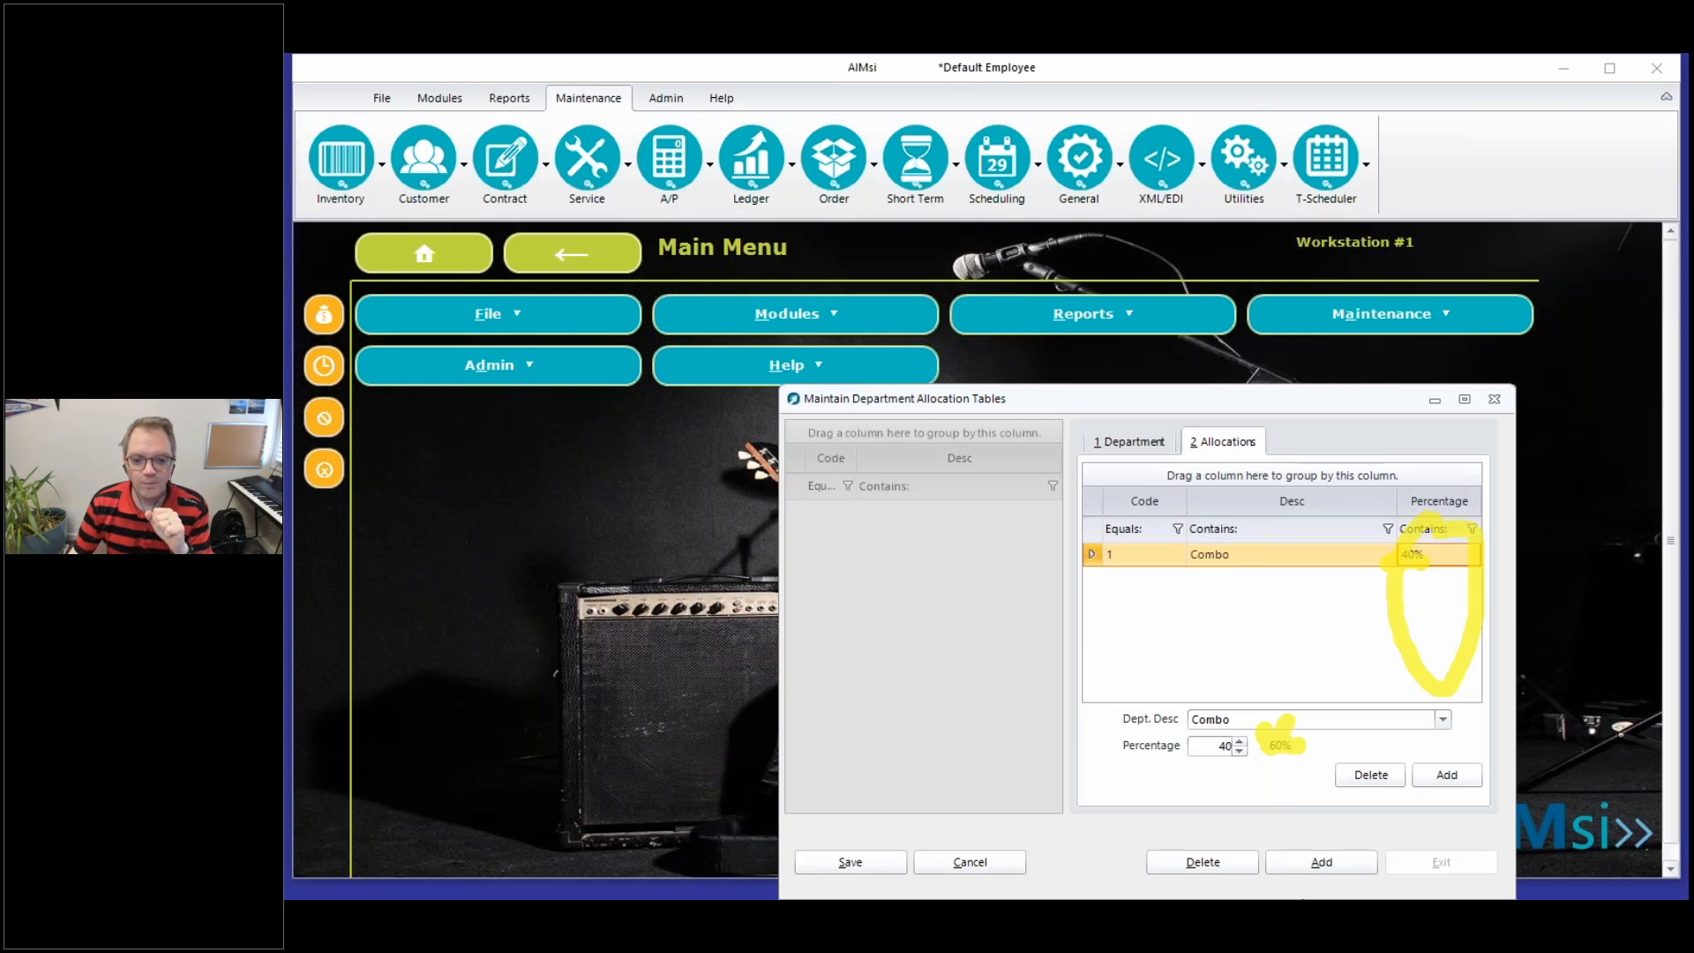
{"action": "left_click", "coordinate": [1302, 899]}
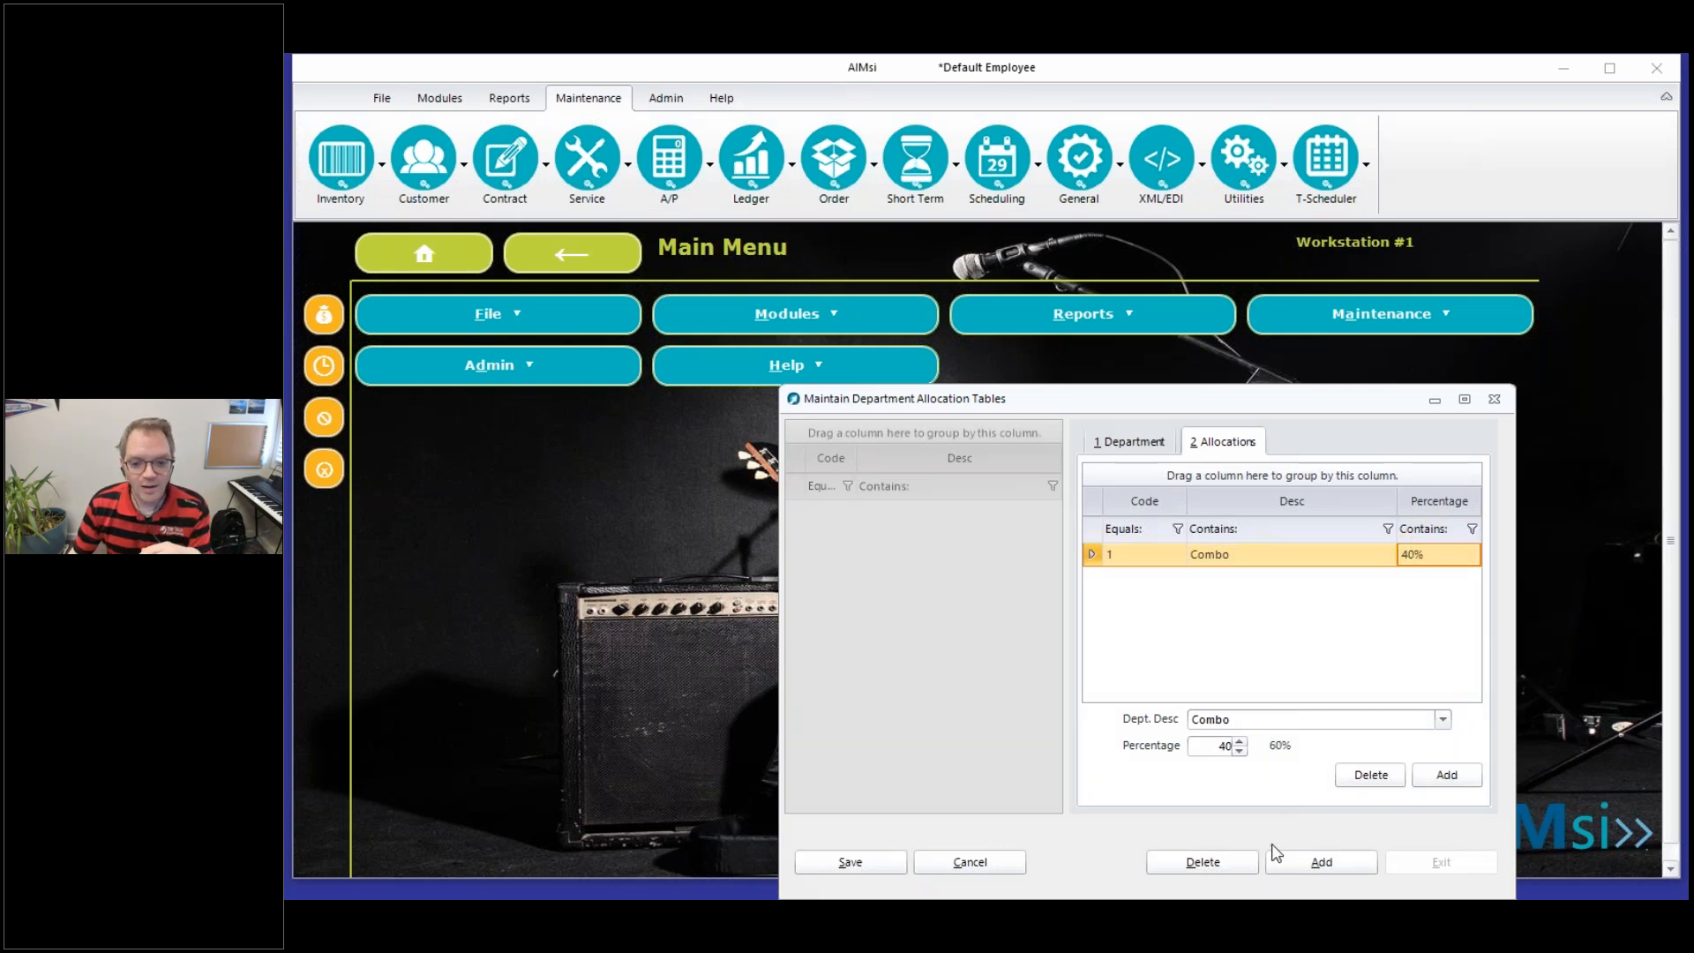
{"action": "left_click", "coordinate": [1283, 881]}
Add an allocation line giving Band and Orchestra 25% and save it
{"action": "left_click", "coordinate": [1447, 774]}
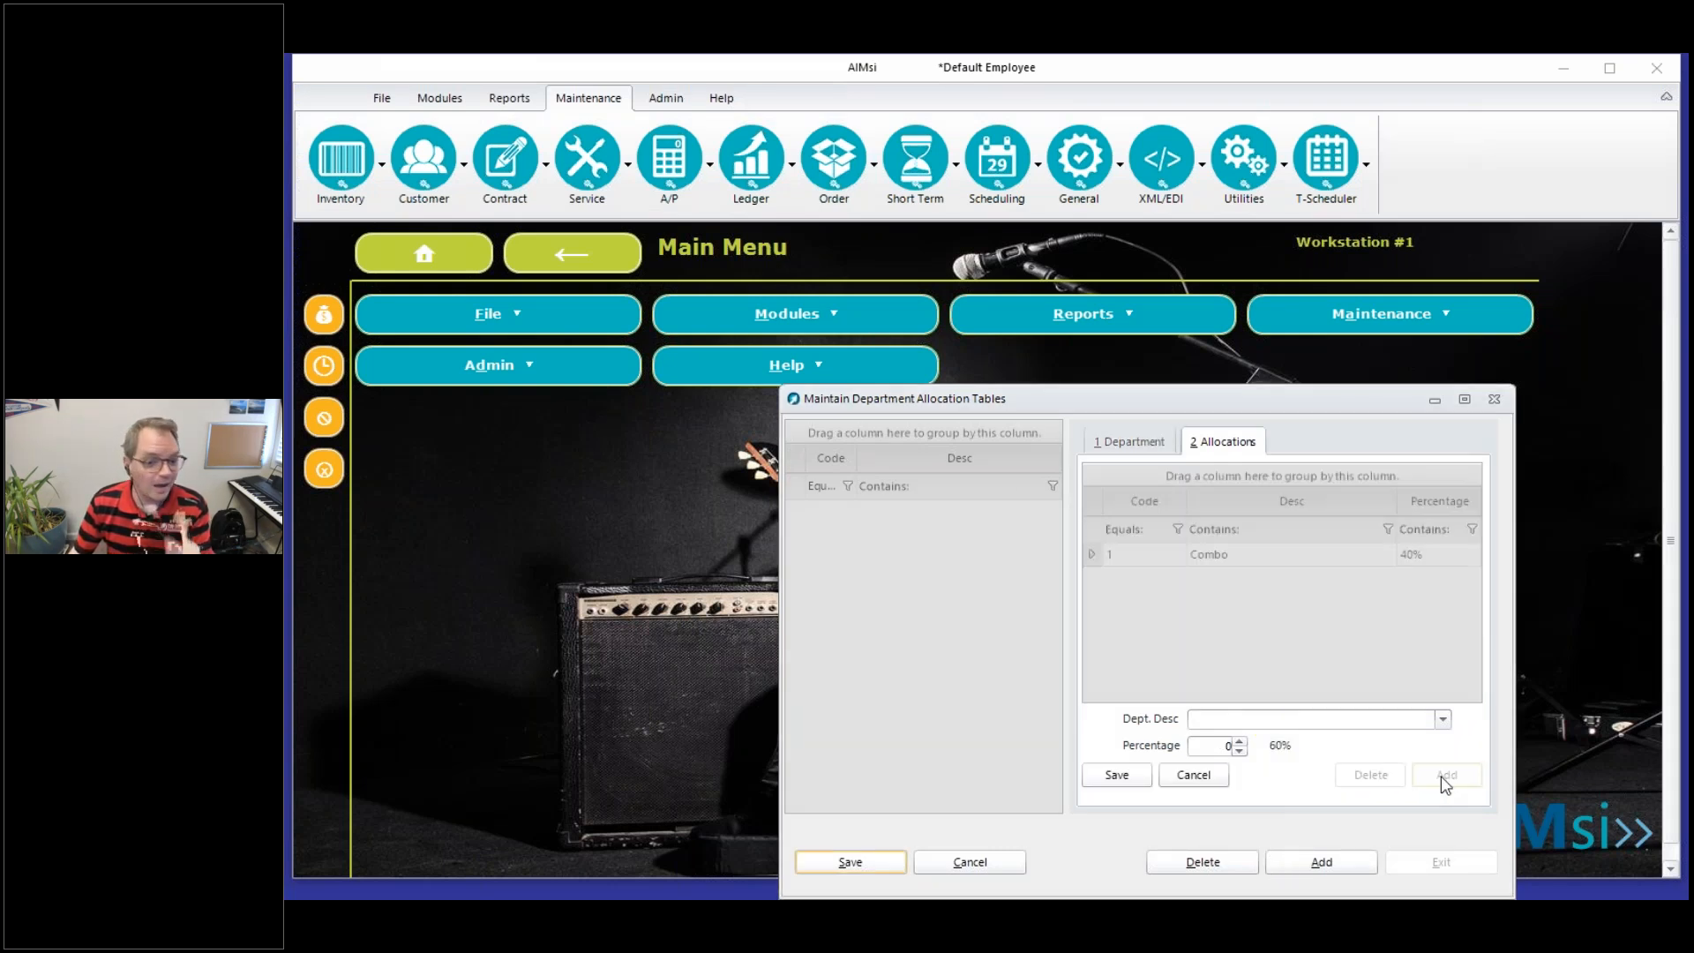
{"action": "left_click", "coordinate": [1442, 719]}
{"action": "left_click", "coordinate": [1250, 767]}
{"action": "left_click", "coordinate": [1214, 749]}
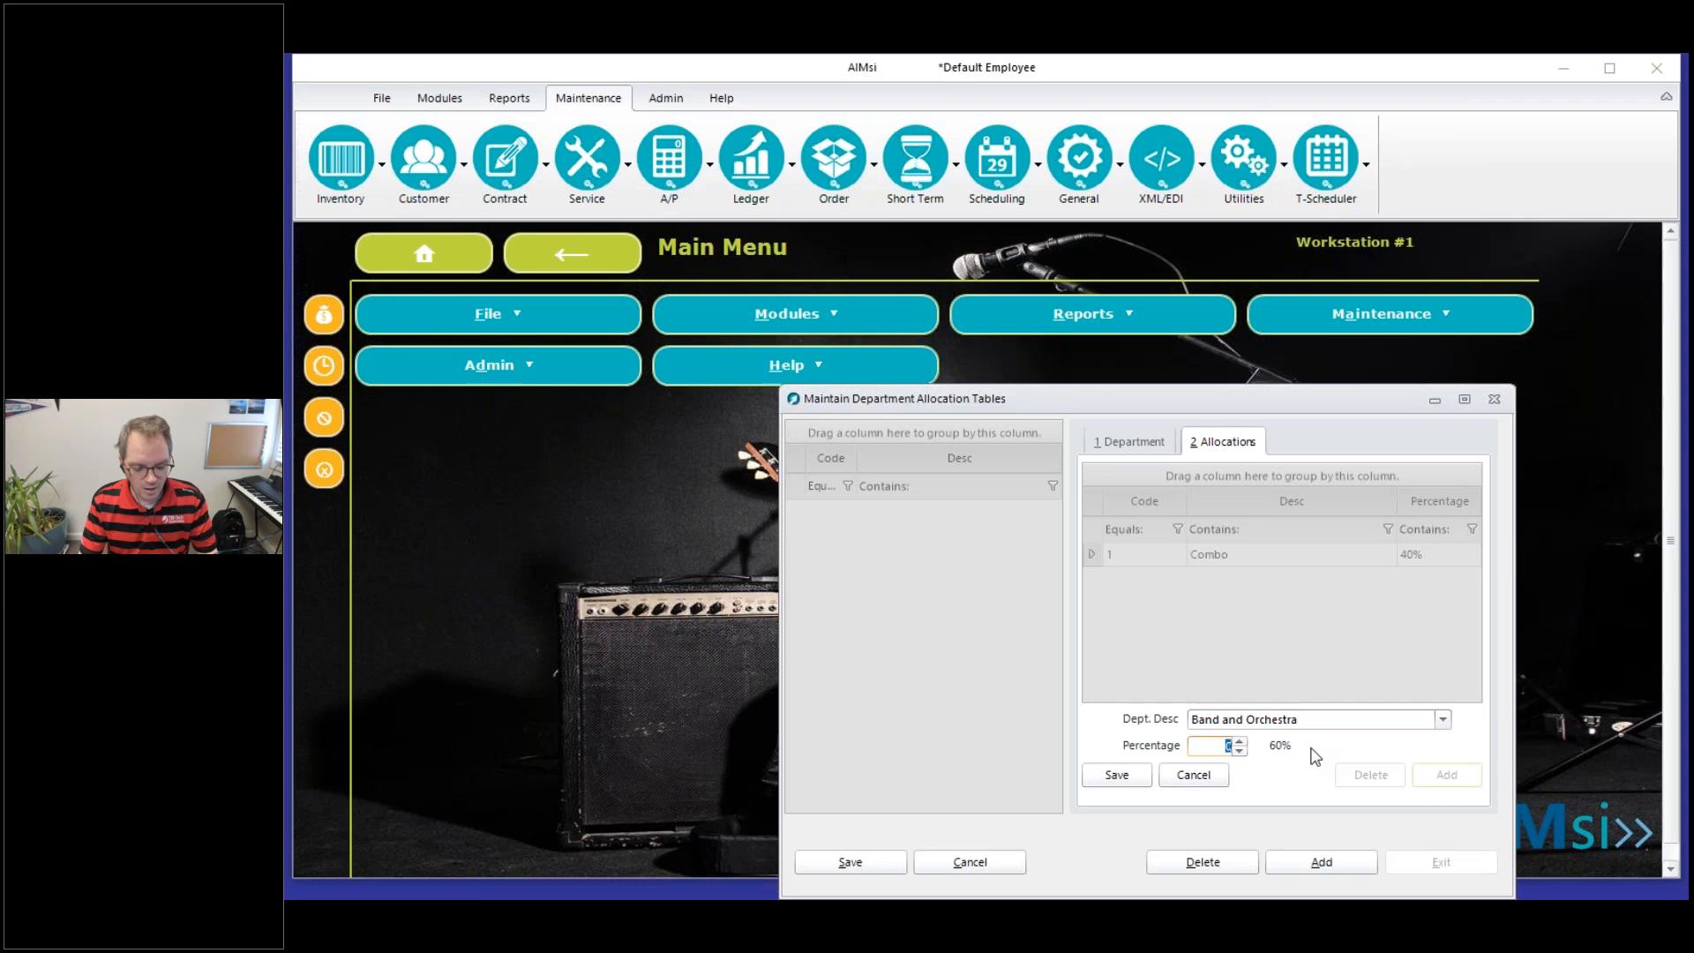
{"action": "type", "text": "25"}
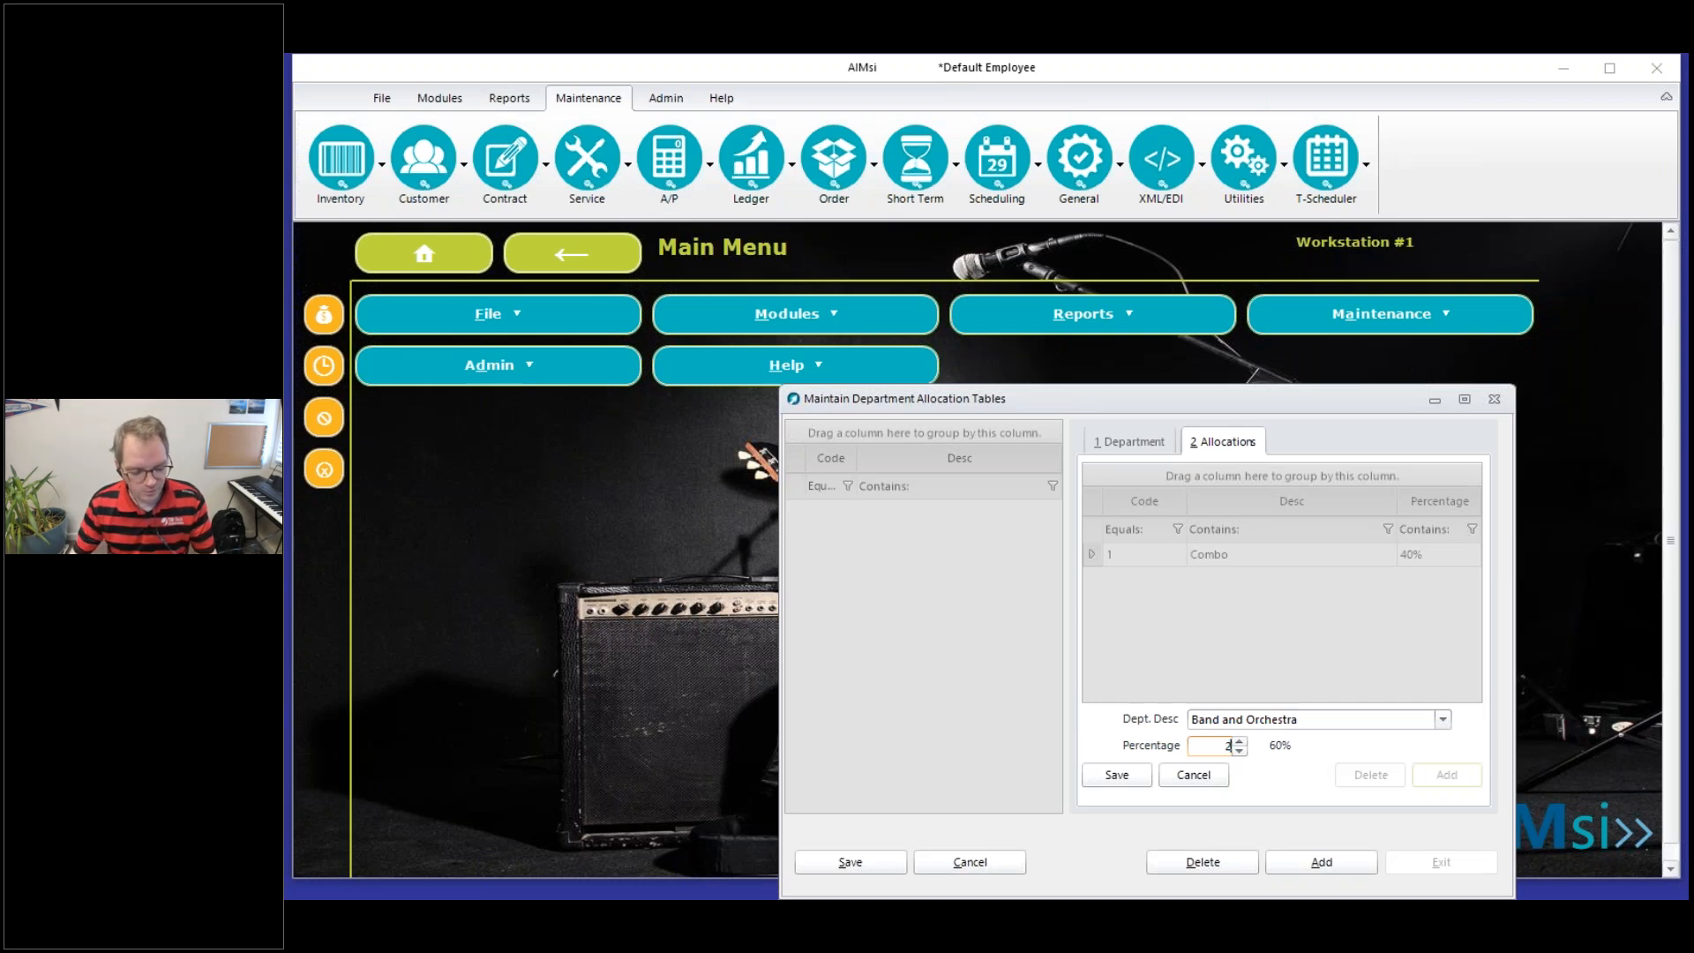
{"action": "left_click", "coordinate": [1117, 775]}
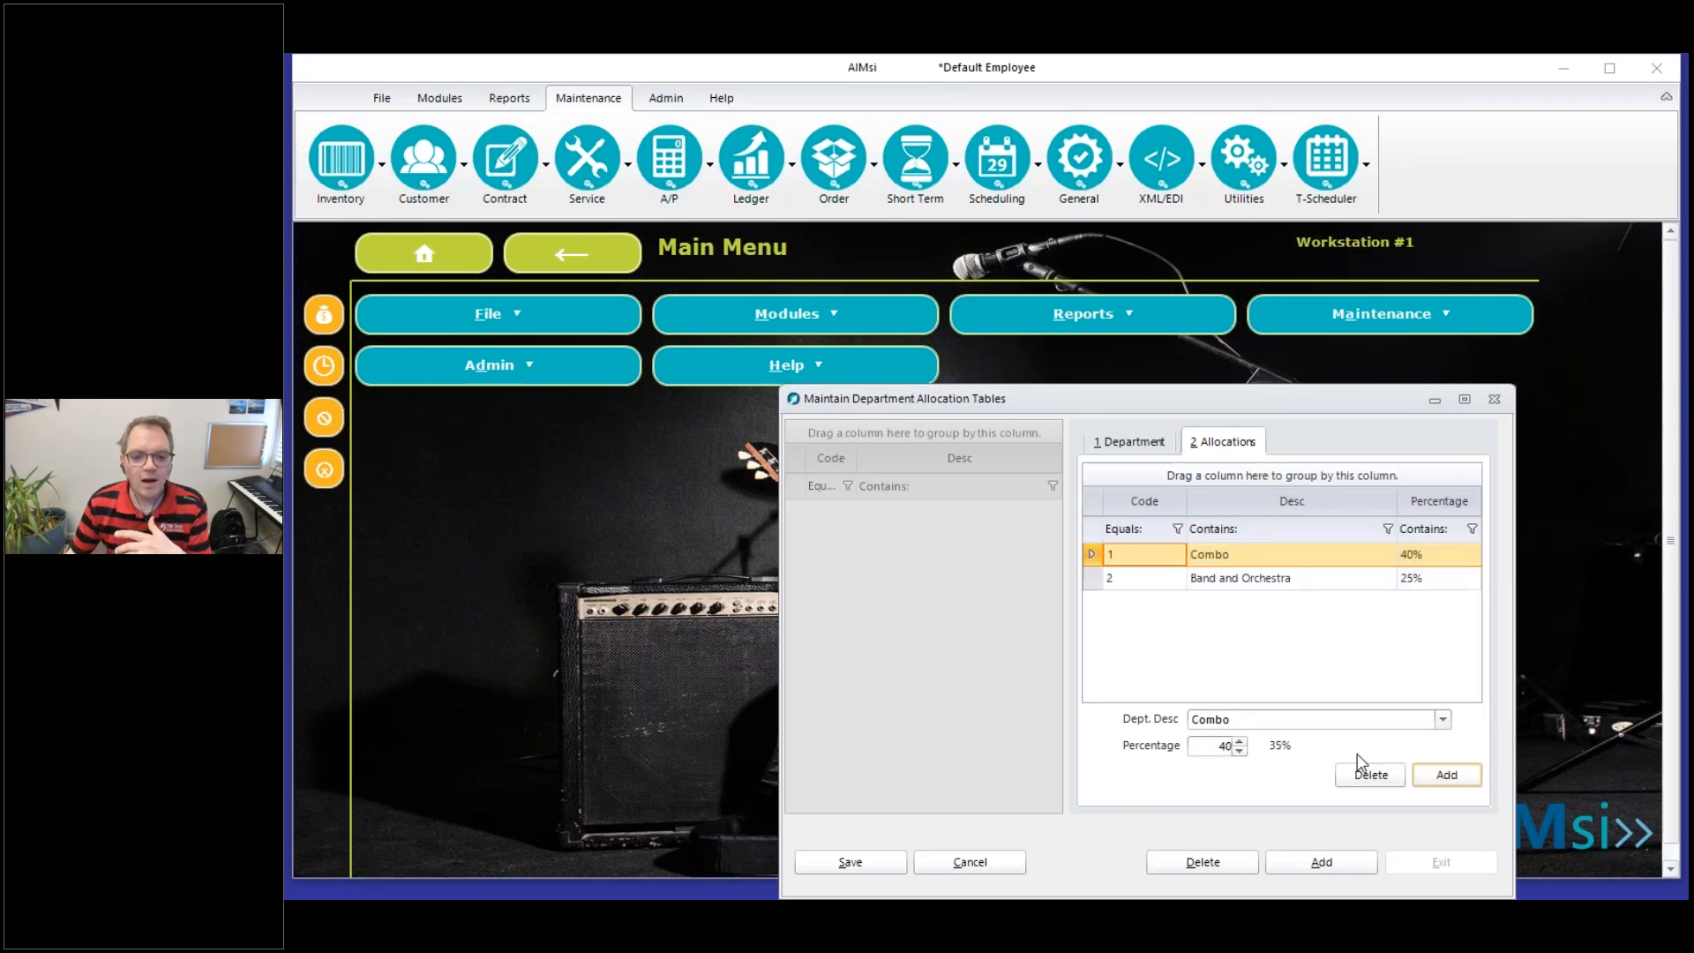
Add an allocation line giving the Print department 15% and save it
{"action": "left_click", "coordinate": [1441, 780]}
{"action": "left_click", "coordinate": [1442, 719]}
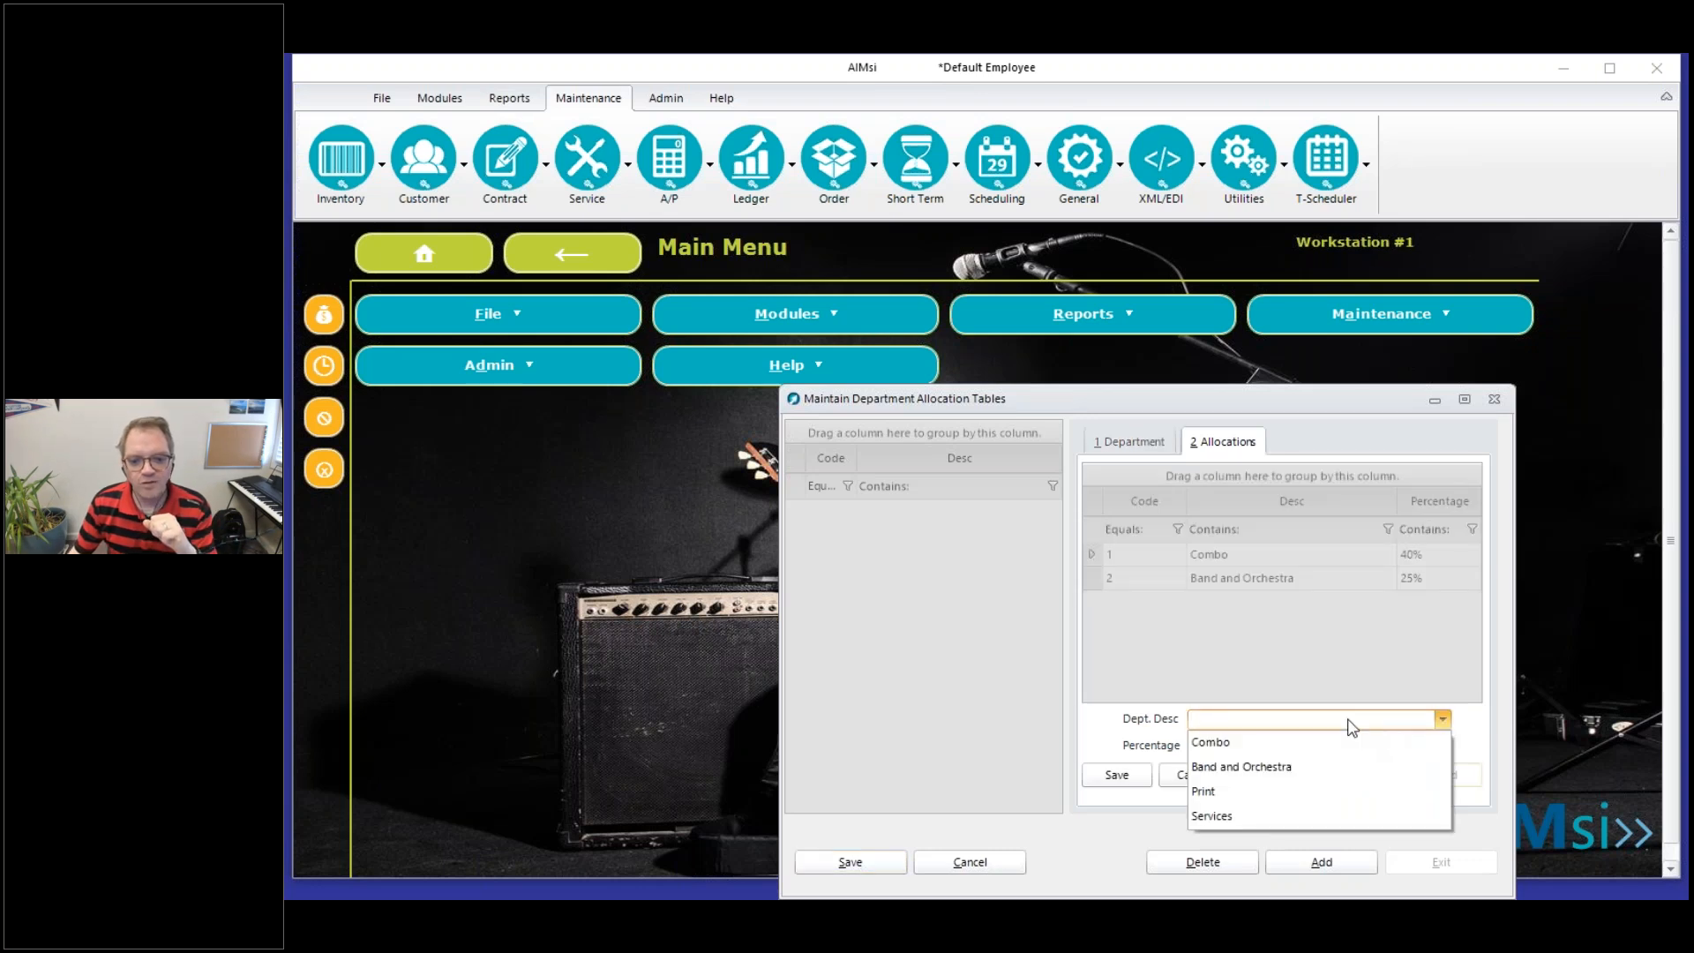
{"action": "left_click", "coordinate": [1204, 787]}
{"action": "left_click", "coordinate": [1209, 746]}
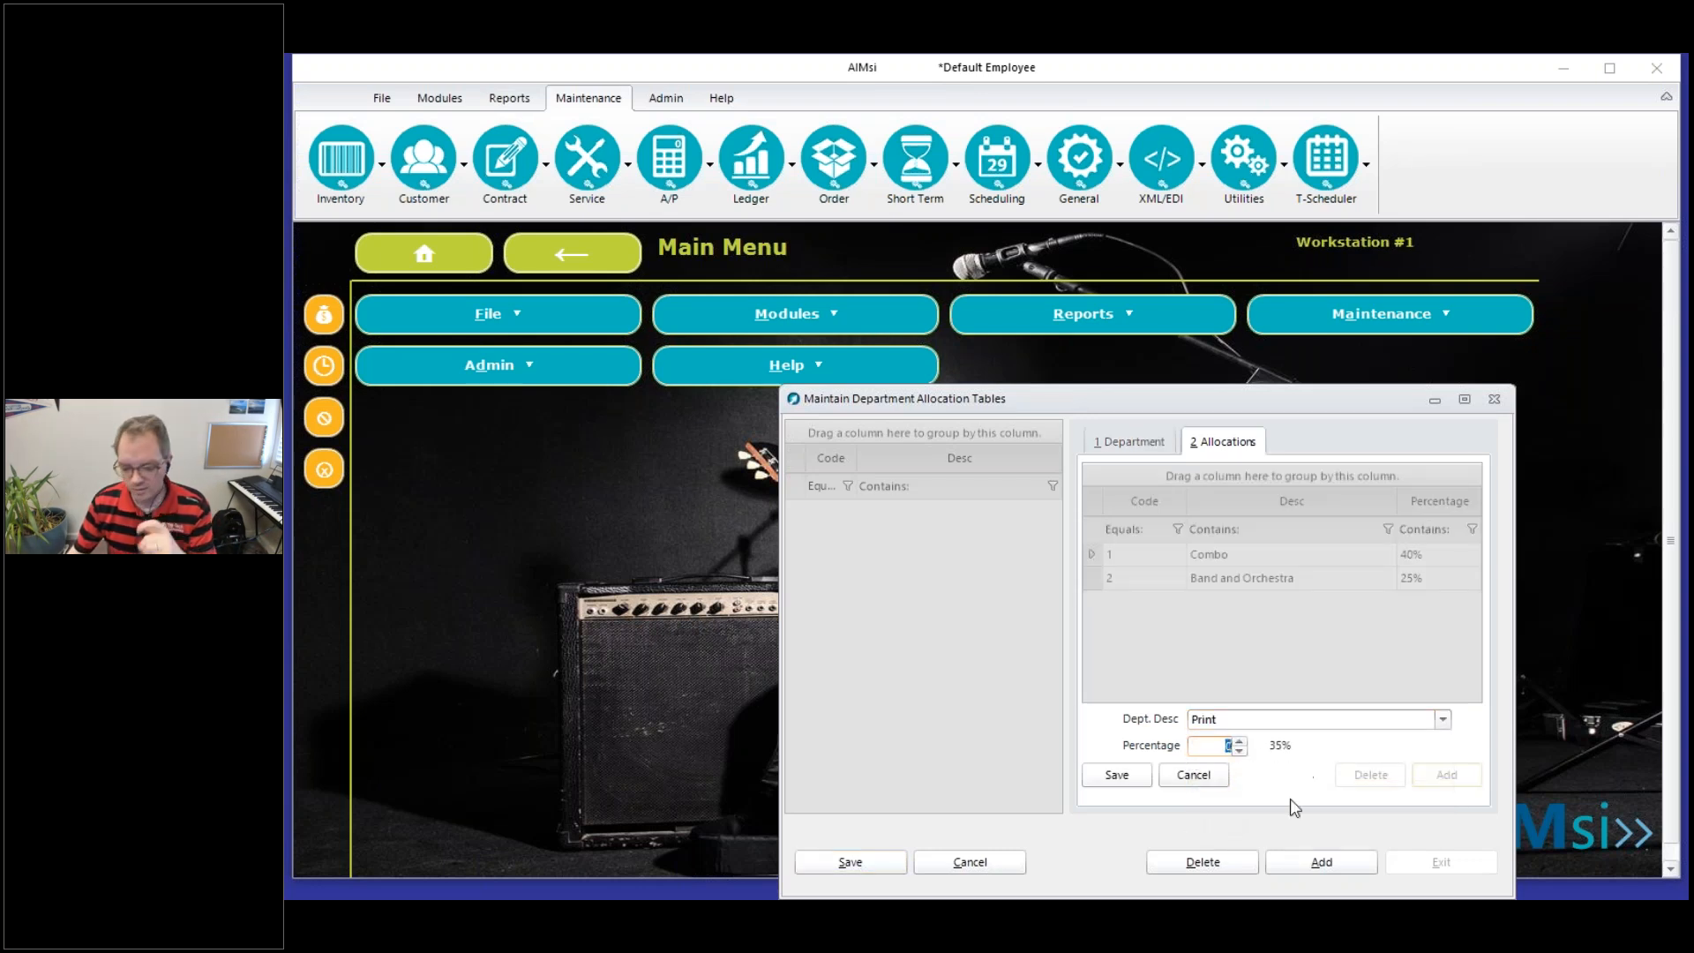
{"action": "type", "text": "15"}
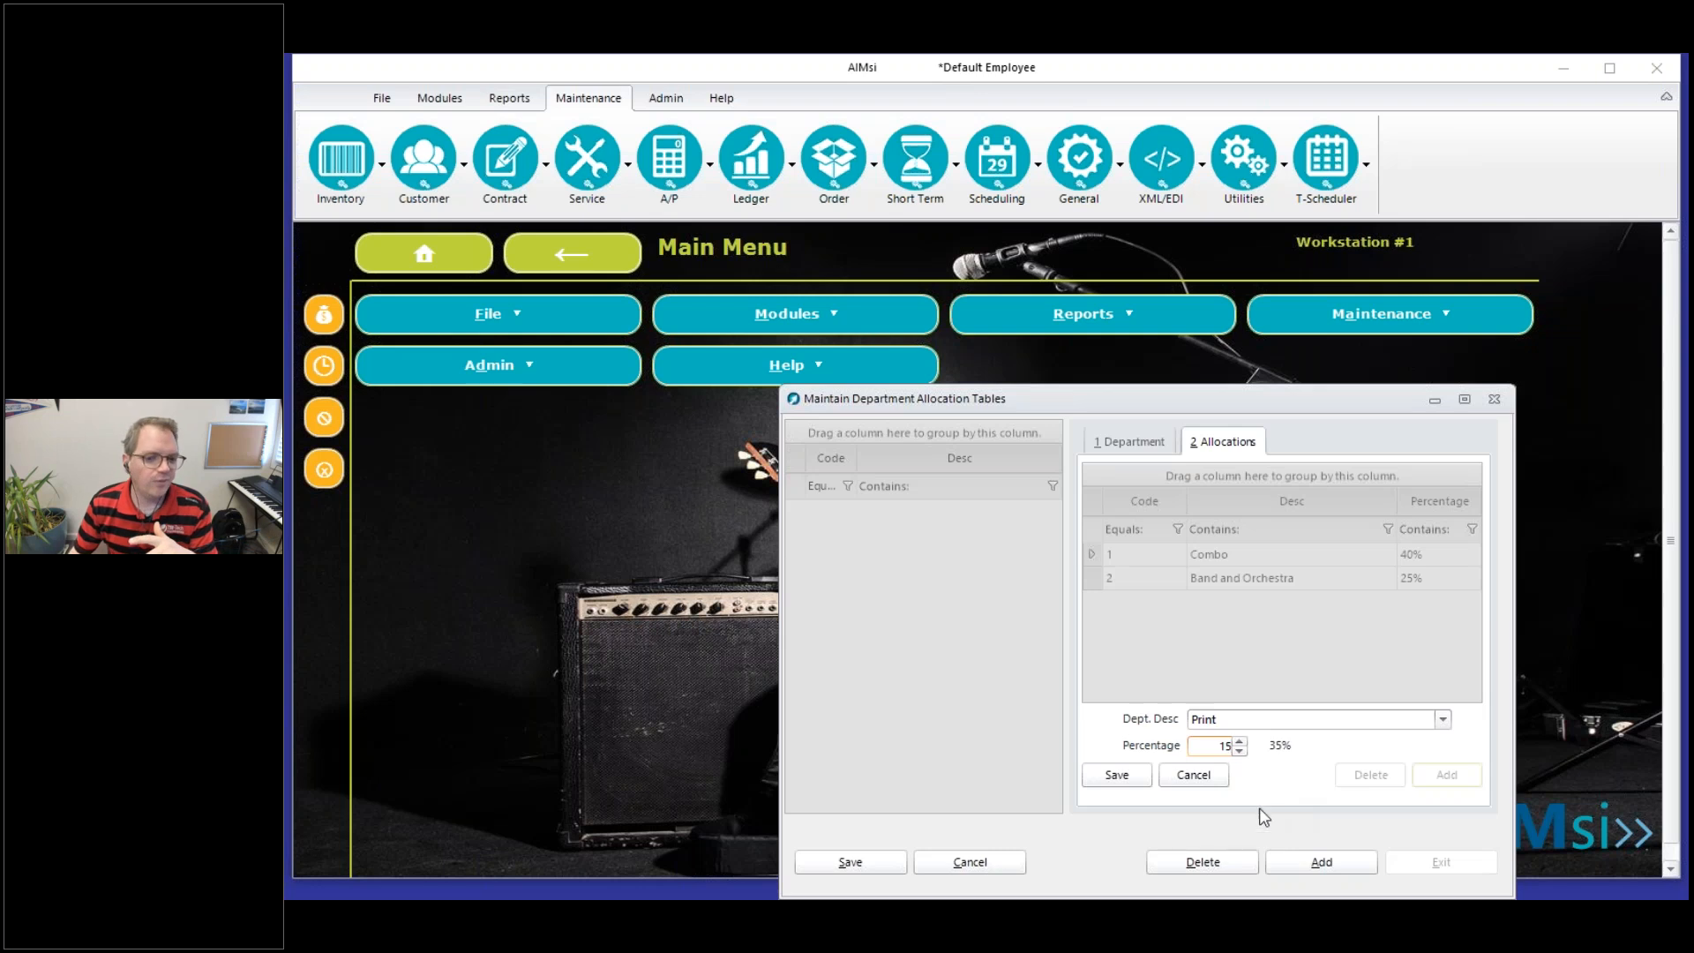
{"action": "left_click", "coordinate": [1118, 777]}
Add a Services allocation of 20%, then save the Utilities allocation table and close its window
{"action": "left_click", "coordinate": [1447, 775]}
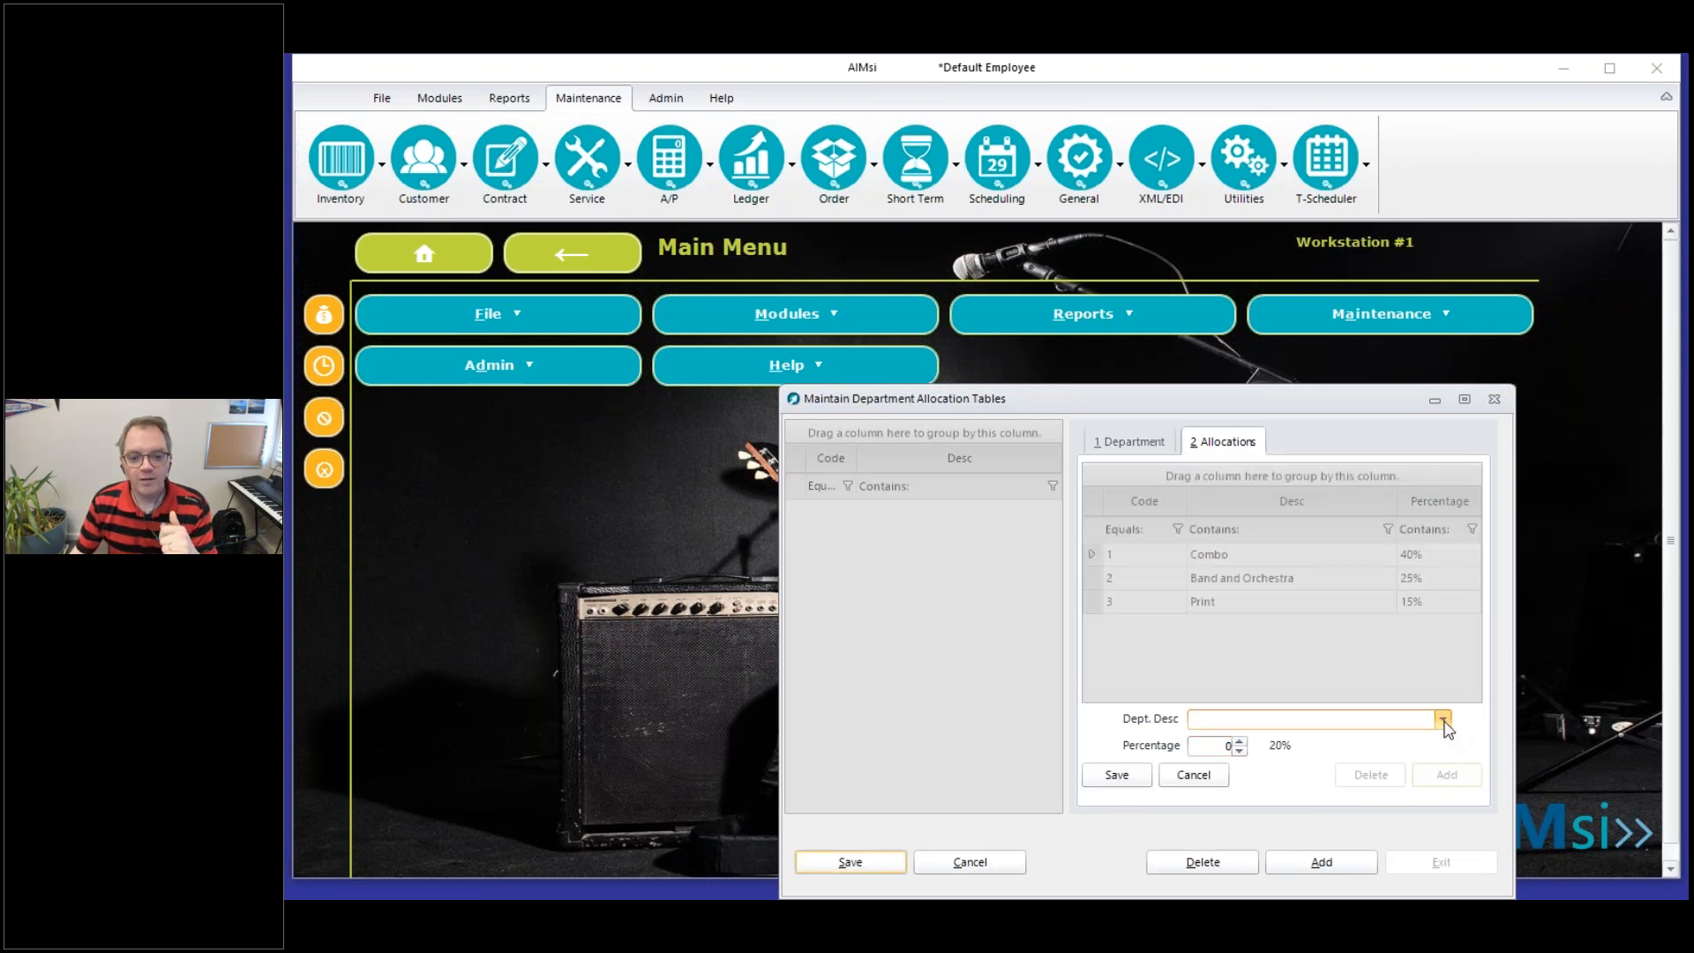
{"action": "left_click", "coordinate": [1443, 720]}
{"action": "left_click", "coordinate": [1210, 812]}
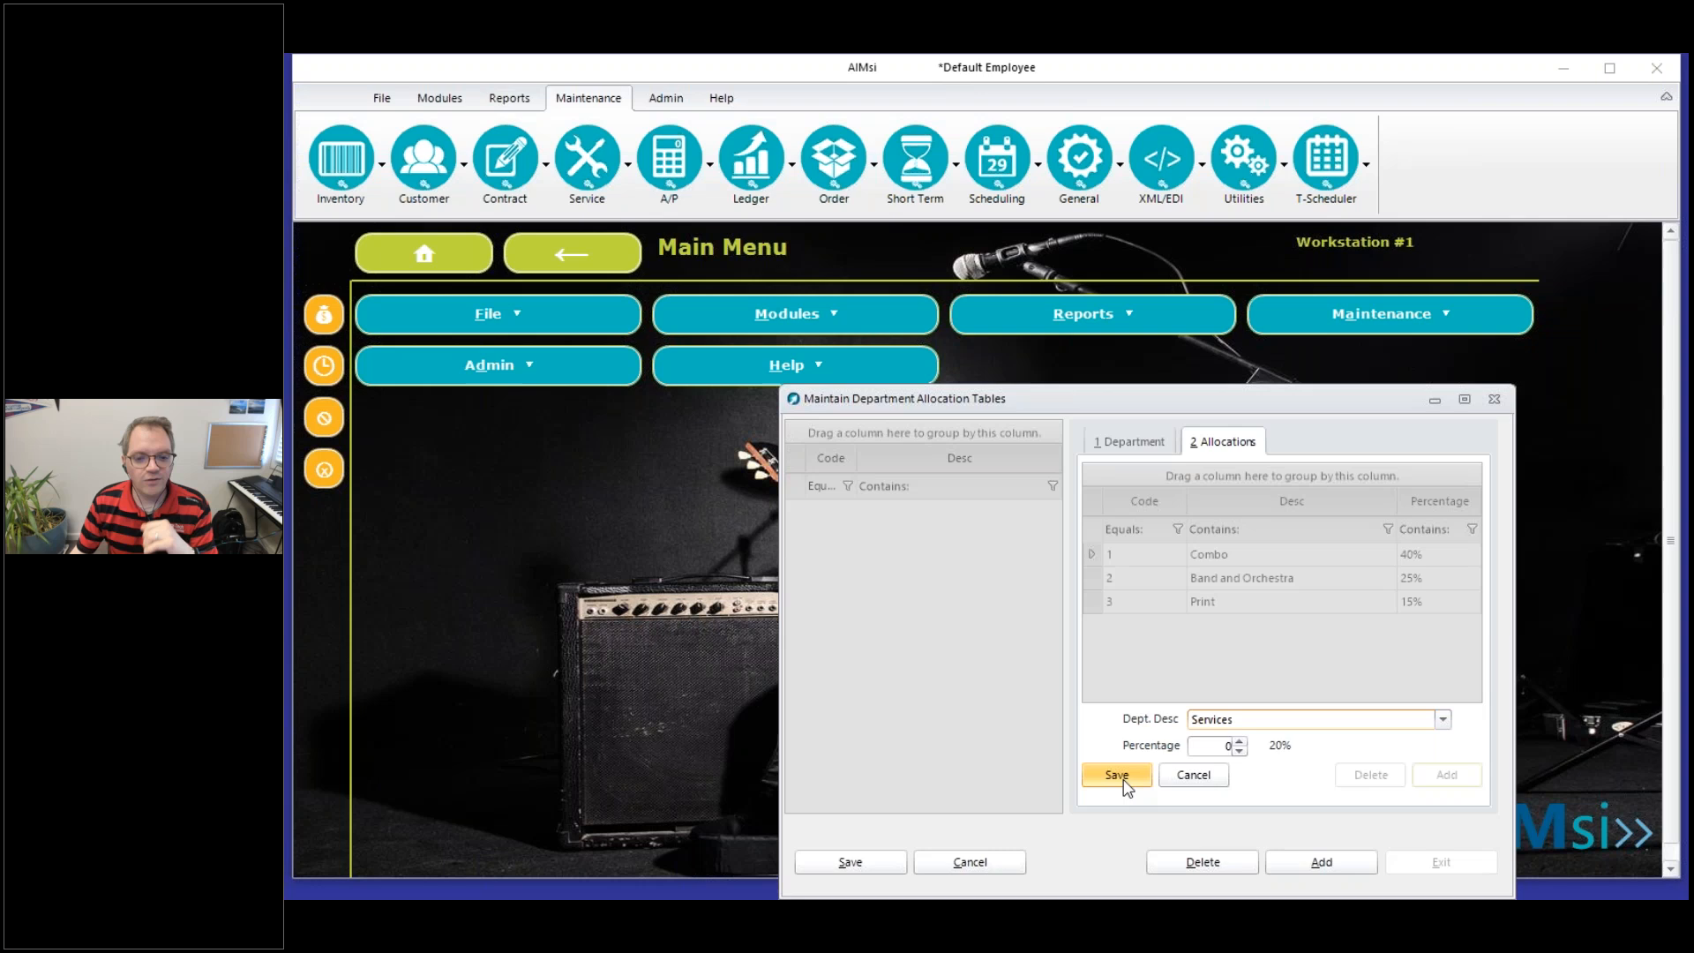
{"action": "type", "text": "20"}
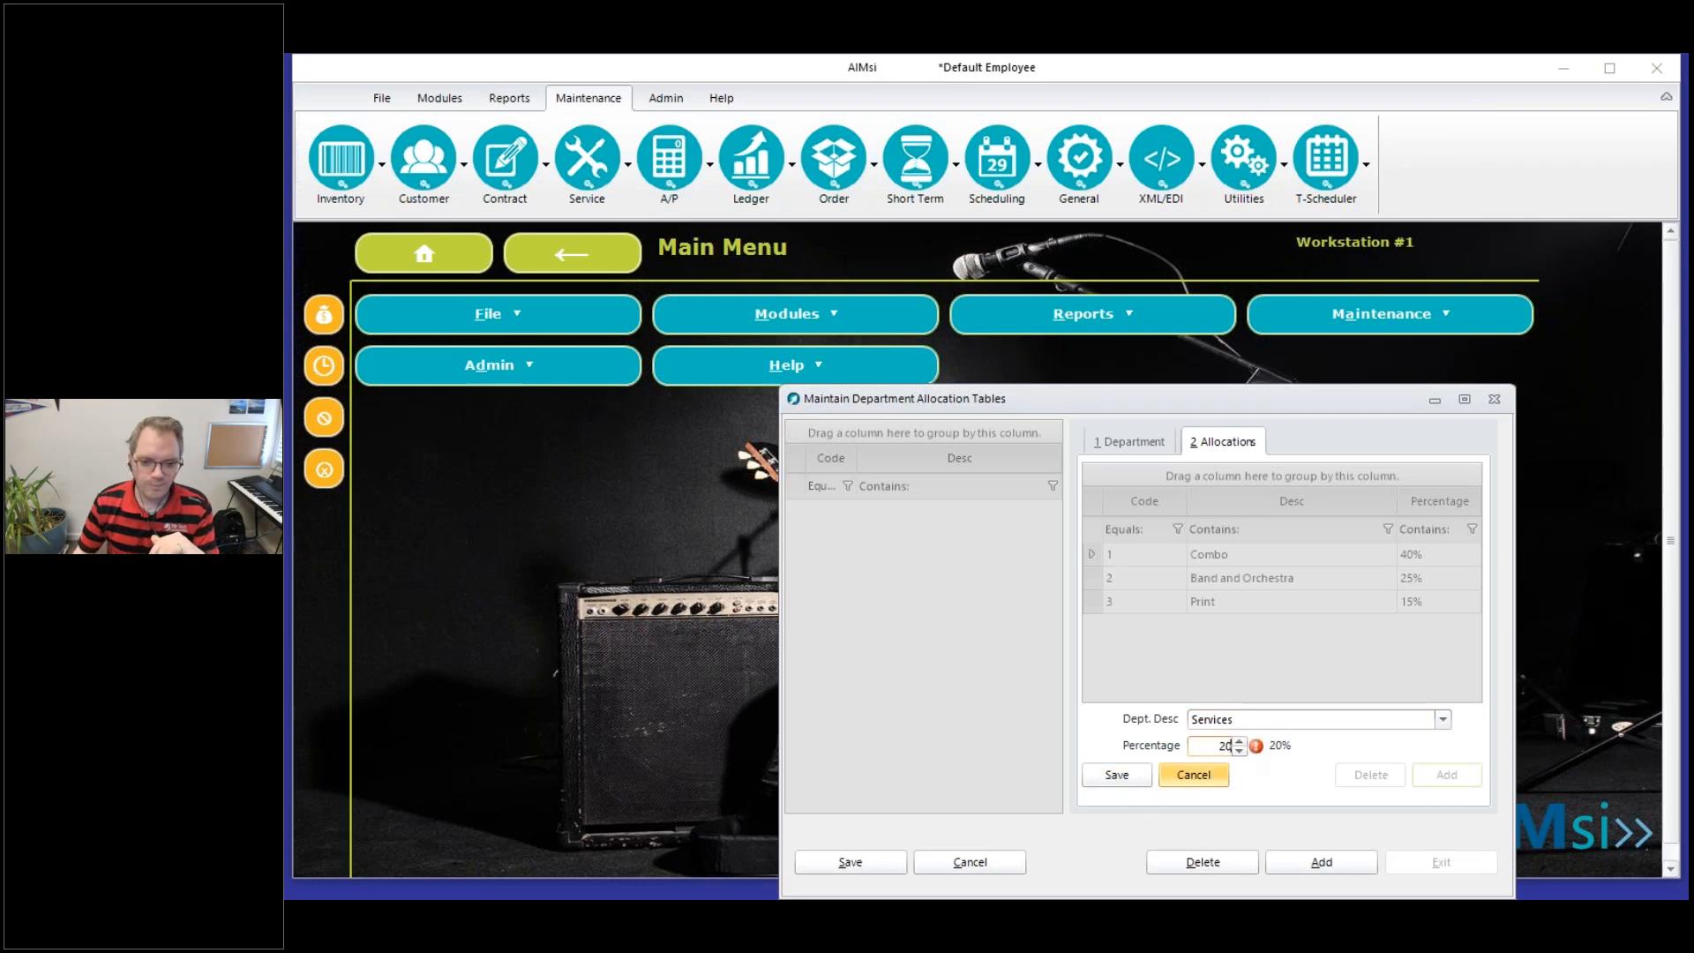
{"action": "left_click", "coordinate": [1118, 776]}
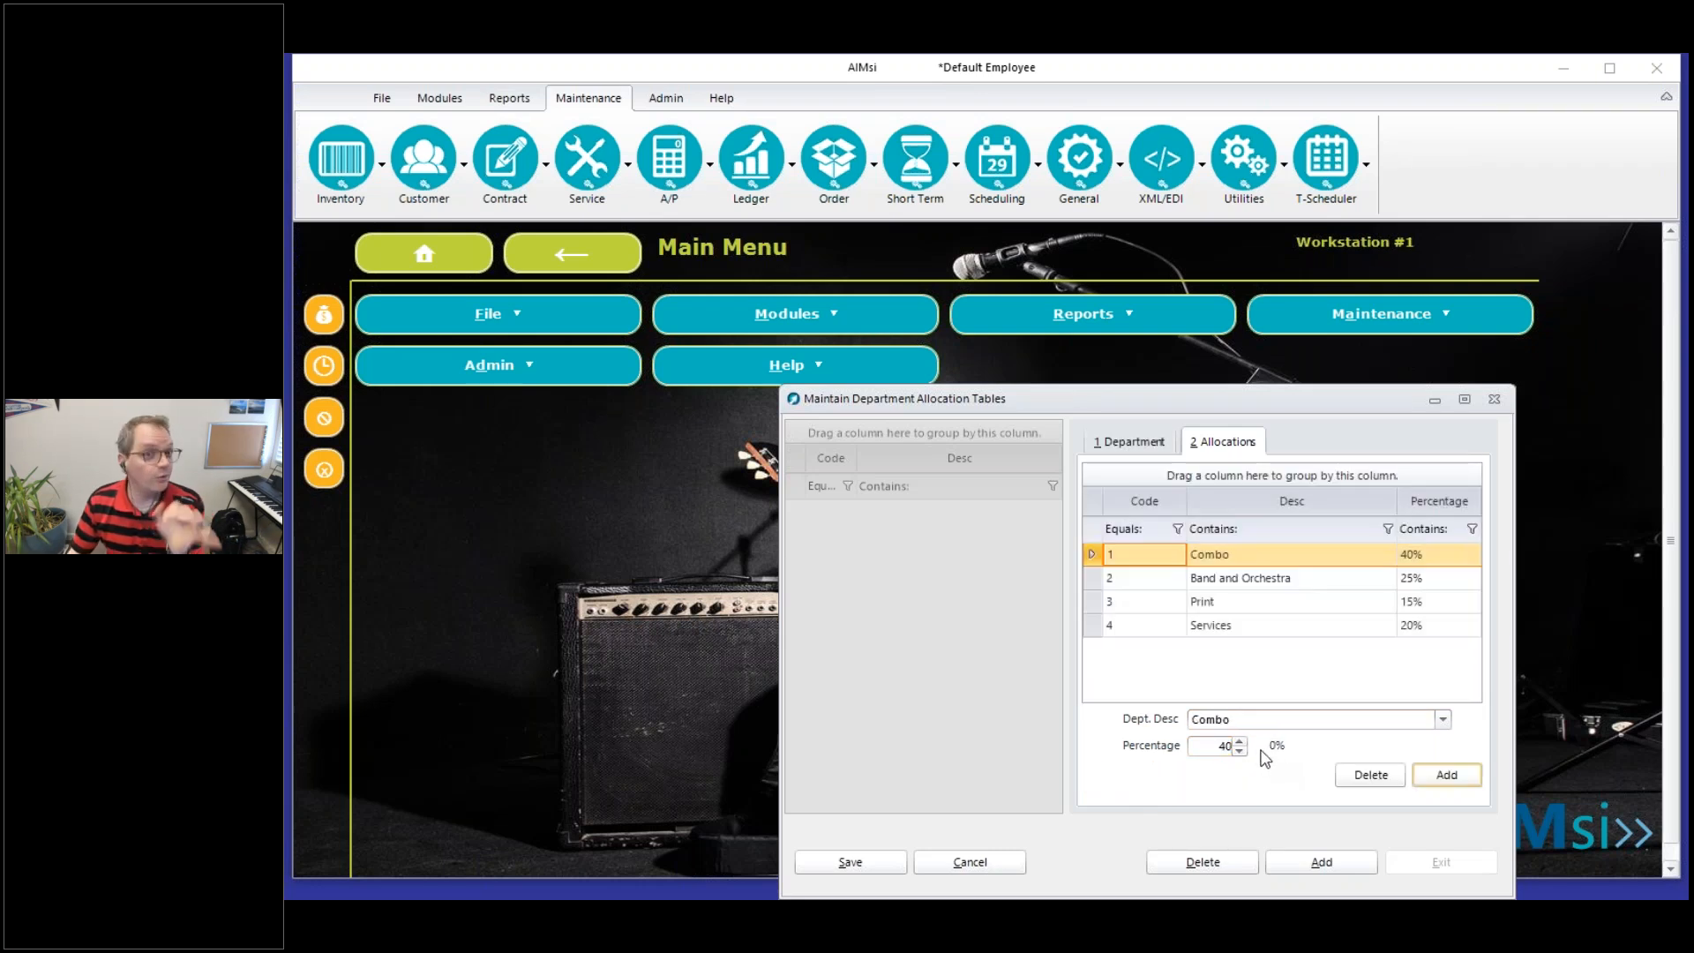
{"action": "left_click", "coordinate": [869, 861]}
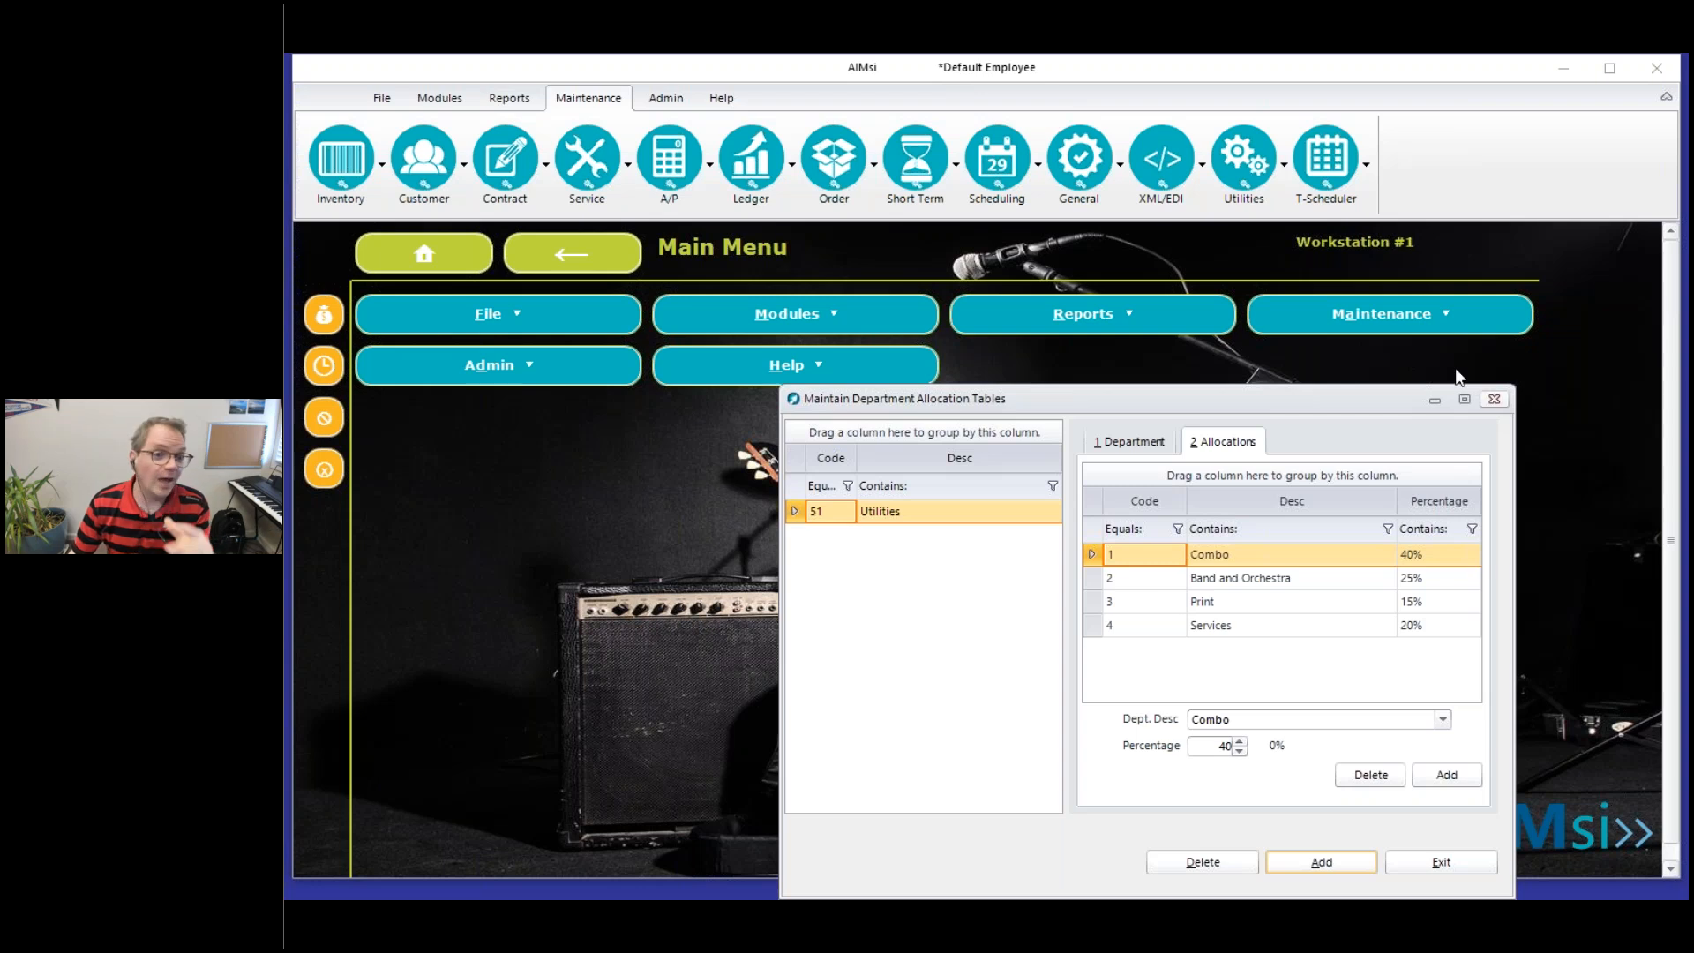
{"action": "left_click", "coordinate": [1494, 398]}
In the Chart Of Accounts, filter descriptions by "util", assign the Utilities department to ledger 606-1, and save the account
{"action": "left_click", "coordinate": [753, 168]}
{"action": "left_click", "coordinate": [801, 404]}
{"action": "left_click", "coordinate": [796, 543]}
{"action": "type", "text": "util"}
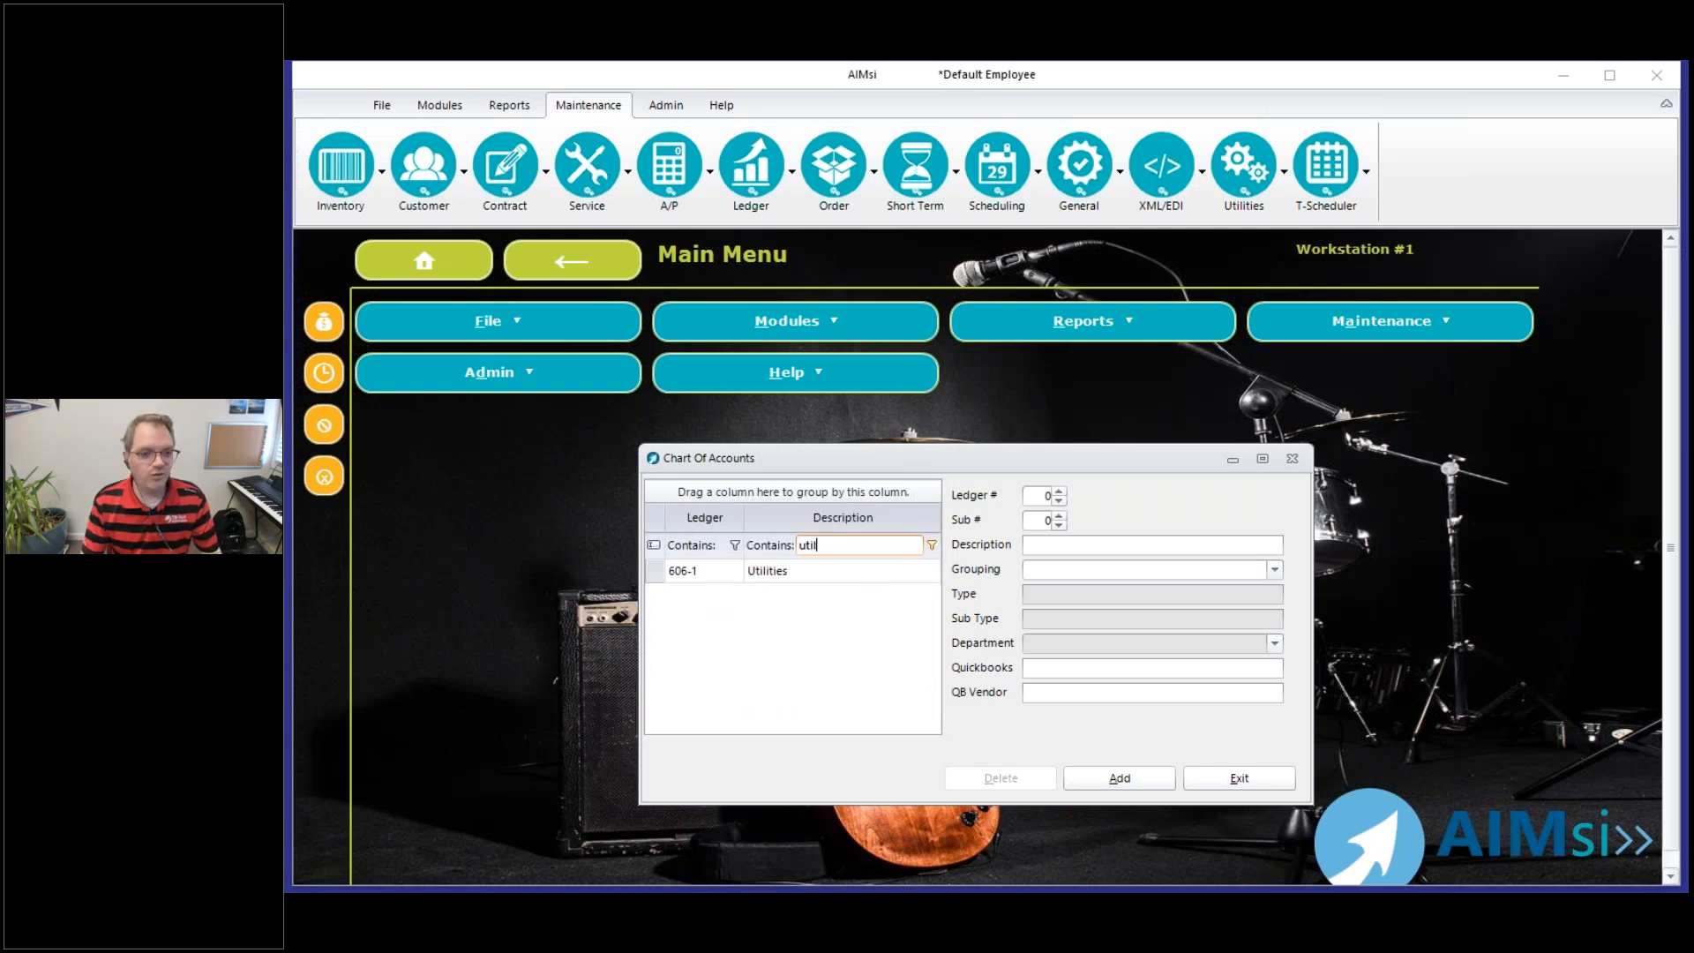
{"action": "left_click", "coordinate": [821, 582]}
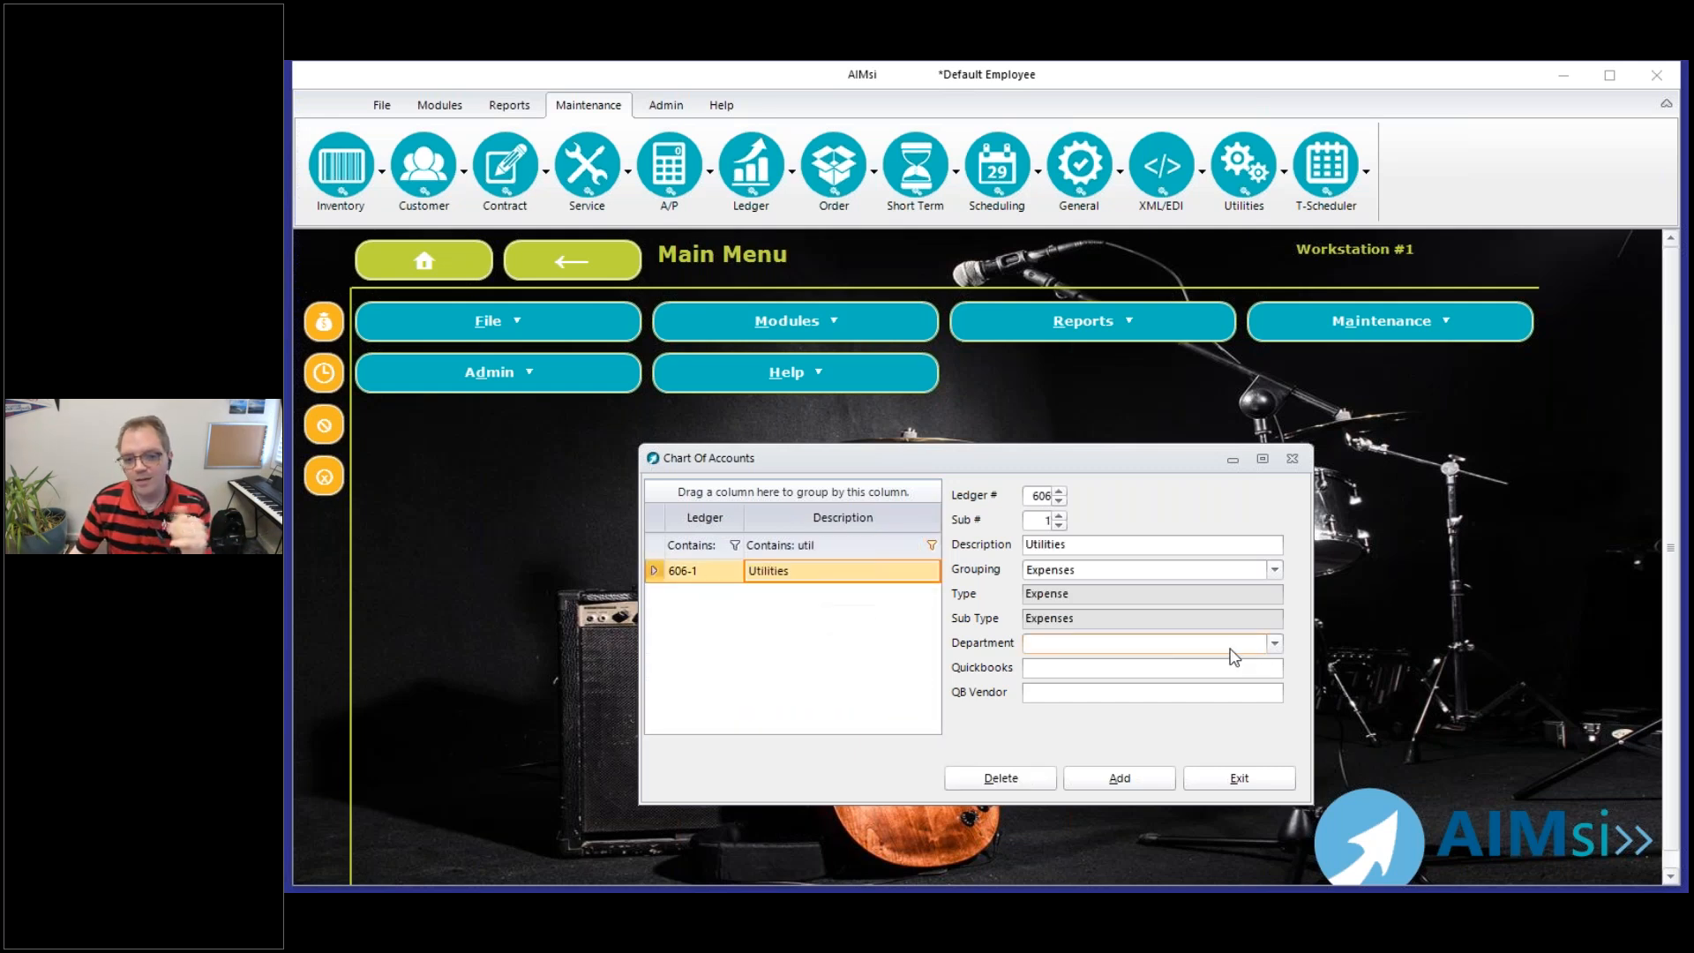
{"action": "left_click", "coordinate": [1267, 651]}
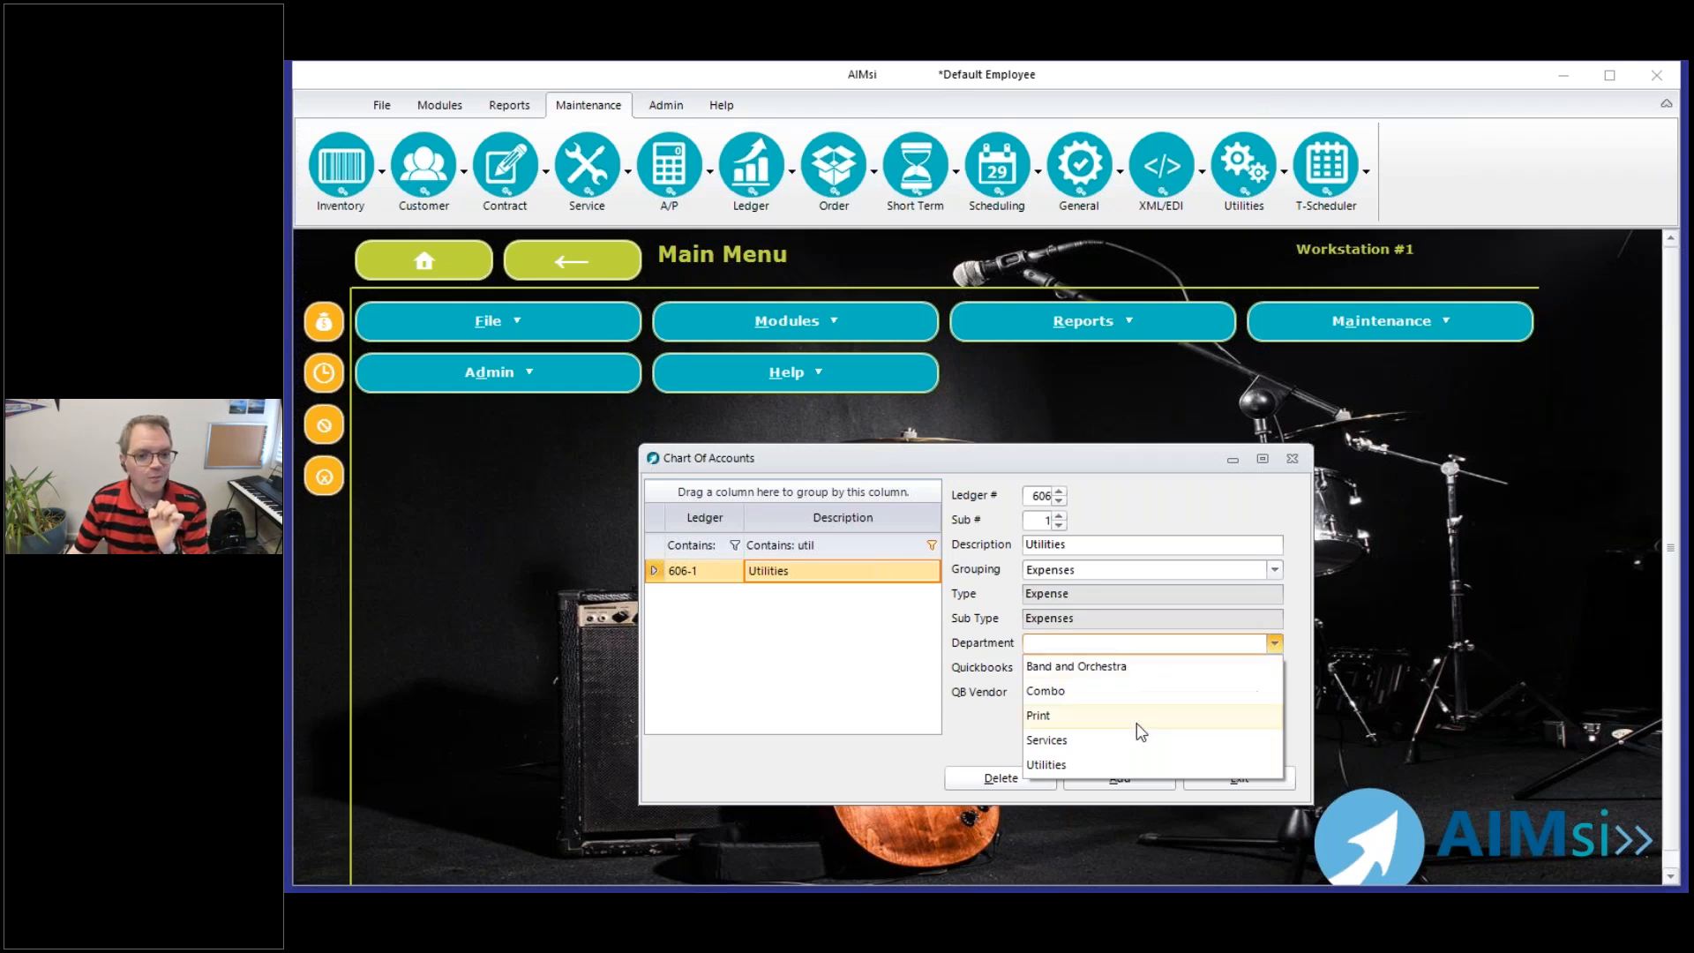
{"action": "left_click", "coordinate": [1123, 766]}
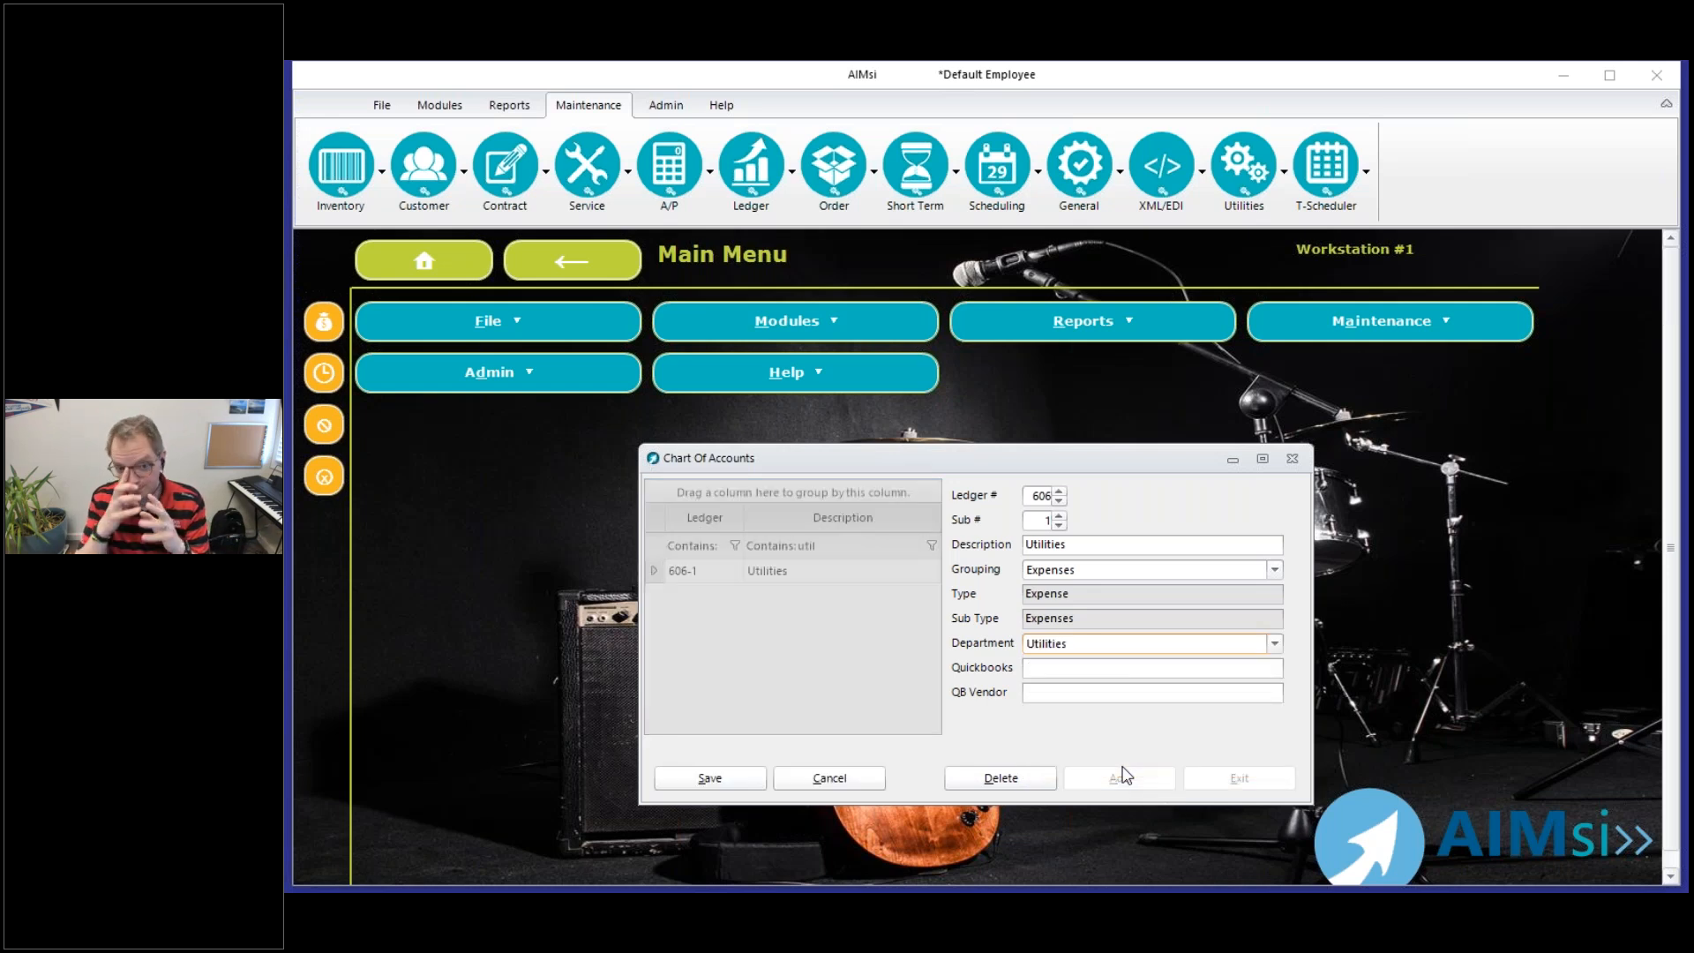
{"action": "left_click", "coordinate": [710, 780]}
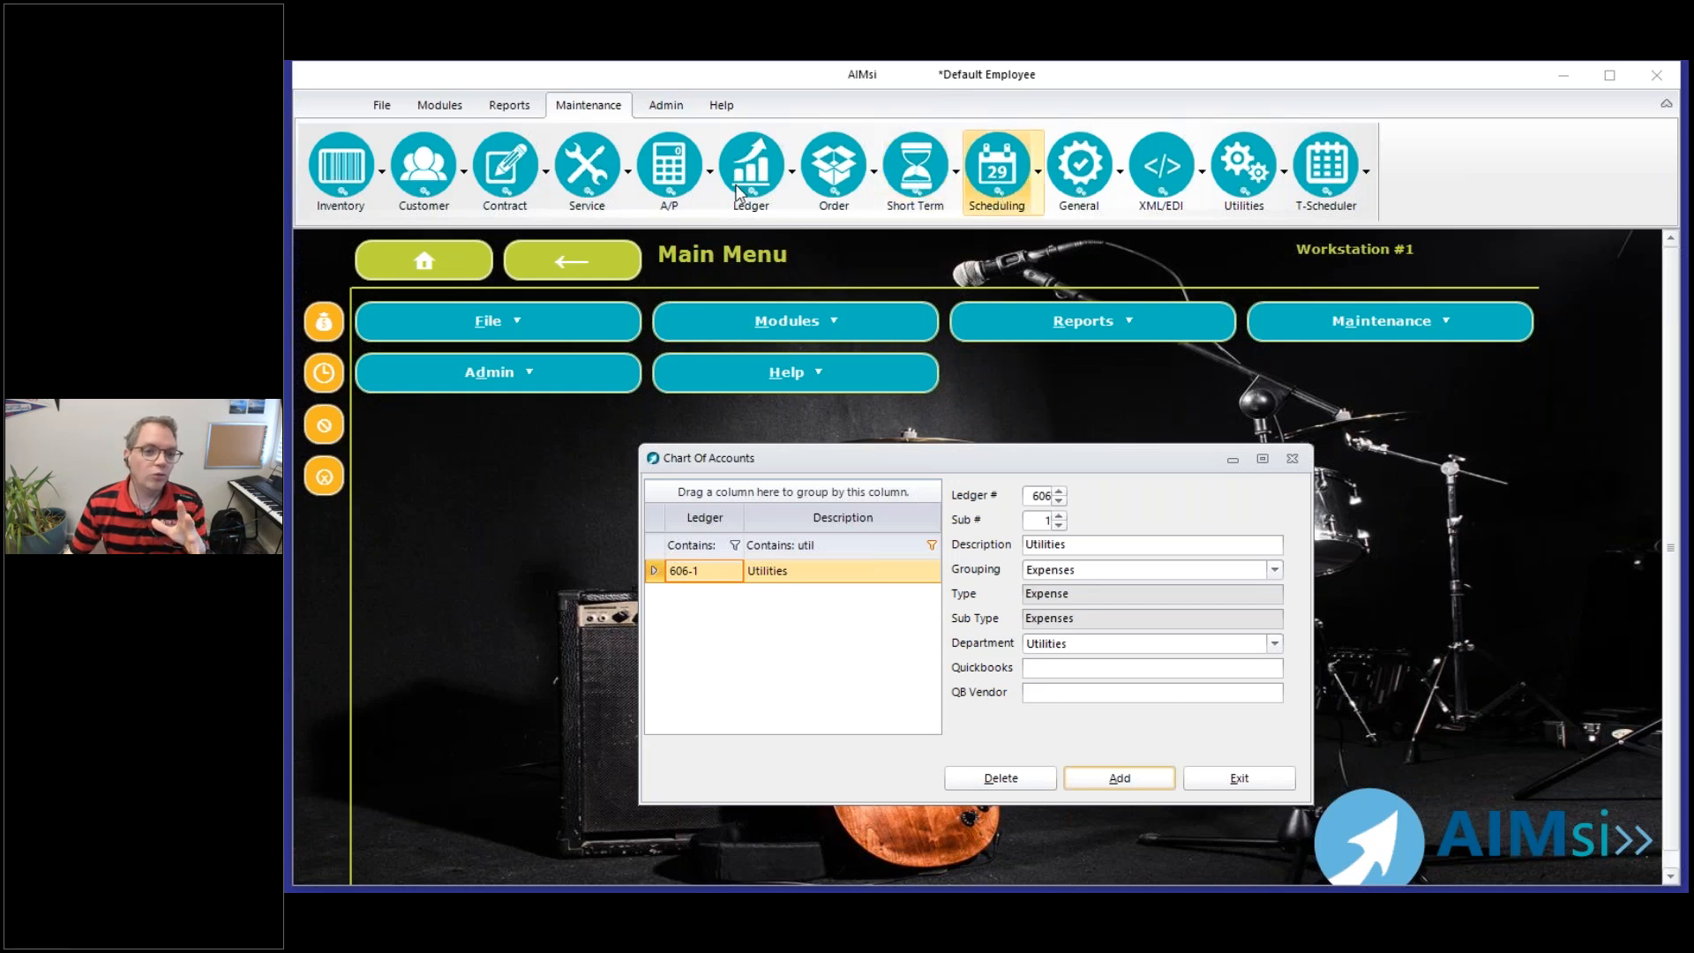
Reopen Maintain Department Allocation Tables, review the allowed range for table codes, and exit without adding a table
{"action": "left_click", "coordinate": [792, 212]}
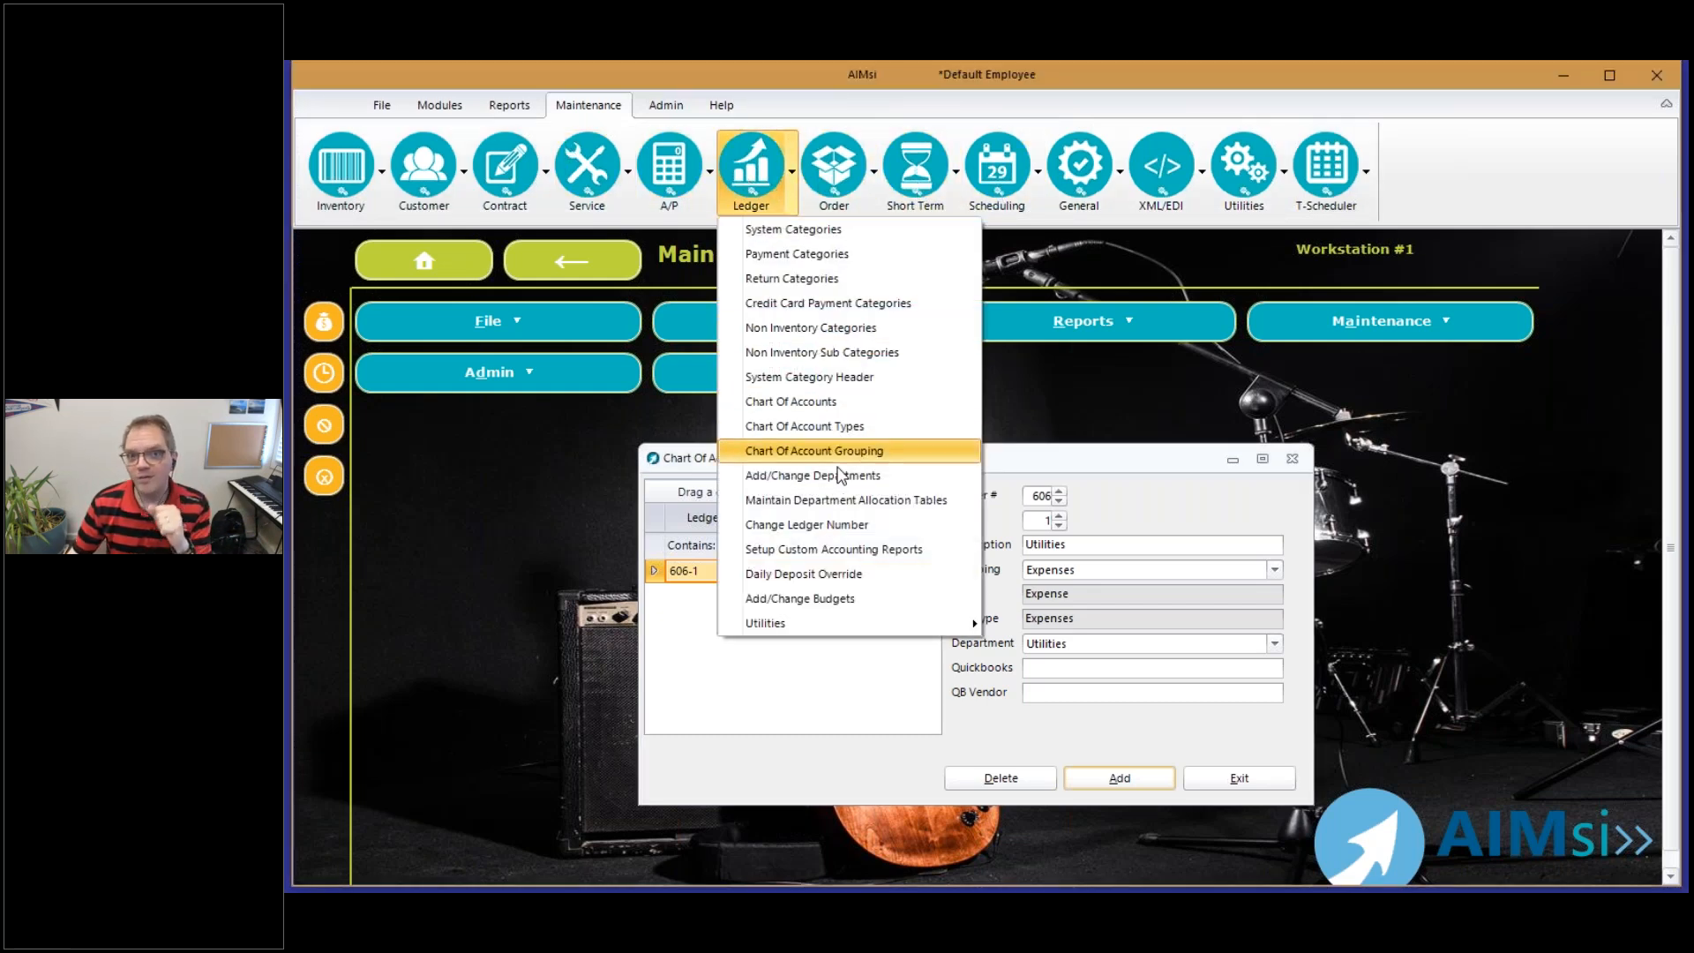
{"action": "left_click", "coordinate": [815, 500]}
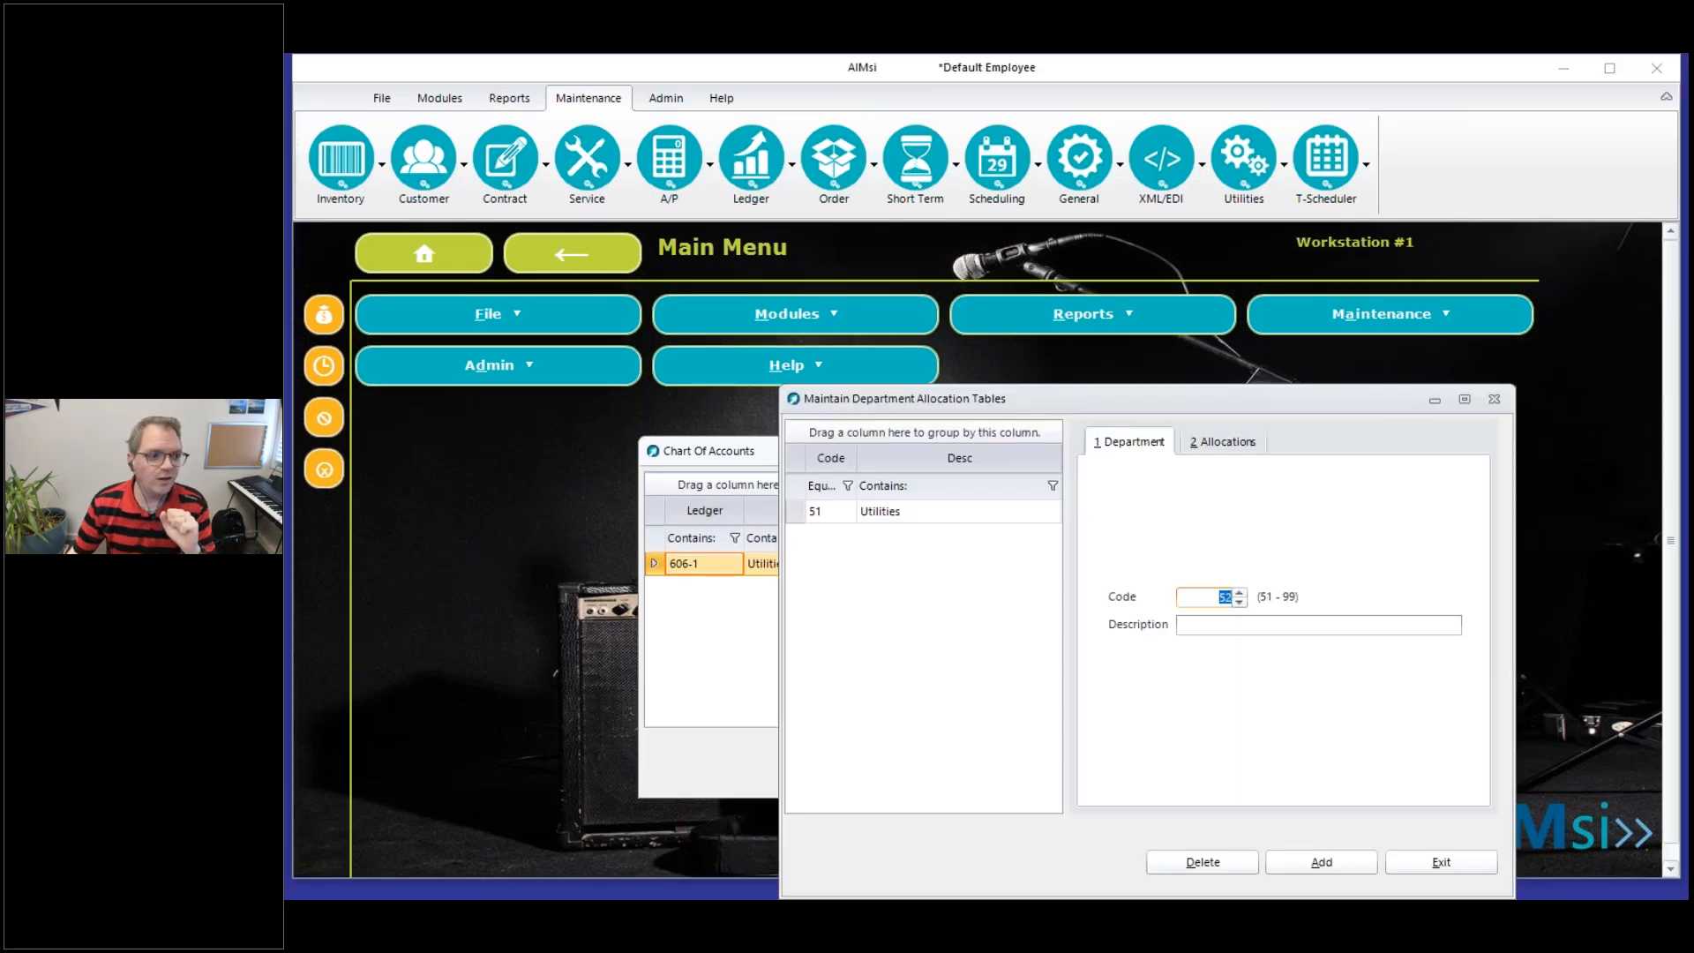
{"action": "left_click_drag", "start_coordinate": [1253, 597], "coordinate": [1308, 589]}
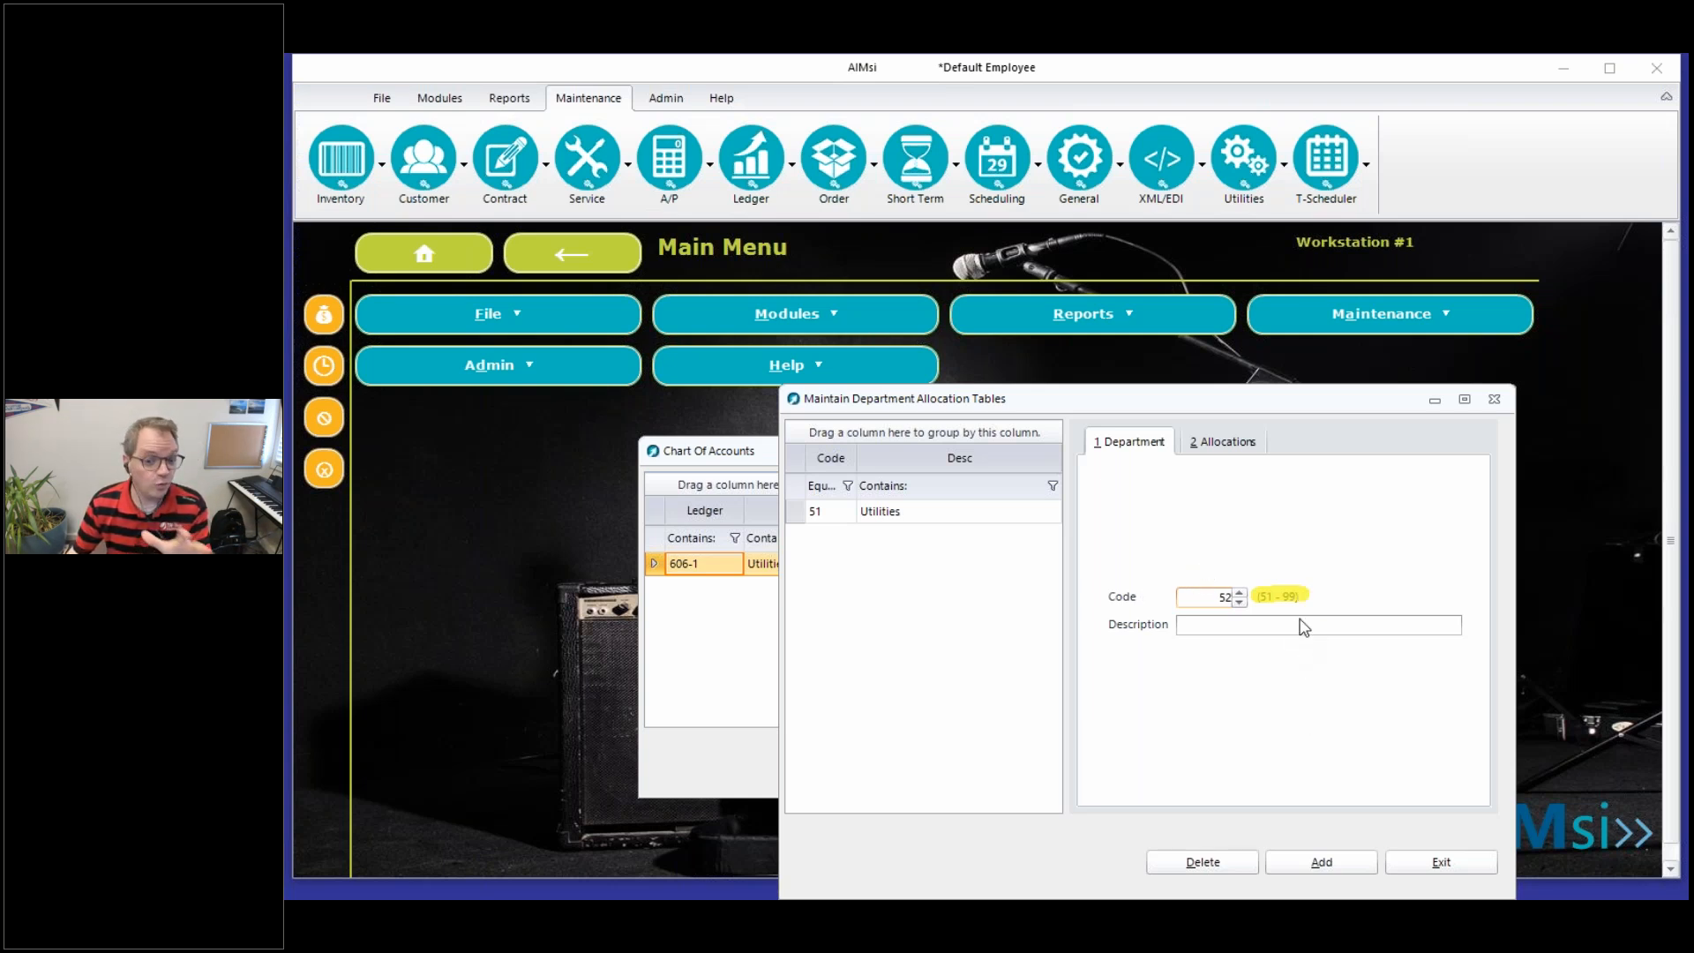
{"action": "left_click", "coordinate": [1273, 731]}
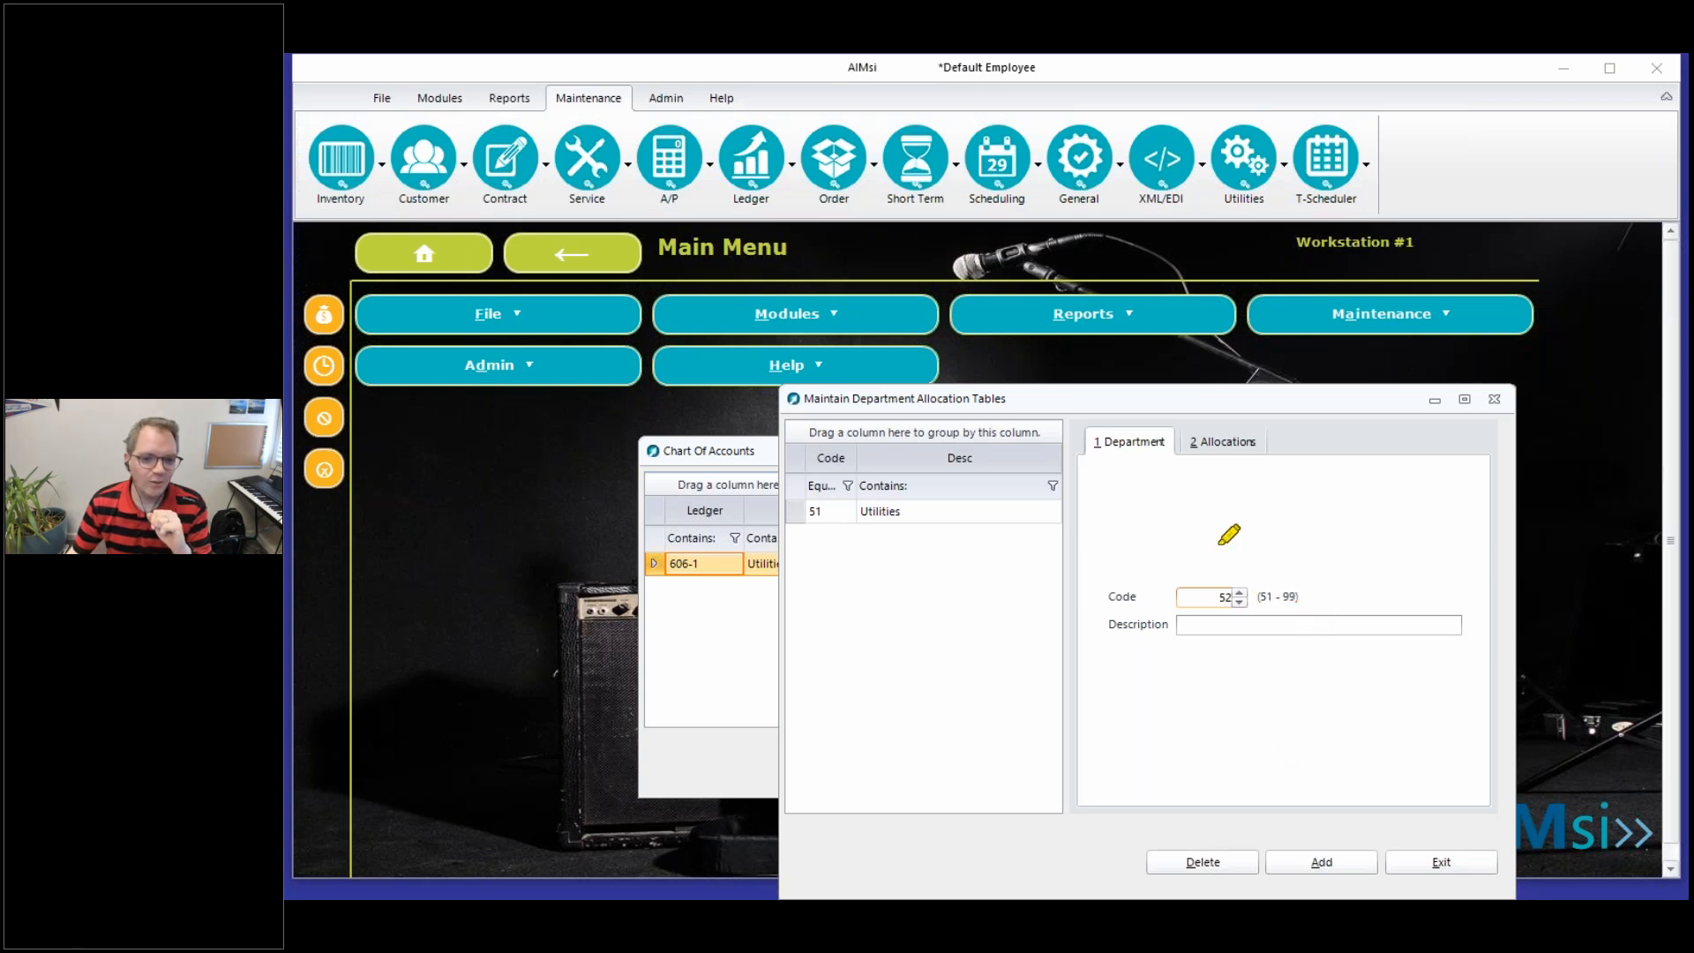
{"action": "left_click", "coordinate": [1251, 597]}
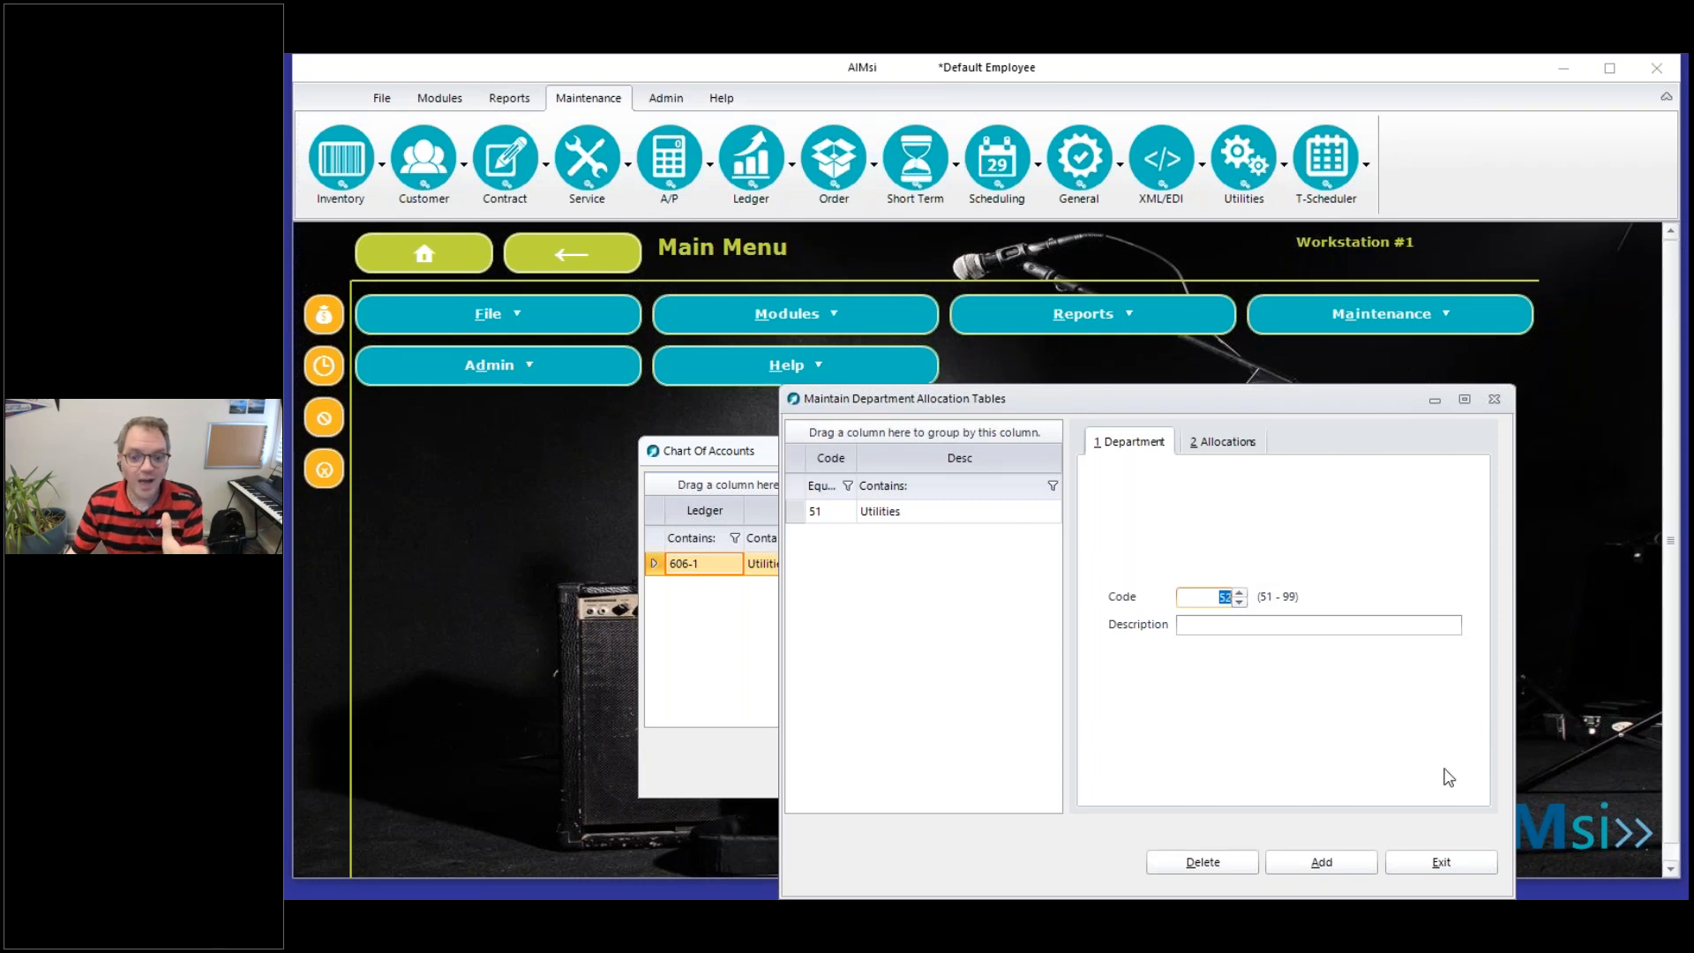
{"action": "left_click", "coordinate": [1446, 866]}
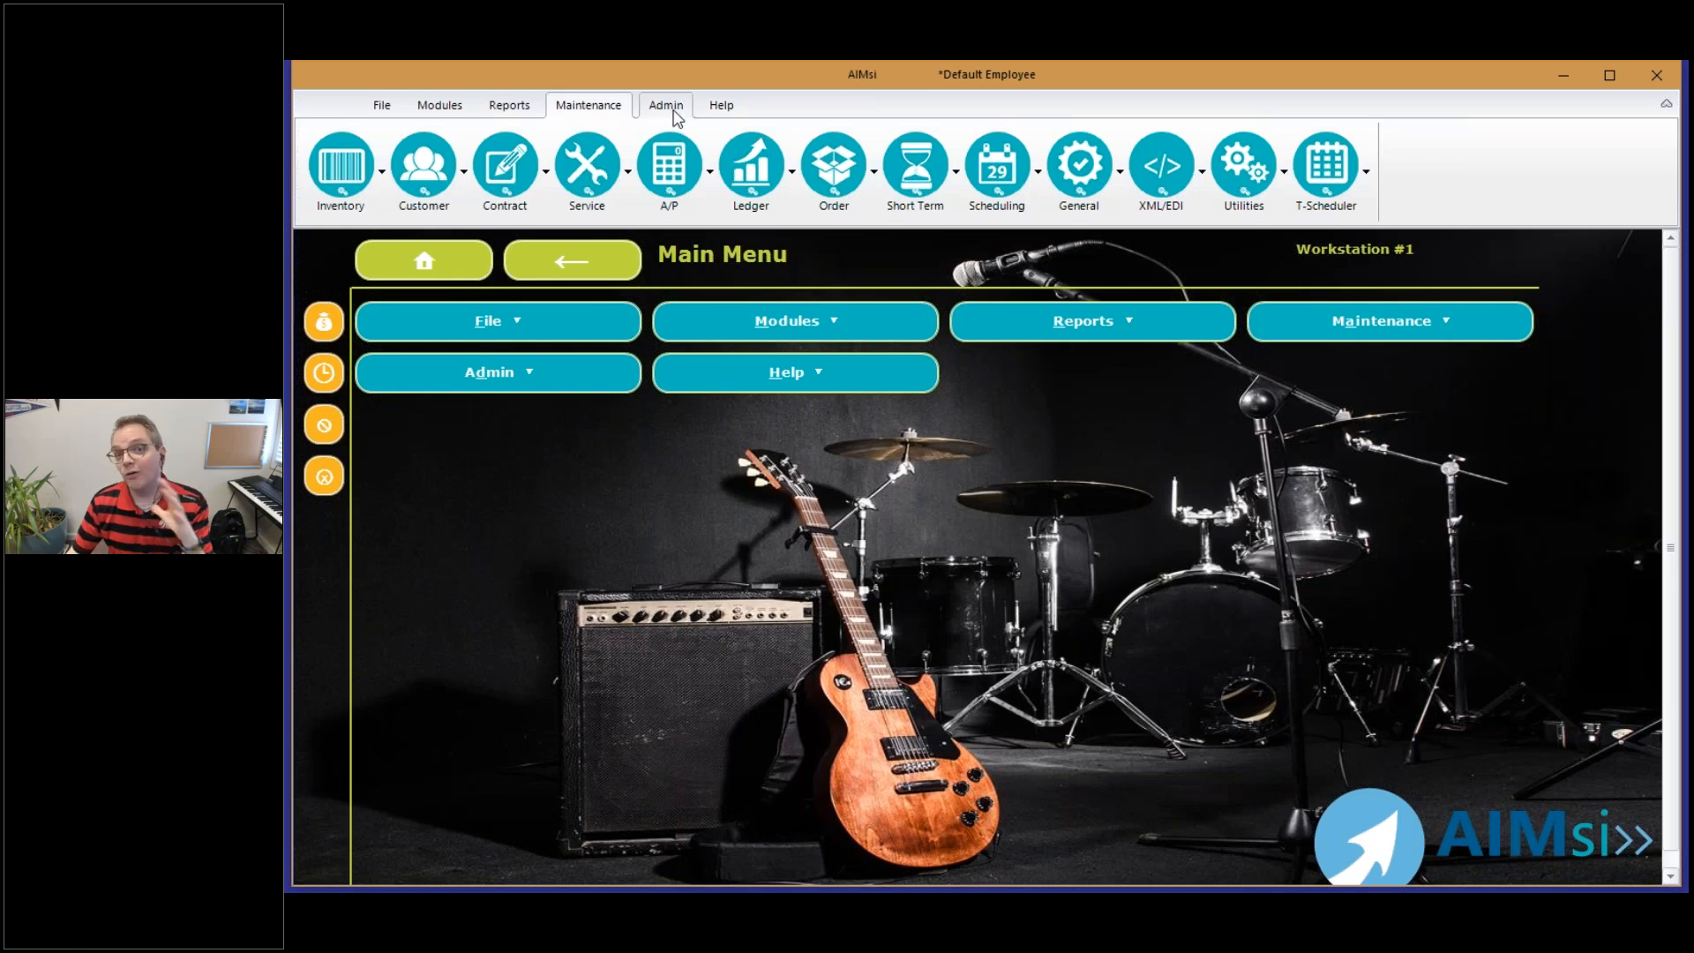
Open Add/Change Budgets and load the Dubuque budget "My Budget" for 12/31/2019
{"action": "left_click", "coordinate": [752, 172]}
{"action": "left_click", "coordinate": [800, 604]}
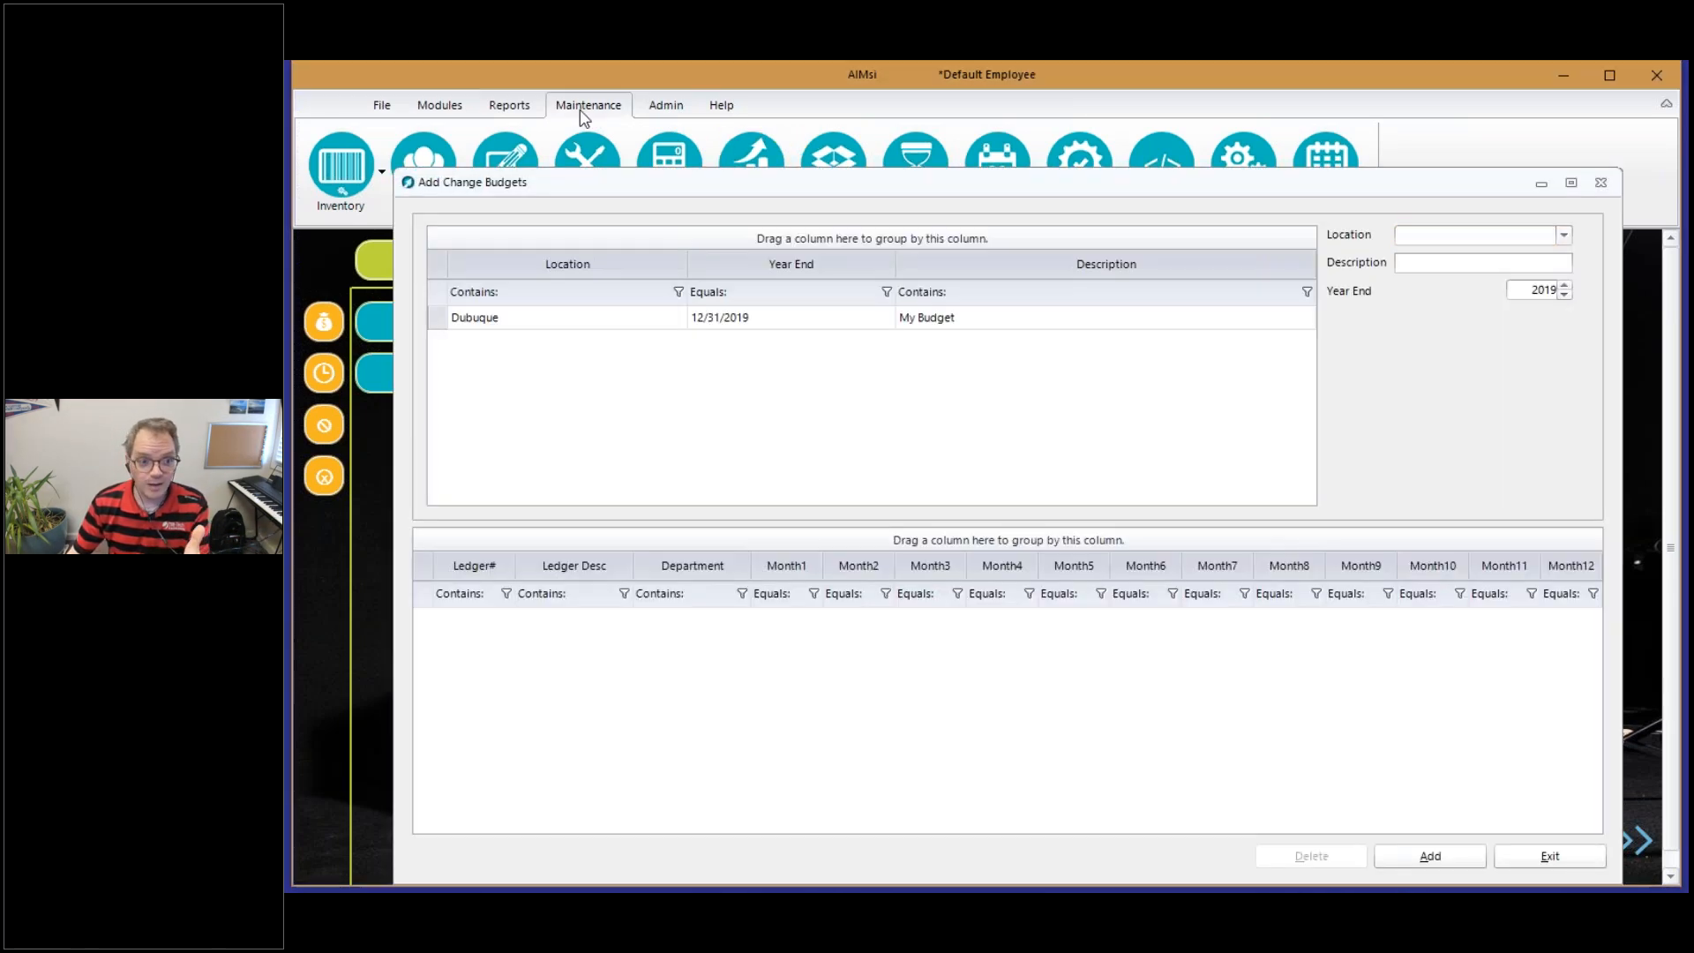
{"action": "left_click", "coordinate": [745, 151]}
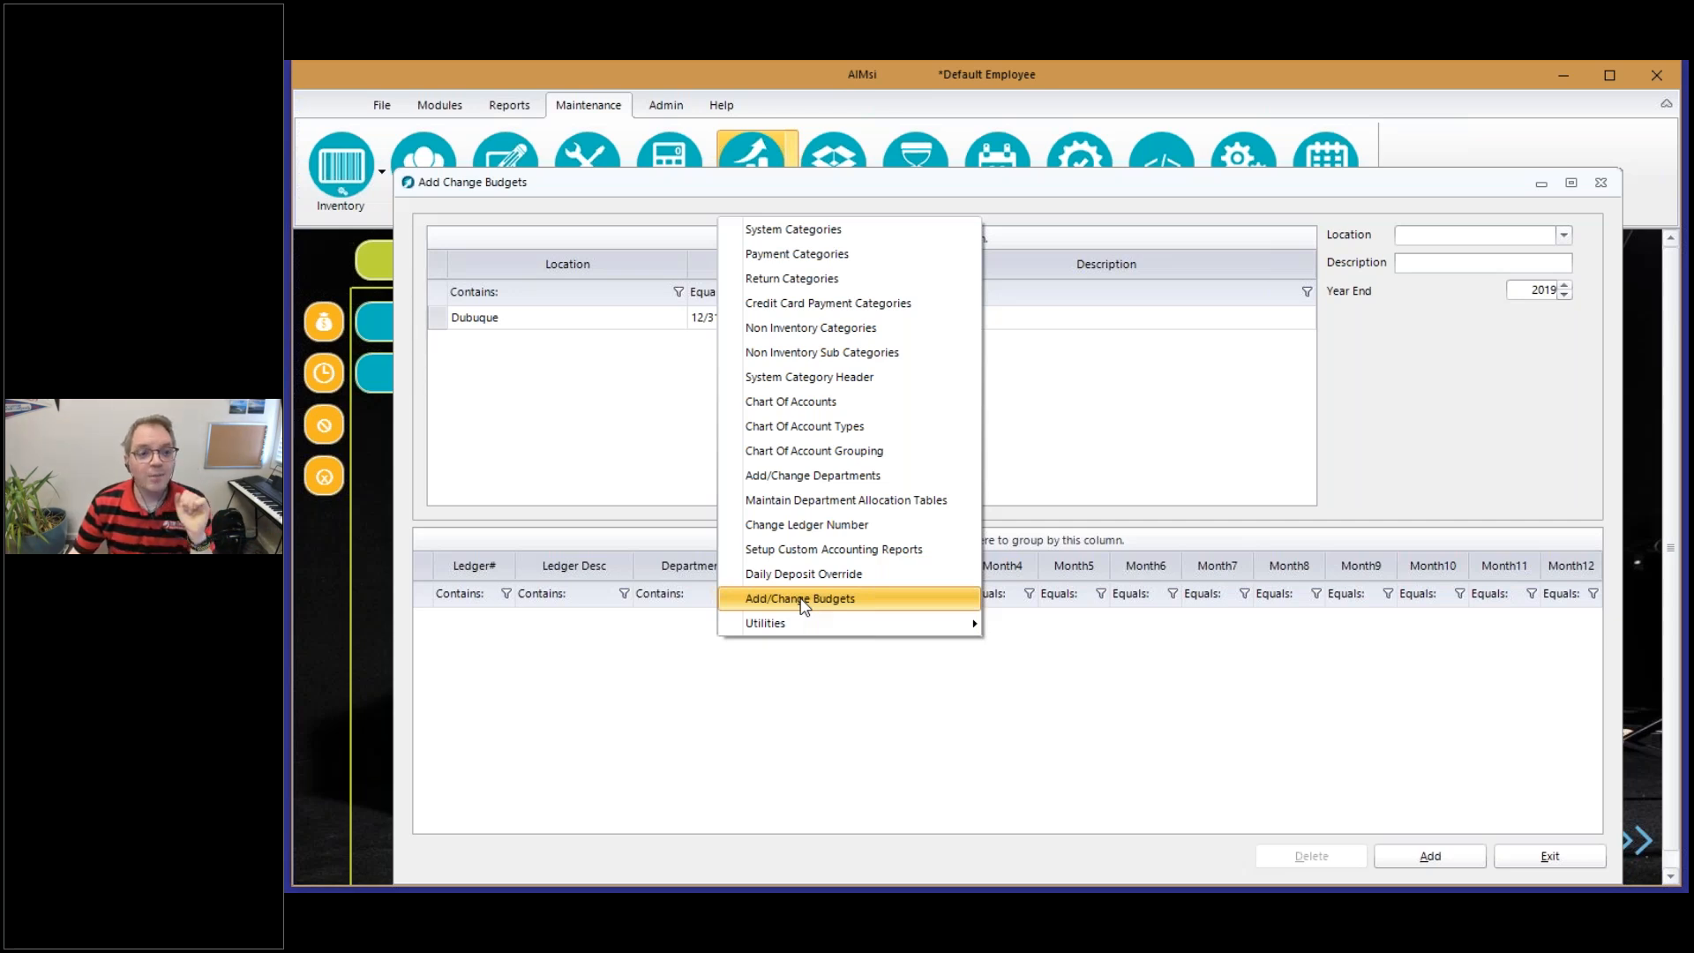
{"action": "left_click", "coordinate": [1135, 194]}
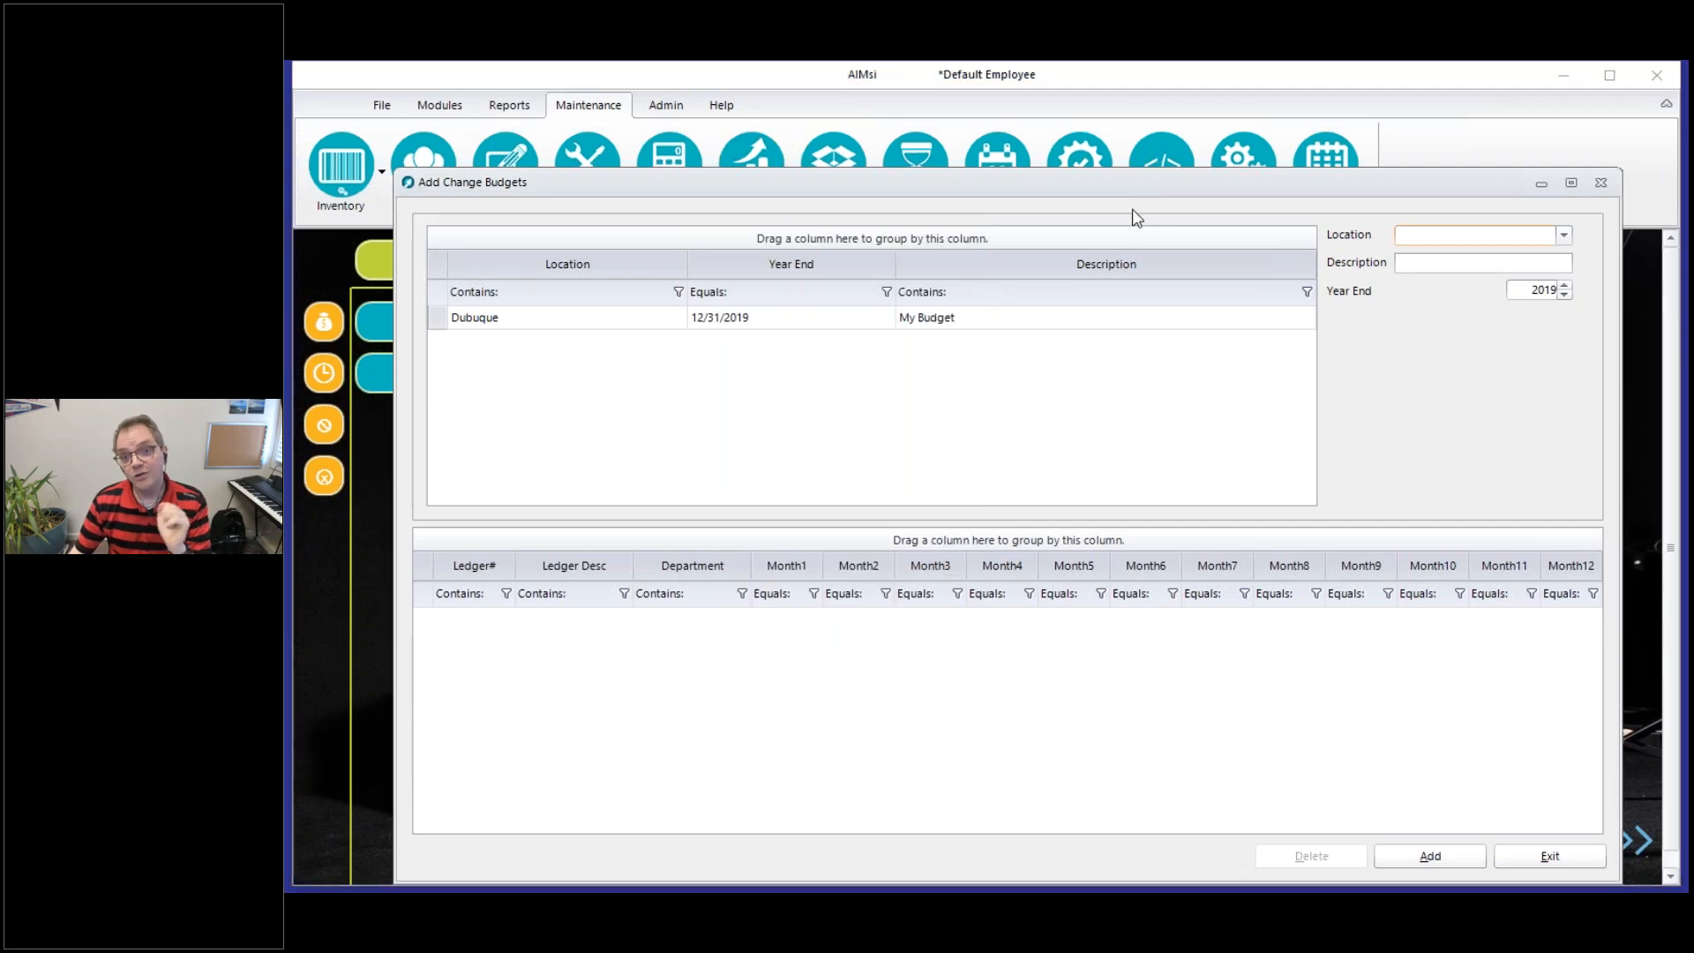
{"action": "left_click_drag", "start_coordinate": [1136, 188], "coordinate": [1133, 146]}
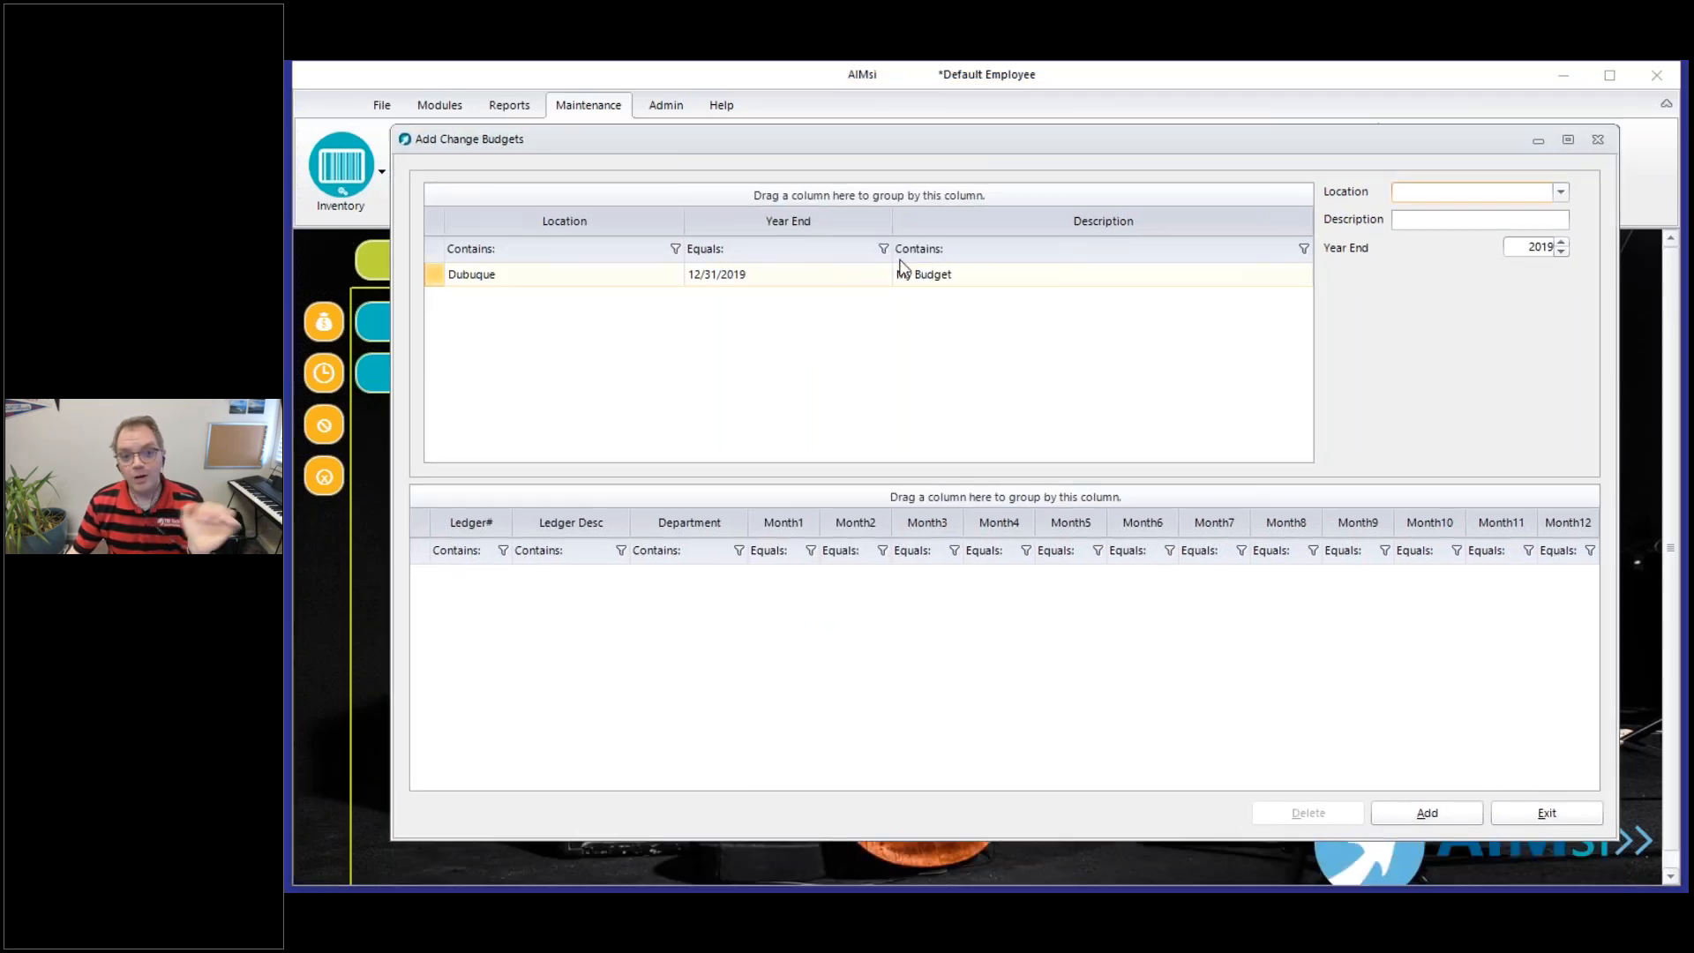
{"action": "left_click", "coordinate": [934, 274]}
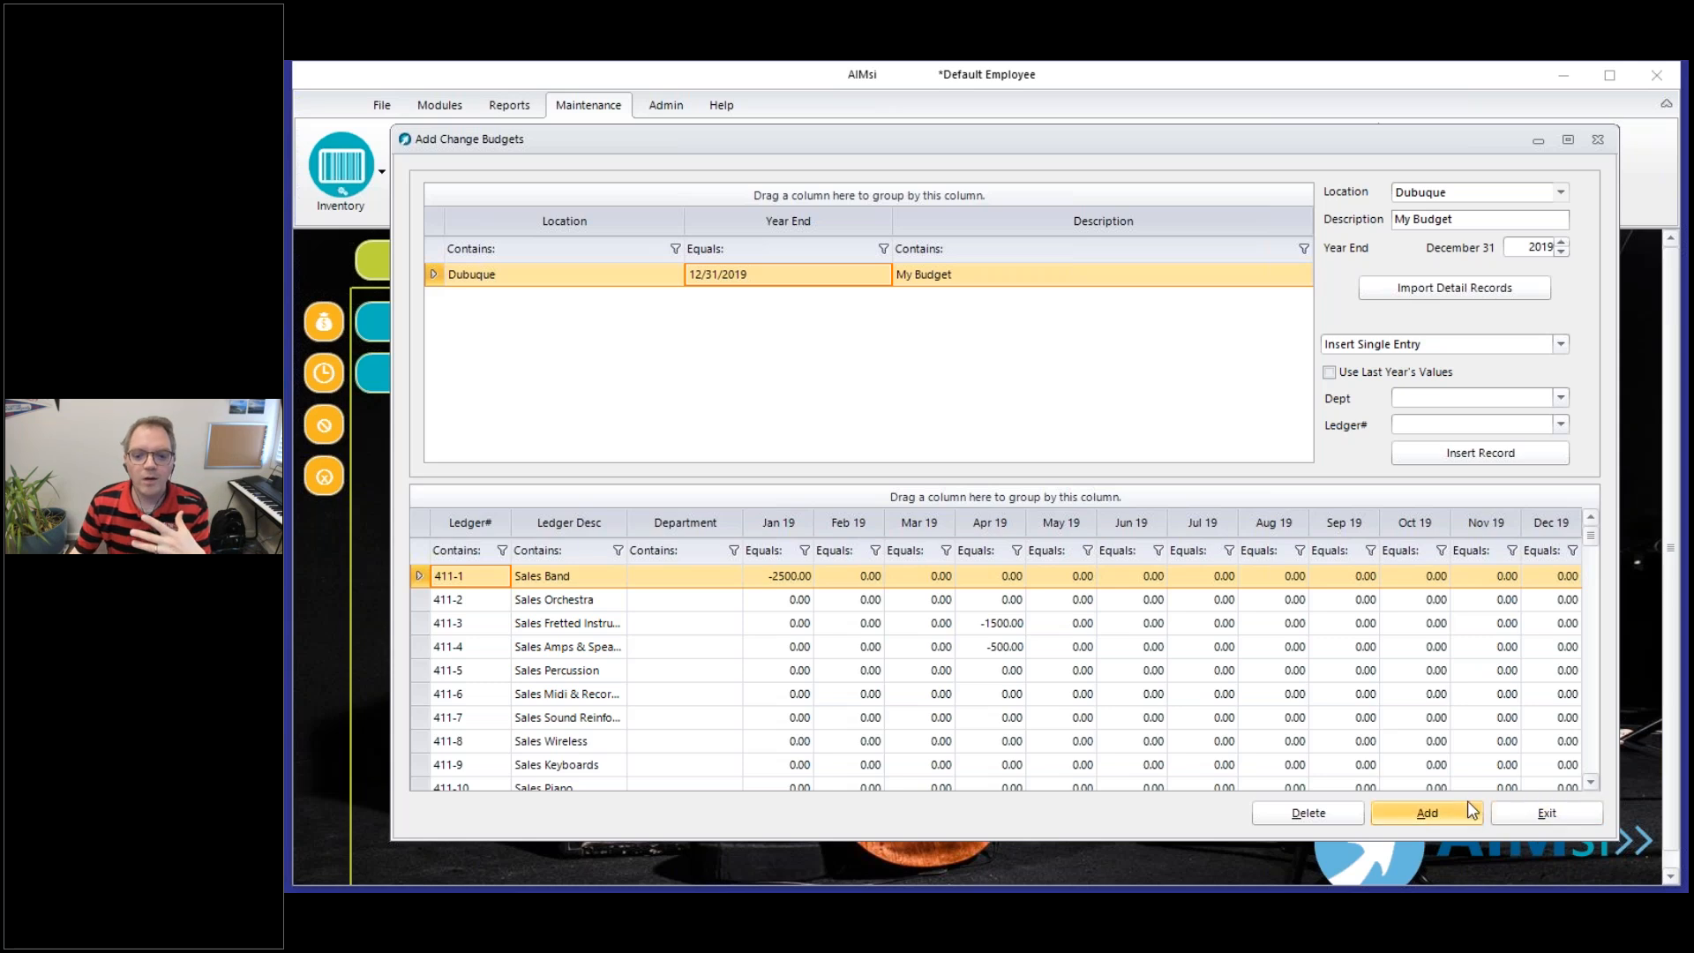
Add and save a Dubuque budget described as "Combo Department" with year end 2020
{"action": "left_click", "coordinate": [1441, 822]}
{"action": "left_click", "coordinate": [1535, 199]}
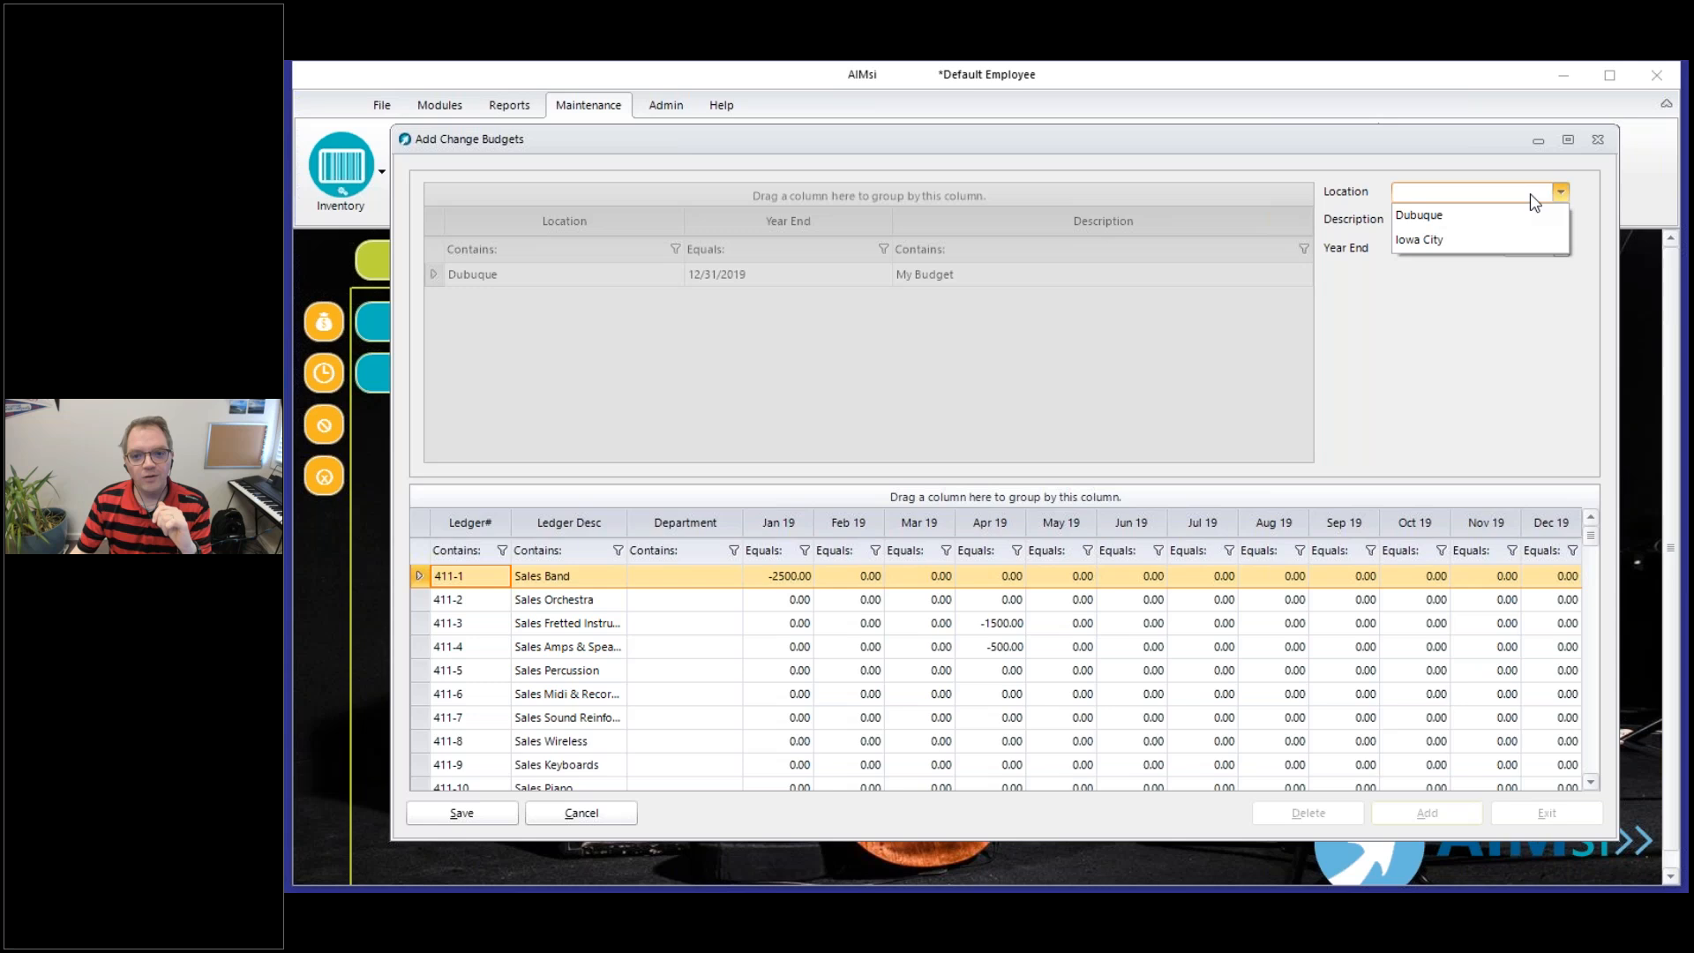
{"action": "left_click", "coordinate": [1532, 216]}
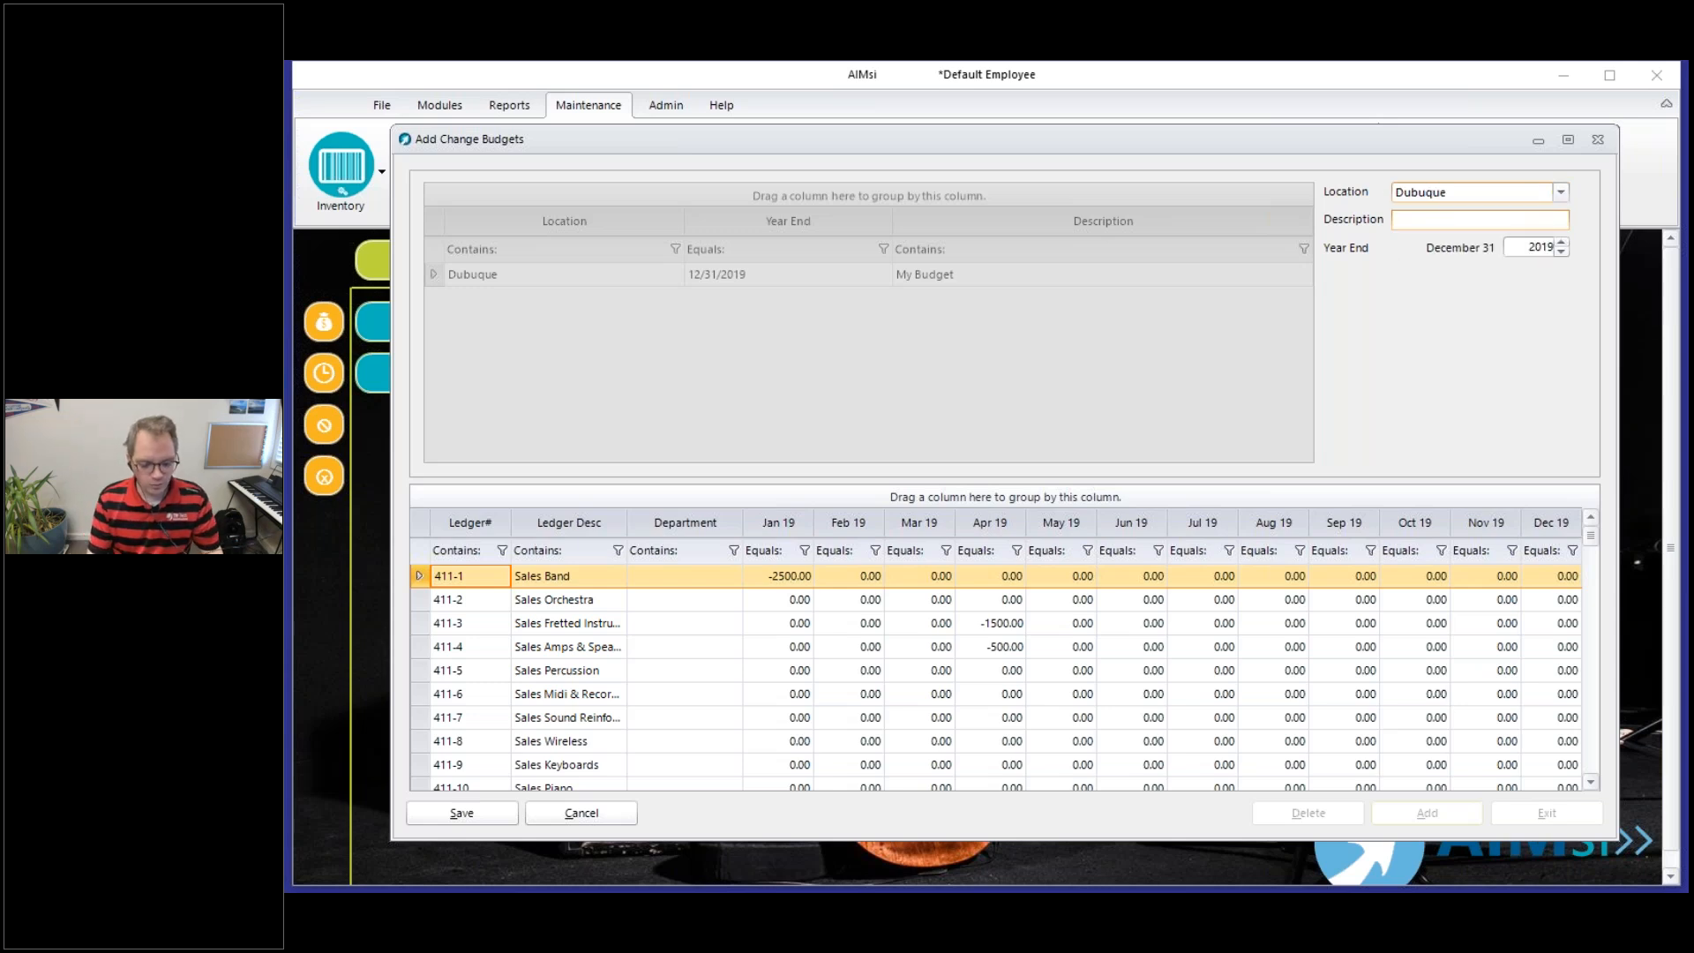
{"action": "type", "text": "Combo Department"}
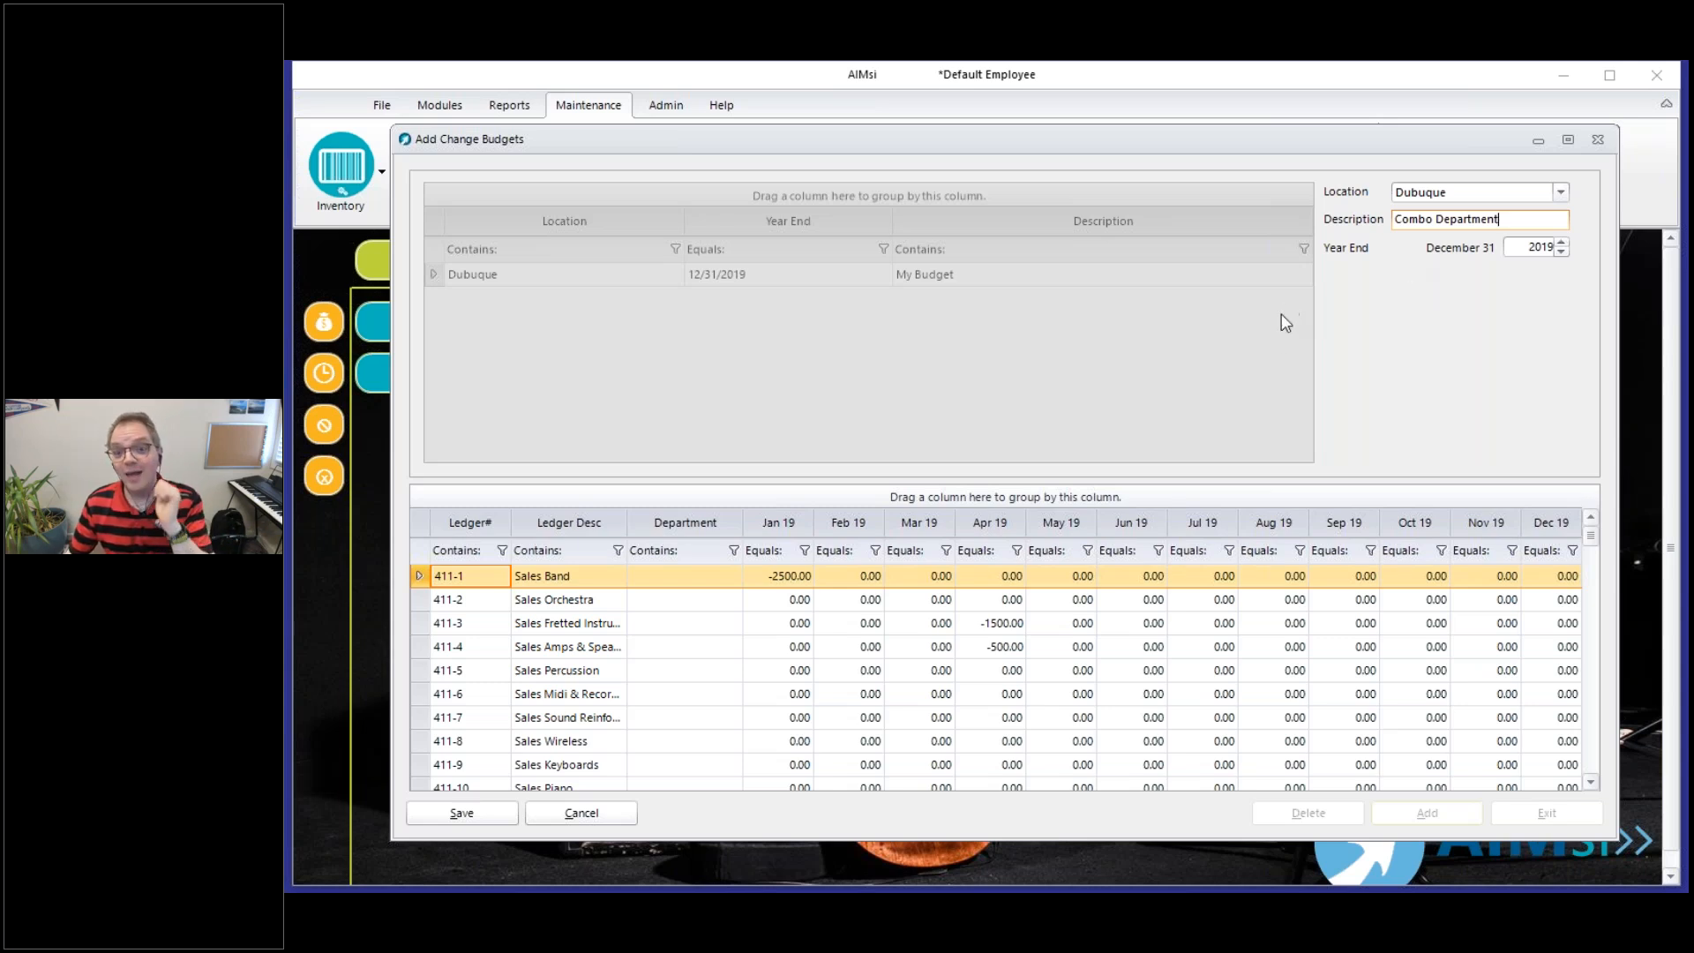
{"action": "left_click", "coordinate": [510, 815]}
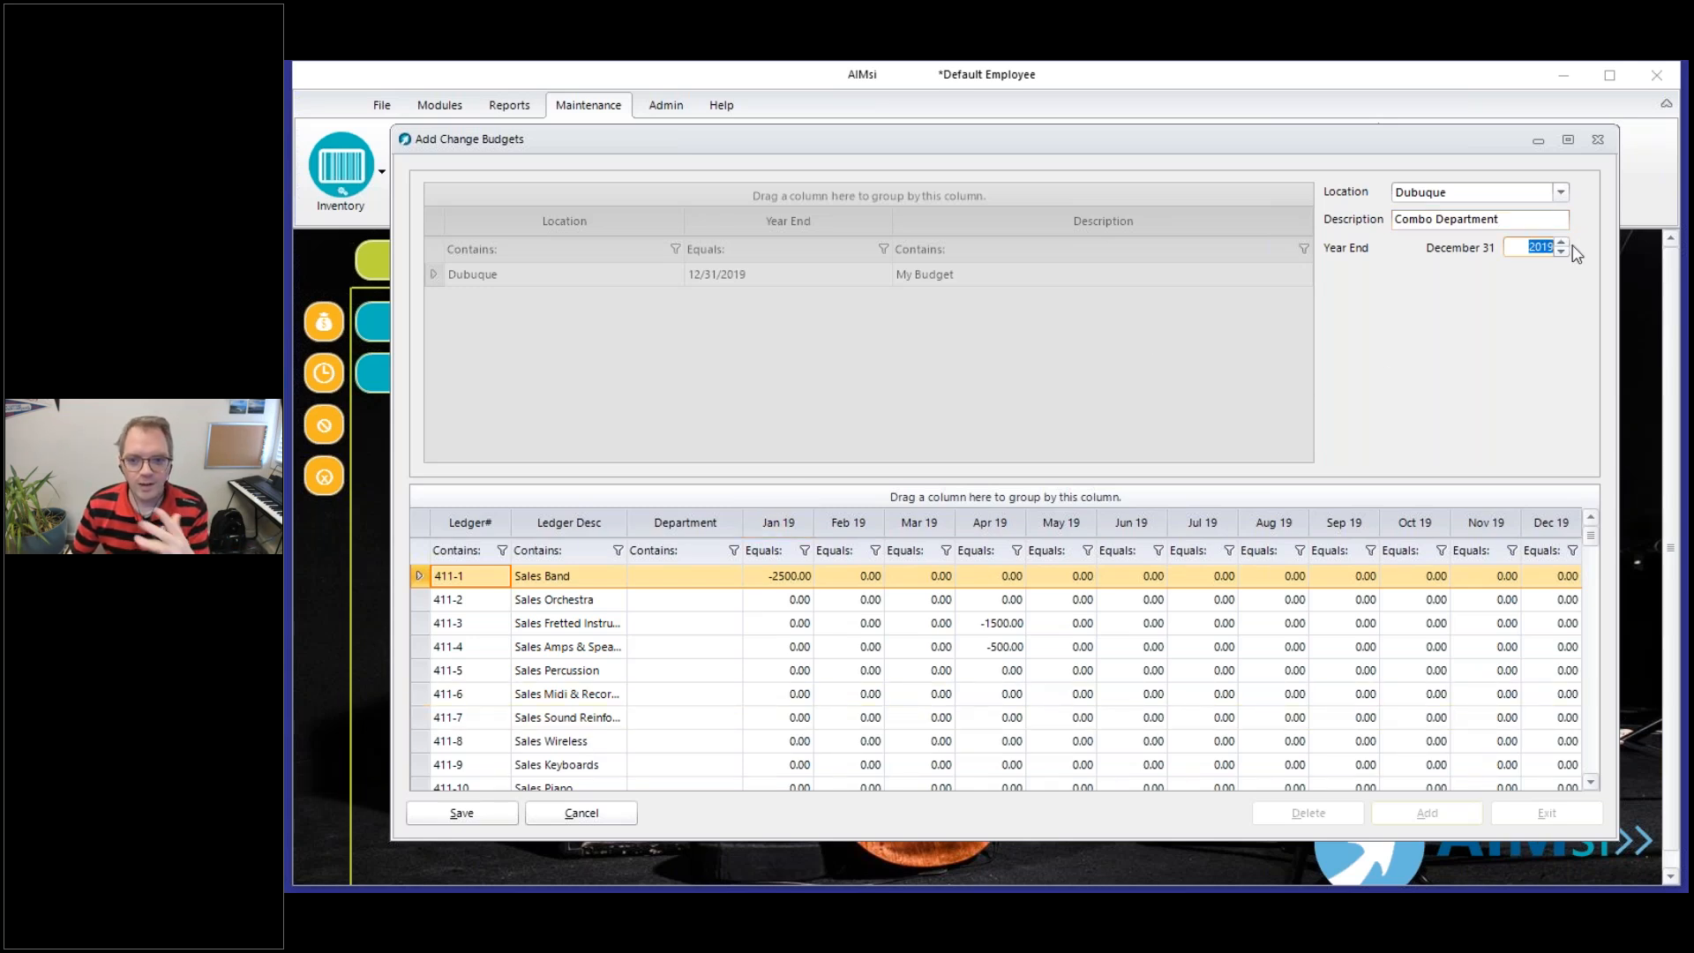
{"action": "type", "text": "2020"}
{"action": "left_click", "coordinate": [476, 816]}
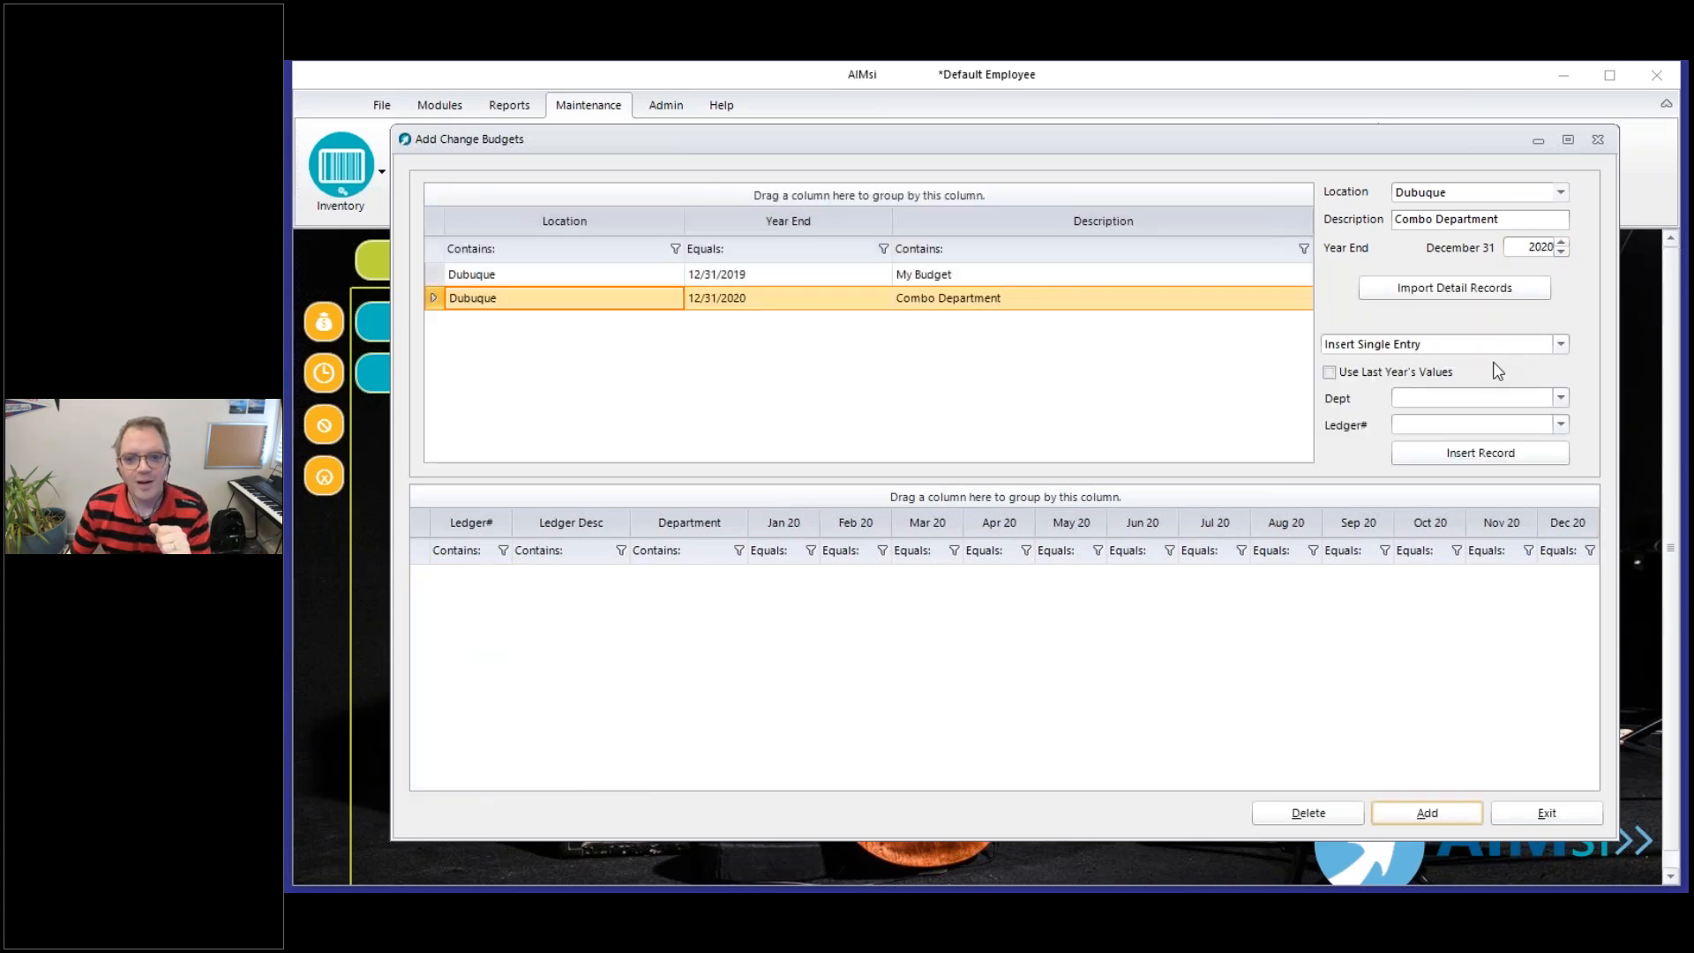
Insert all ledger numbers for the Combo department into the 2020 Combo Department budget
{"action": "left_click", "coordinate": [1478, 346]}
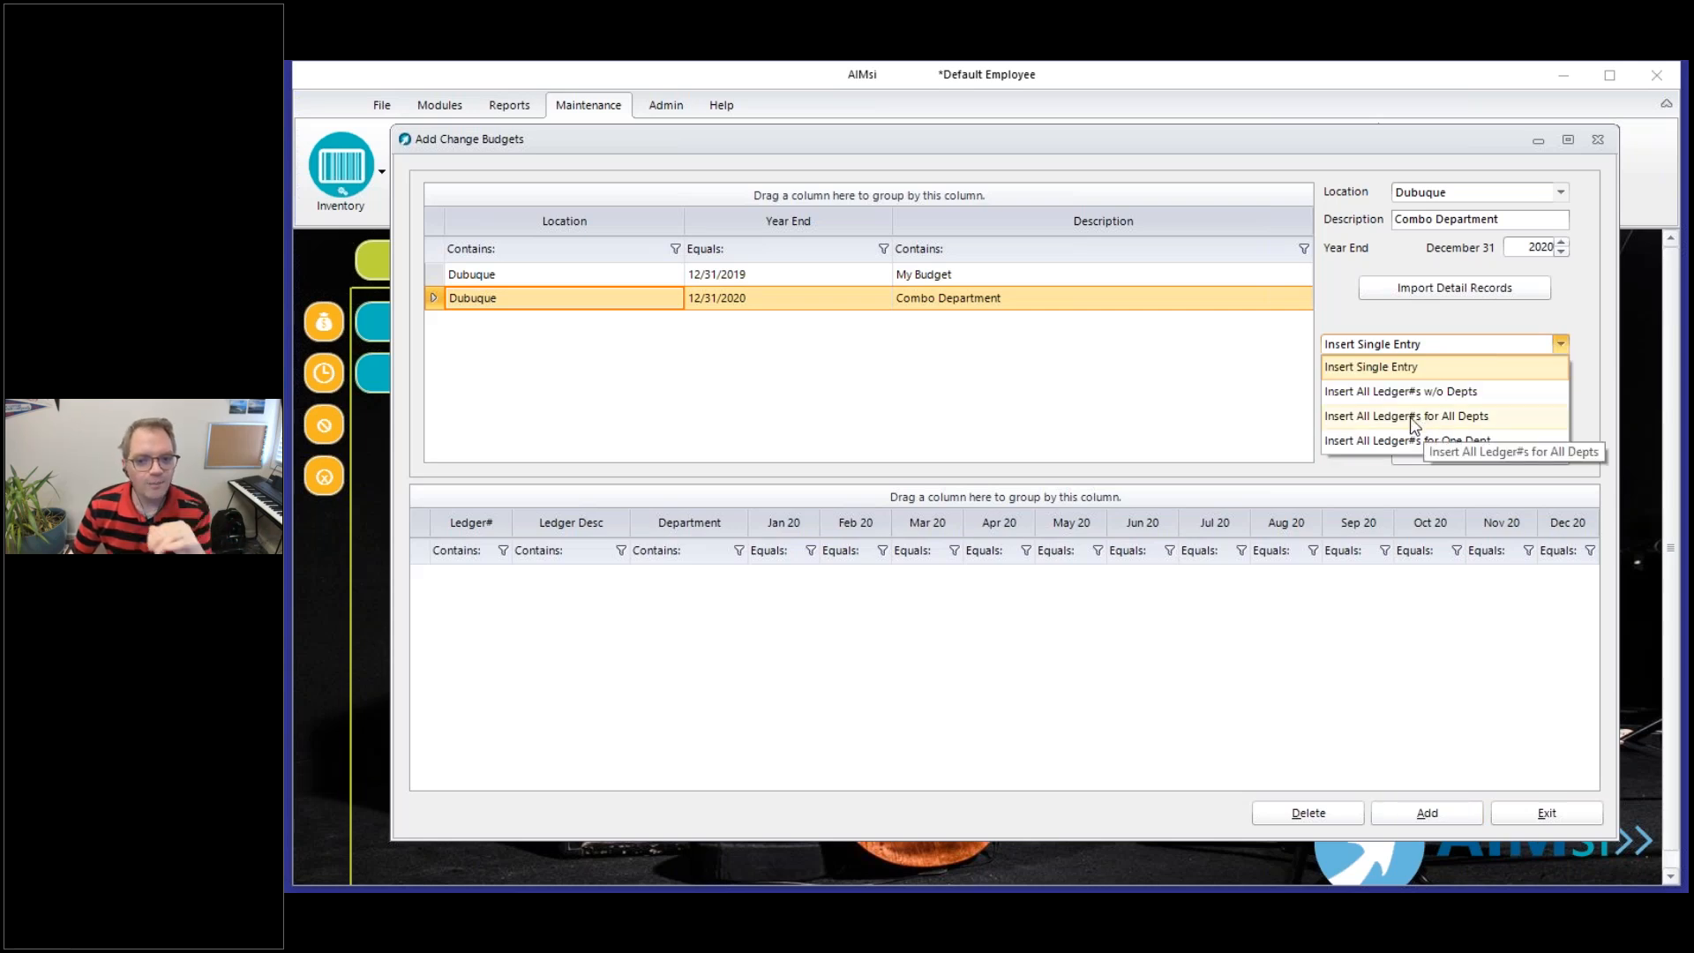
{"action": "left_click", "coordinate": [1426, 440]}
{"action": "left_click", "coordinate": [1464, 408]}
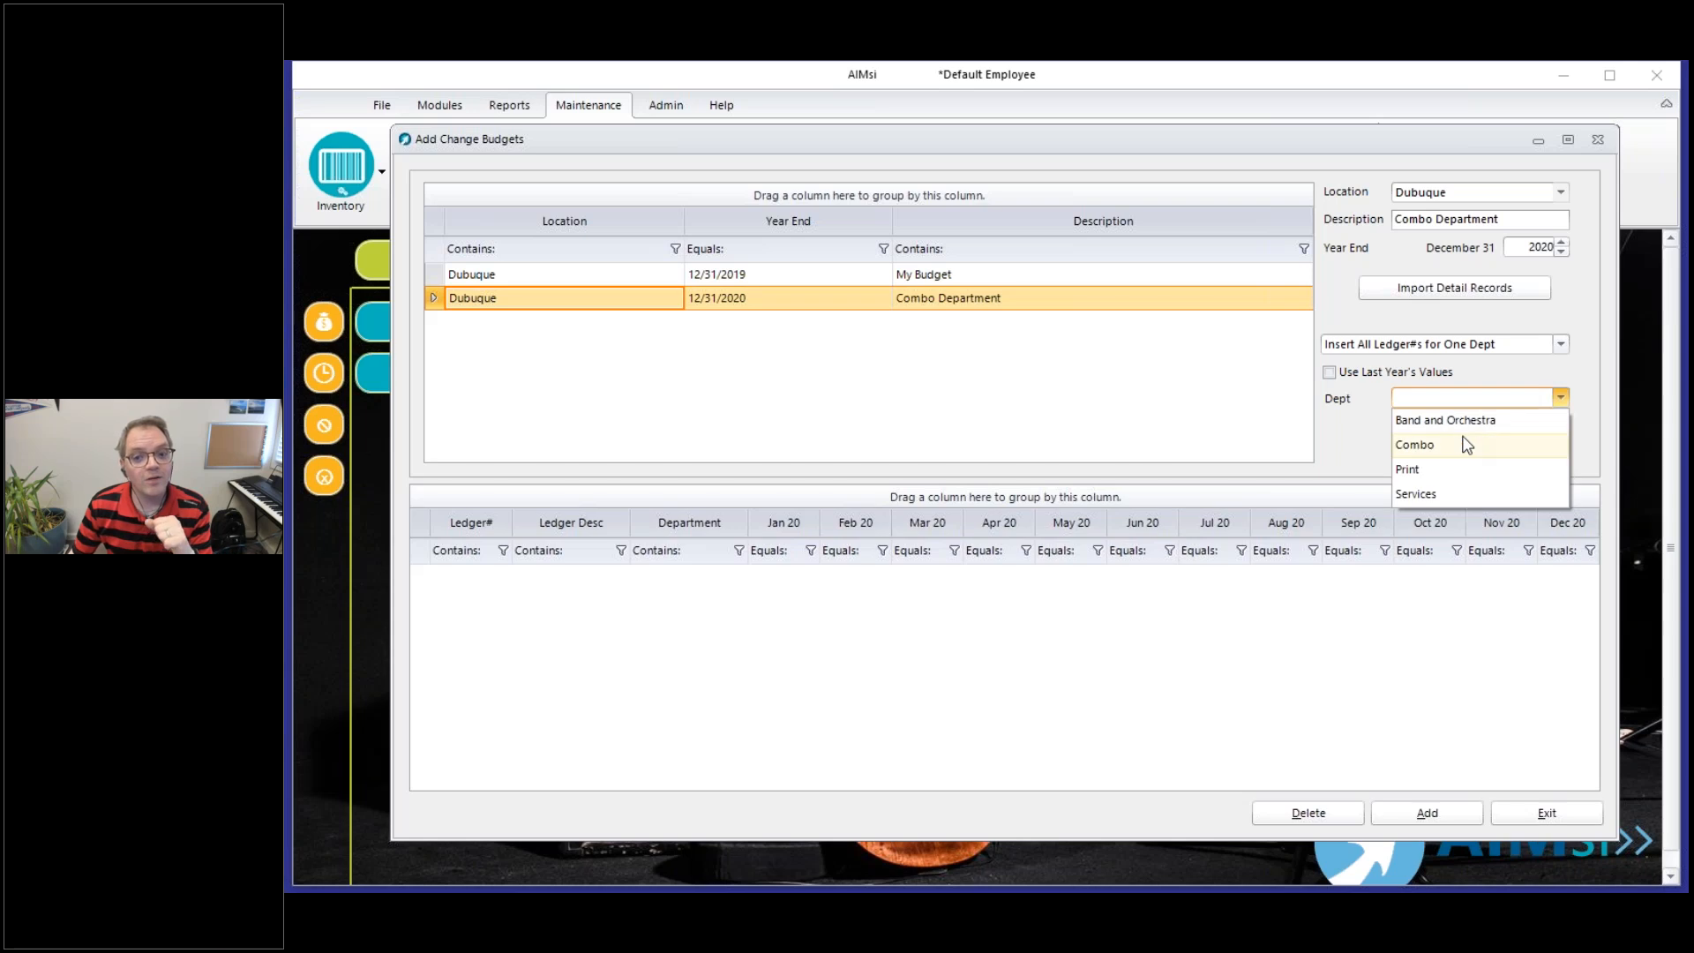
{"action": "left_click", "coordinate": [1434, 446]}
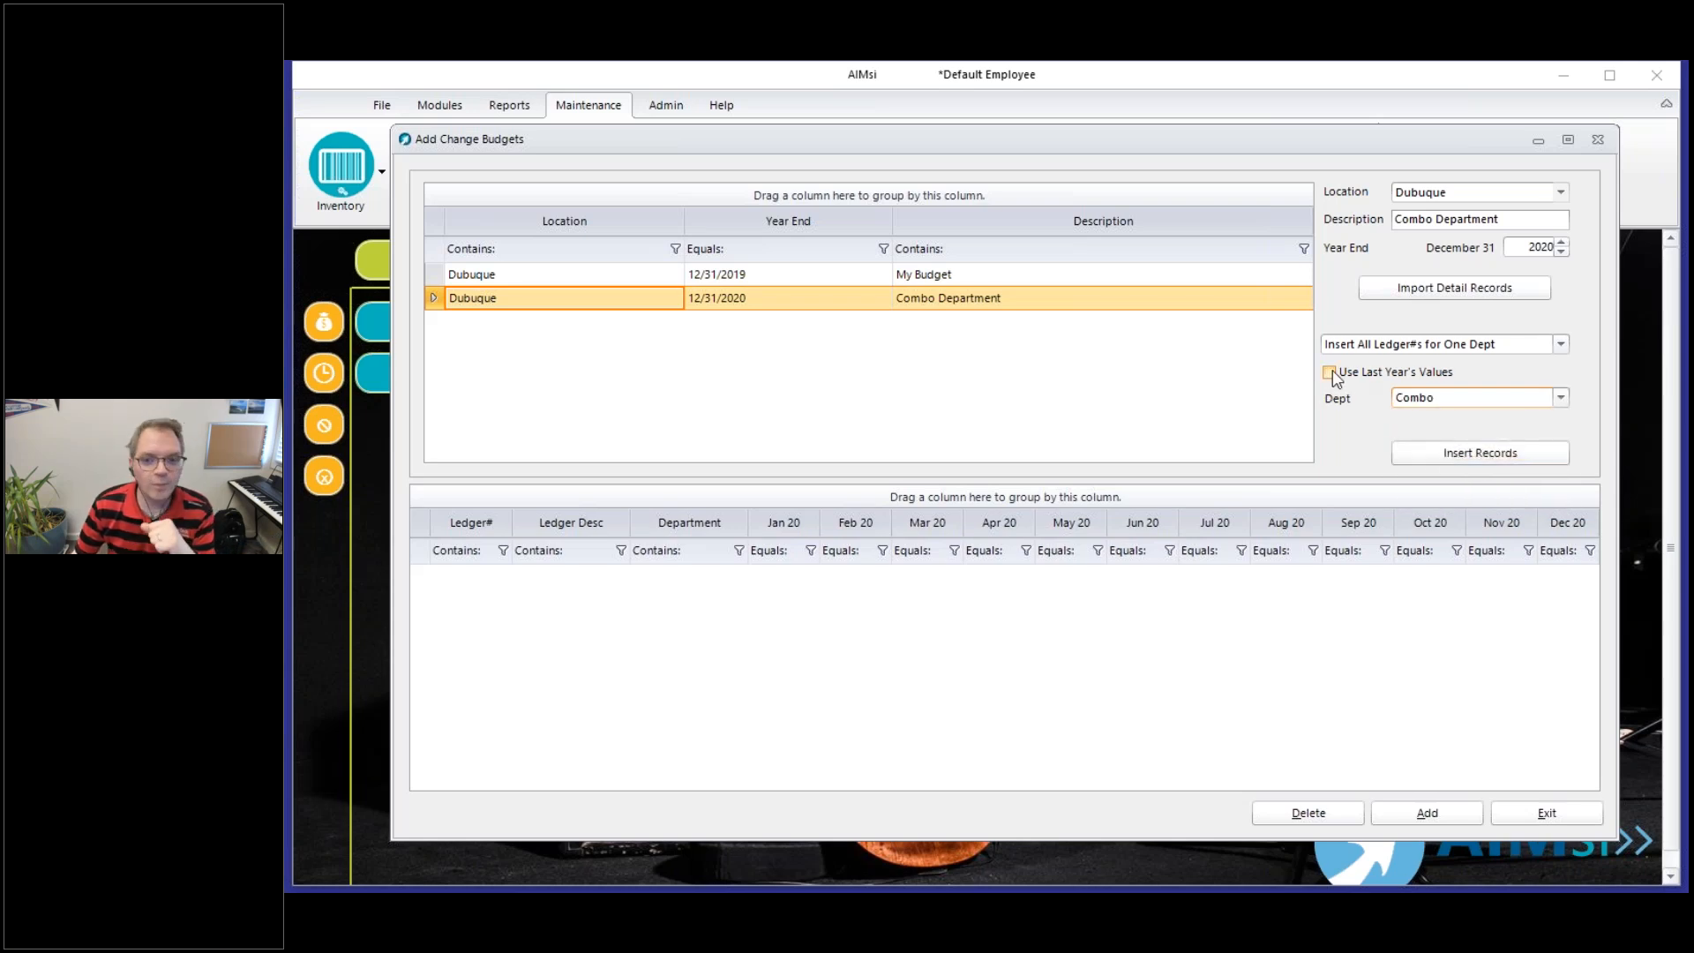
{"action": "left_click", "coordinate": [1461, 454]}
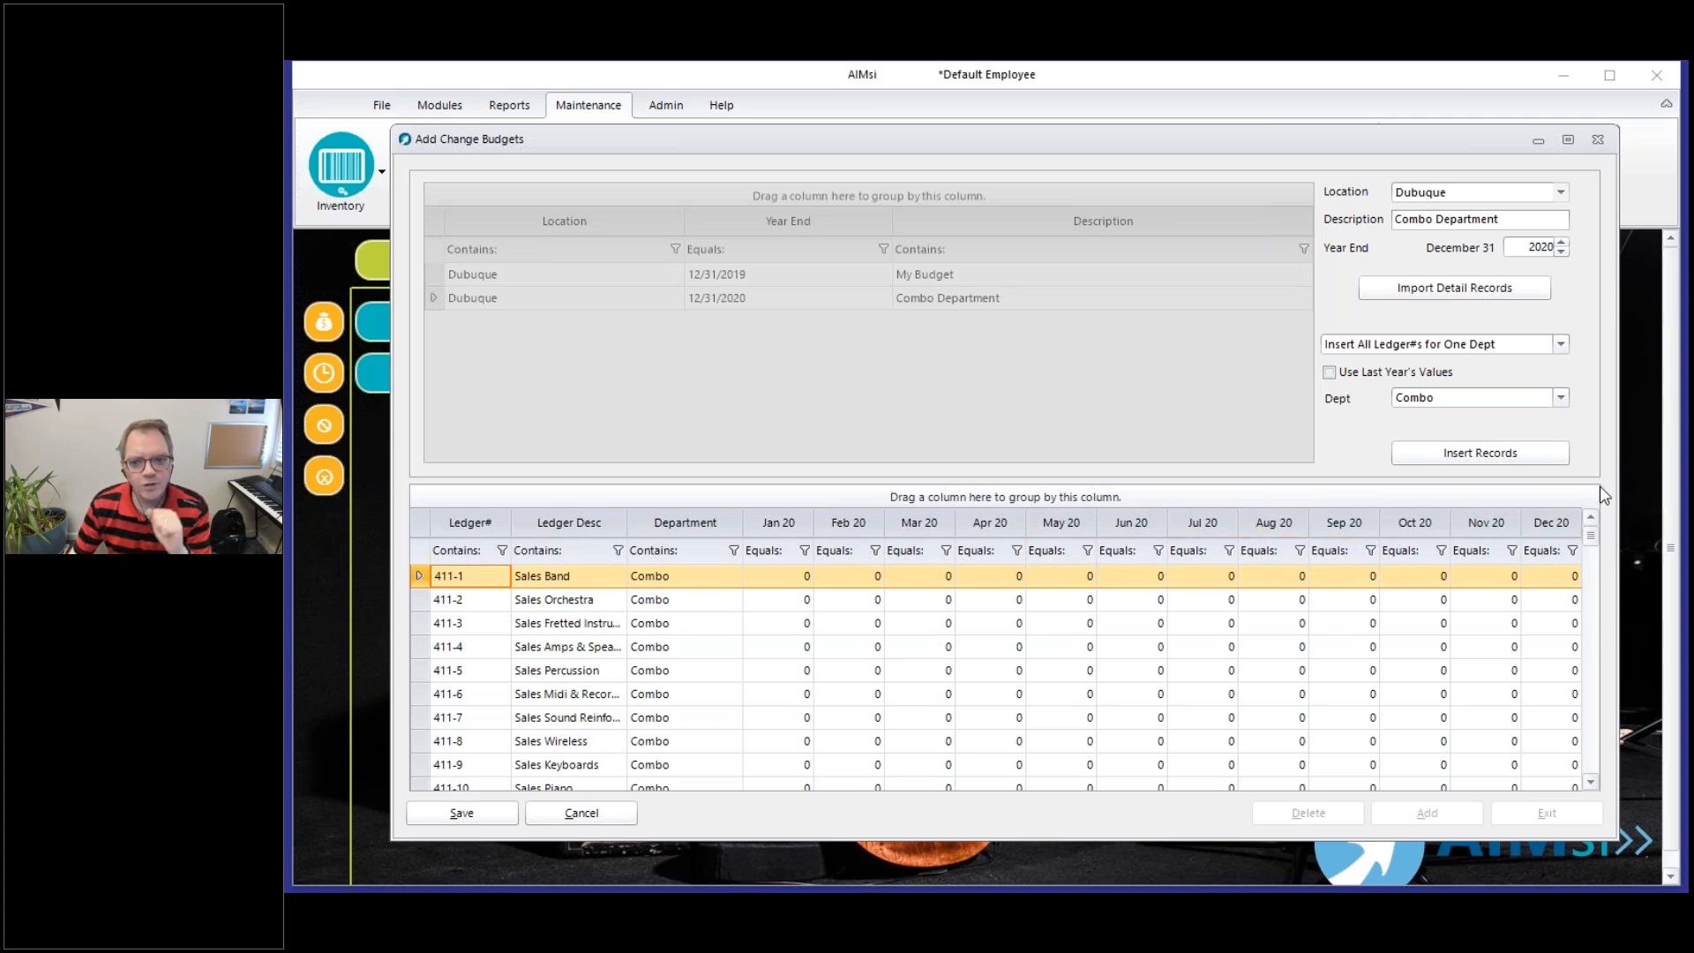
Examine the Utilities ledger 606-1 among the inserted Combo records, then discard the unsaved records and close the budgets window
{"action": "left_click_drag", "start_coordinate": [1589, 543], "coordinate": [1594, 661]}
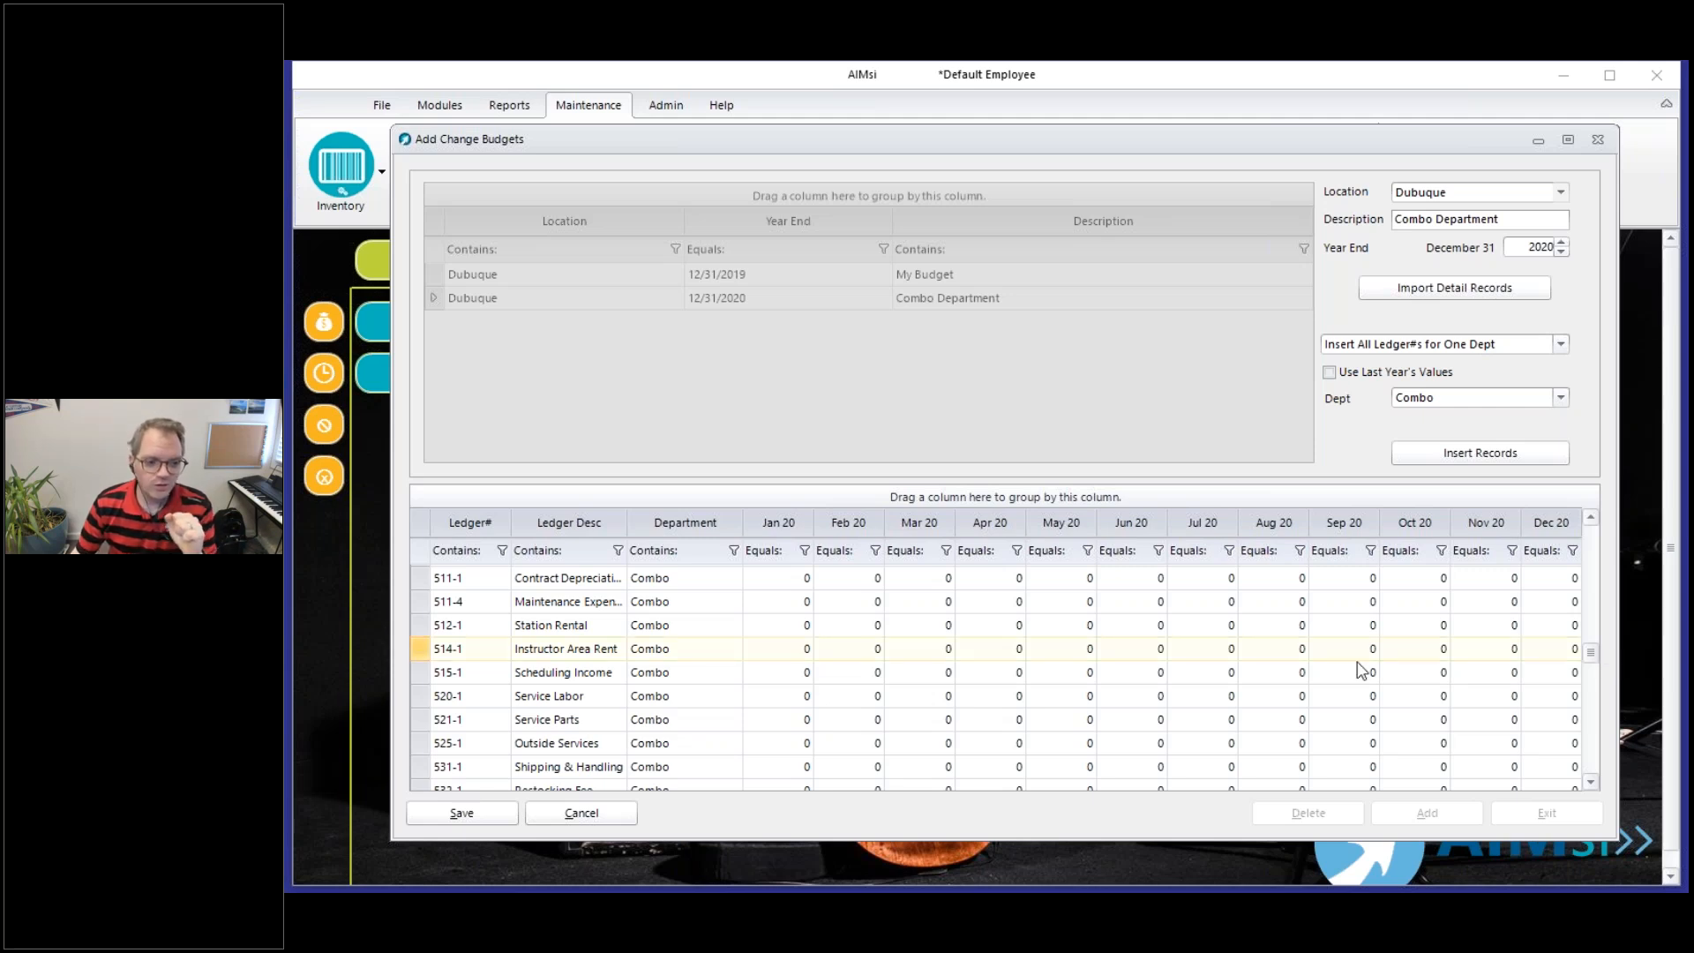
{"action": "left_click", "coordinate": [1592, 782]}
{"action": "left_click", "coordinate": [1591, 782]}
{"action": "left_click", "coordinate": [1592, 781]}
{"action": "left_click", "coordinate": [1591, 781]}
{"action": "left_click", "coordinate": [1594, 781]}
{"action": "left_click", "coordinate": [1594, 781]}
{"action": "left_click", "coordinate": [1594, 781]}
{"action": "left_click", "coordinate": [1593, 782]}
{"action": "left_click", "coordinate": [1594, 782]}
{"action": "left_click", "coordinate": [1594, 782]}
{"action": "left_click", "coordinate": [1593, 781]}
{"action": "left_click", "coordinate": [1593, 782]}
{"action": "left_click", "coordinate": [557, 720]}
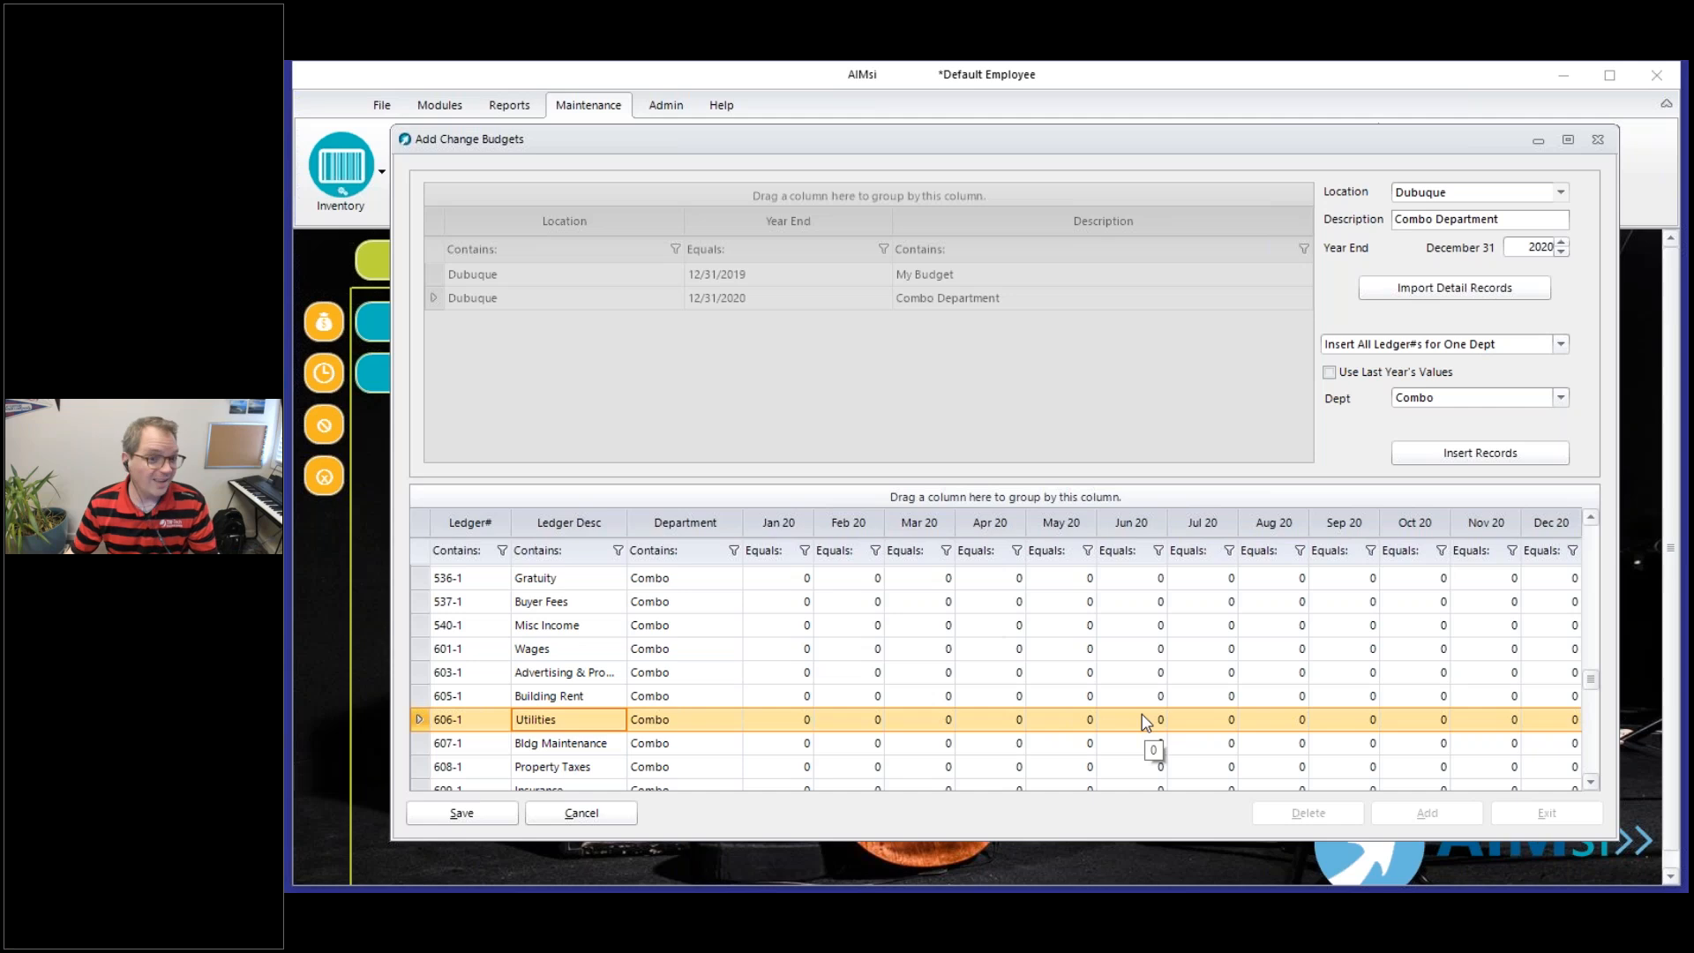
{"action": "key", "text": "Escape"}
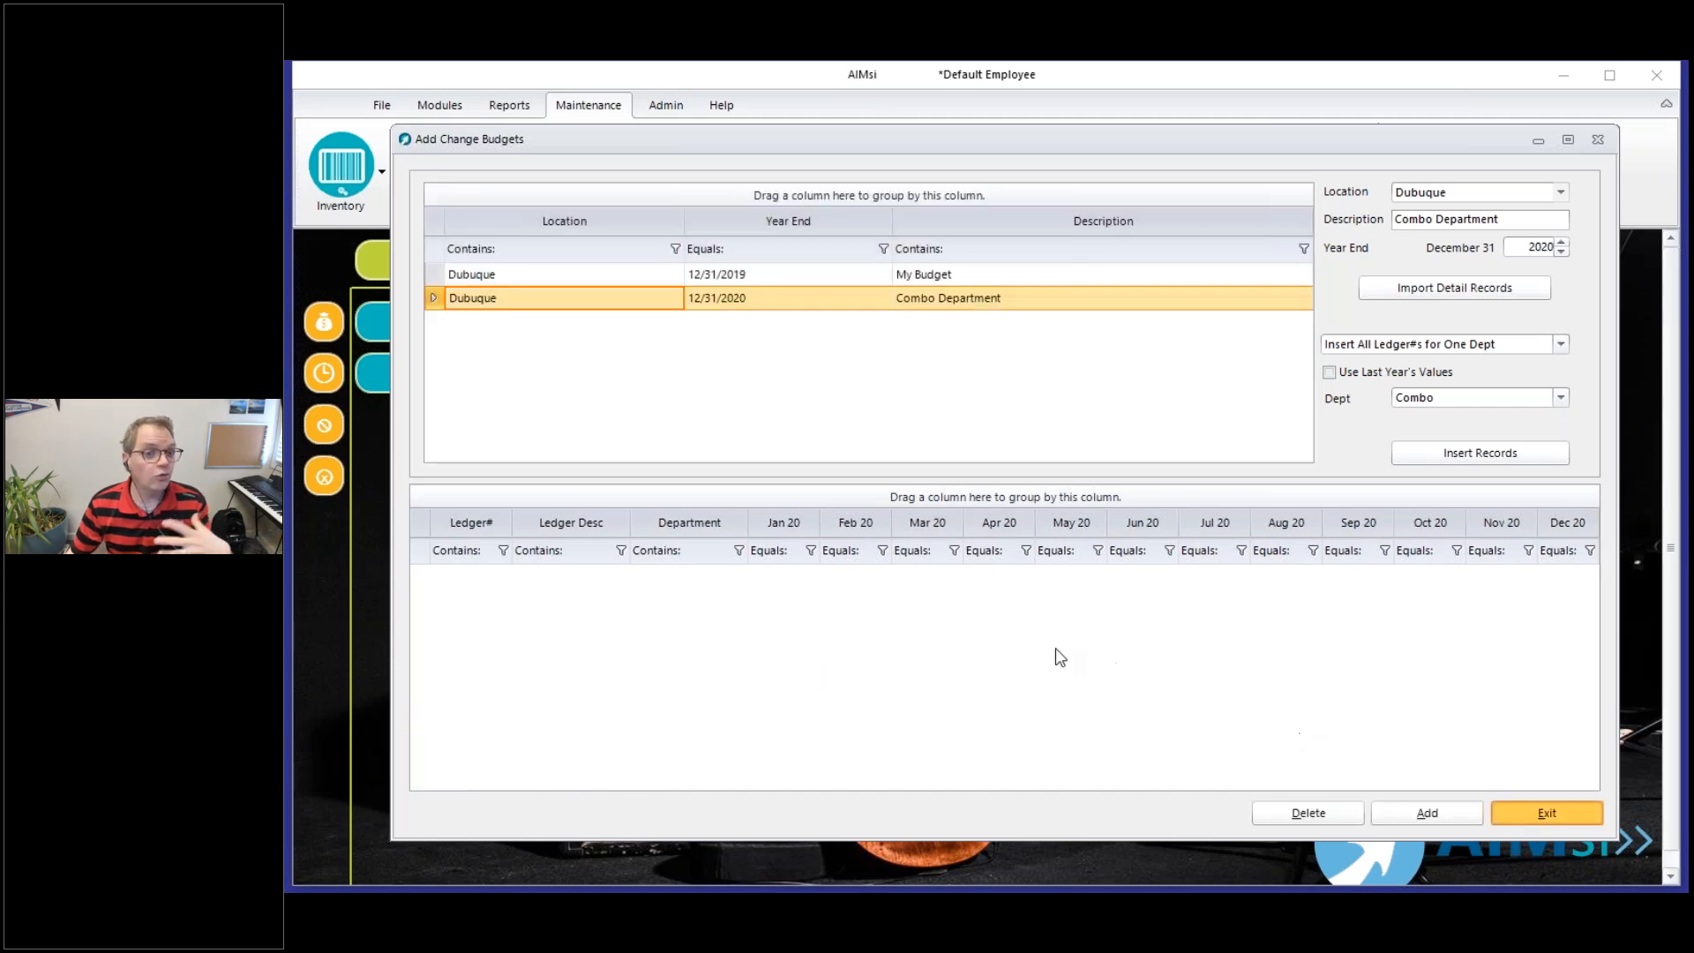
{"action": "key", "text": "Escape"}
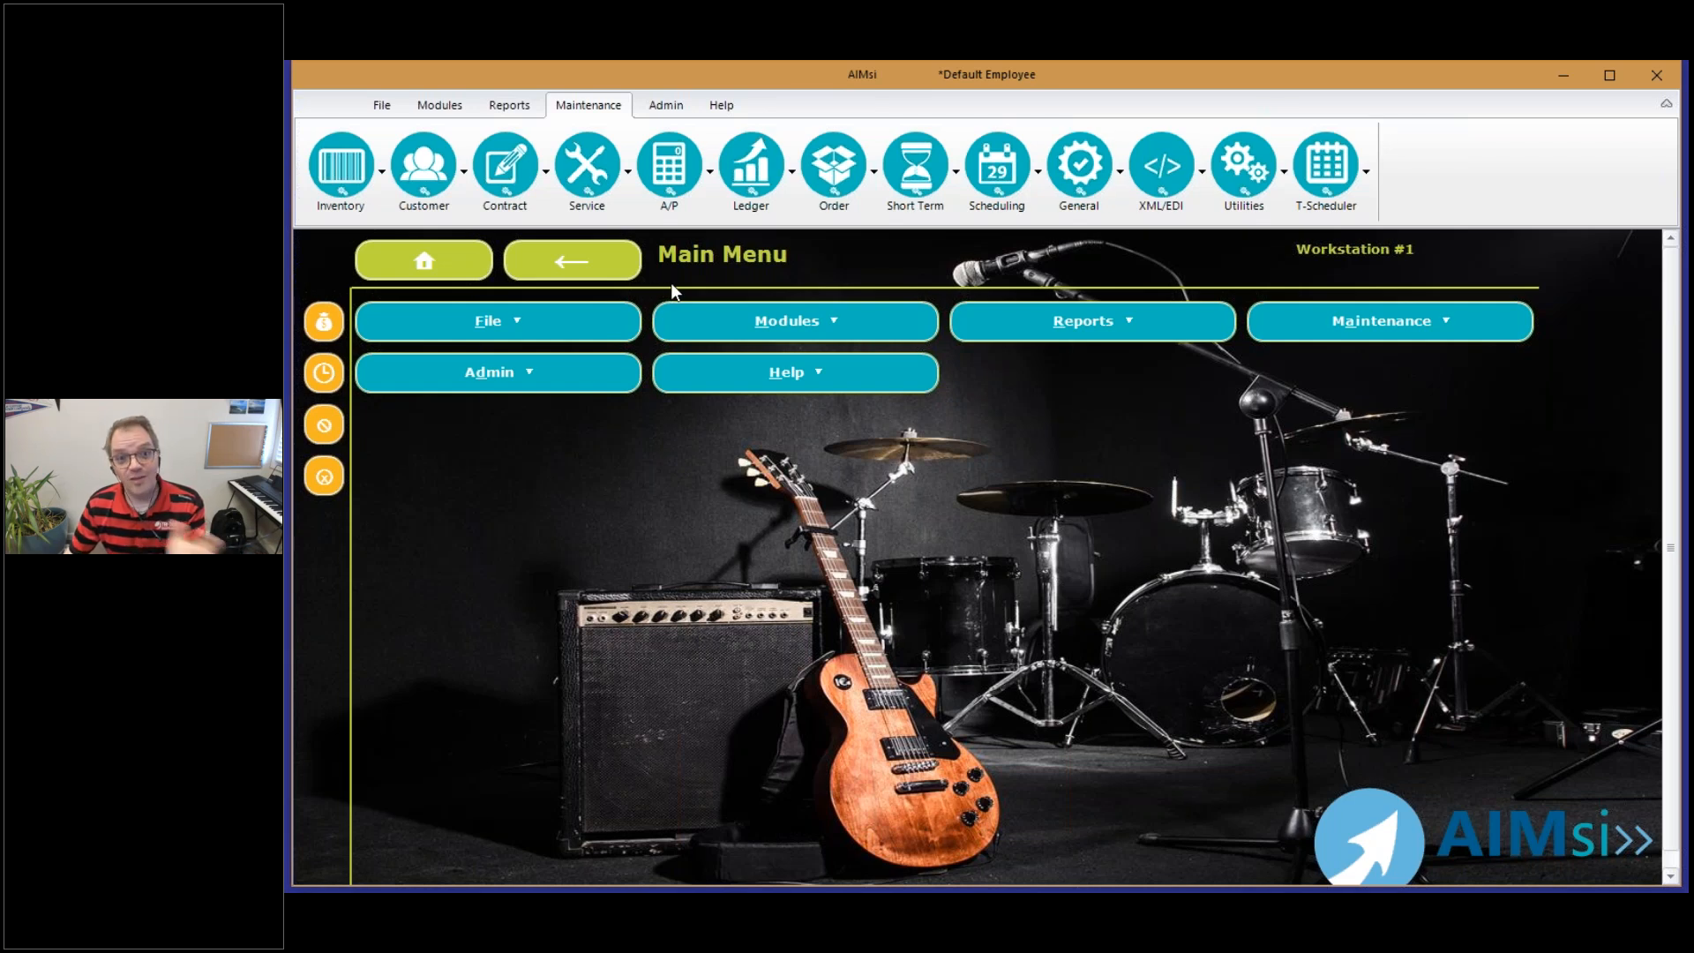
Open the Budget Comparison report, select the Services, Band and Orchestra, and Combo departments, and exit without running it
{"action": "scroll", "coordinate": [554, 132], "scroll_direction": "up", "scroll_amount": 1}
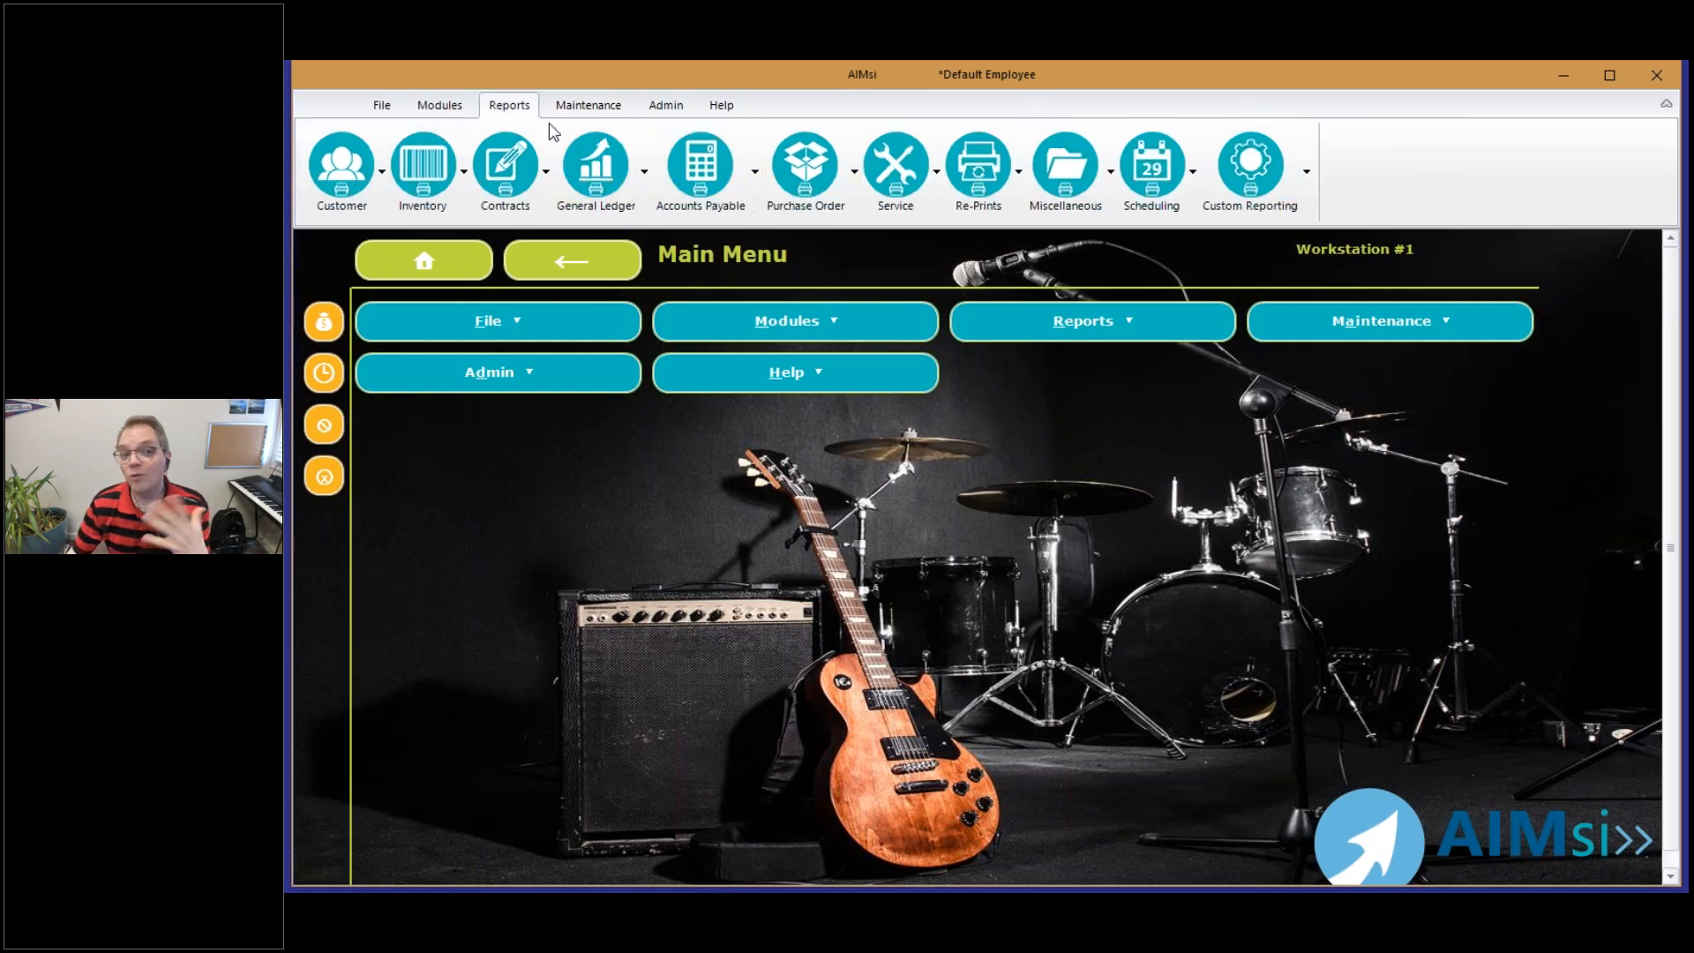
{"action": "left_click", "coordinate": [620, 183]}
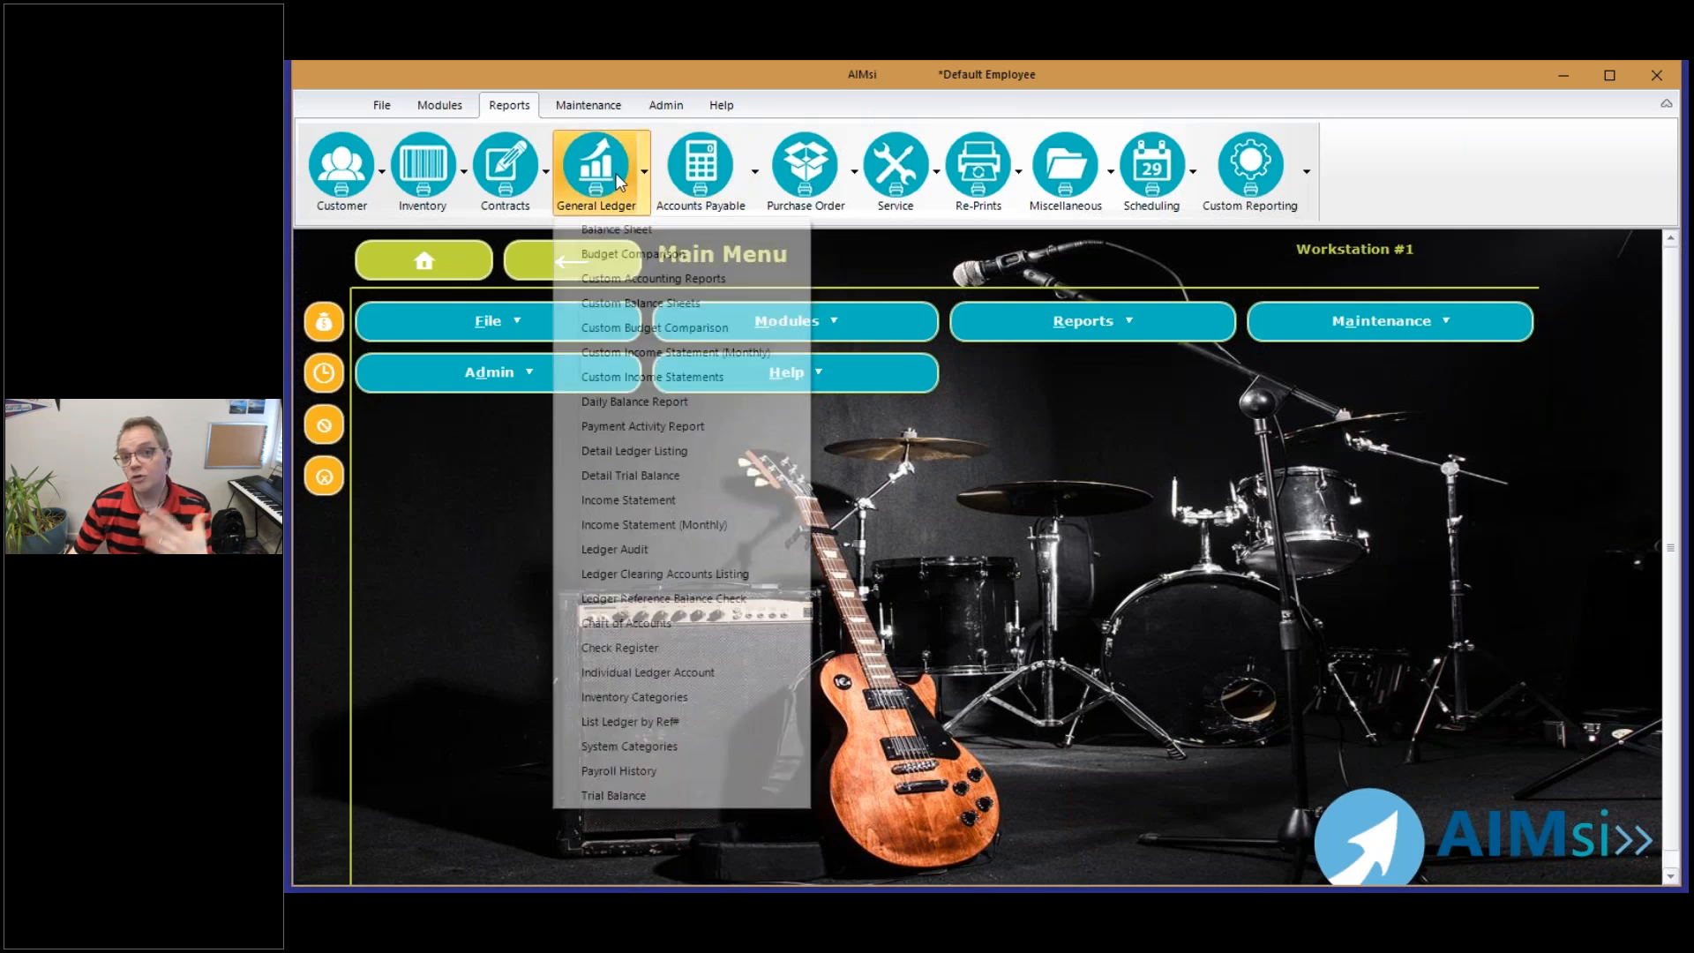
{"action": "left_click", "coordinate": [655, 258]}
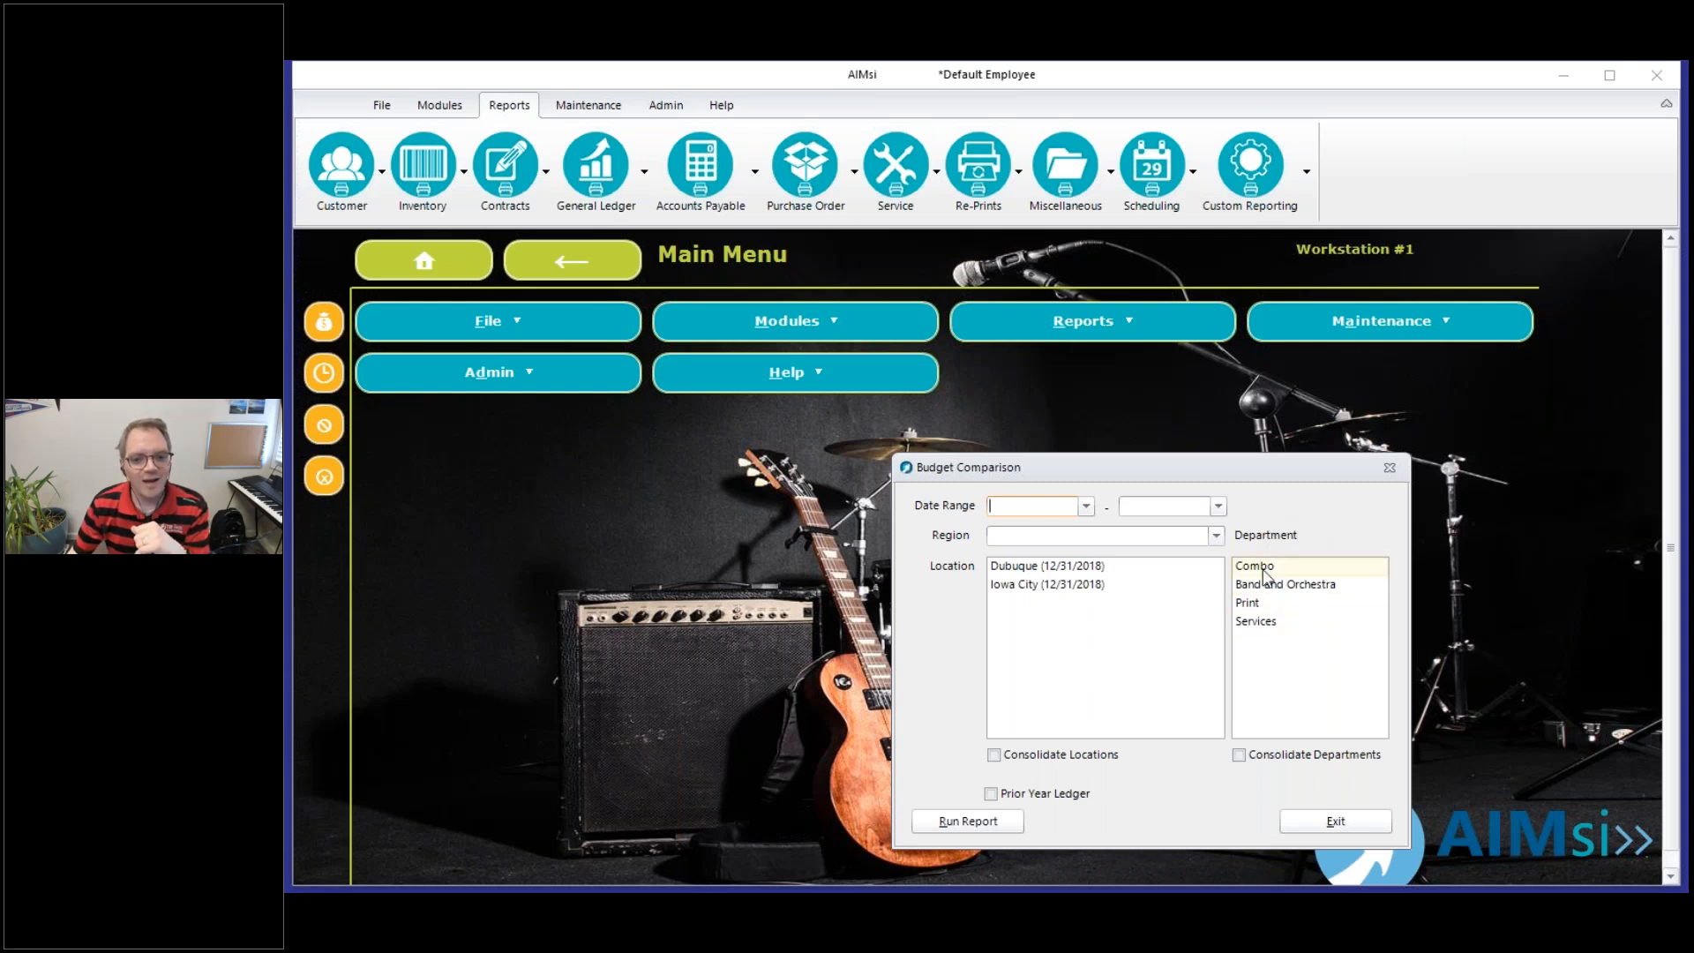
{"action": "left_click", "coordinate": [1262, 623]}
{"action": "left_click", "coordinate": [1268, 585]}
{"action": "left_click", "coordinate": [1271, 569]}
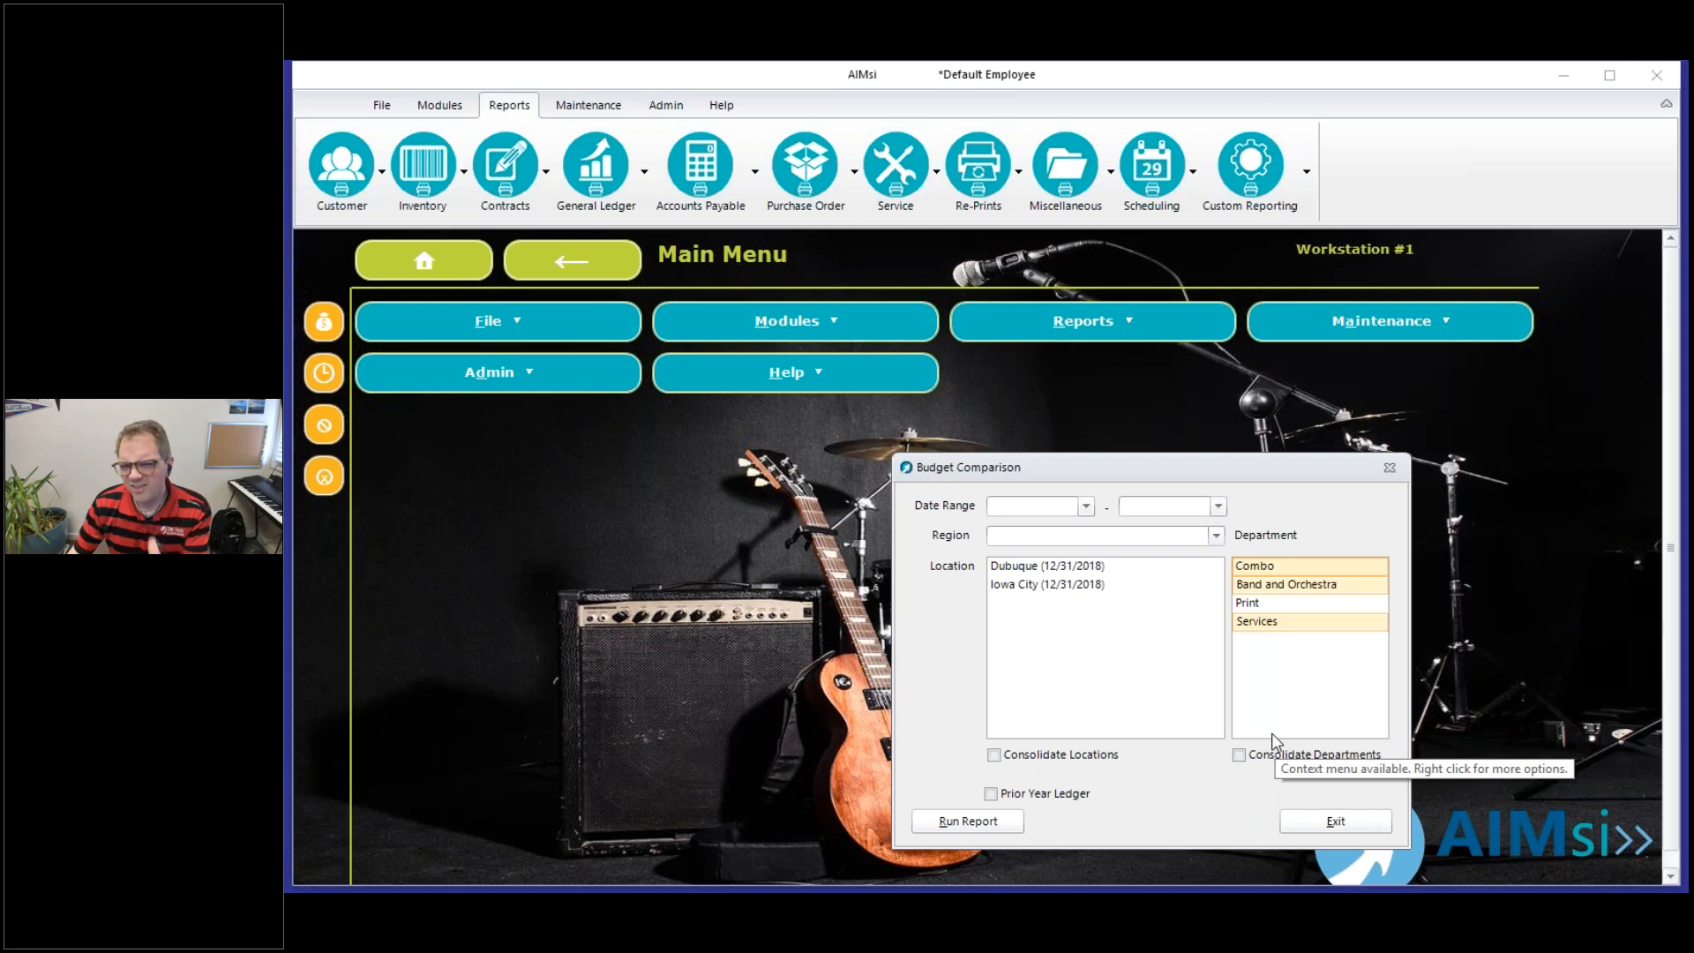
{"action": "left_click", "coordinate": [1364, 819]}
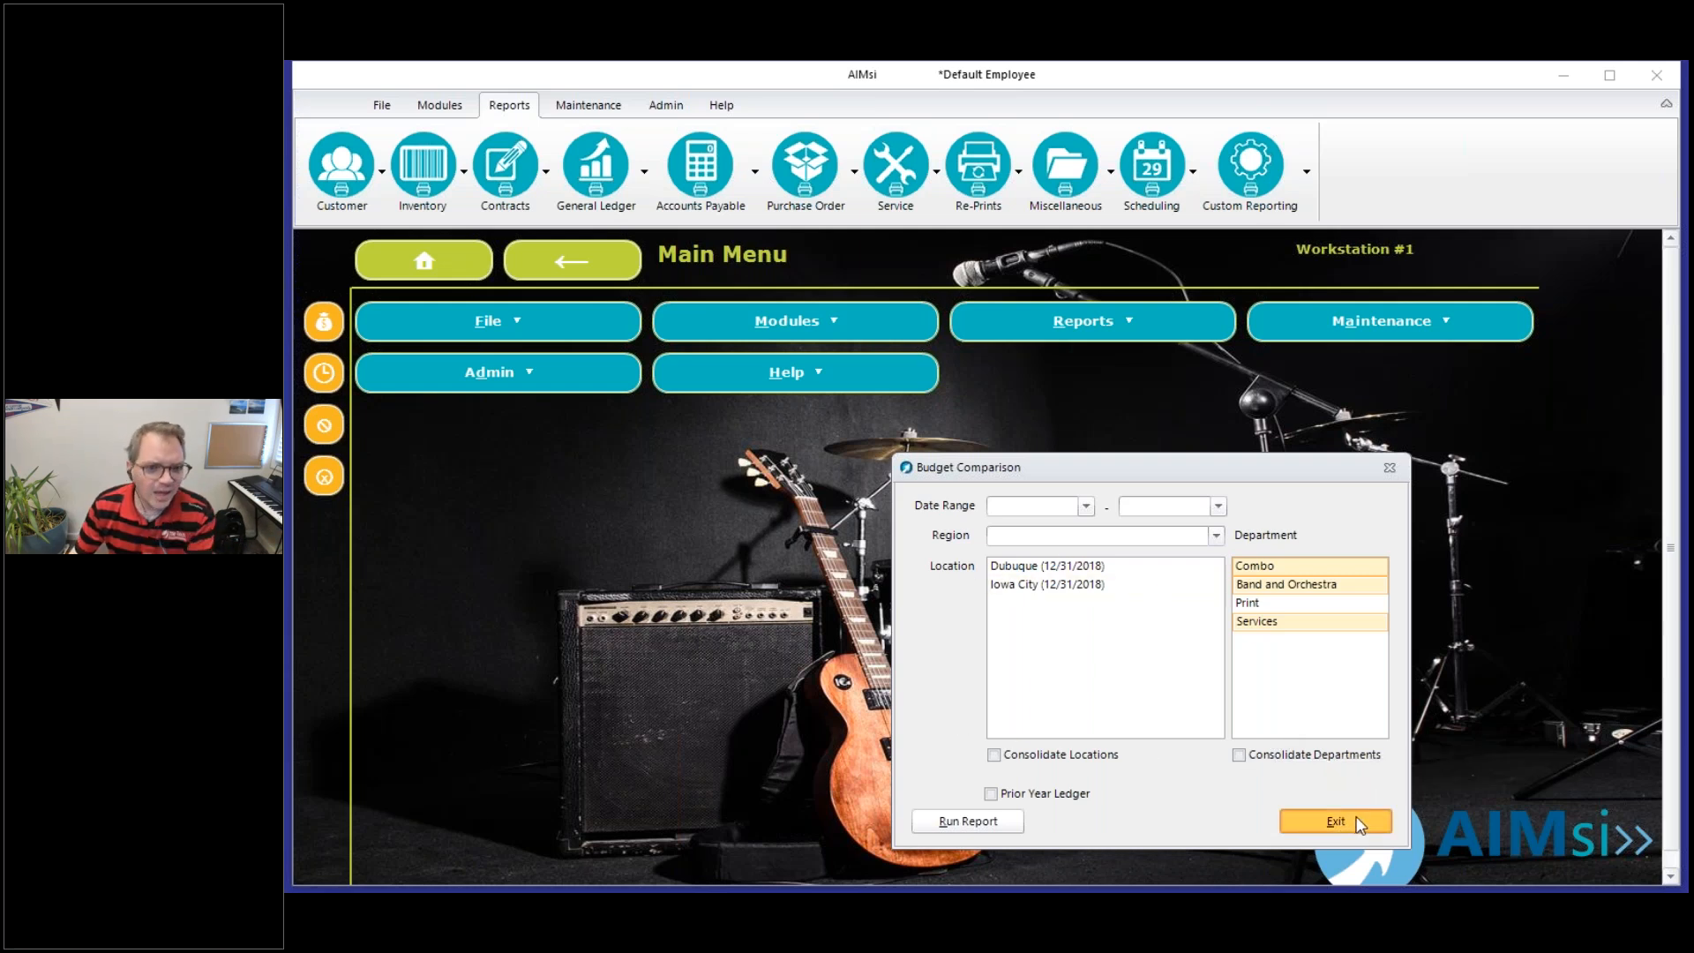
Run the general ledger Income Statement for 4/1/2019 to 4/22/2019 and view its second page
{"action": "left_click", "coordinate": [643, 171]}
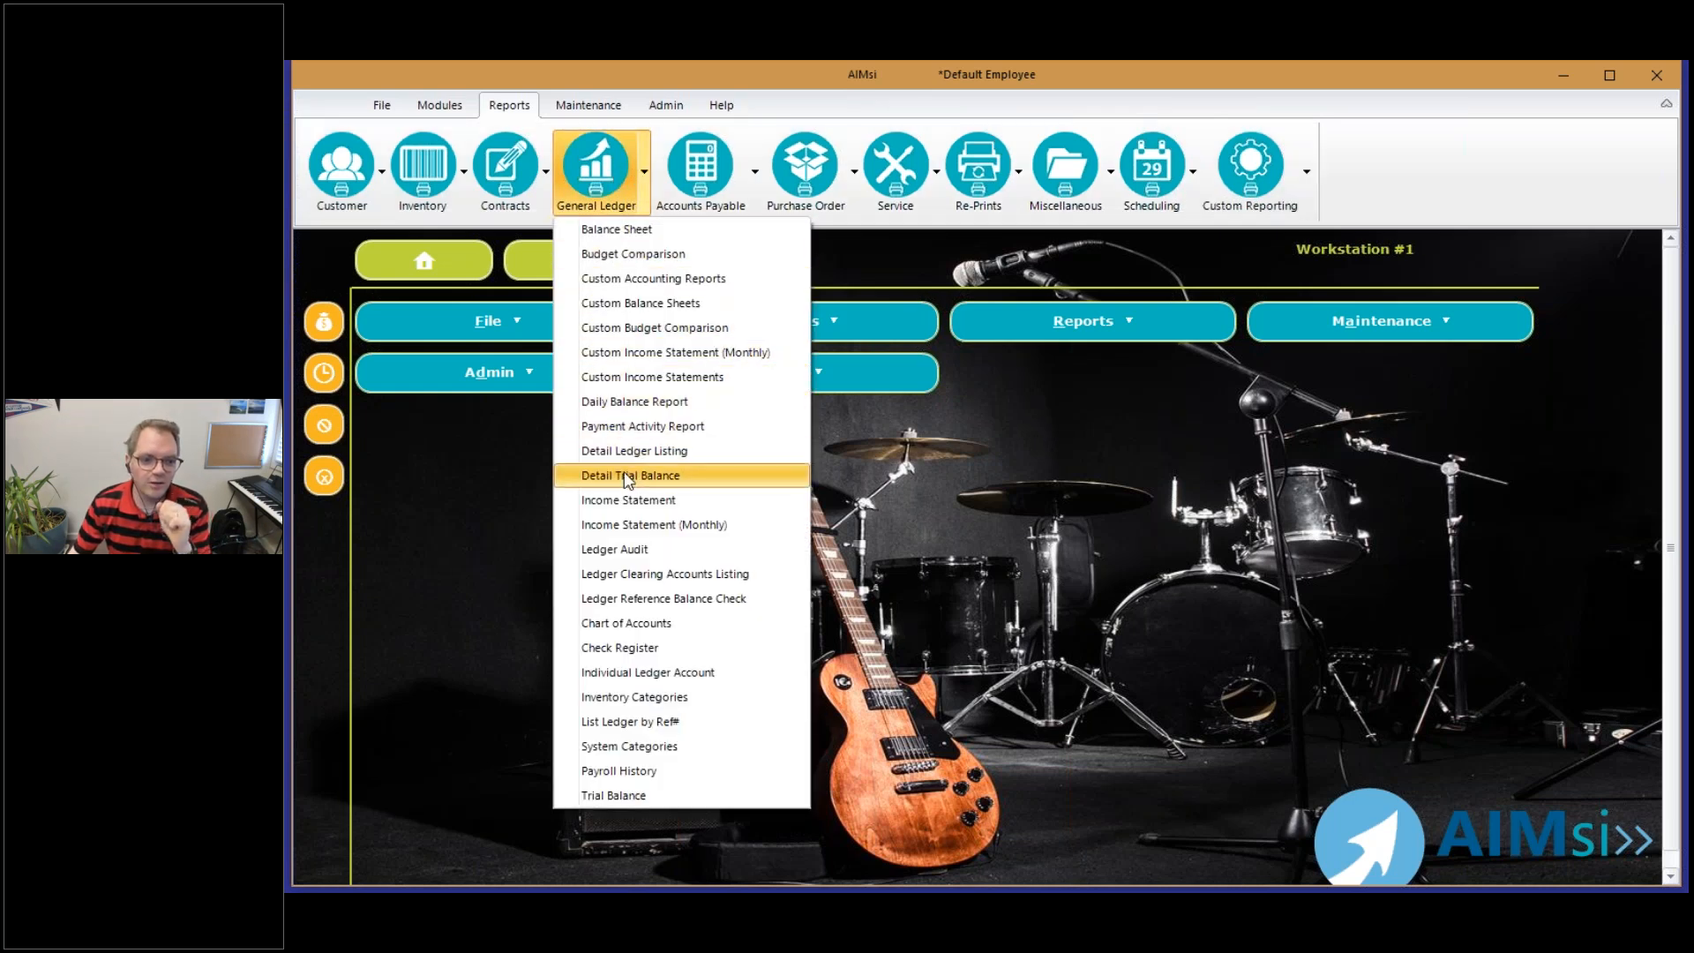
{"action": "left_click", "coordinate": [638, 504]}
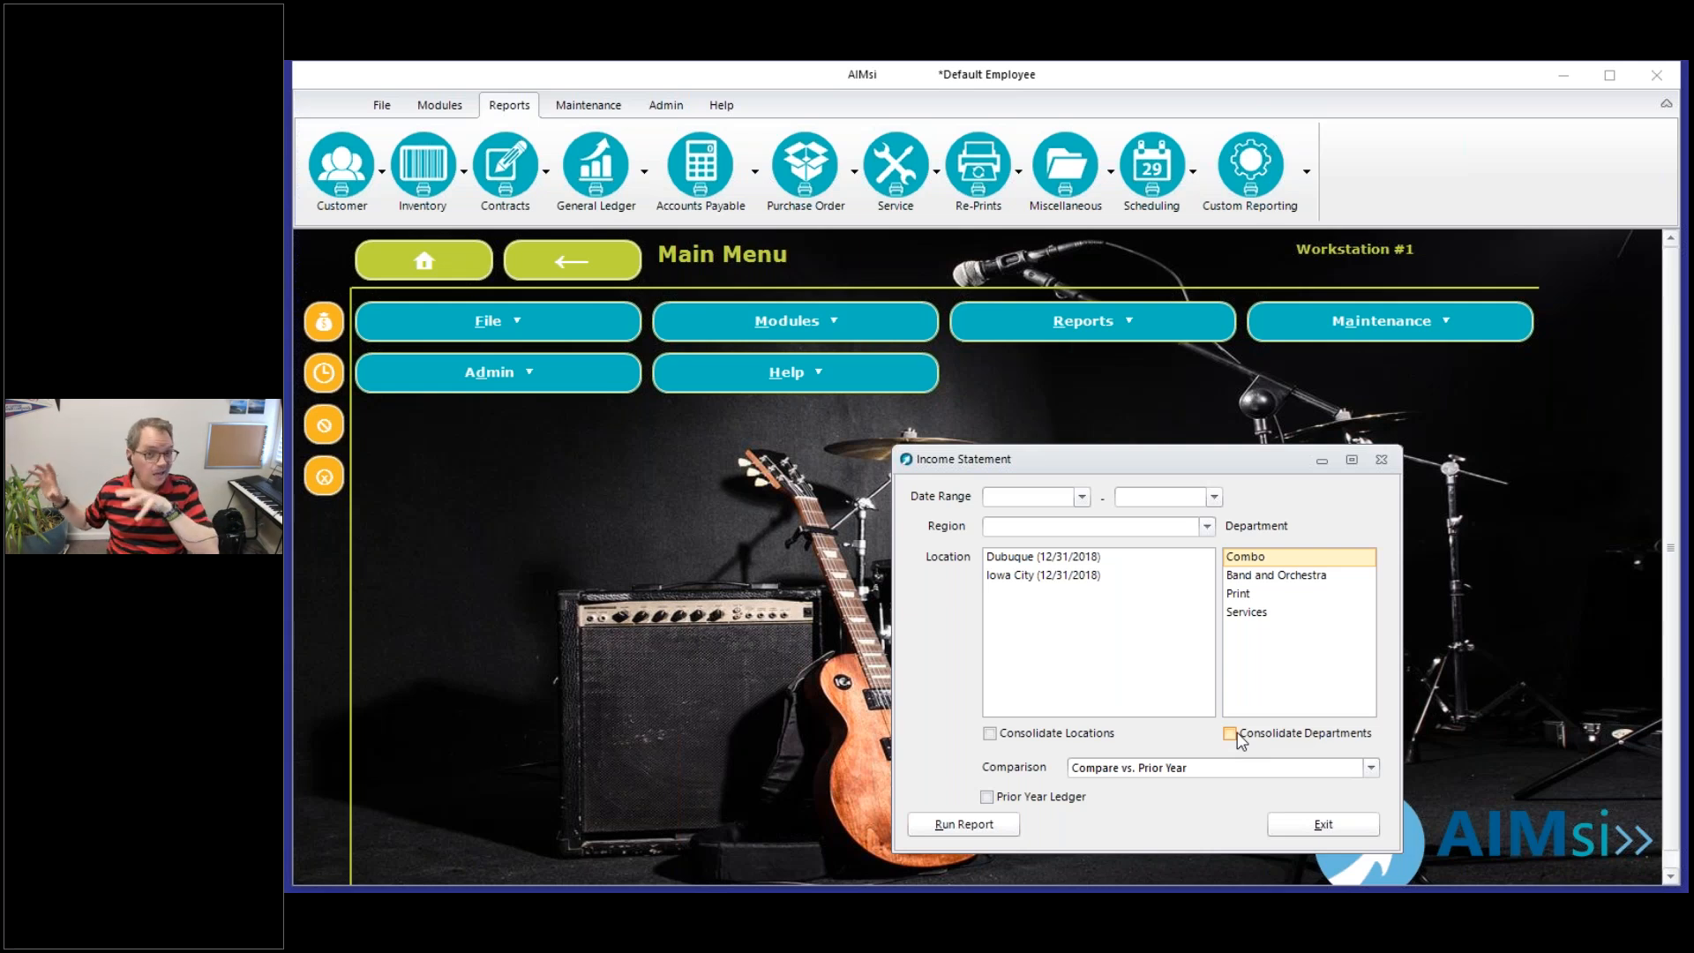
{"action": "left_click", "coordinate": [1356, 744]}
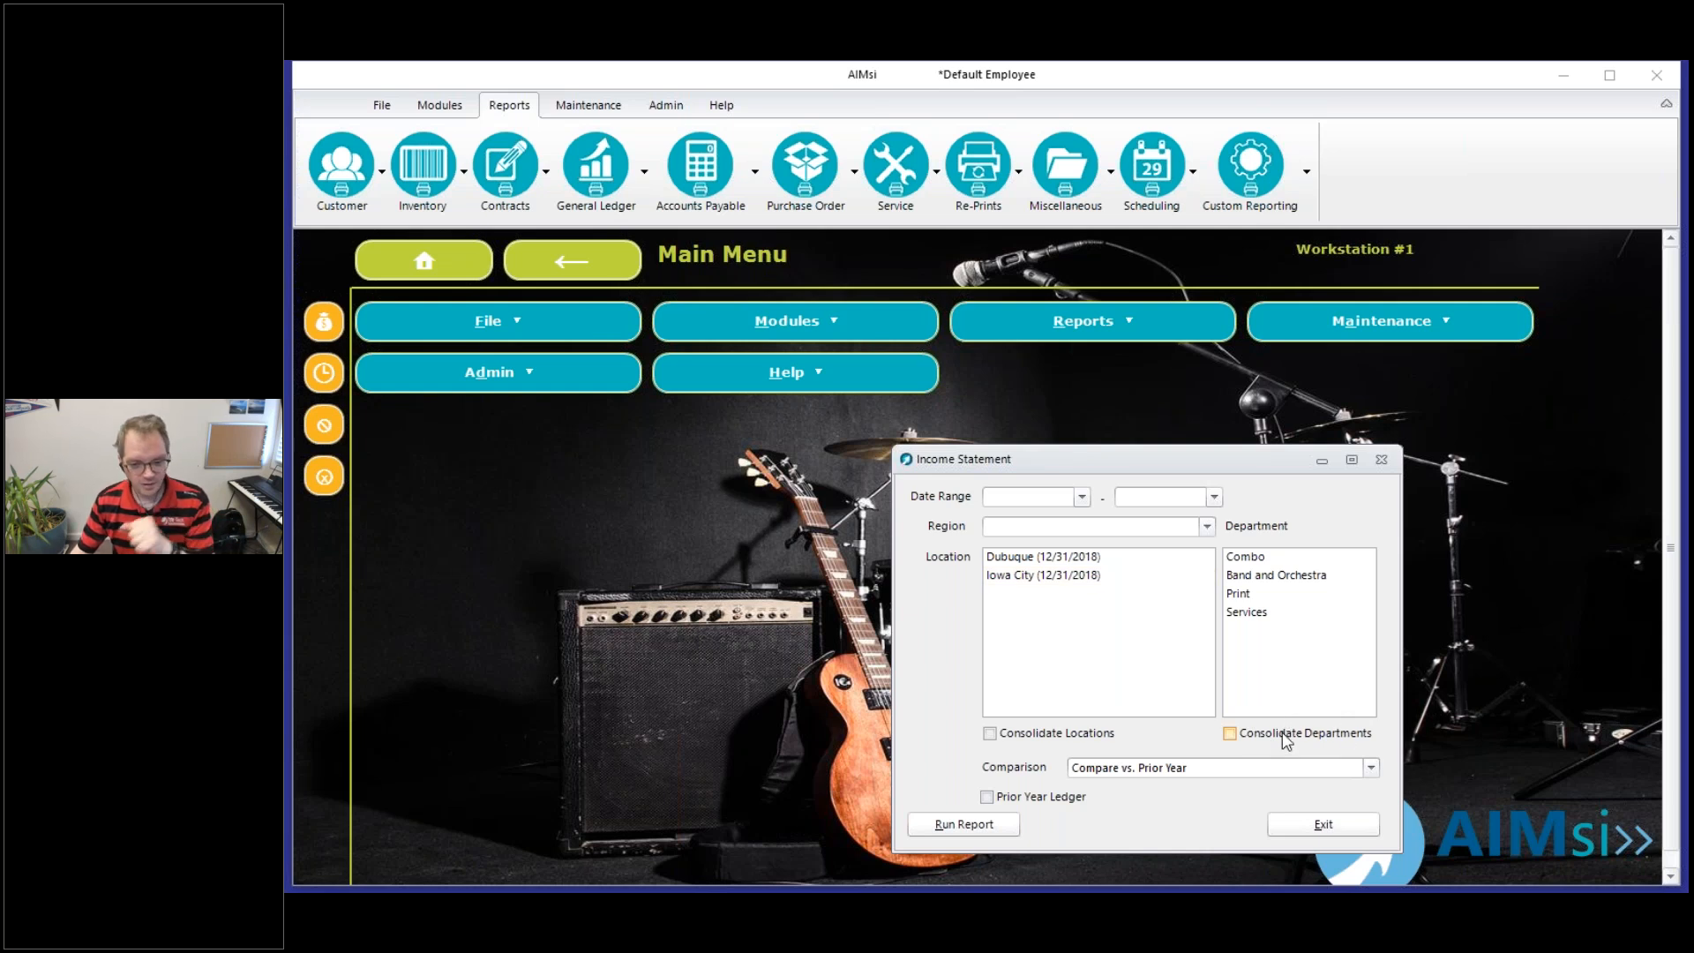
{"action": "left_click", "coordinate": [1052, 500]}
{"action": "type", "text": "4/1/2019"}
{"action": "key", "text": "Tab"}
{"action": "type", "text": "4/22/2019"}
{"action": "left_click", "coordinate": [988, 824]}
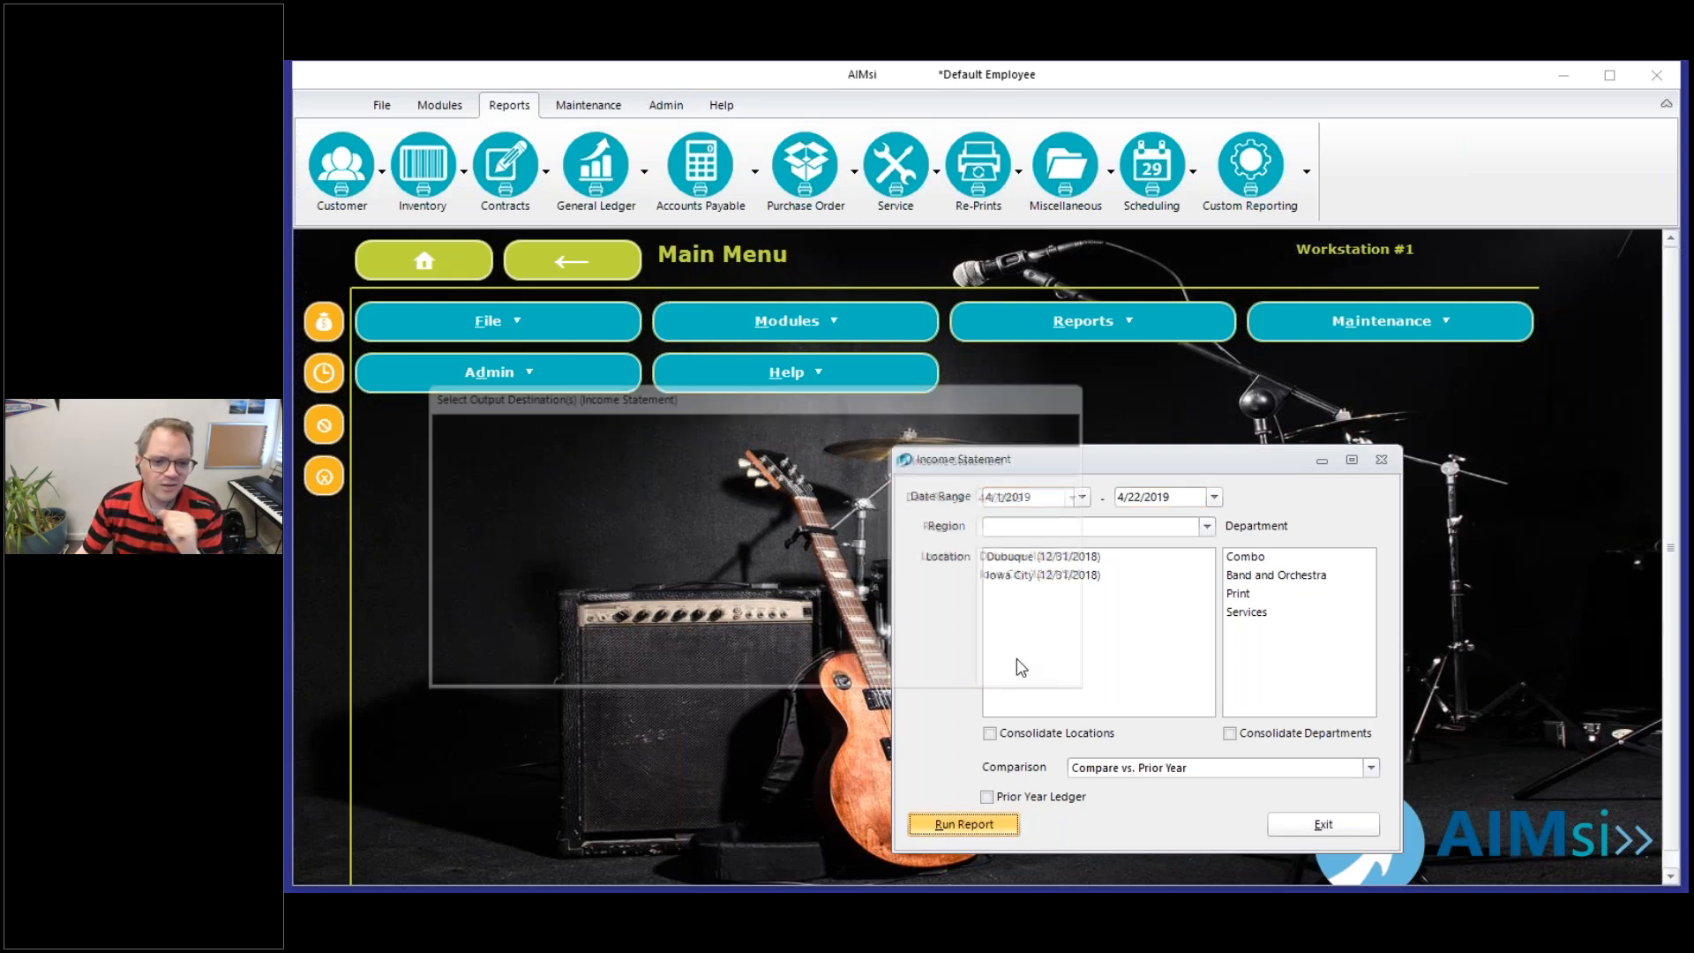
{"action": "left_click", "coordinate": [900, 662]}
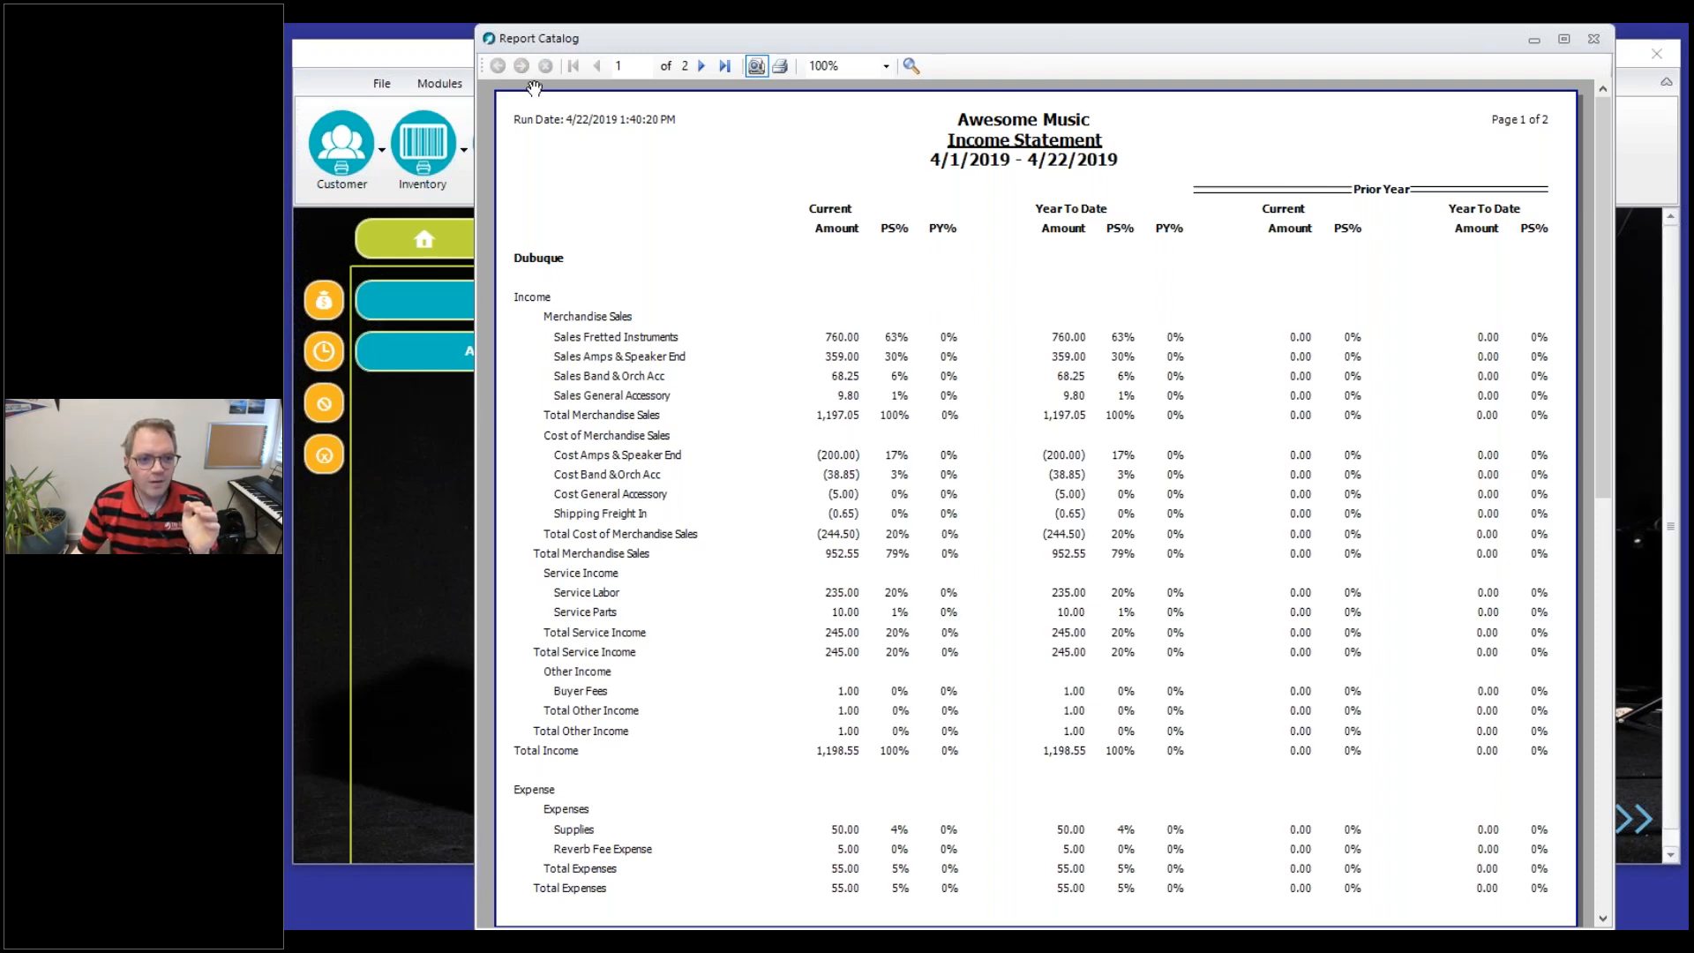
{"action": "left_click", "coordinate": [704, 67]}
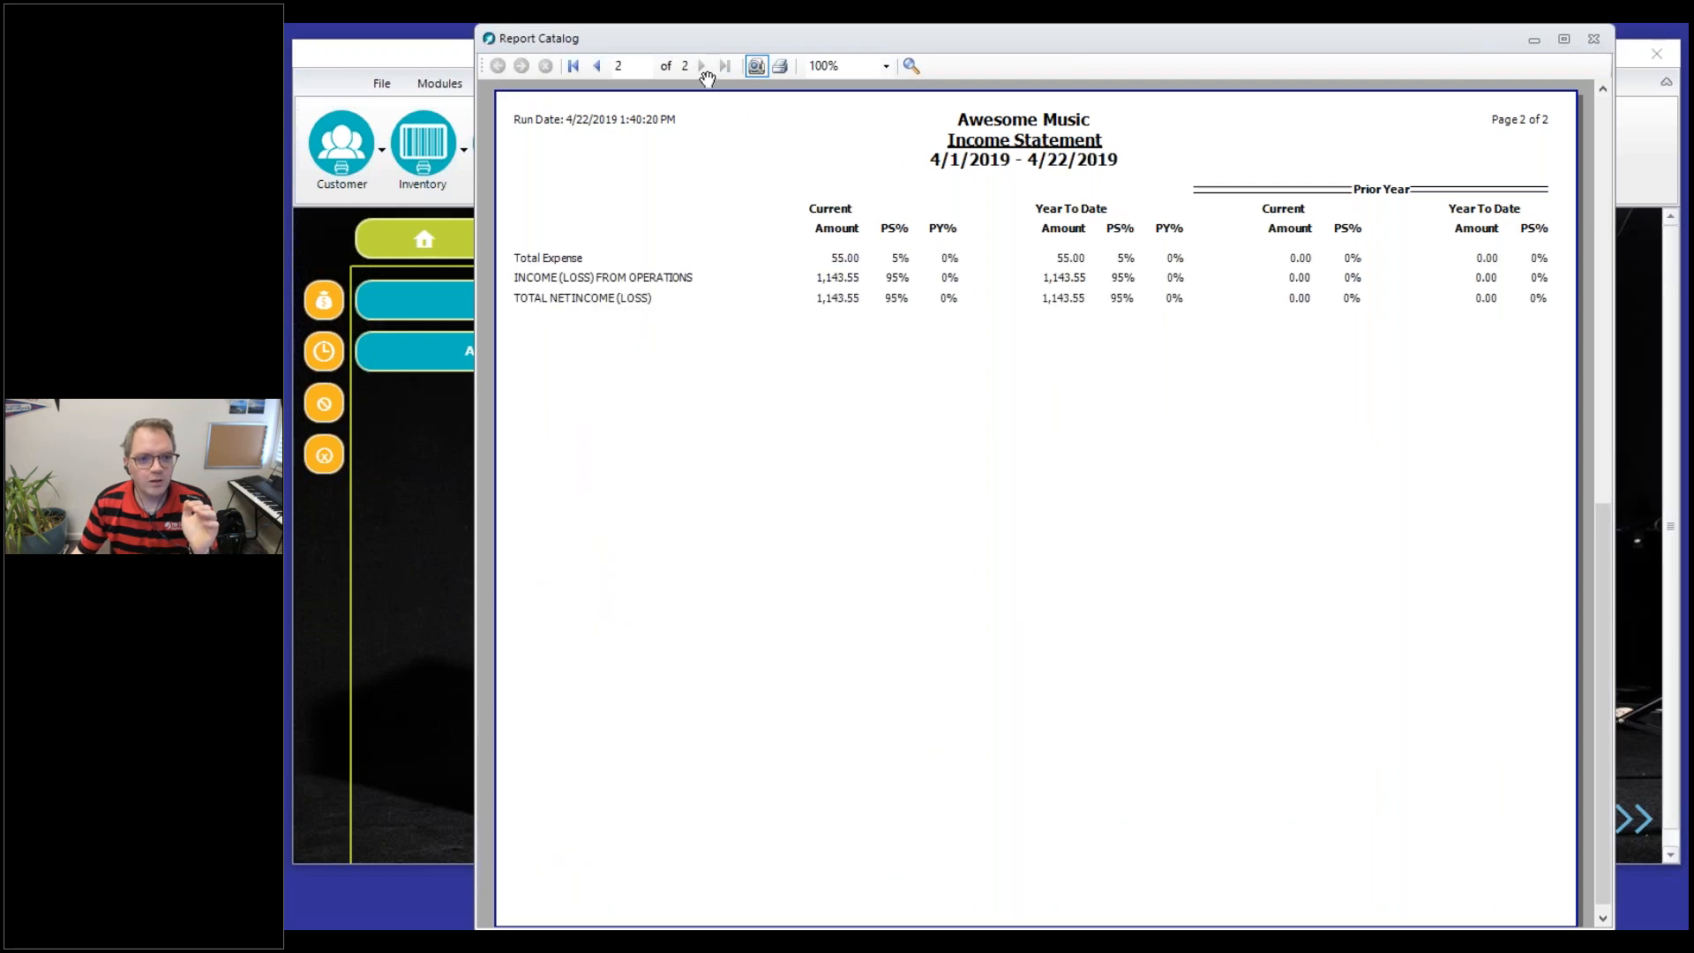